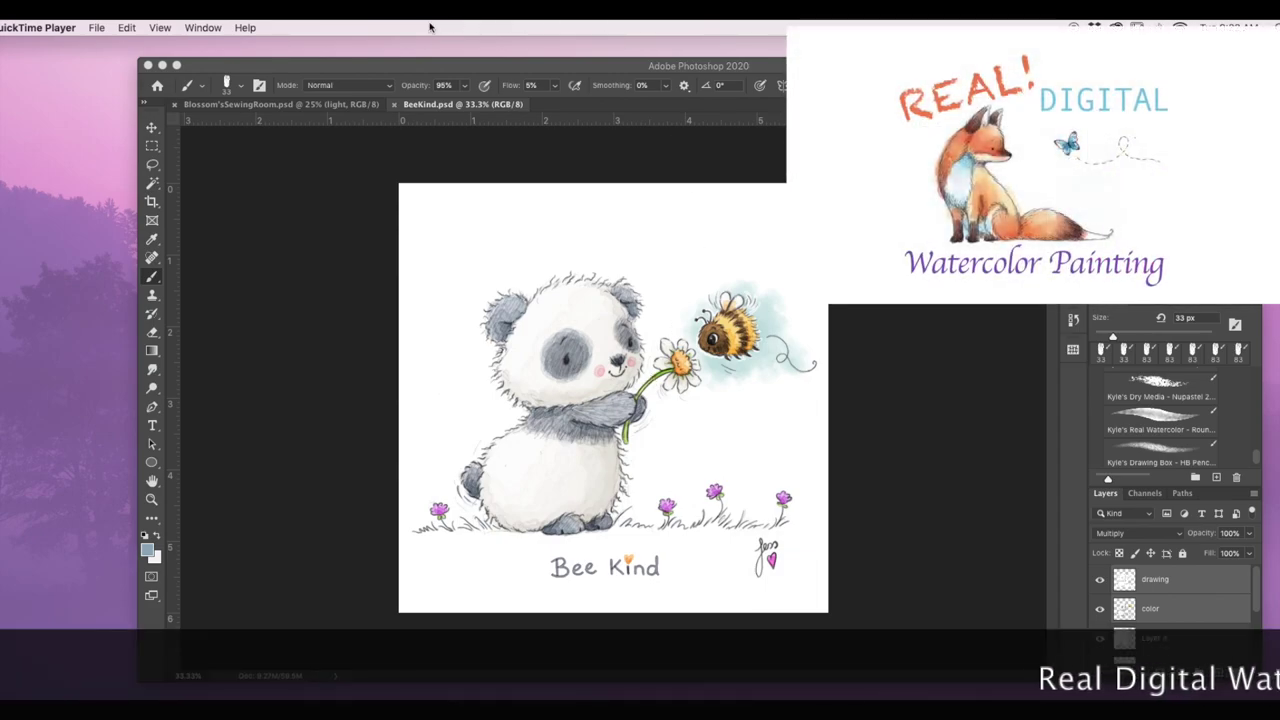
Bring the Photoshop window with the finished BeeKind.psd painting to the front
{"action": "left_click", "coordinate": [446, 70]}
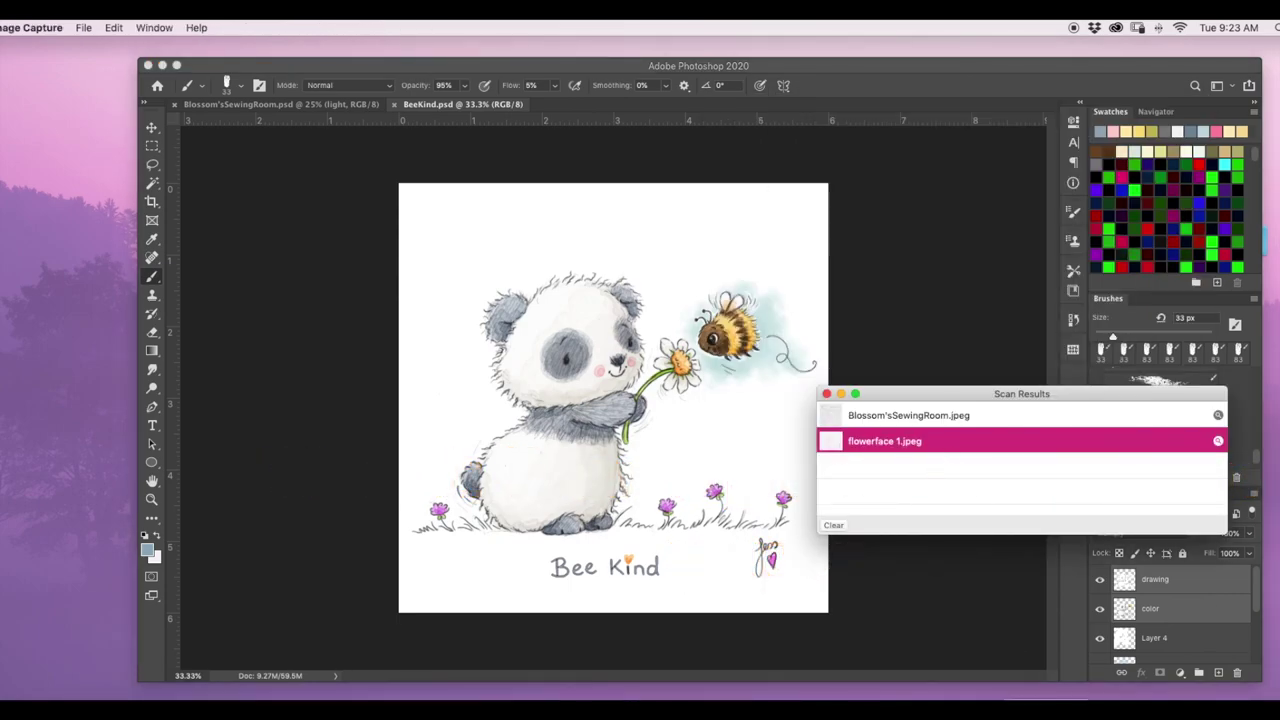
Select the shared Canon MG7500 series scanner in Image Capture
{"action": "left_click", "coordinate": [767, 143]}
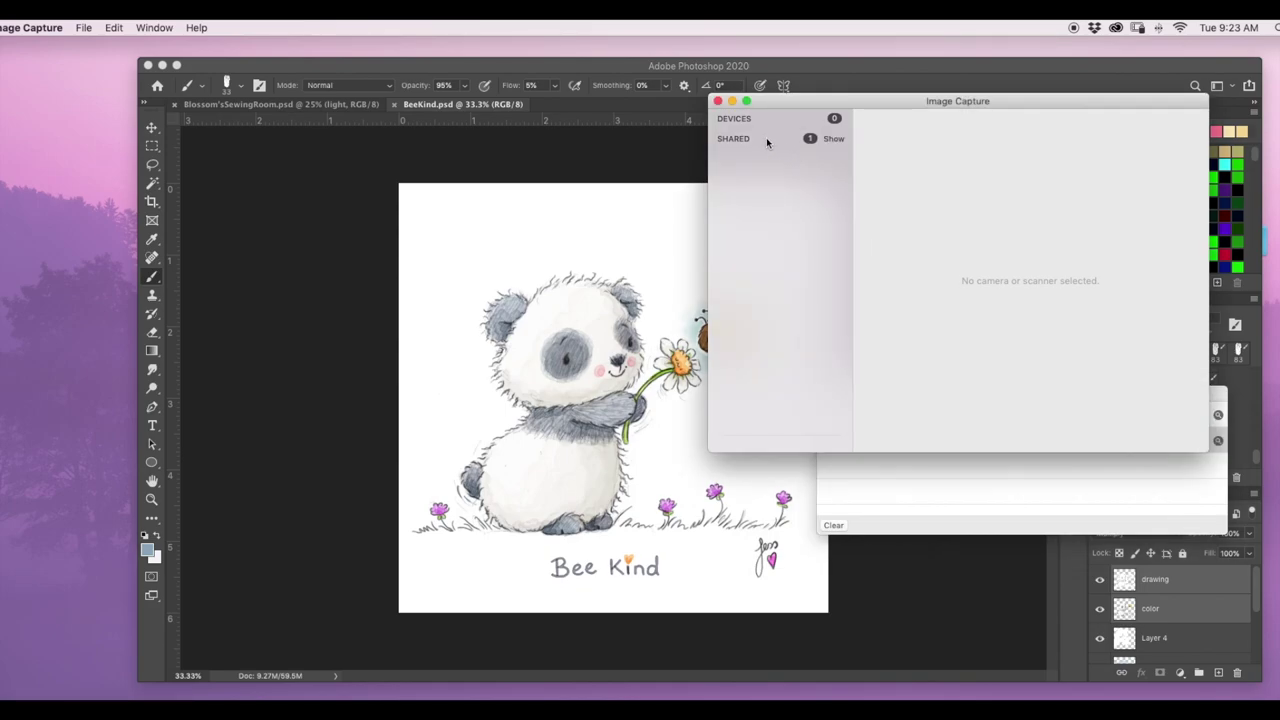
{"action": "left_click", "coordinate": [832, 139]}
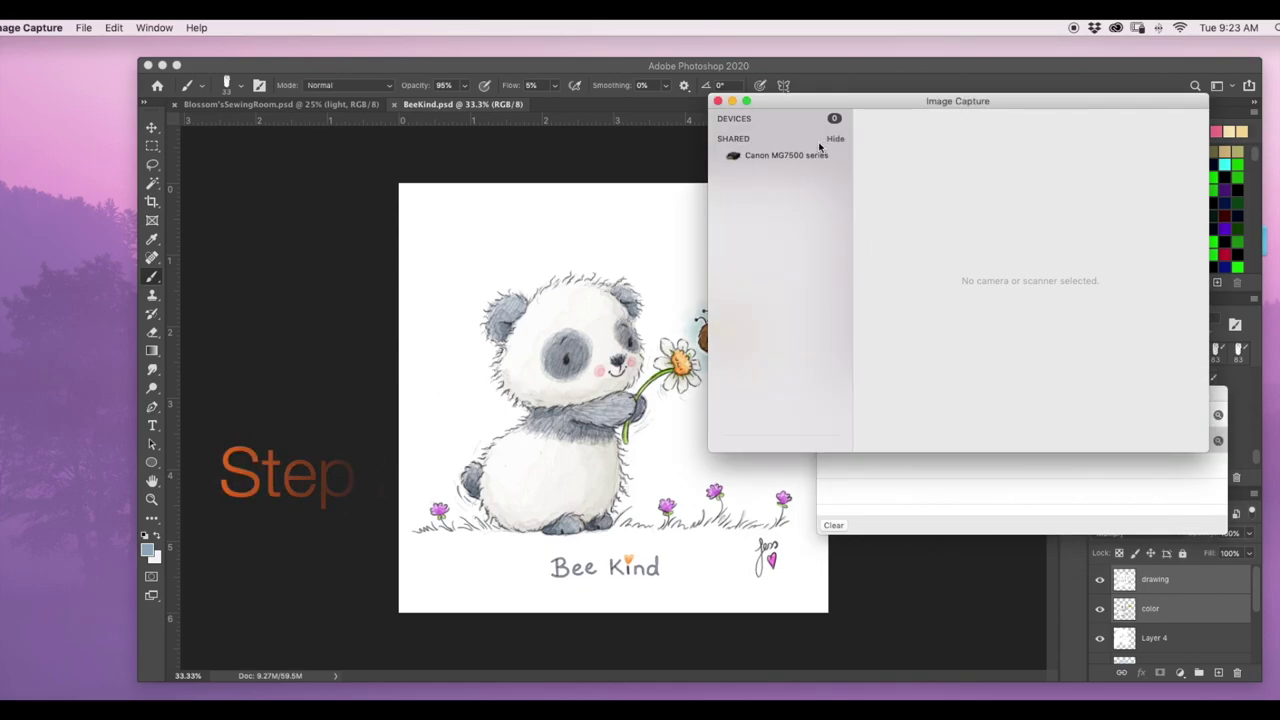
{"action": "left_click", "coordinate": [800, 155]}
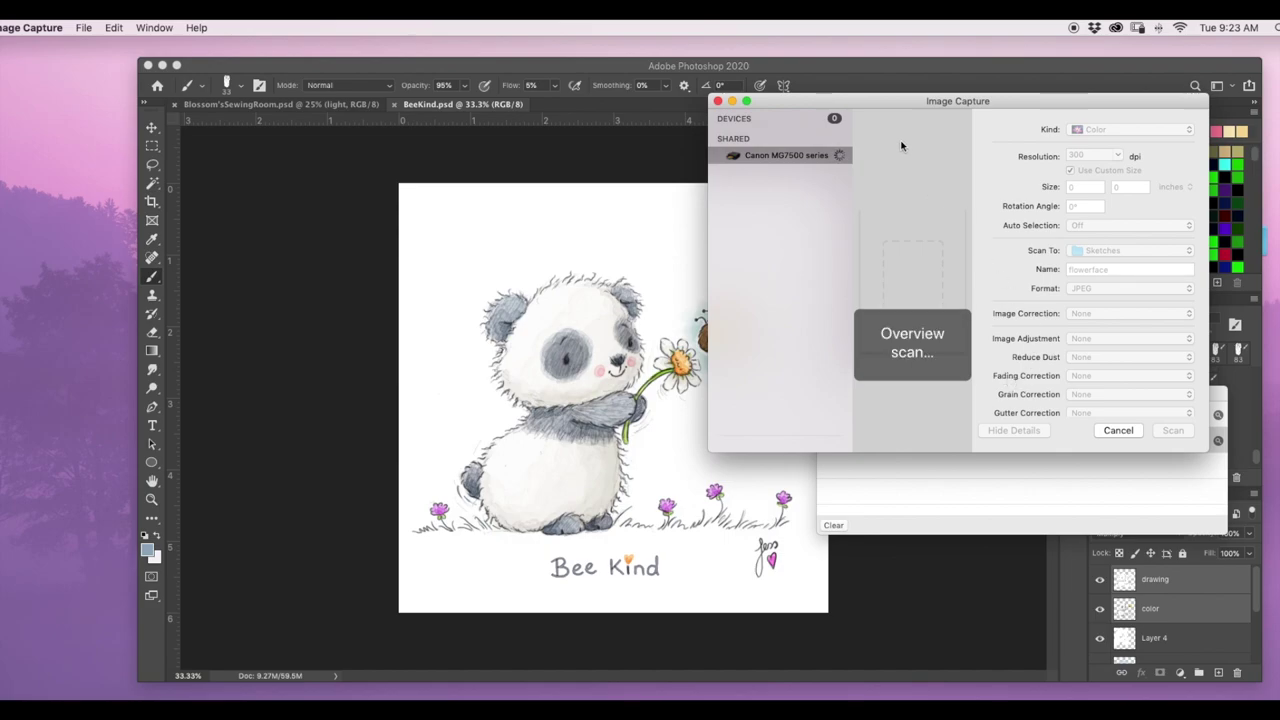
{"action": "left_click_drag", "start_coordinate": [894, 107], "coordinate": [848, 153]}
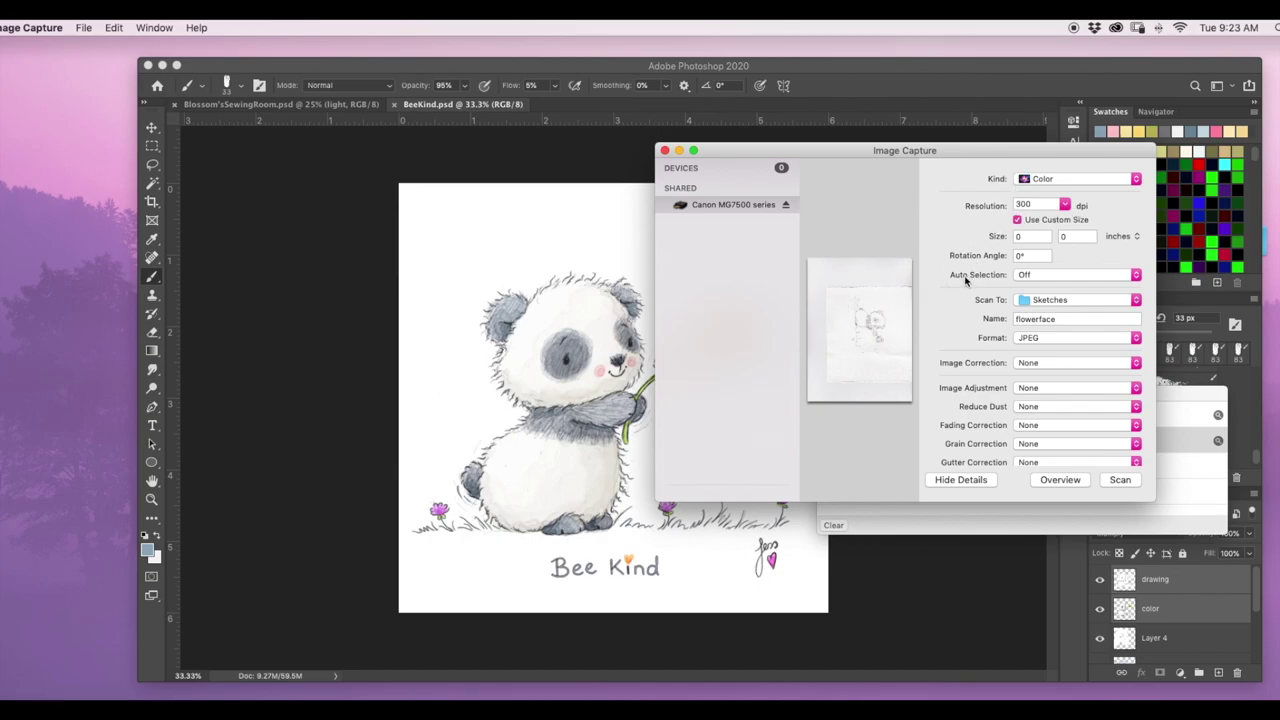
Scan the marked sketch area into the Pictures folder under the name panda
{"action": "left_click_drag", "start_coordinate": [829, 293], "coordinate": [900, 360]}
{"action": "left_click_drag", "start_coordinate": [829, 330], "coordinate": [837, 323]}
{"action": "left_click", "coordinate": [1063, 302]}
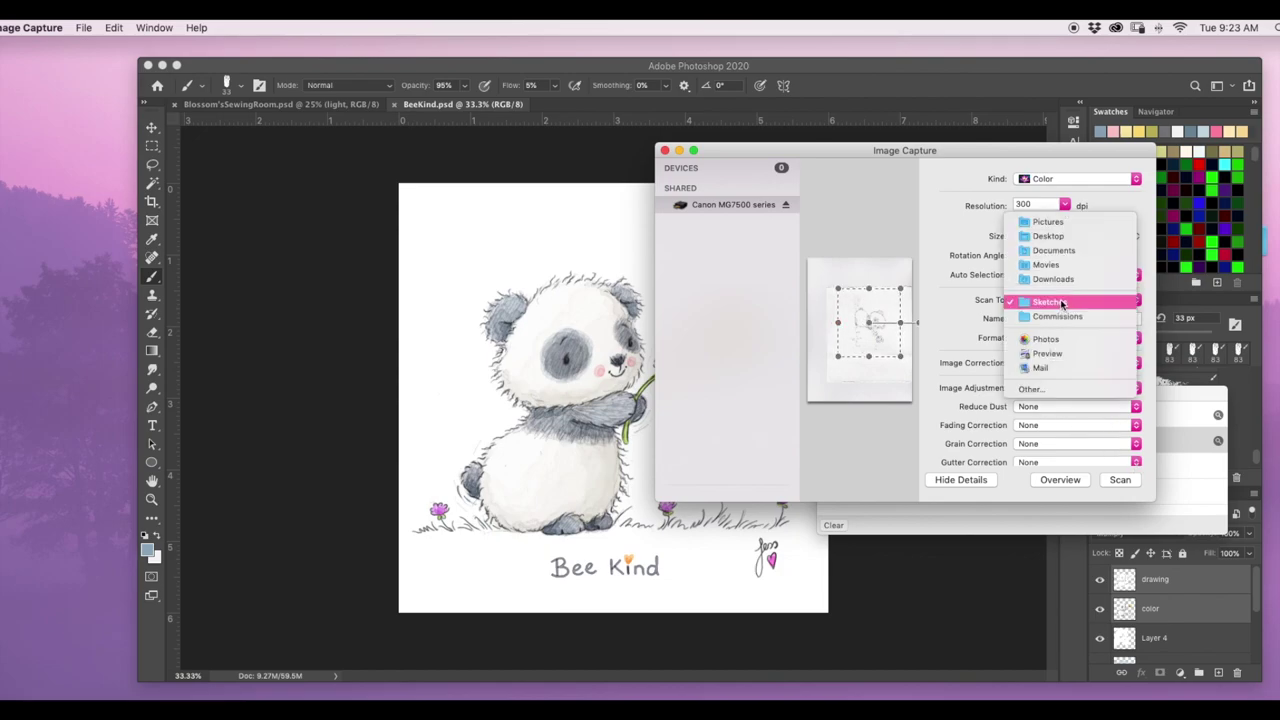
{"action": "left_click", "coordinate": [1053, 223]}
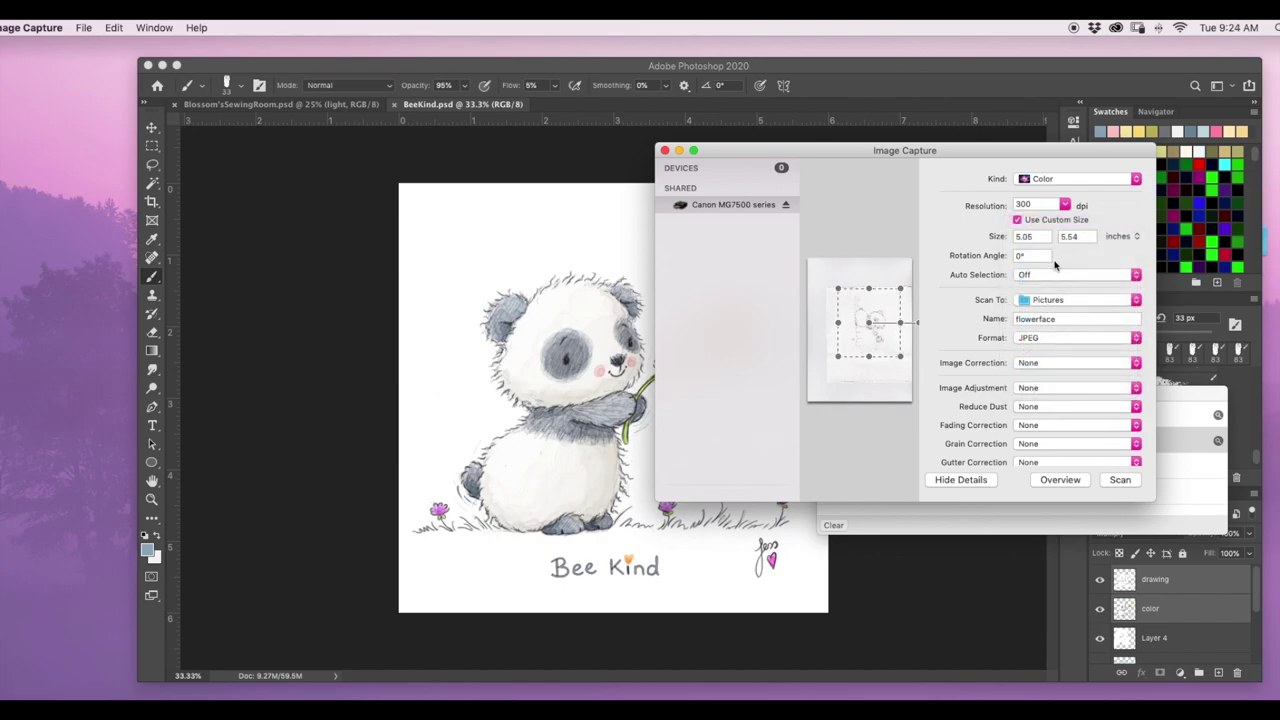
{"action": "double_click", "coordinate": [1062, 318]}
{"action": "type", "text": "panda"}
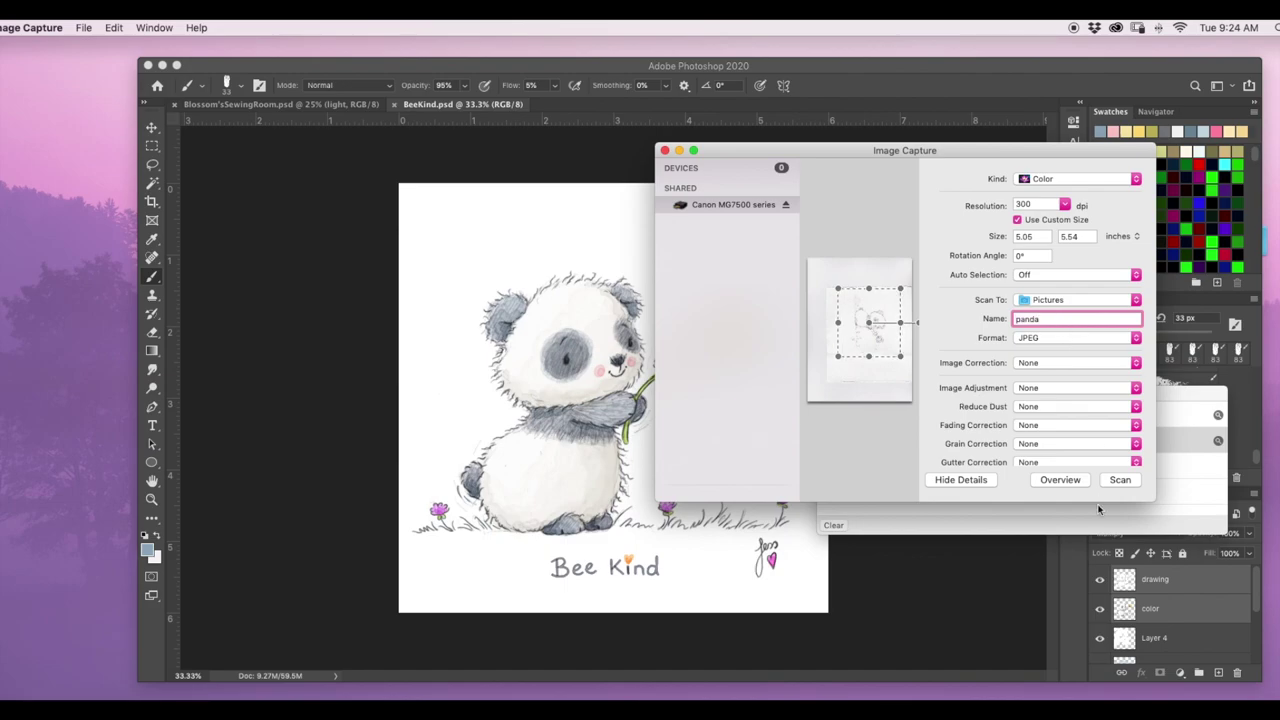
{"action": "left_click", "coordinate": [1119, 480]}
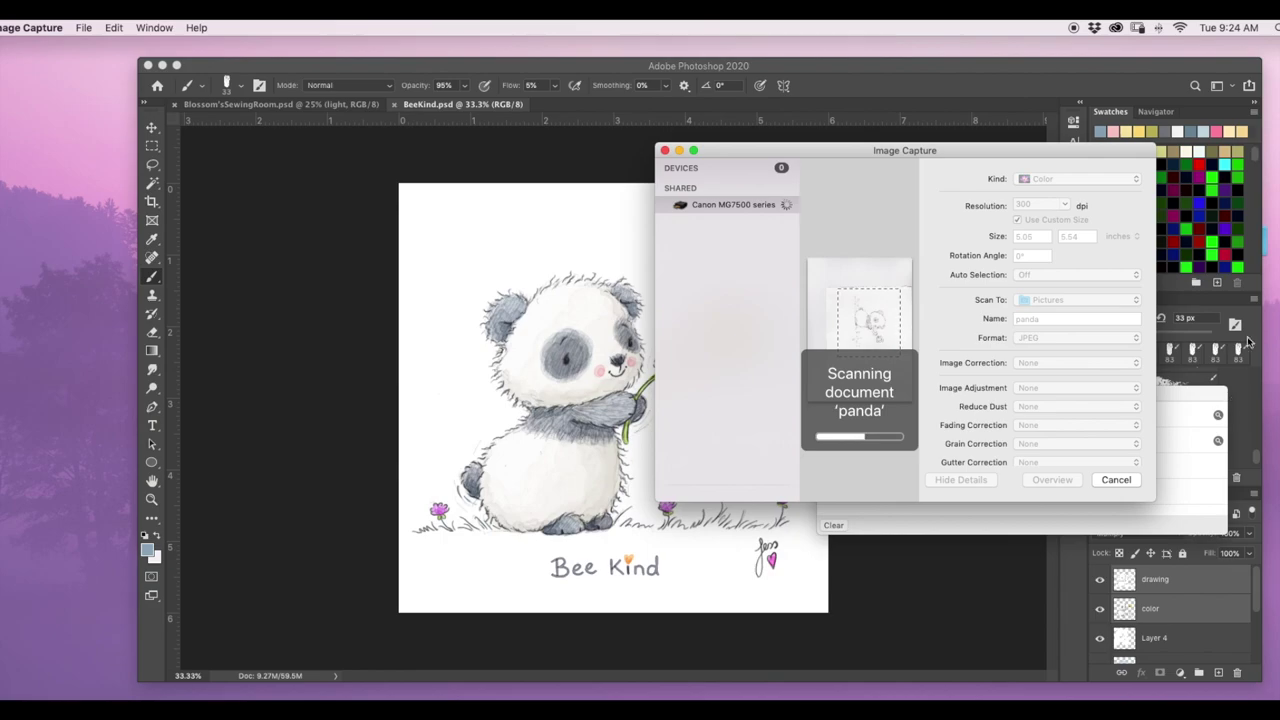
{"action": "left_click", "coordinate": [1167, 61]}
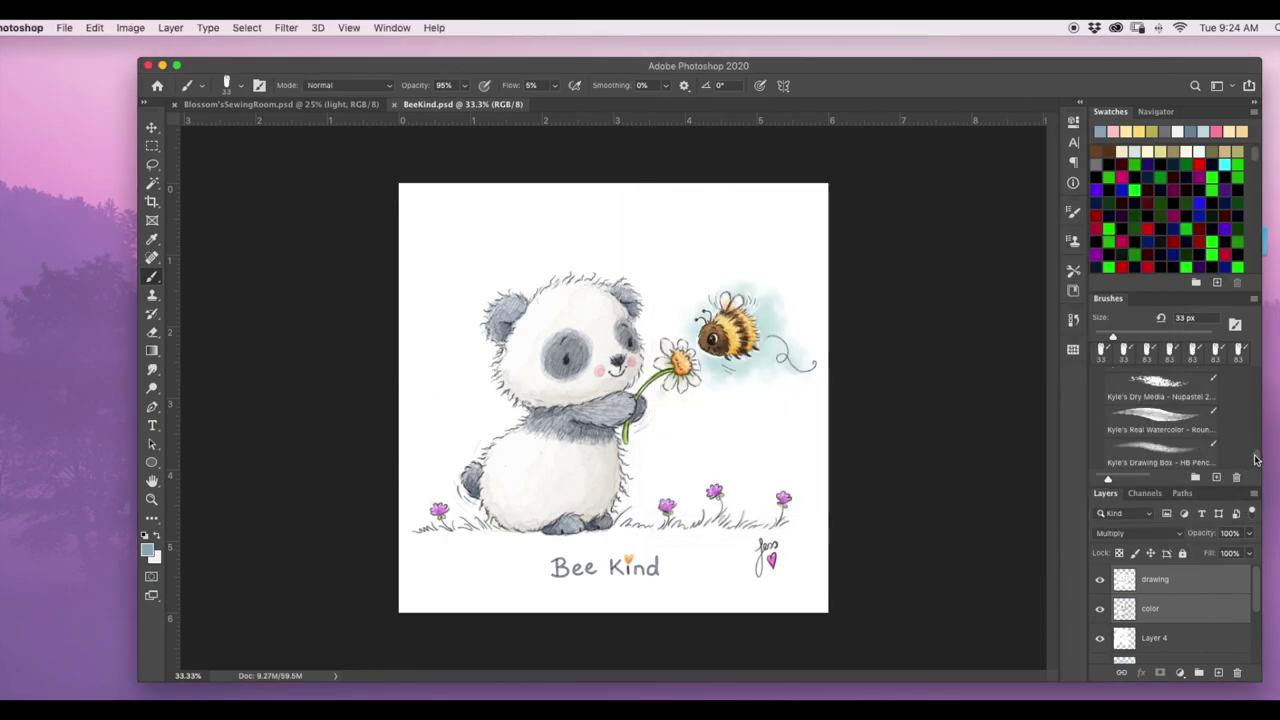
Collapse the dry_media folder in the Brushes panel and bring back the Scan Results list
{"action": "left_click_drag", "start_coordinate": [1257, 460], "coordinate": [1256, 372]}
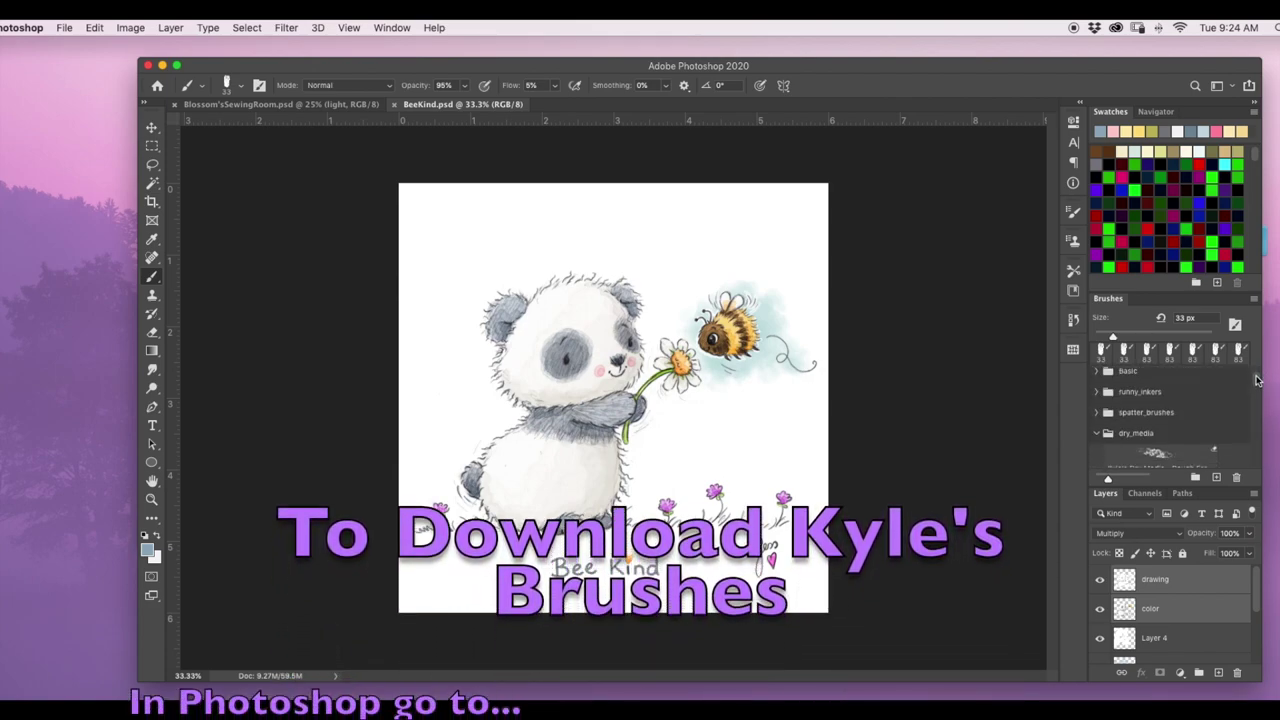
{"action": "left_click", "coordinate": [1130, 436]}
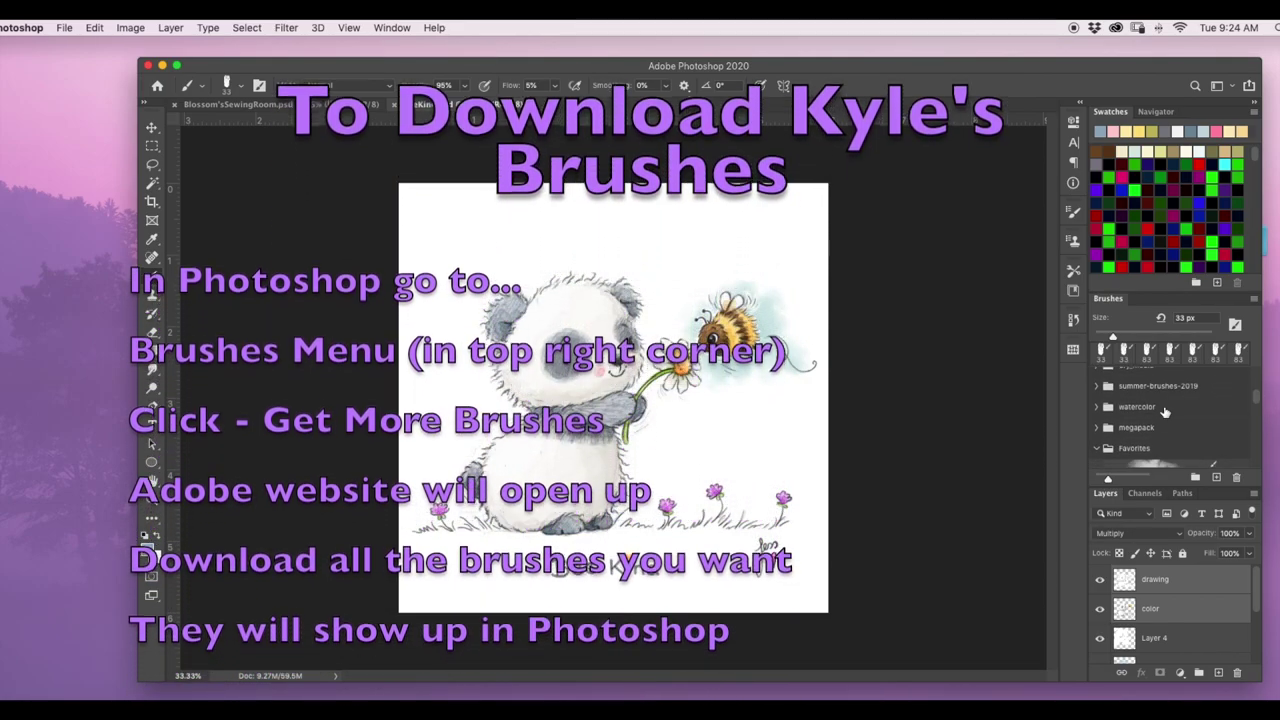
{"action": "scroll", "coordinate": [1150, 428], "scroll_direction": "down", "scroll_amount": 3}
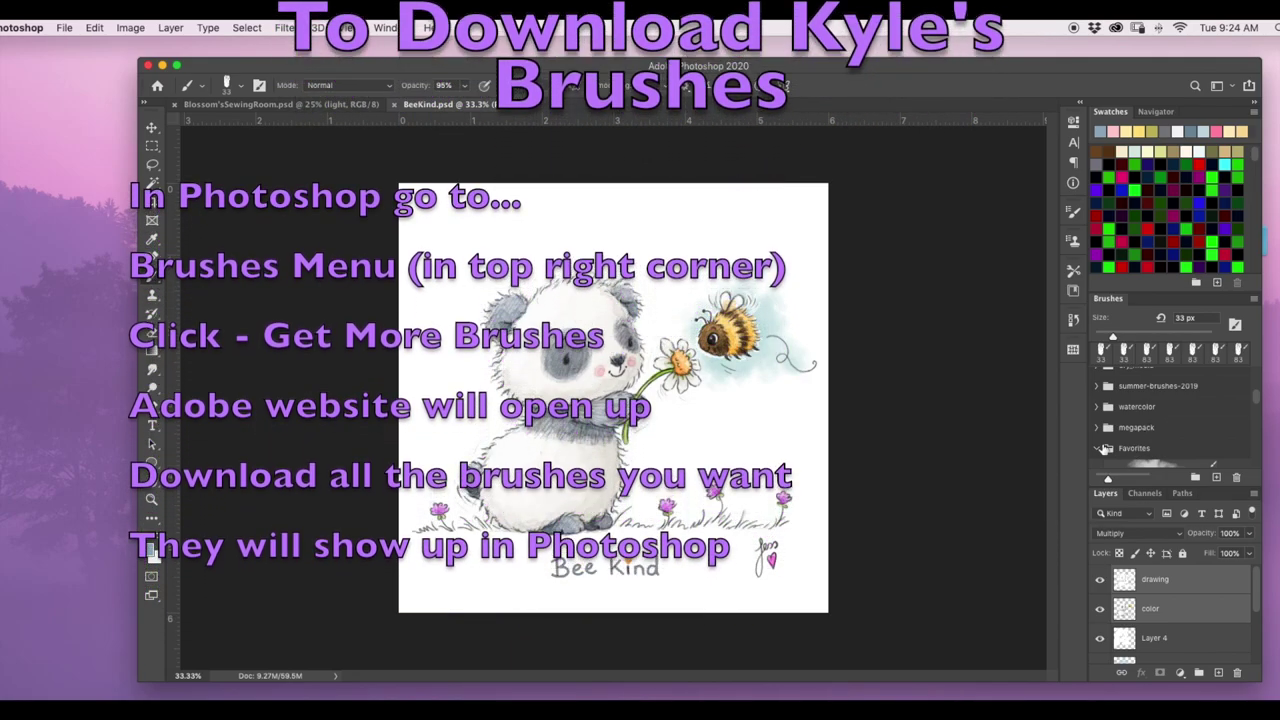
{"action": "mouse_move", "coordinate": [1255, 400]}
{"action": "left_mouse_down"}
{"action": "mouse_move", "coordinate": [1252, 425]}
{"action": "mouse_move", "coordinate": [1254, 400]}
{"action": "left_mouse_up"}
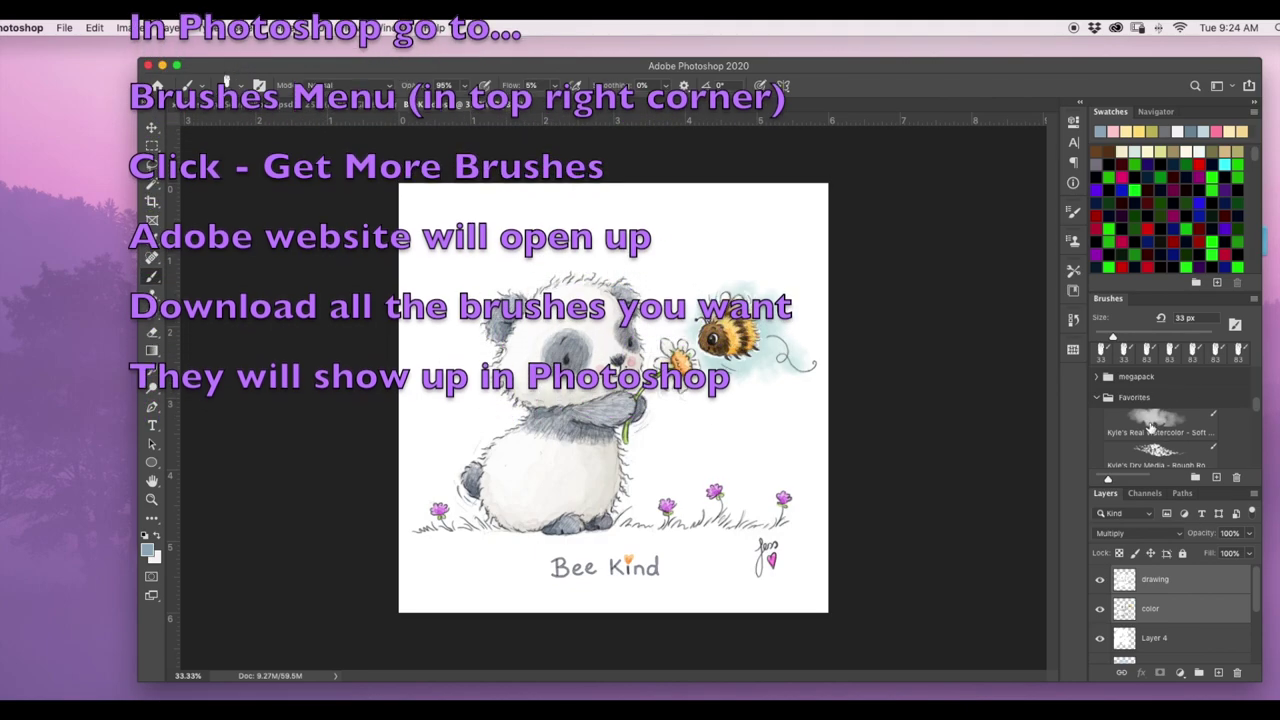
{"action": "mouse_move", "coordinate": [1255, 402]}
{"action": "left_mouse_down"}
{"action": "mouse_move", "coordinate": [1253, 440]}
{"action": "mouse_move", "coordinate": [1257, 418]}
{"action": "left_mouse_up"}
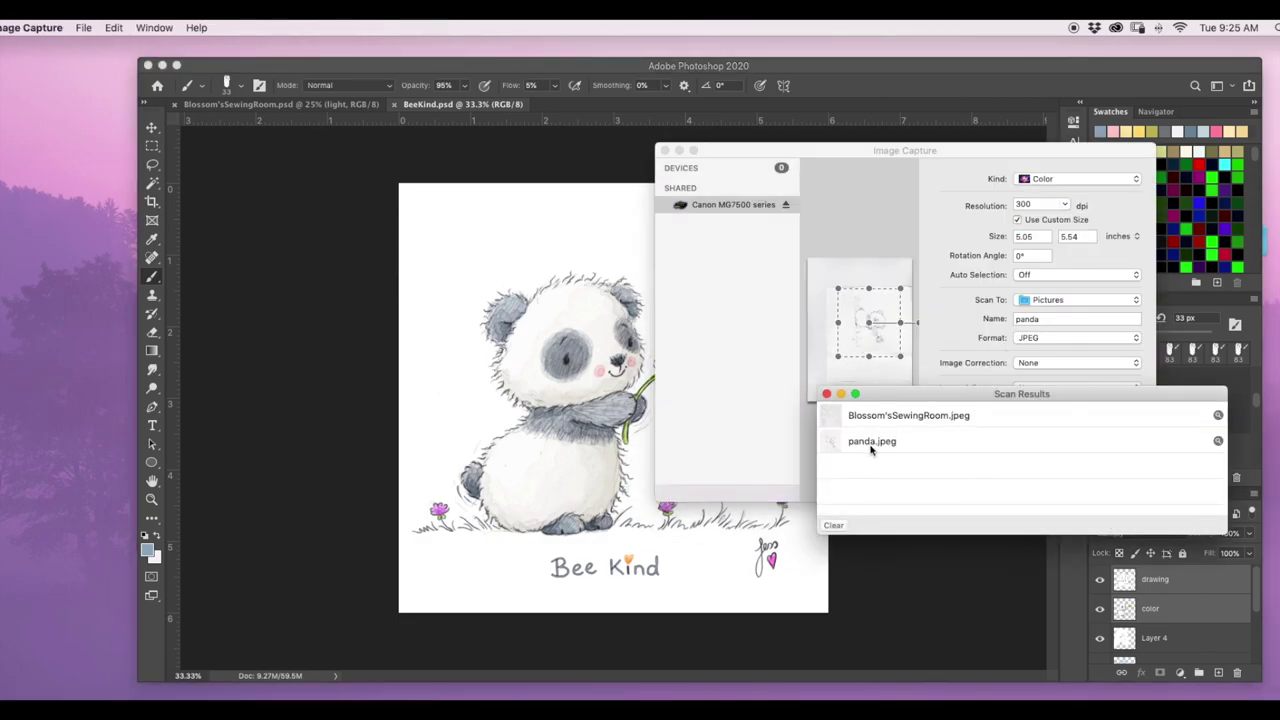
Open panda.jpeg in Preview, rotate it upright, zoom in to check it, and close it
{"action": "left_click", "coordinate": [872, 446]}
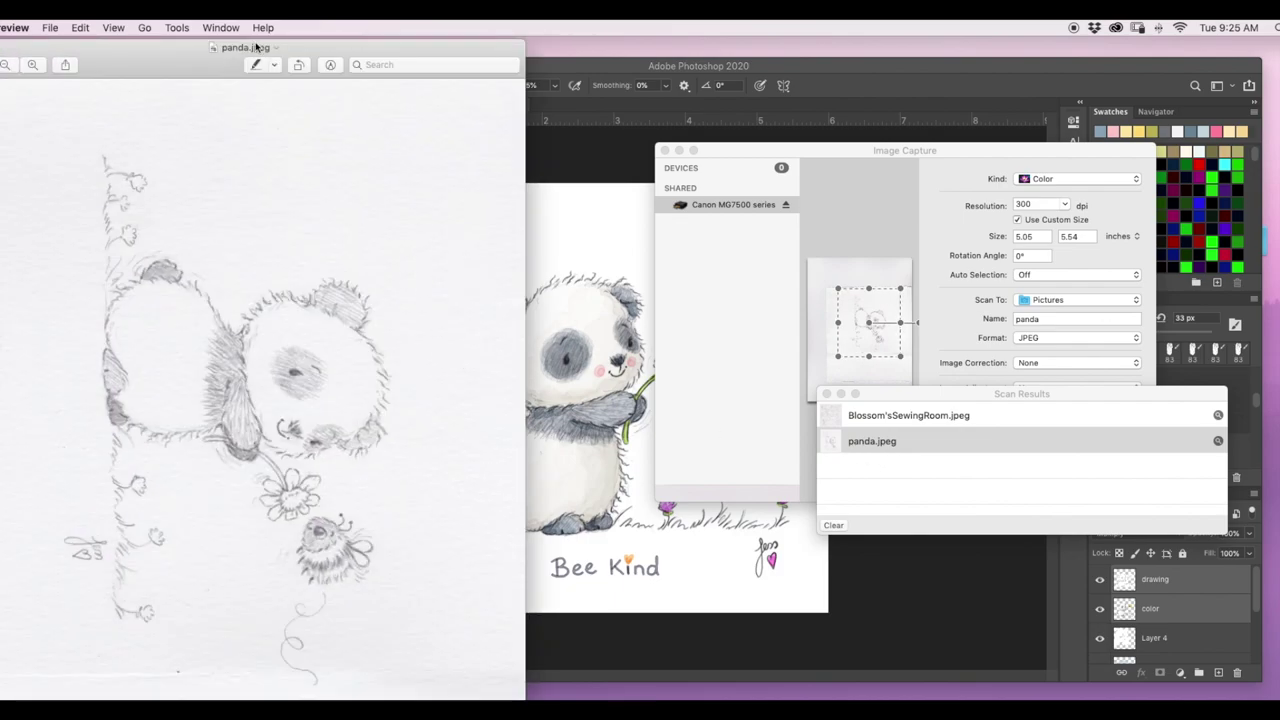
{"action": "left_click", "coordinate": [297, 65]}
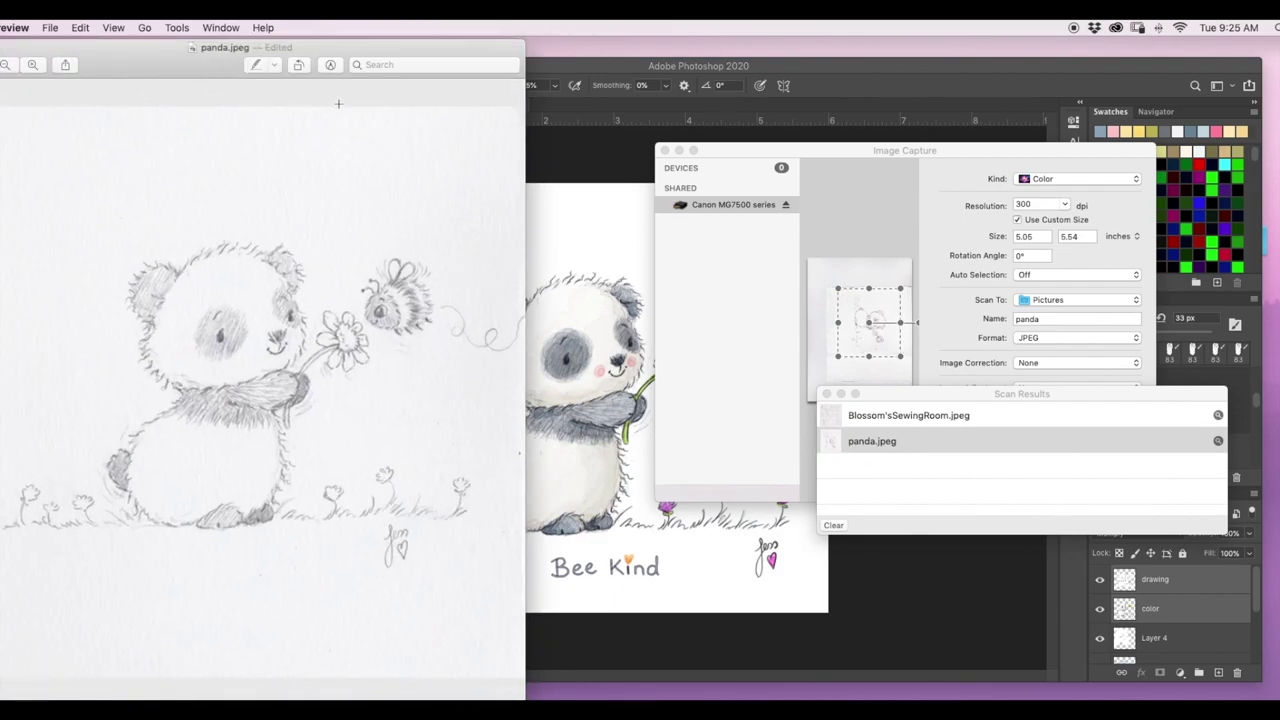
{"action": "left_click_drag", "start_coordinate": [386, 48], "coordinate": [594, 46]}
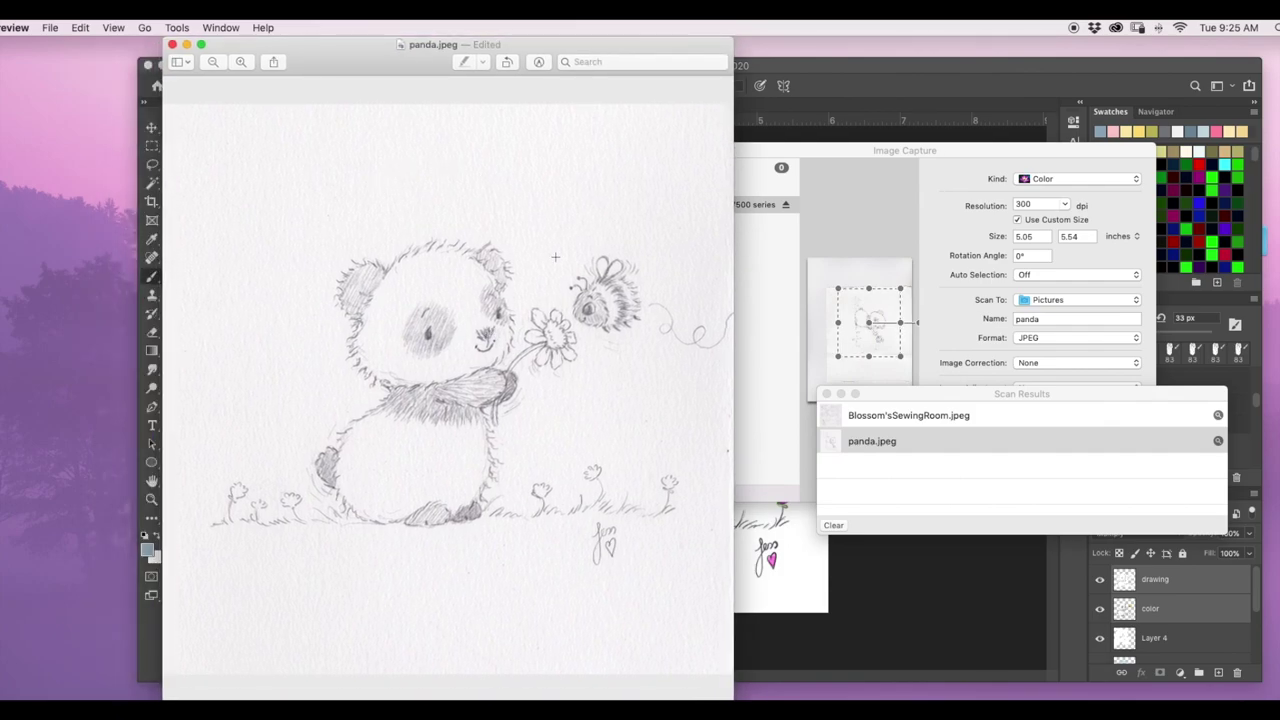
{"action": "key", "text": "super+plus"}
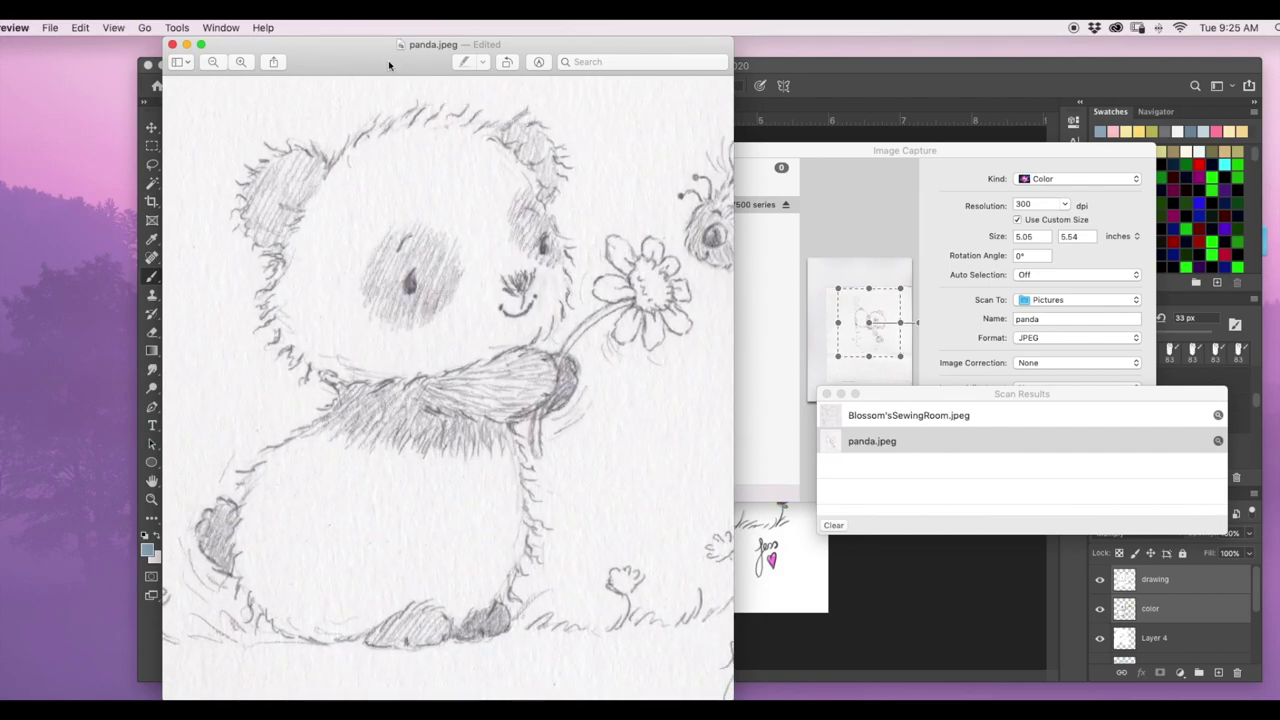
{"action": "key", "text": "super+minus"}
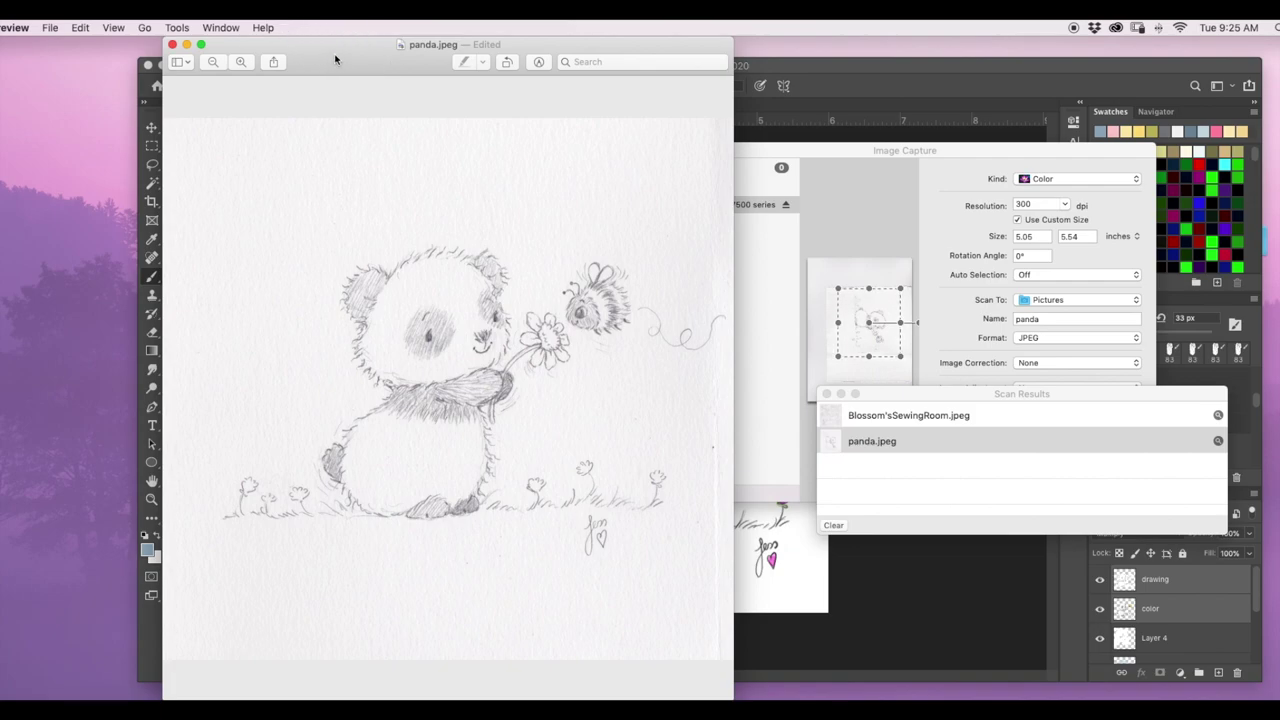
{"action": "left_click", "coordinate": [172, 45]}
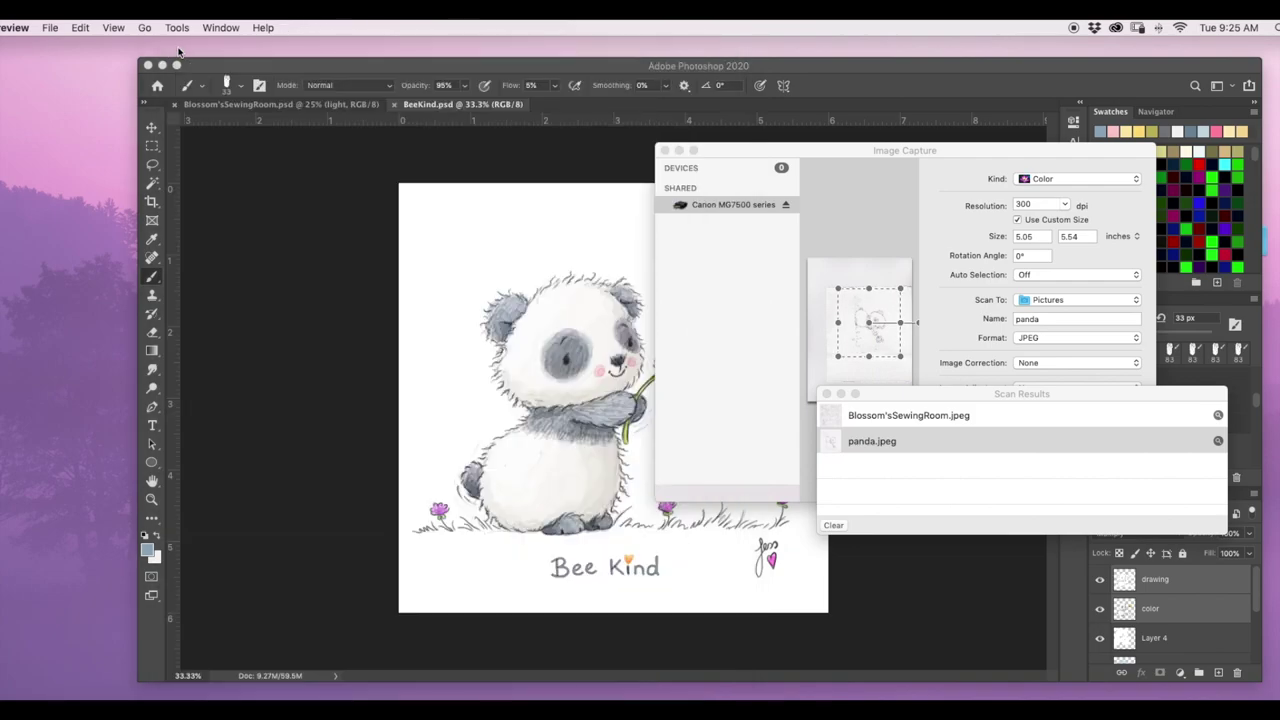
Create a new 4 × 4 inch, 300 ppi RGB Color document
{"action": "left_click", "coordinate": [403, 67]}
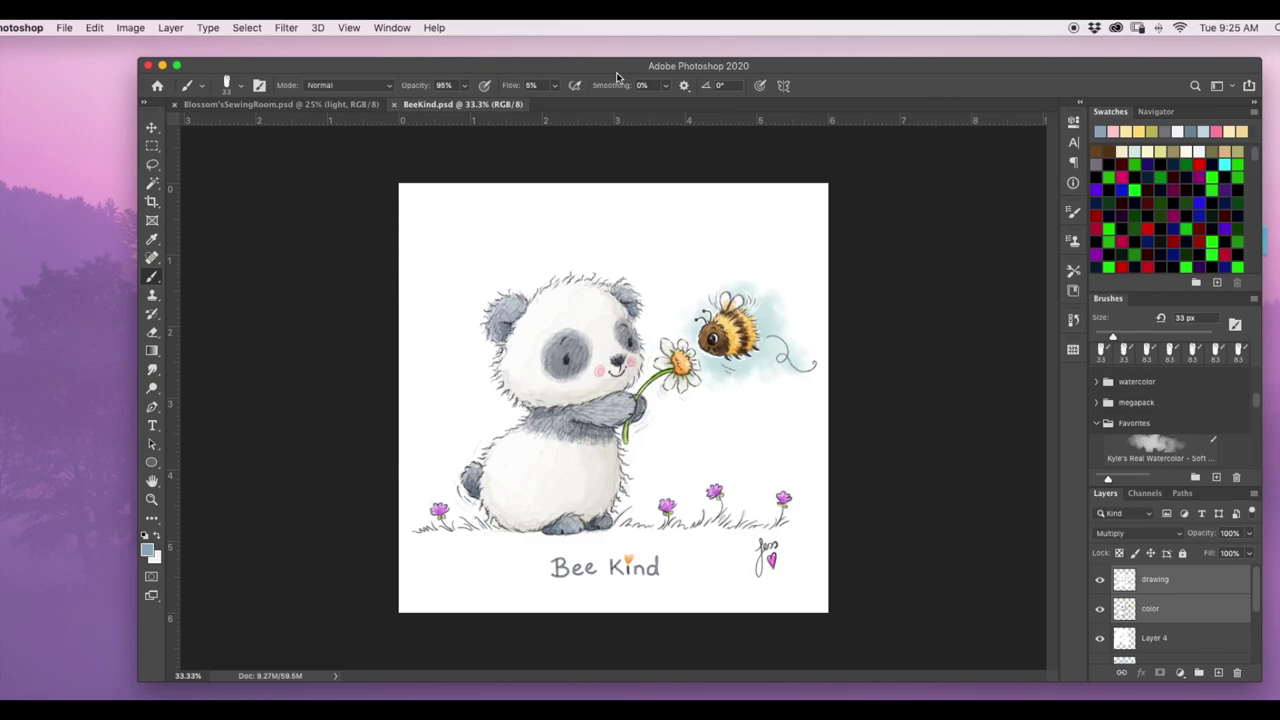
{"action": "left_click", "coordinate": [66, 28]}
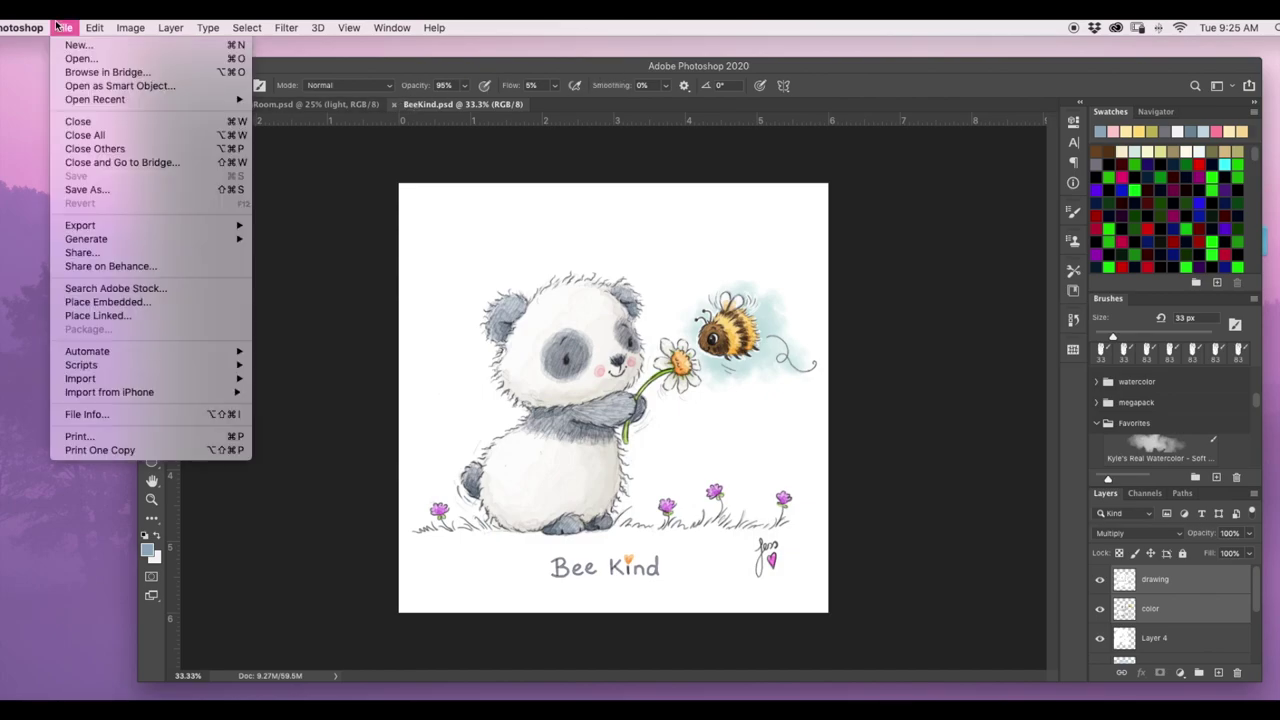
{"action": "left_click", "coordinate": [68, 43]}
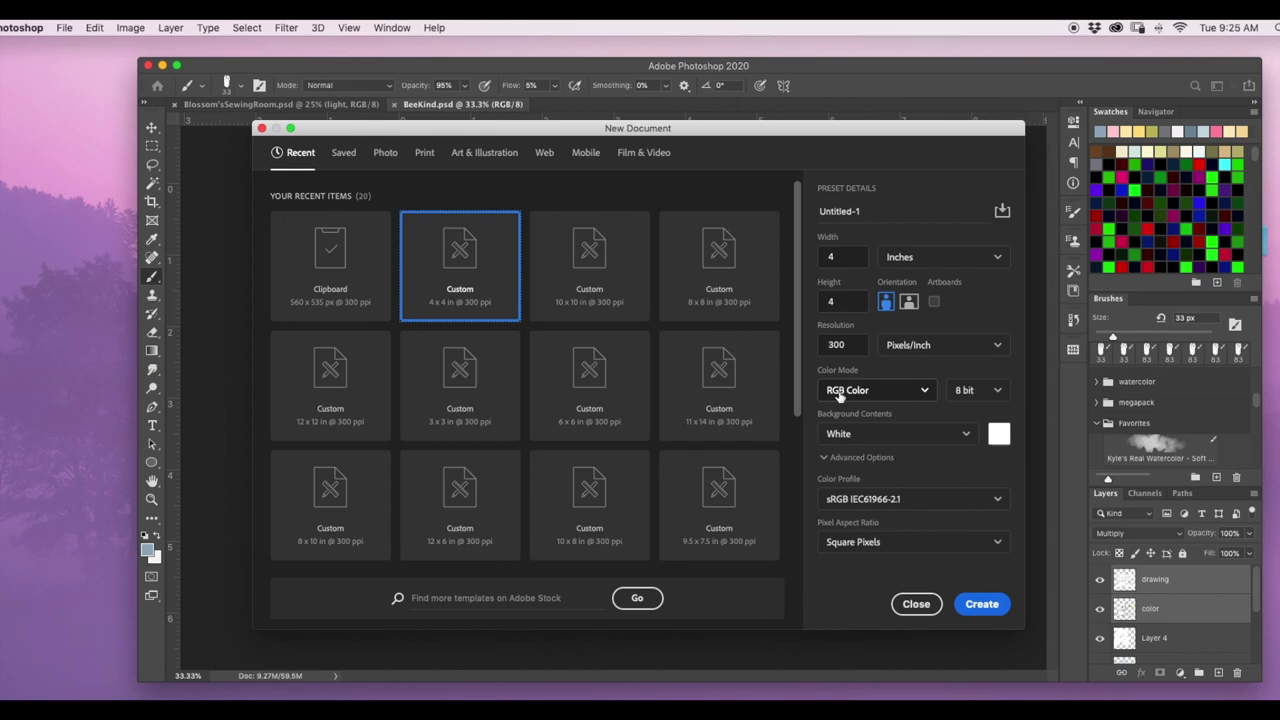
{"action": "left_click", "coordinate": [840, 393]}
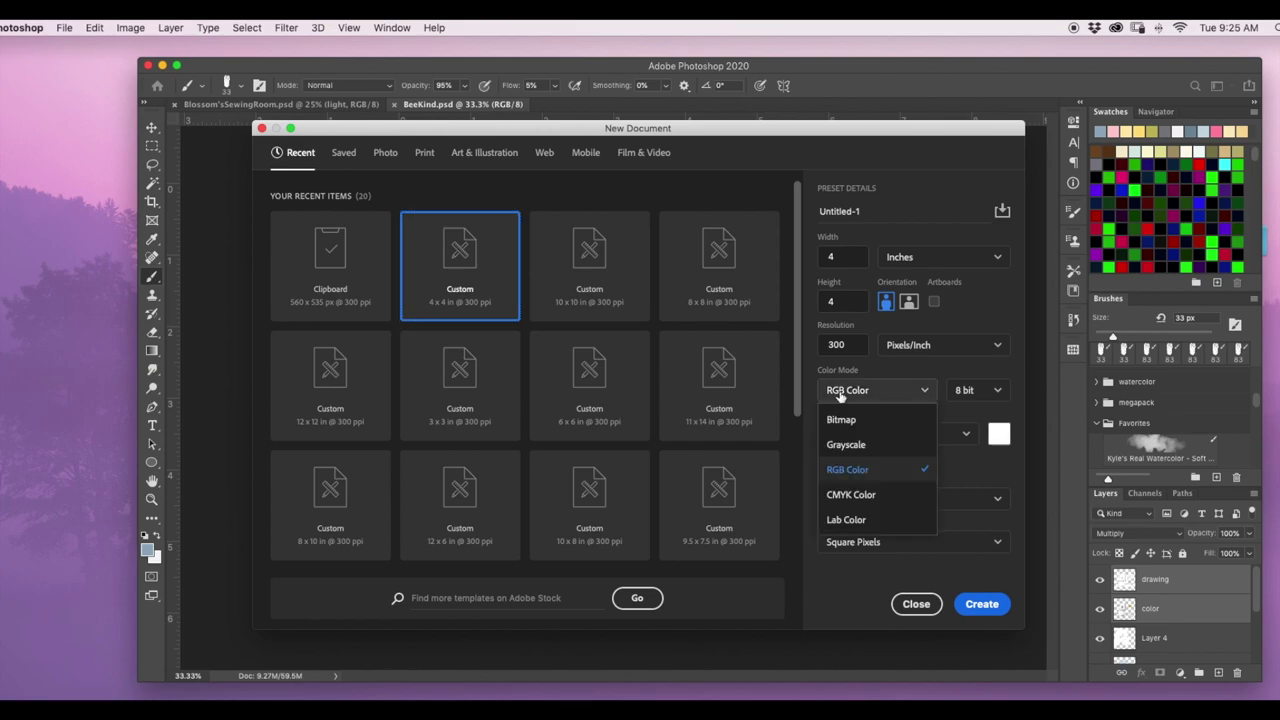
{"action": "left_click", "coordinate": [853, 470]}
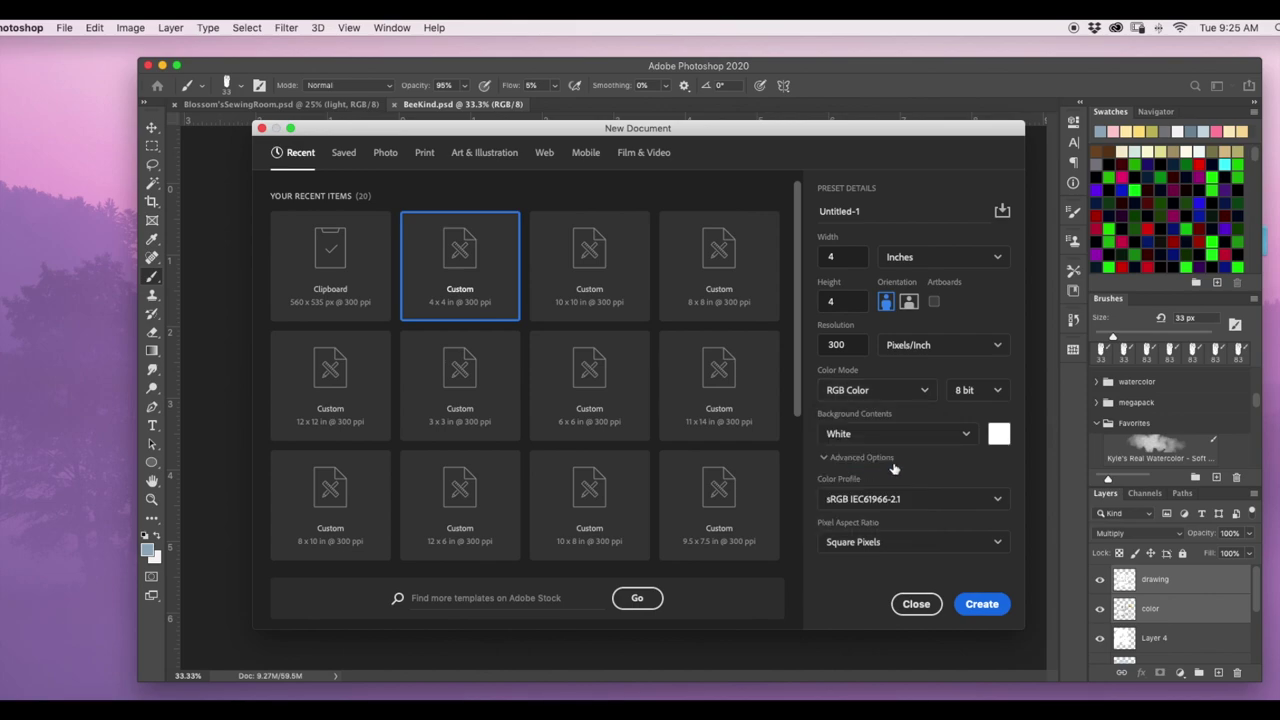
{"action": "left_click", "coordinate": [978, 605]}
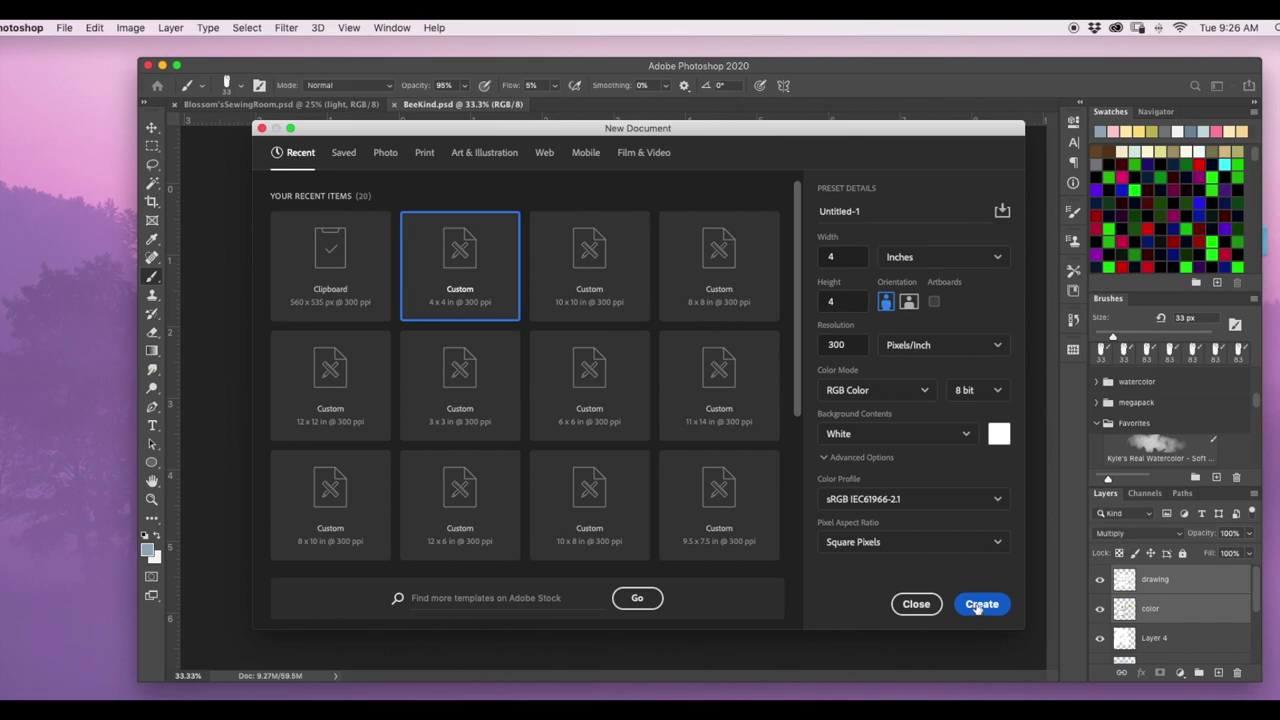
{"action": "left_click", "coordinate": [978, 605]}
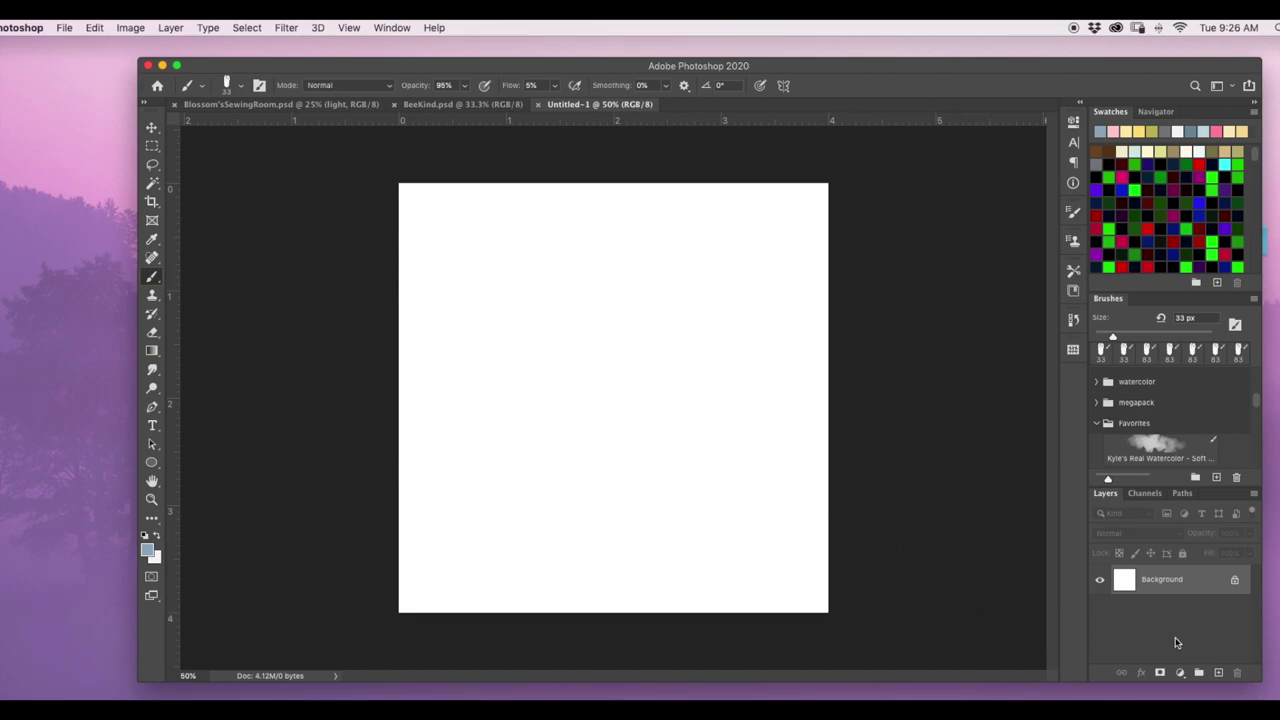
Add an empty layer, then open panda.jpeg from the Pictures folder
{"action": "left_click", "coordinate": [1218, 673]}
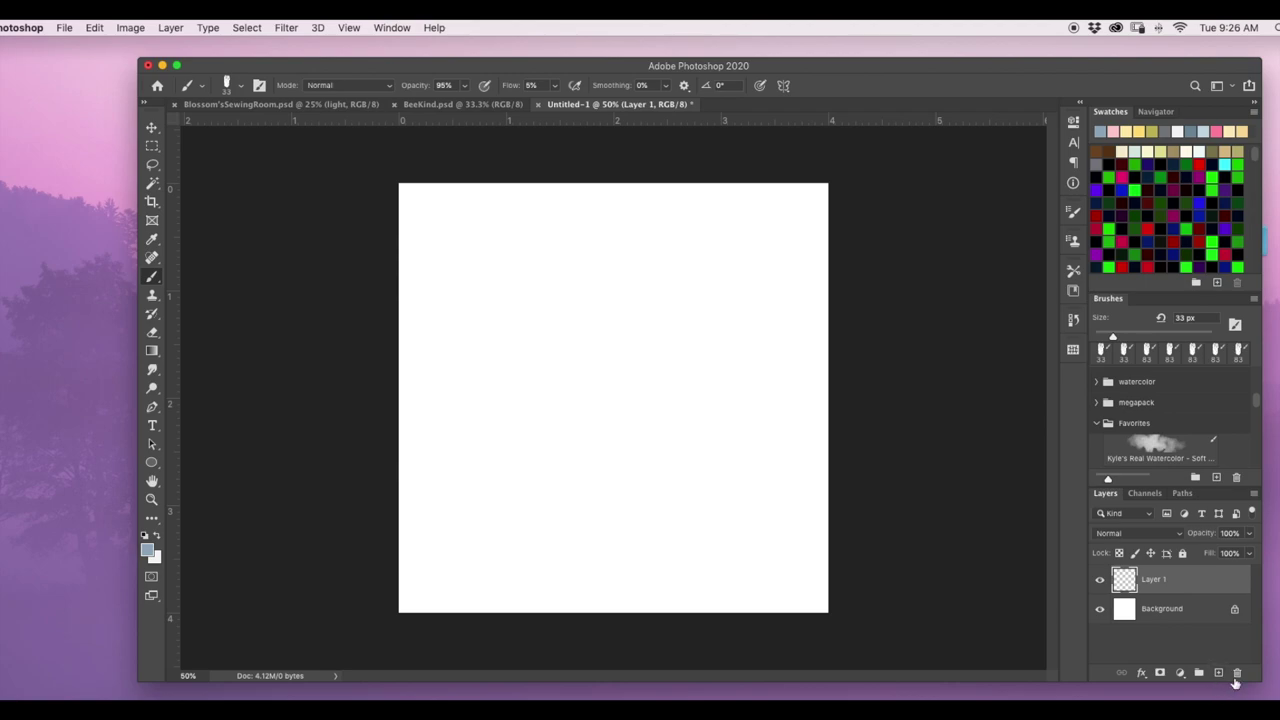
{"action": "left_click", "coordinate": [93, 28]}
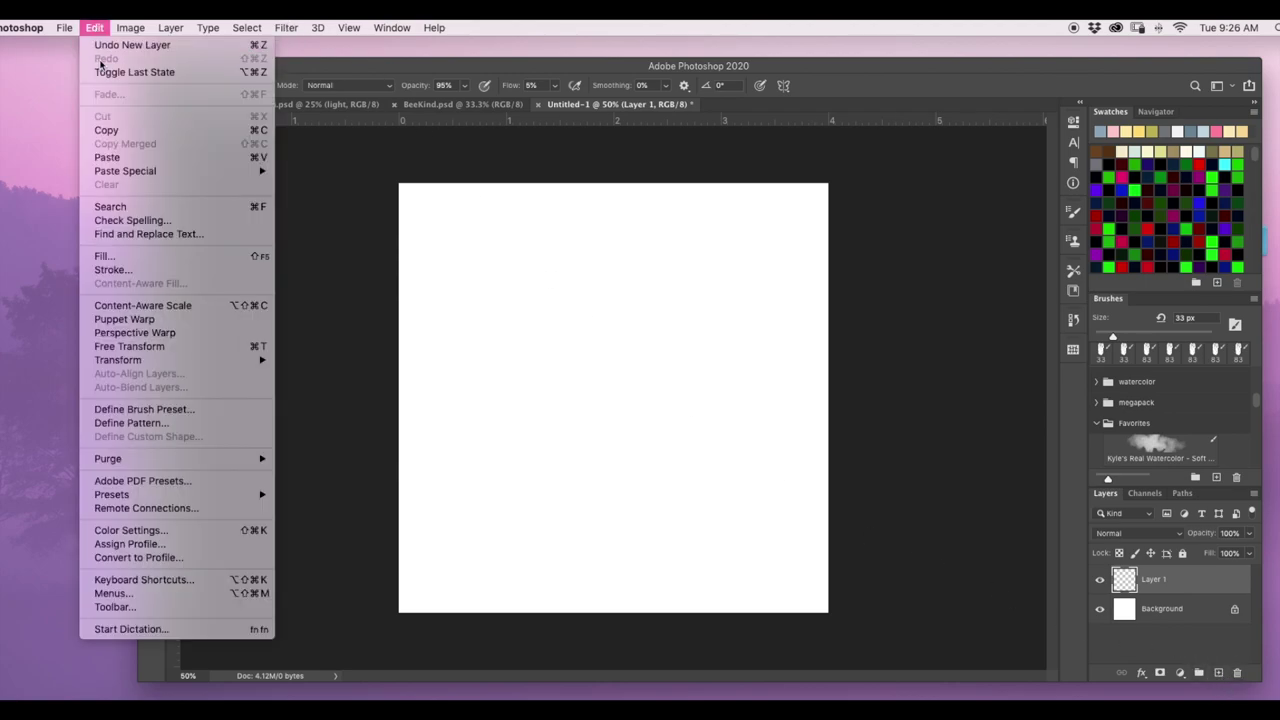
{"action": "mouse_move", "coordinate": [64, 28]}
{"action": "left_click", "coordinate": [81, 62]}
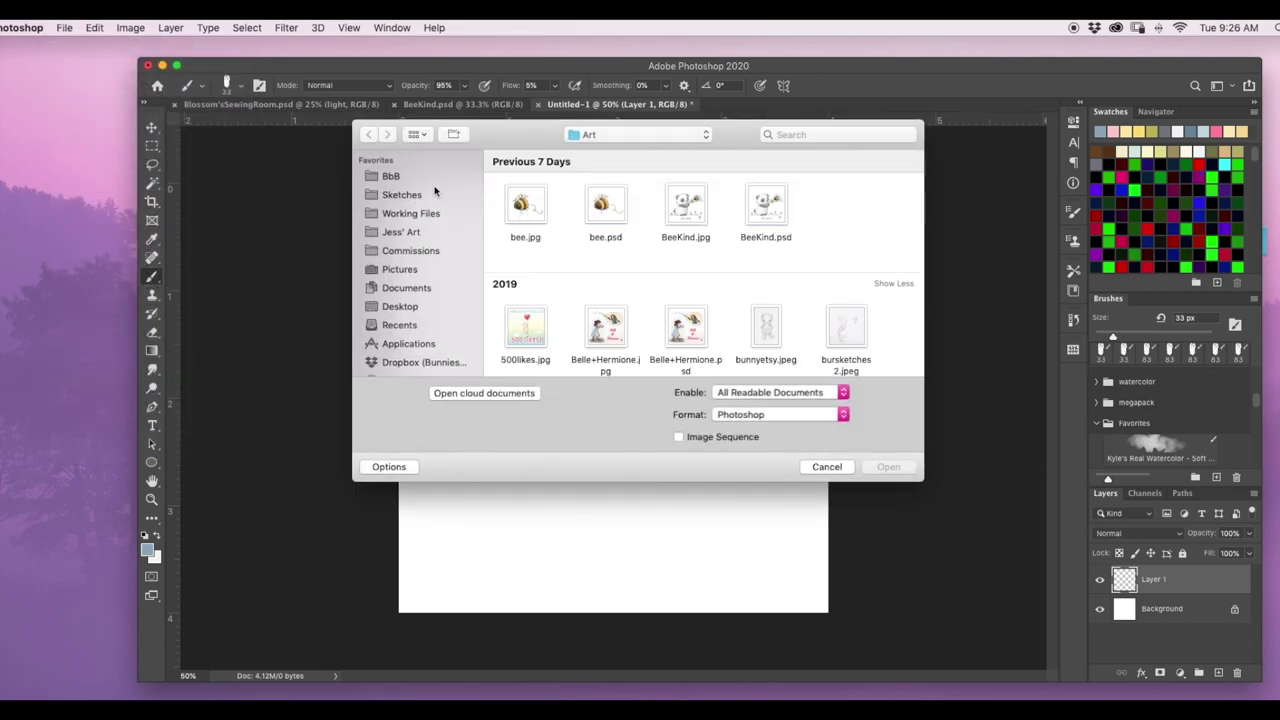
{"action": "left_click", "coordinate": [400, 270]}
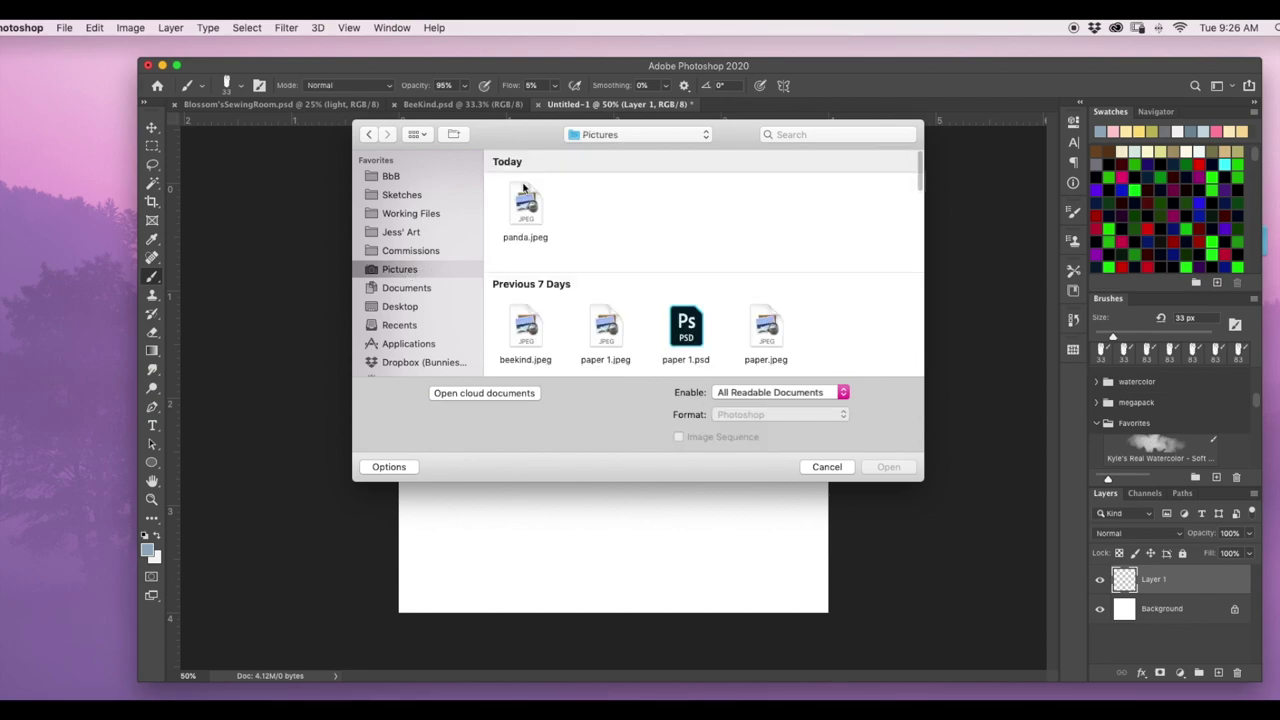
{"action": "left_click", "coordinate": [527, 210]}
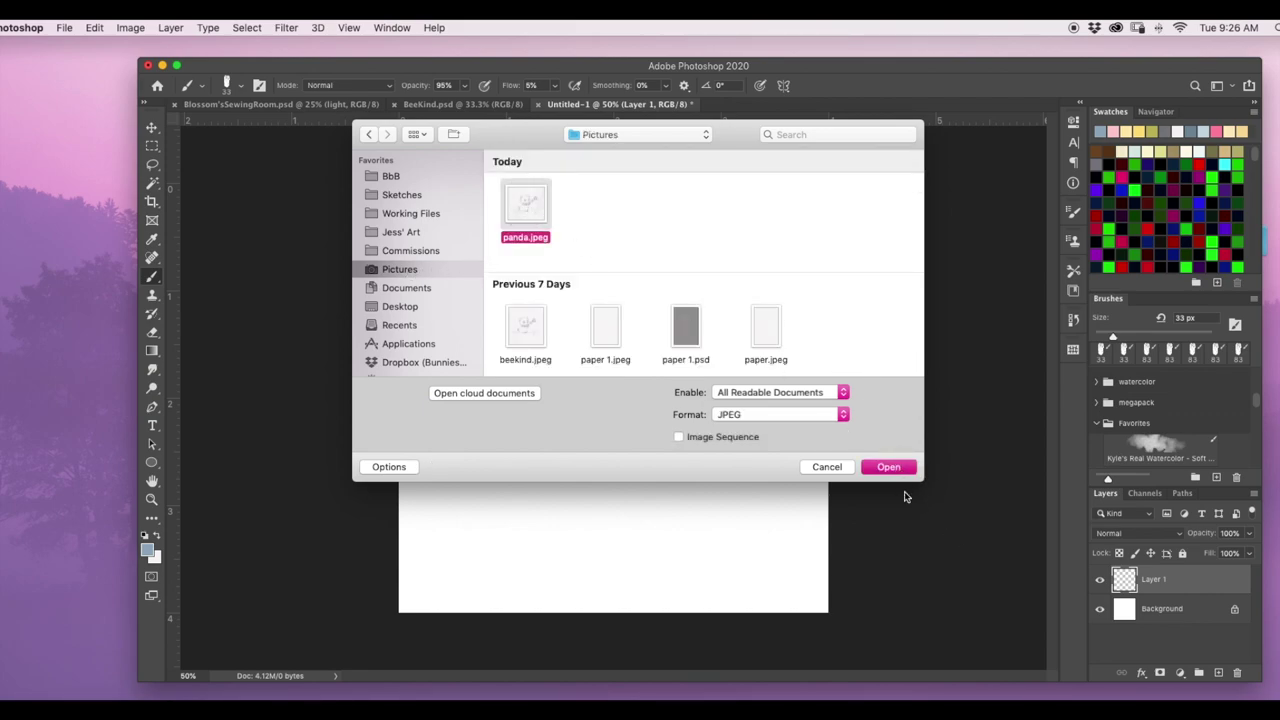
{"action": "key", "text": "Return"}
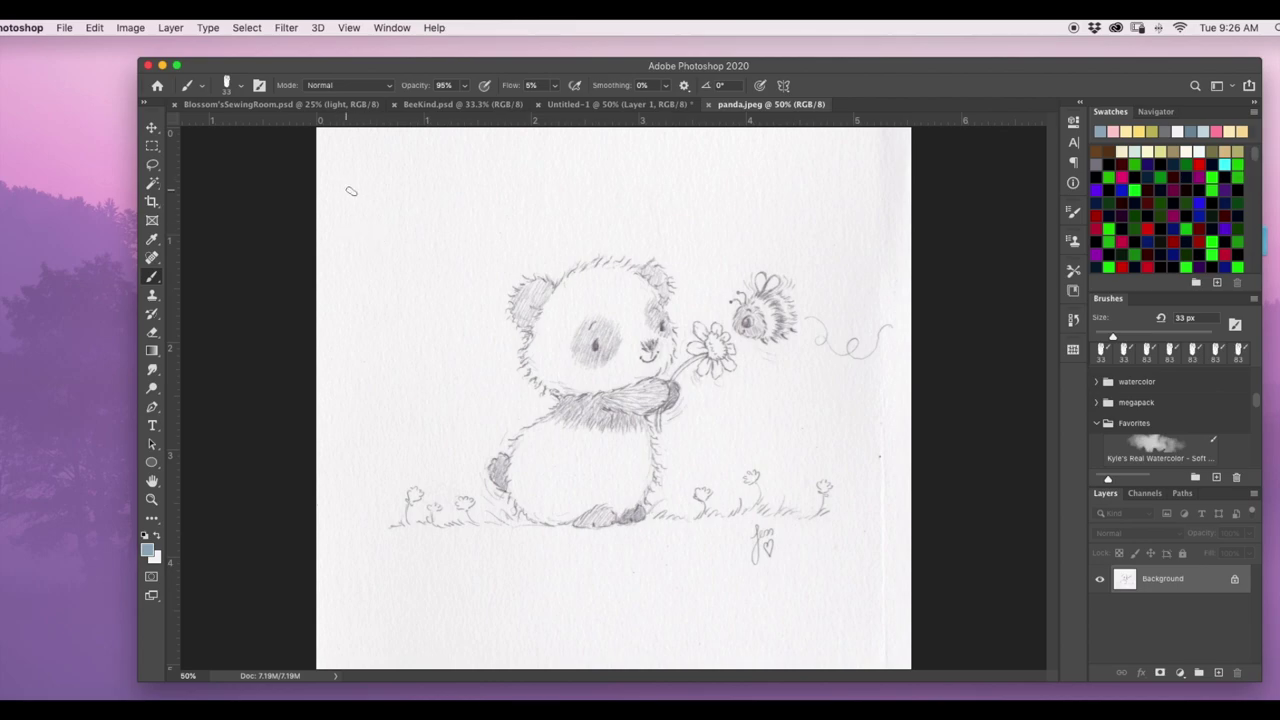
Copy the whole sketch with a rectangular selection and paste it into Untitled-1
{"action": "left_click", "coordinate": [153, 165]}
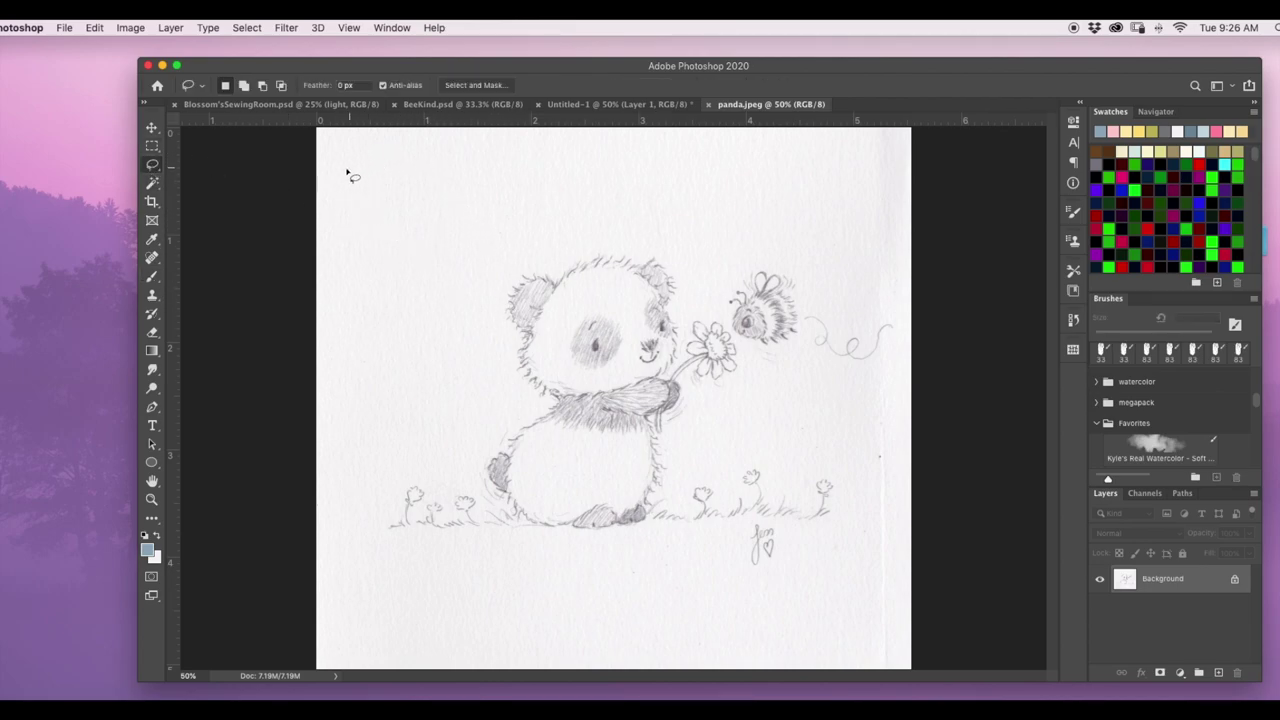
{"action": "left_click", "coordinate": [152, 147]}
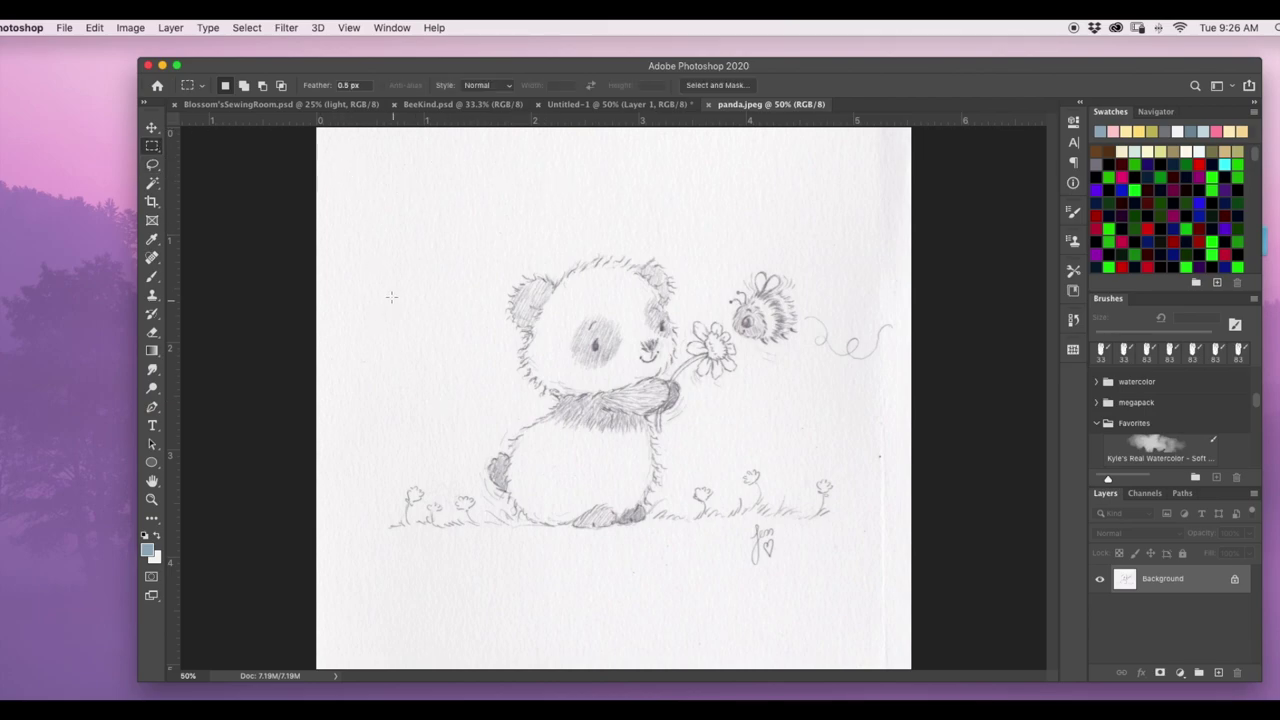
{"action": "left_click_drag", "start_coordinate": [345, 166], "coordinate": [900, 623]}
{"action": "key", "text": "super+c"}
{"action": "left_click", "coordinate": [650, 104]}
{"action": "key", "text": "super+v"}
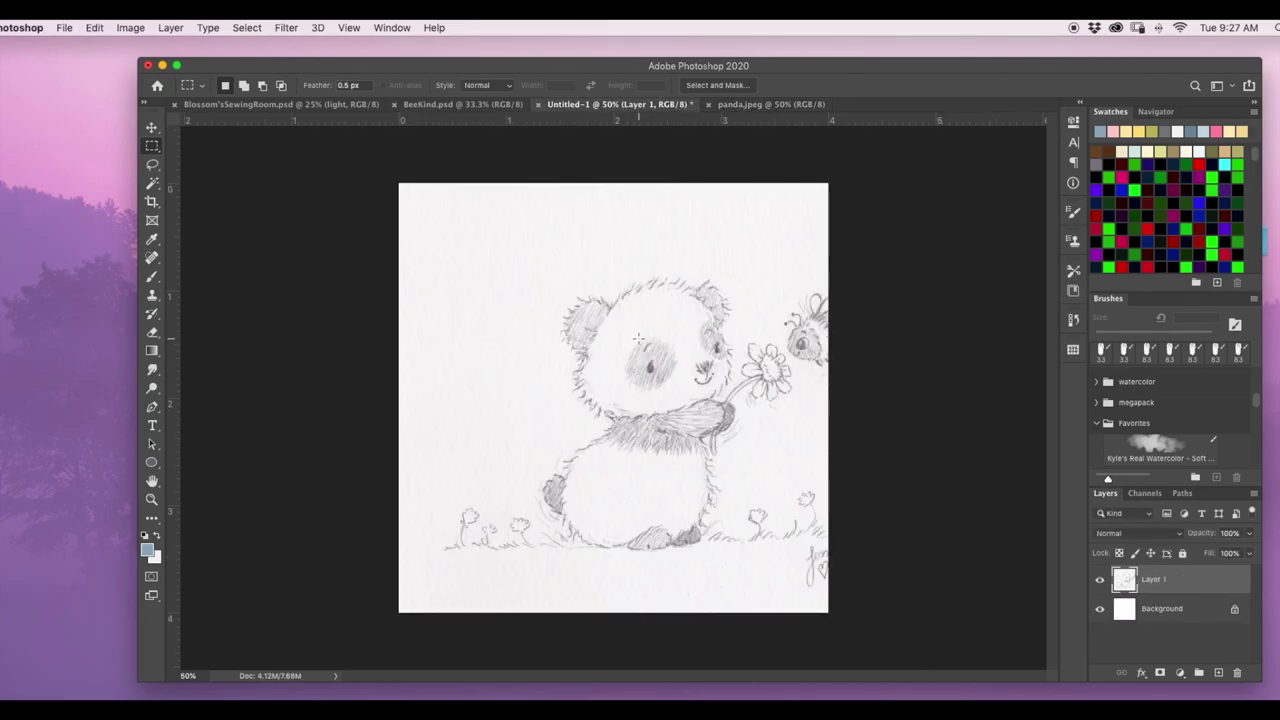
Scale the pasted sketch to 87.37%, rotate it 0.12° to straighten it, and centre it
{"action": "key", "text": "super+t"}
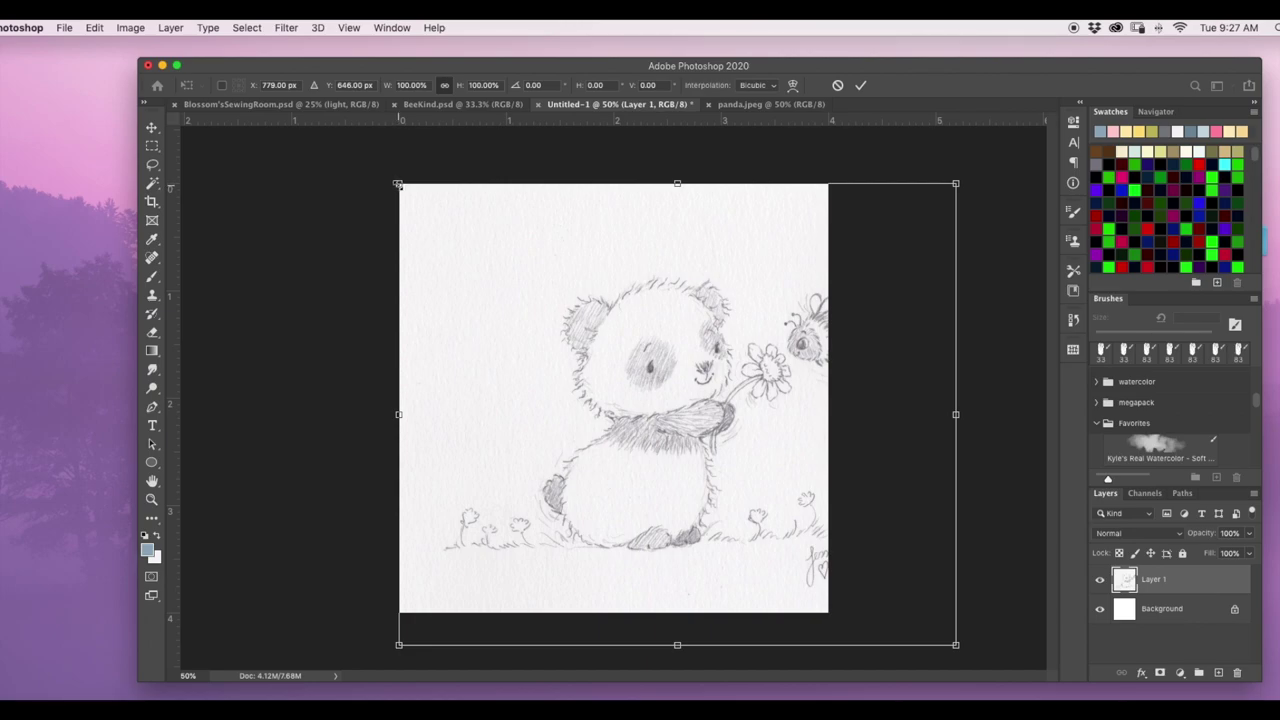
{"action": "mouse_move", "coordinate": [398, 184]}
{"action": "left_mouse_down"}
{"action": "mouse_move", "coordinate": [479, 260]}
{"action": "mouse_move", "coordinate": [398, 178]}
{"action": "mouse_move", "coordinate": [403, 188]}
{"action": "left_mouse_up"}
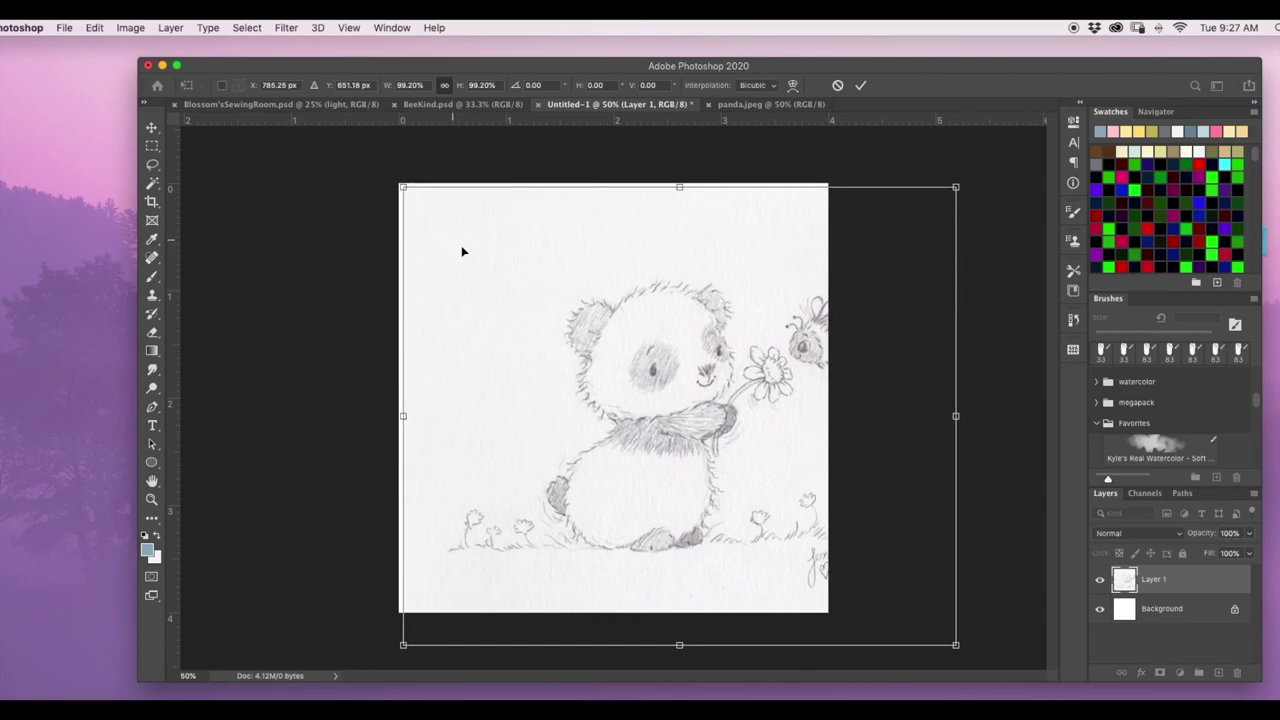
{"action": "left_click_drag", "start_coordinate": [697, 413], "coordinate": [643, 409]}
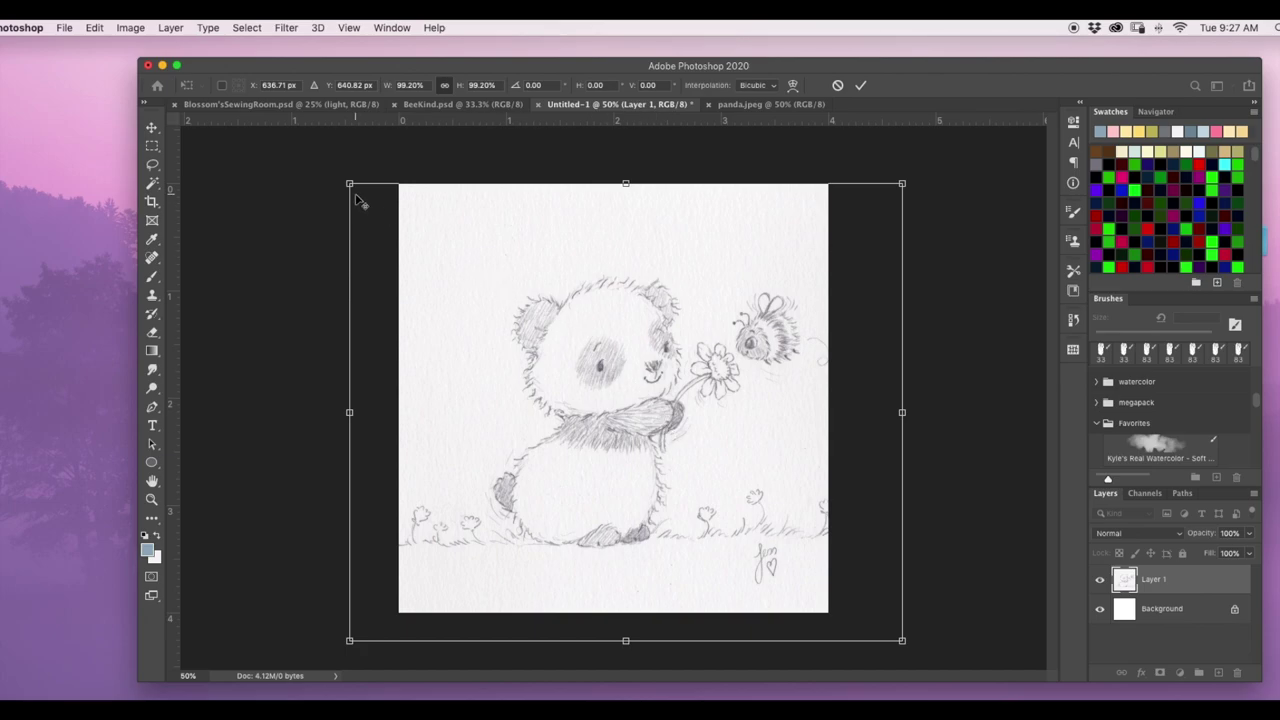
{"action": "mouse_move", "coordinate": [349, 183]}
{"action": "left_mouse_down"}
{"action": "mouse_move", "coordinate": [411, 235]}
{"action": "mouse_move", "coordinate": [354, 183]}
{"action": "mouse_move", "coordinate": [396, 221]}
{"action": "mouse_move", "coordinate": [394, 180]}
{"action": "mouse_move", "coordinate": [364, 196]}
{"action": "left_mouse_up"}
{"action": "left_click_drag", "start_coordinate": [645, 418], "coordinate": [655, 426]}
{"action": "left_click_drag", "start_coordinate": [883, 191], "coordinate": [885, 195]}
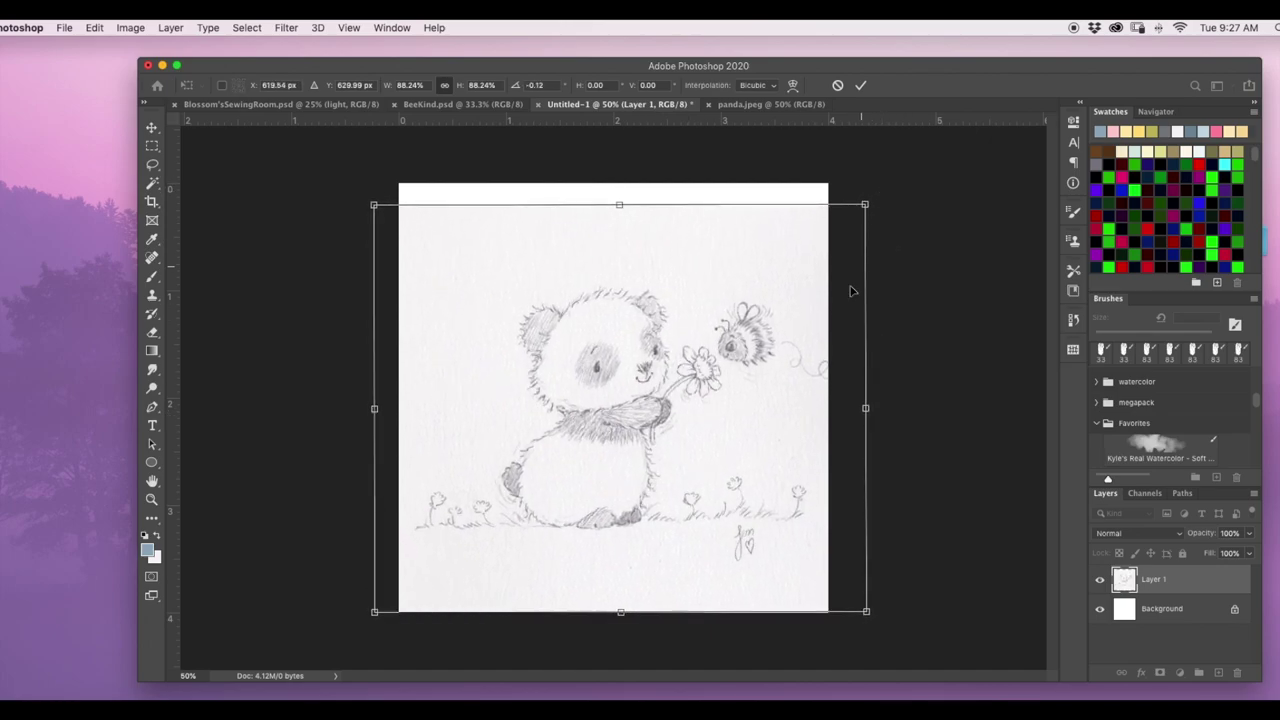
{"action": "left_click_drag", "start_coordinate": [789, 378], "coordinate": [795, 377]}
{"action": "left_click_drag", "start_coordinate": [912, 208], "coordinate": [903, 196]}
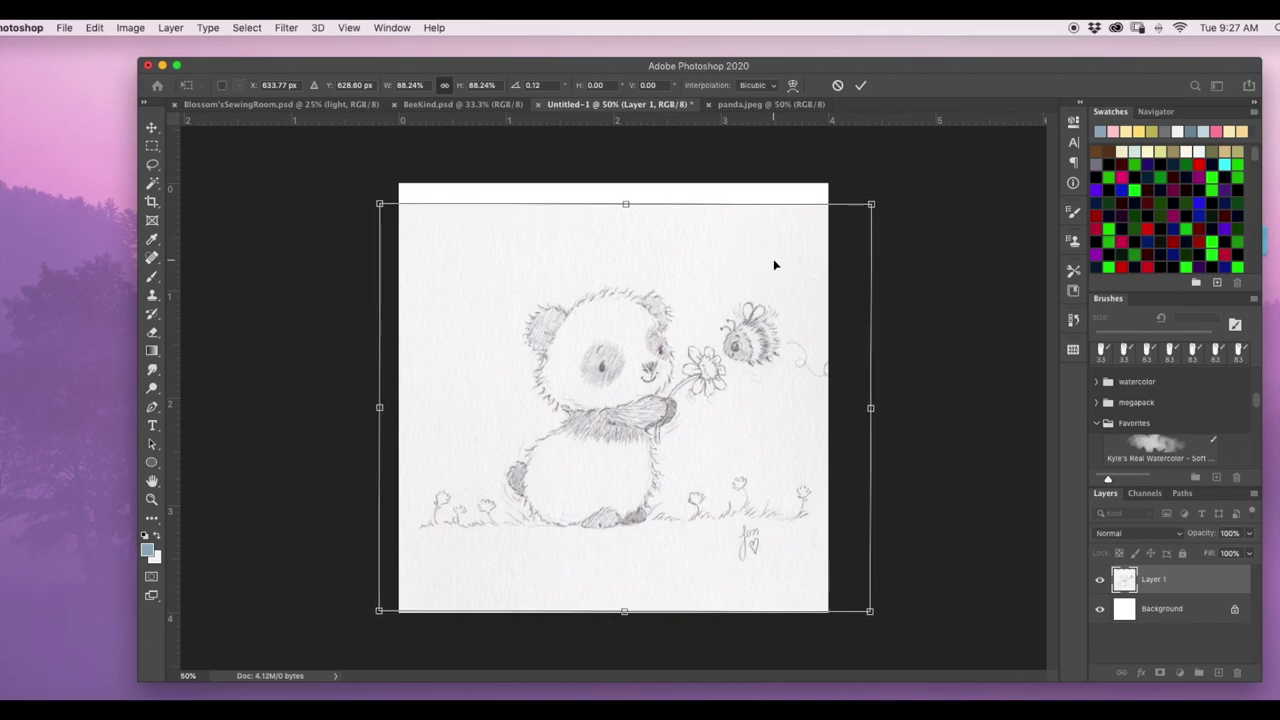
{"action": "mouse_move", "coordinate": [772, 265]}
{"action": "left_mouse_down"}
{"action": "mouse_move", "coordinate": [751, 264]}
{"action": "mouse_move", "coordinate": [765, 266]}
{"action": "left_mouse_up"}
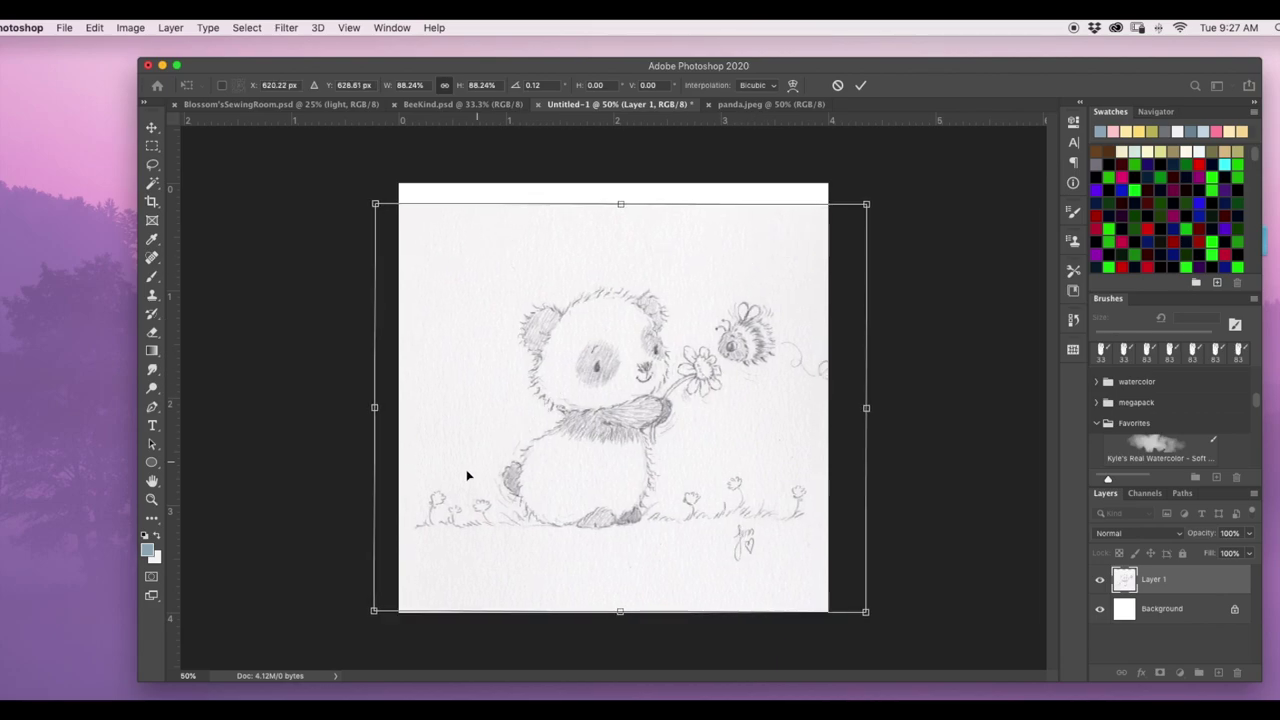
{"action": "left_click_drag", "start_coordinate": [374, 610], "coordinate": [379, 607]}
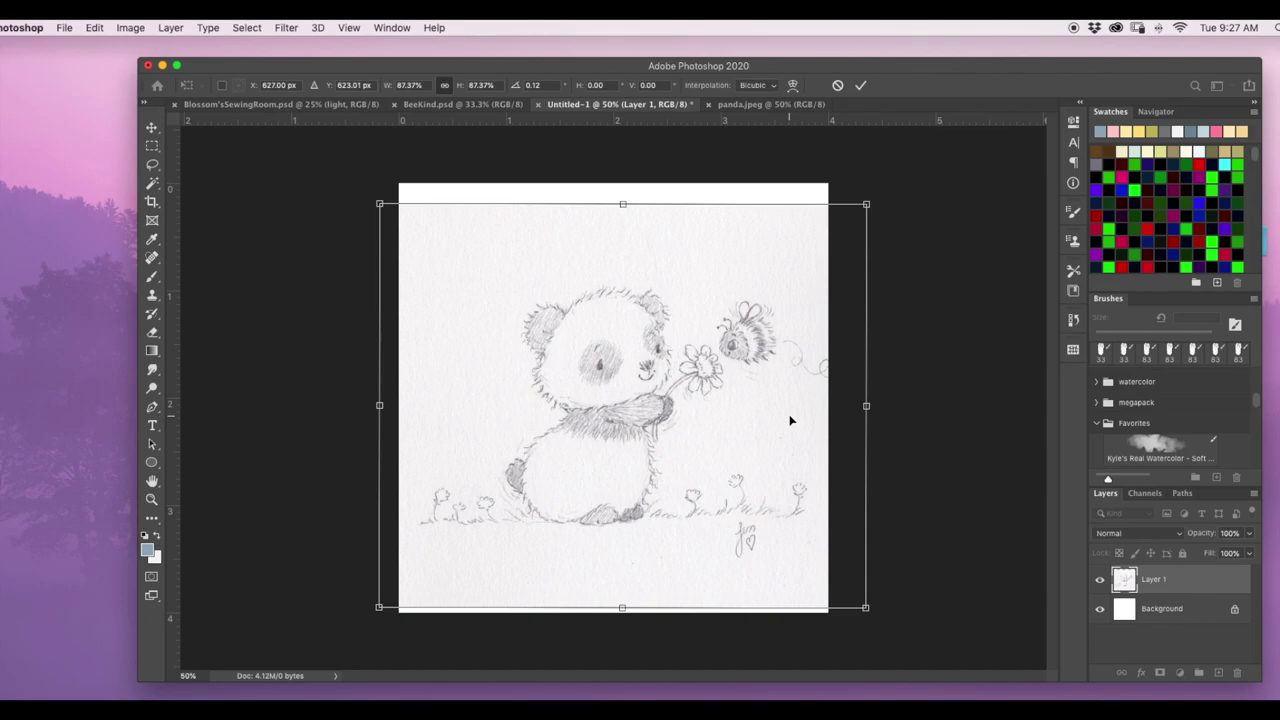
{"action": "key", "text": "Return"}
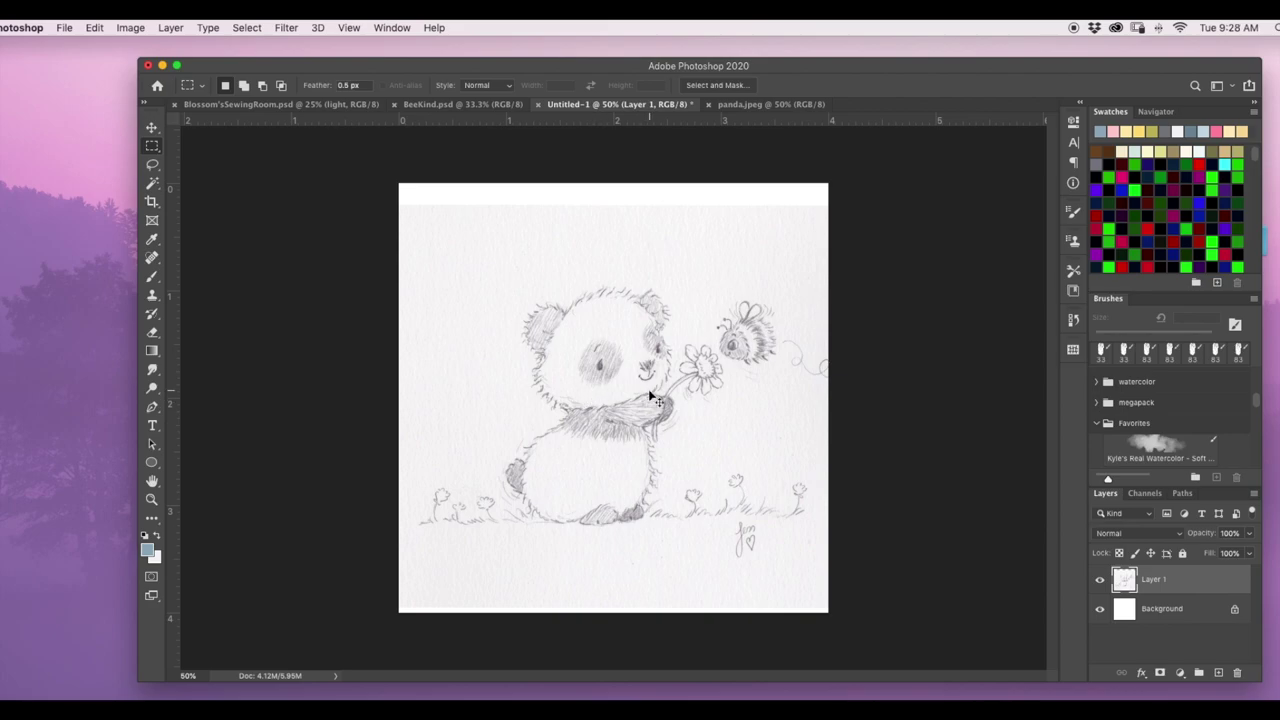
In Levels, set the white point by sampling blank paper around the panda and bee
{"action": "key", "text": "super+l"}
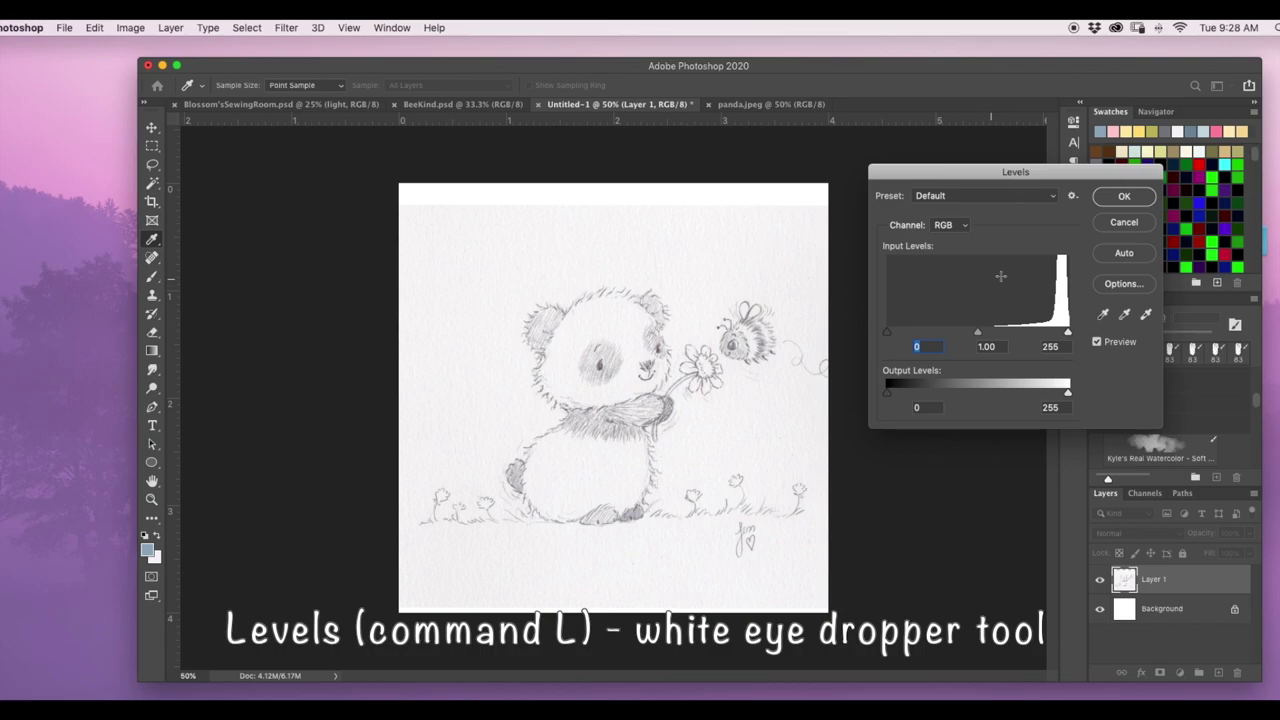
{"action": "left_click", "coordinate": [1146, 315]}
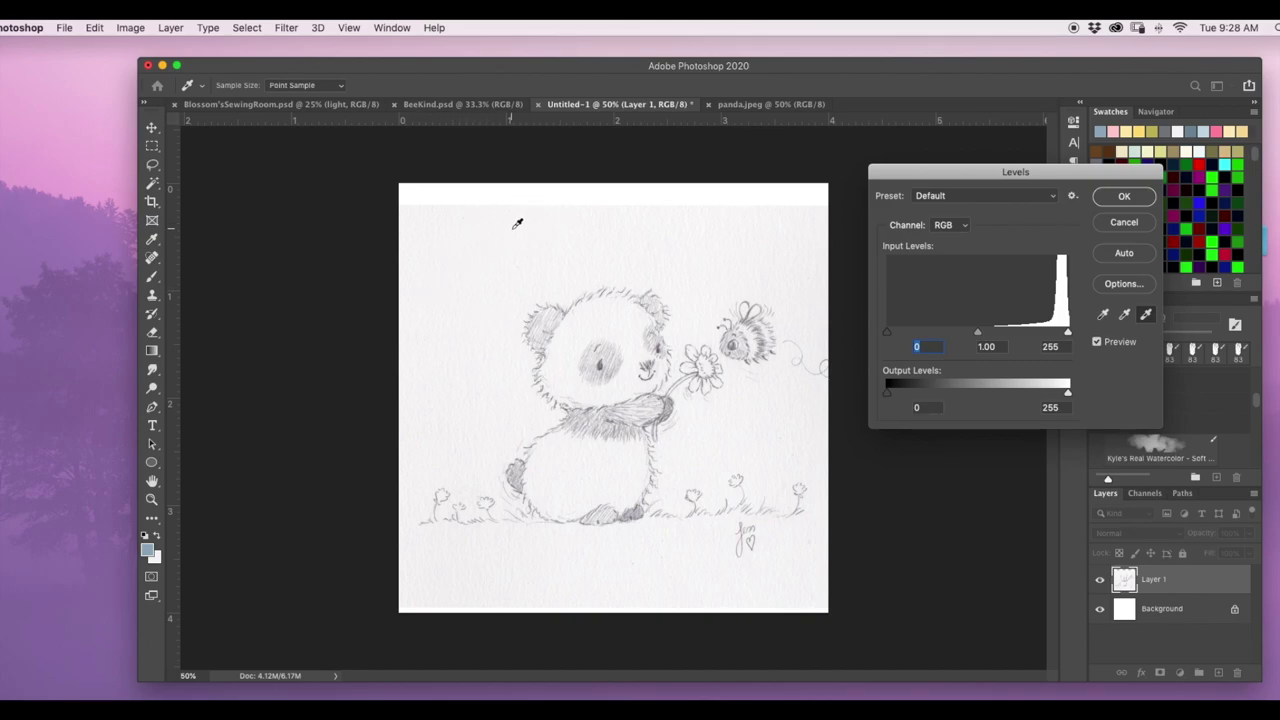
{"action": "left_click", "coordinate": [517, 219]}
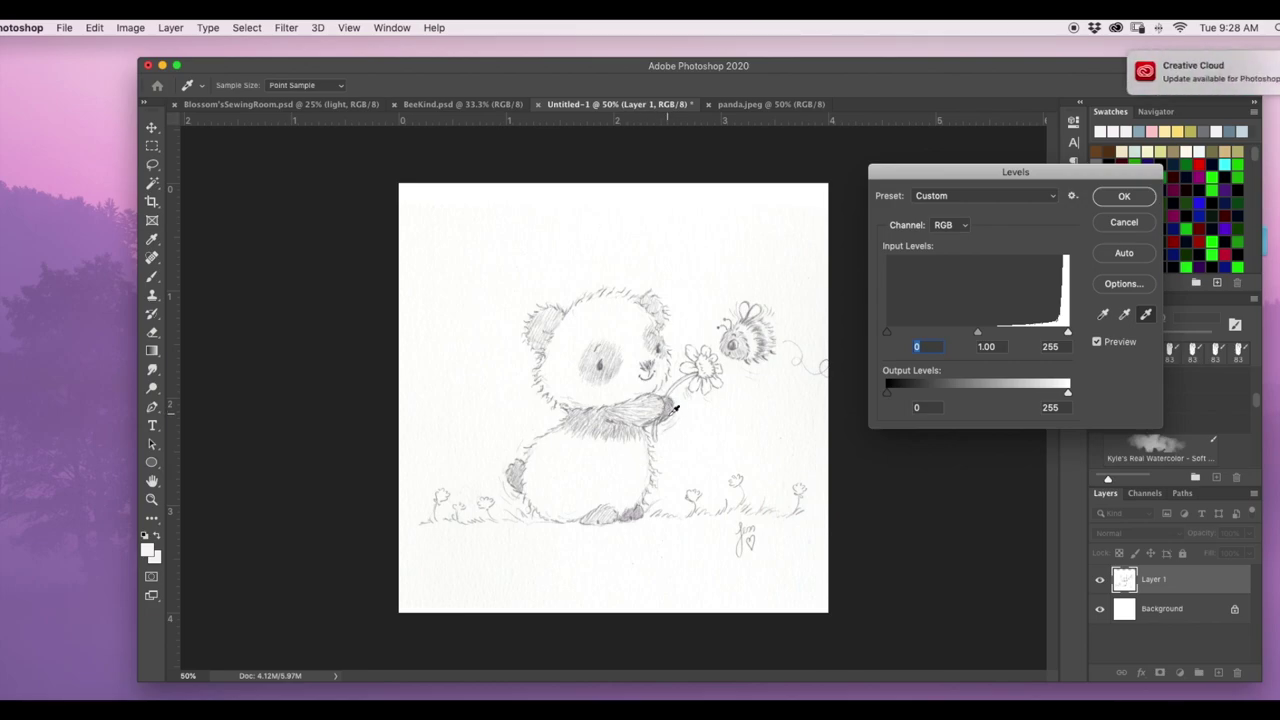
{"action": "left_click", "coordinate": [671, 406]}
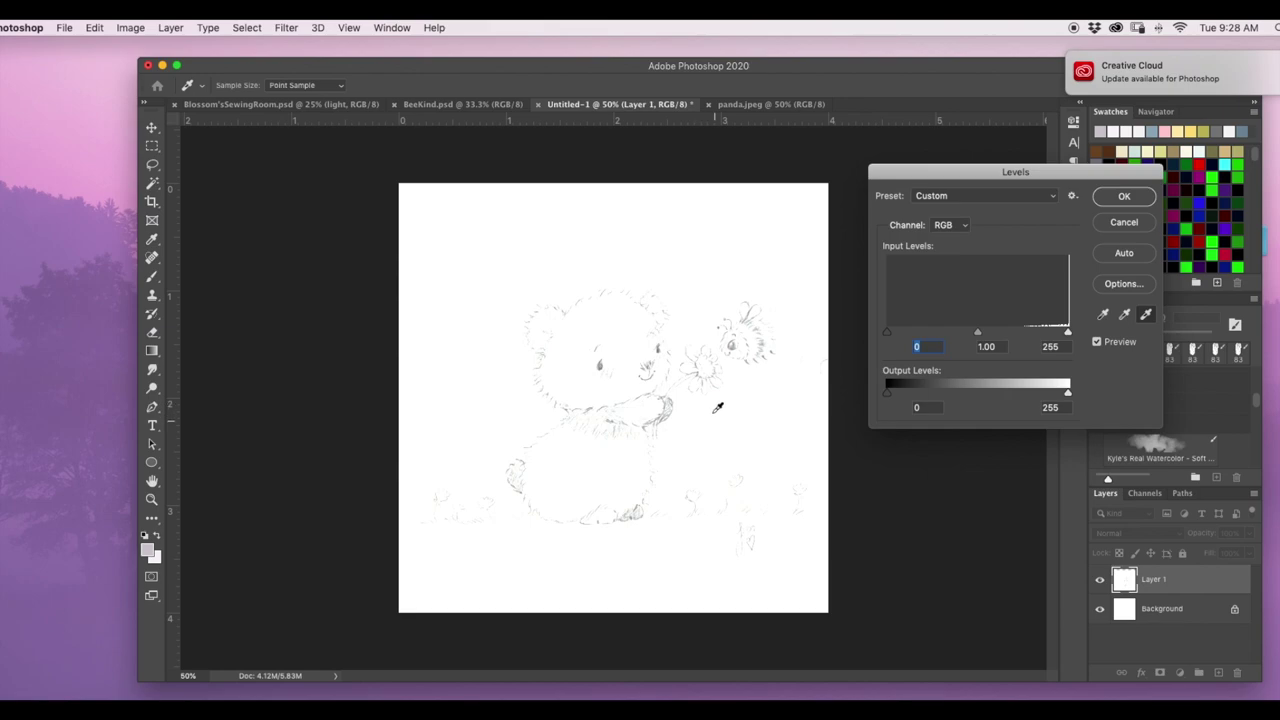
{"action": "left_click", "coordinate": [580, 244]}
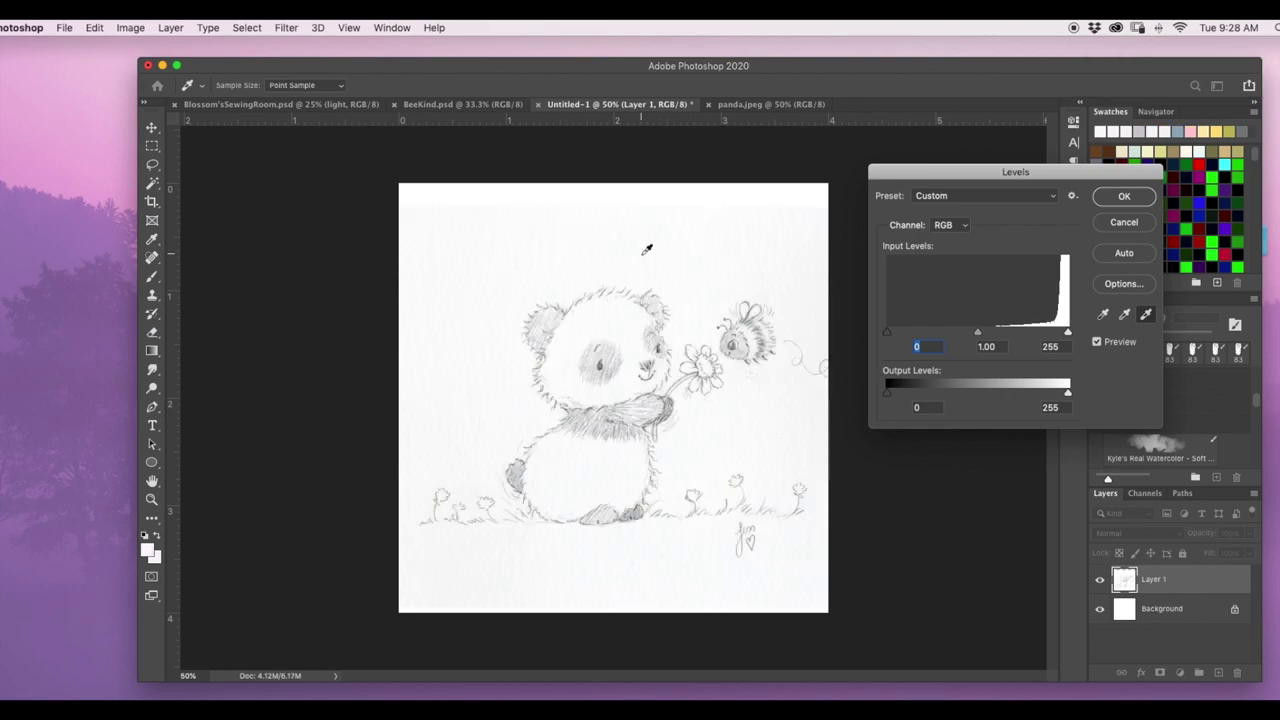
{"action": "left_click", "coordinate": [507, 220]}
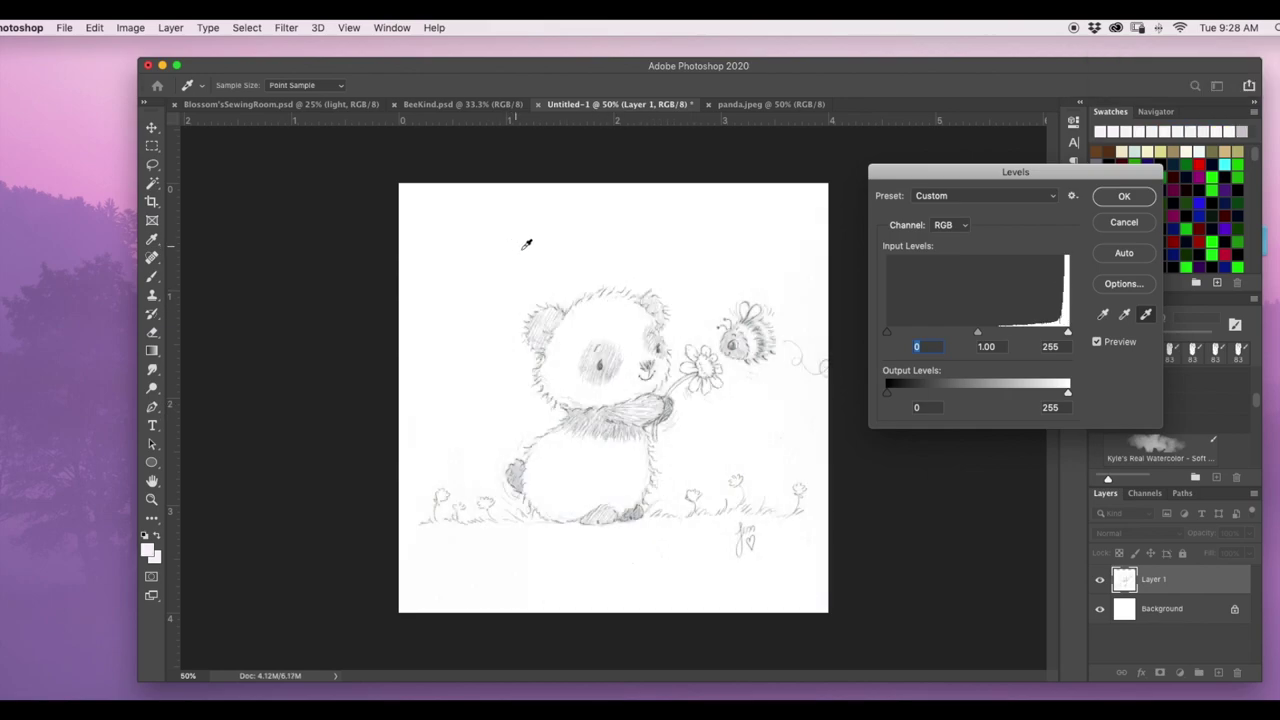
{"action": "left_click", "coordinate": [622, 251]}
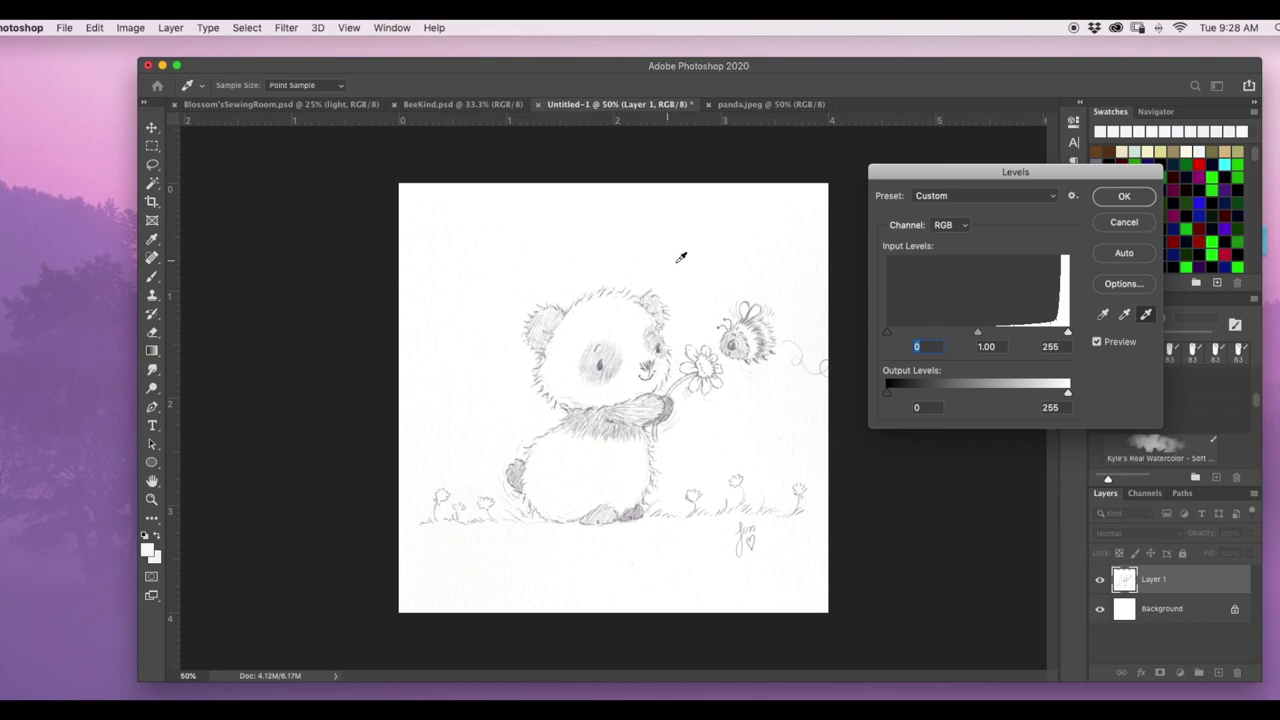
{"action": "left_click", "coordinate": [725, 282]}
{"action": "left_click", "coordinate": [701, 255]}
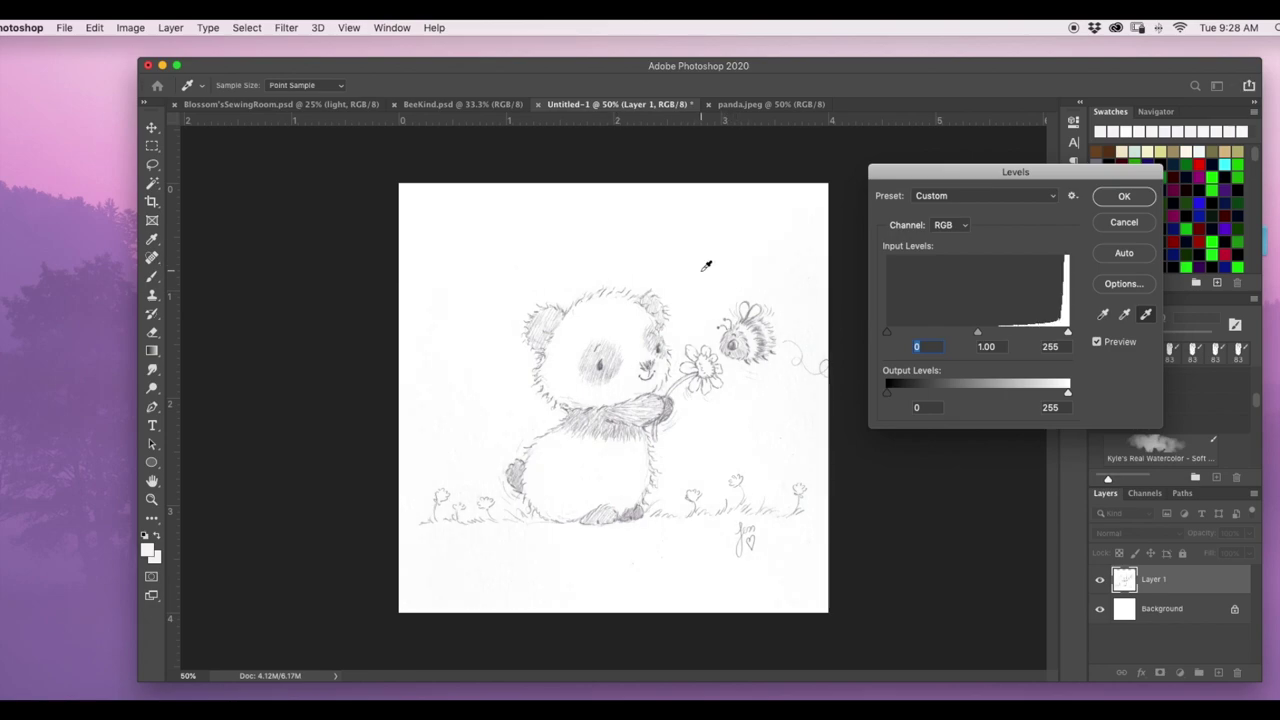
{"action": "left_click", "coordinate": [591, 303]}
{"action": "left_click", "coordinate": [477, 290]}
{"action": "left_click", "coordinate": [472, 267]}
{"action": "left_click", "coordinate": [530, 264]}
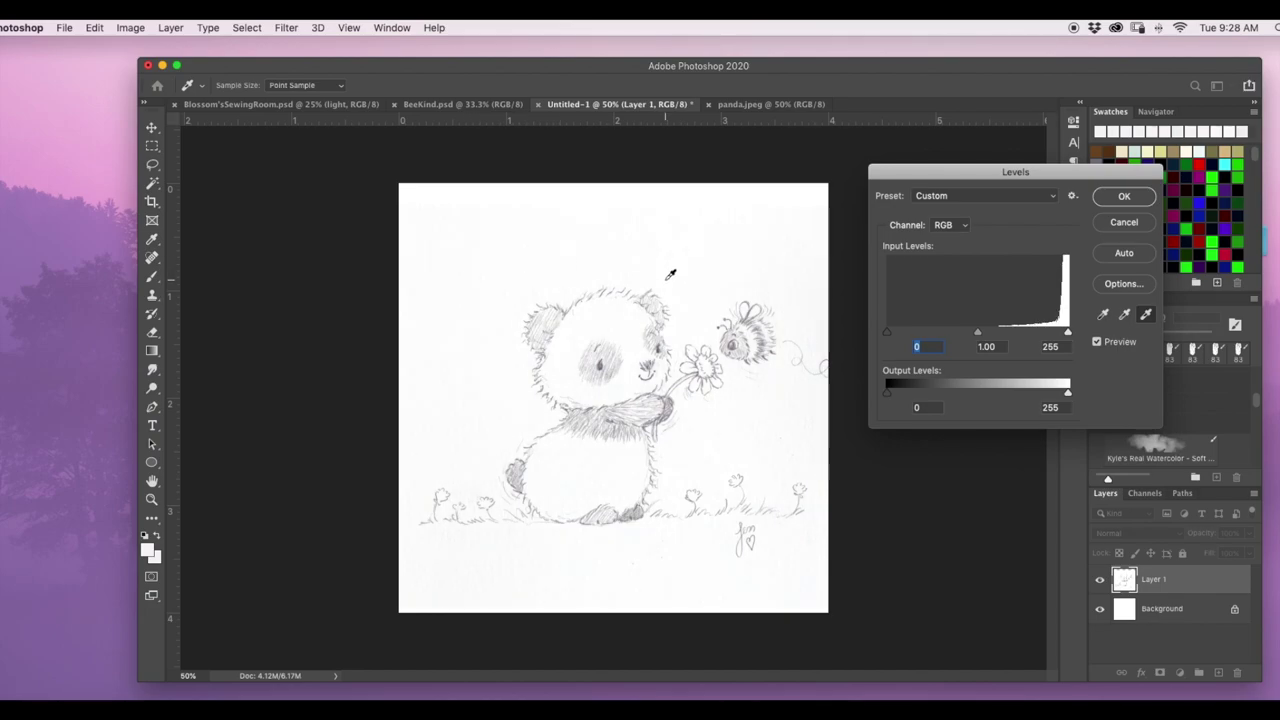
{"action": "left_click", "coordinate": [671, 275]}
{"action": "left_click", "coordinate": [648, 277]}
{"action": "left_click", "coordinate": [686, 299]}
{"action": "left_click", "coordinate": [695, 316]}
Set the Levels black input to 20 to darken the pencil lines
{"action": "left_click_drag", "start_coordinate": [897, 339], "coordinate": [912, 338]}
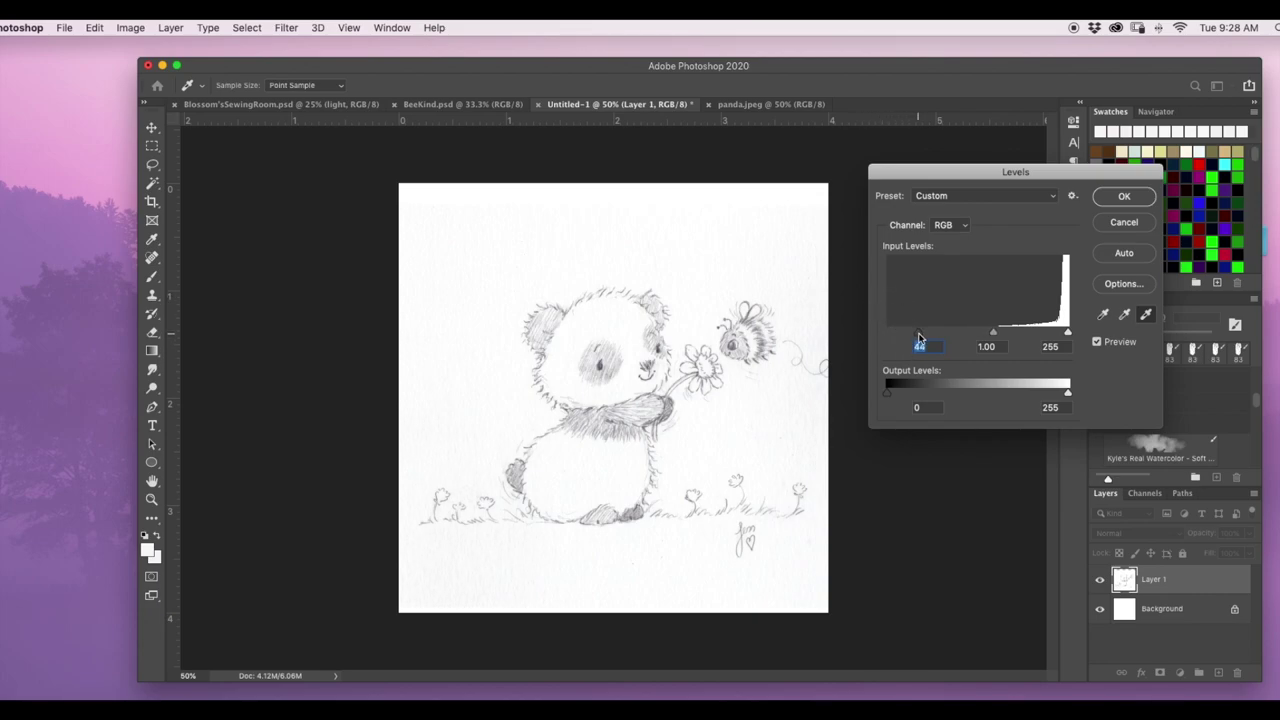
{"action": "mouse_move", "coordinate": [919, 337]}
{"action": "left_mouse_down"}
{"action": "mouse_move", "coordinate": [884, 337]}
{"action": "mouse_move", "coordinate": [937, 336]}
{"action": "mouse_move", "coordinate": [876, 337]}
{"action": "mouse_move", "coordinate": [922, 340]}
{"action": "mouse_move", "coordinate": [905, 343]}
{"action": "left_mouse_up"}
{"action": "left_click_drag", "start_coordinate": [904, 343], "coordinate": [901, 343]}
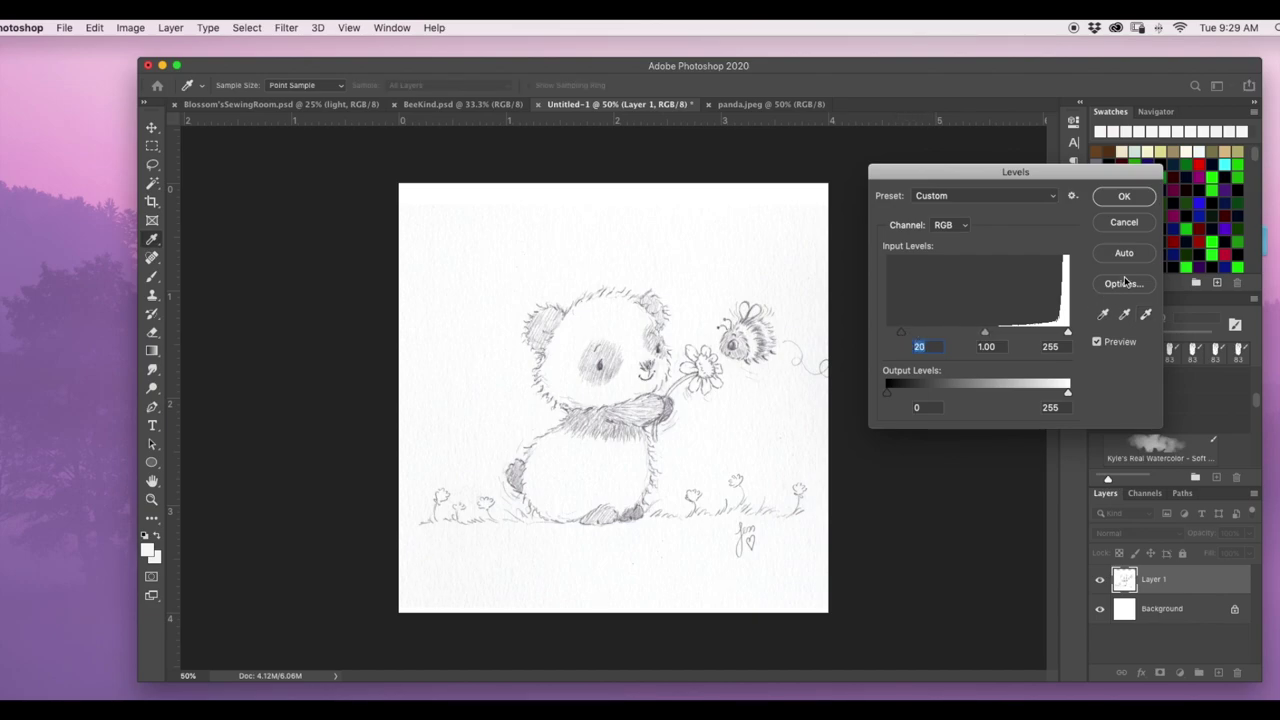
{"action": "left_click", "coordinate": [1117, 198]}
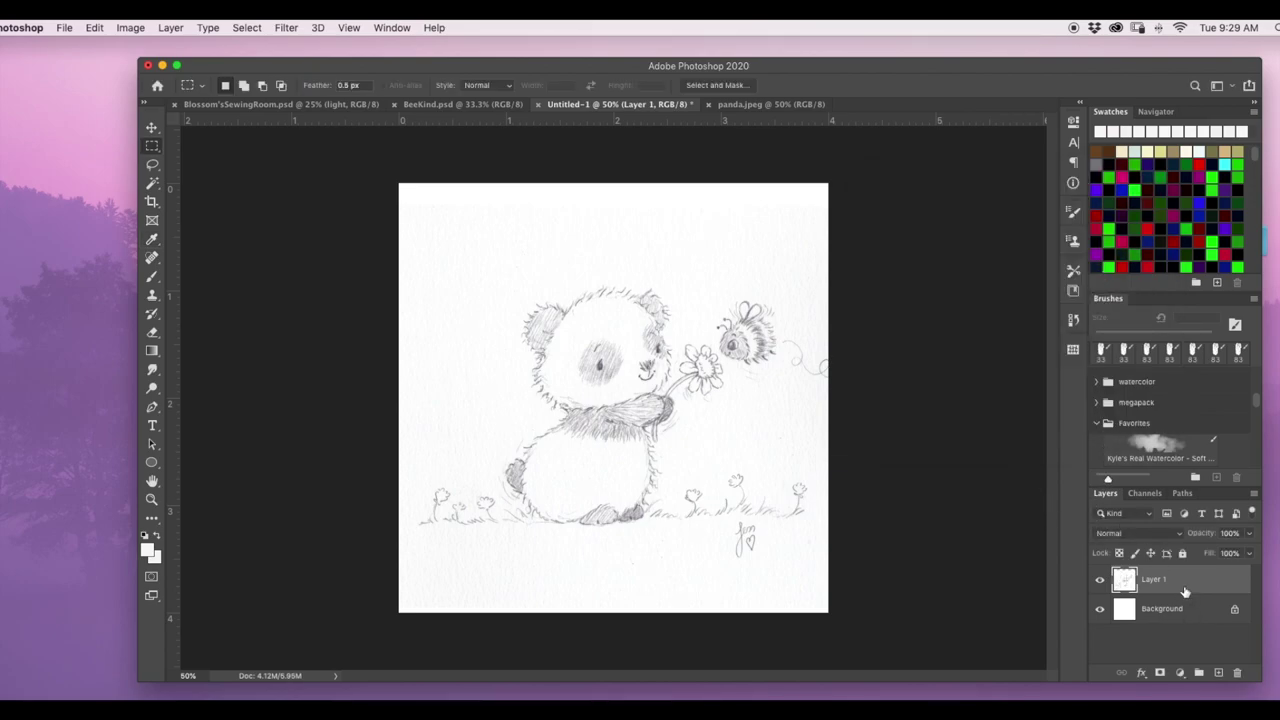
Rename Layer 1 to Drawing and set its blend mode to Multiply
{"action": "double_click", "coordinate": [1152, 582]}
{"action": "type", "text": "Drawing"}
{"action": "key", "text": "Return"}
{"action": "left_click", "coordinate": [1120, 533]}
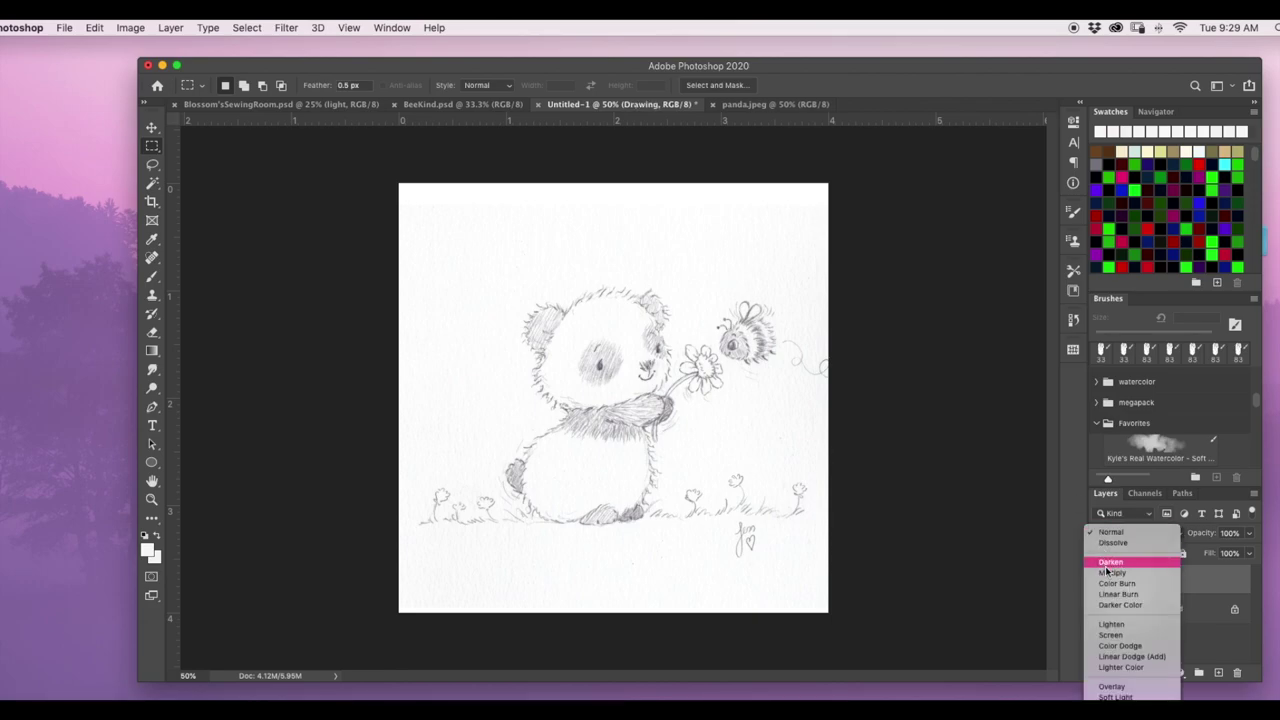
{"action": "left_click", "coordinate": [1113, 574]}
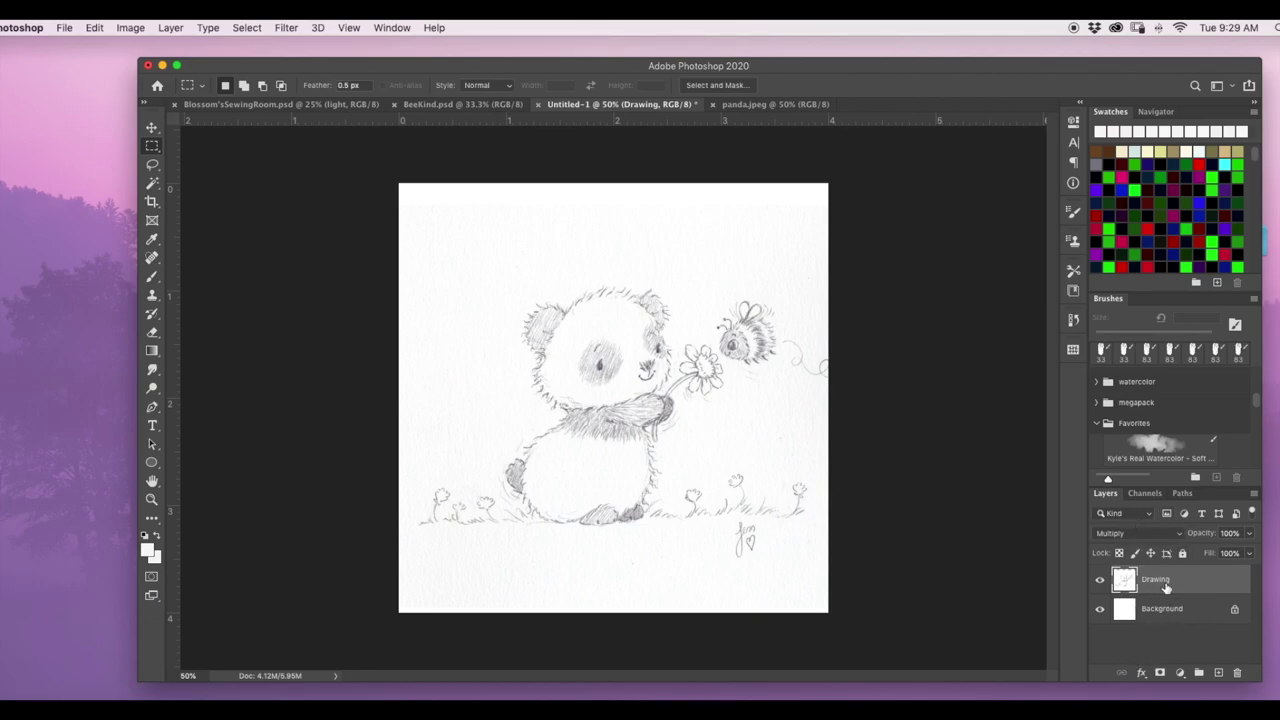
Add a new empty layer named color and drag it below Drawing, then back above
{"action": "left_click", "coordinate": [1218, 672]}
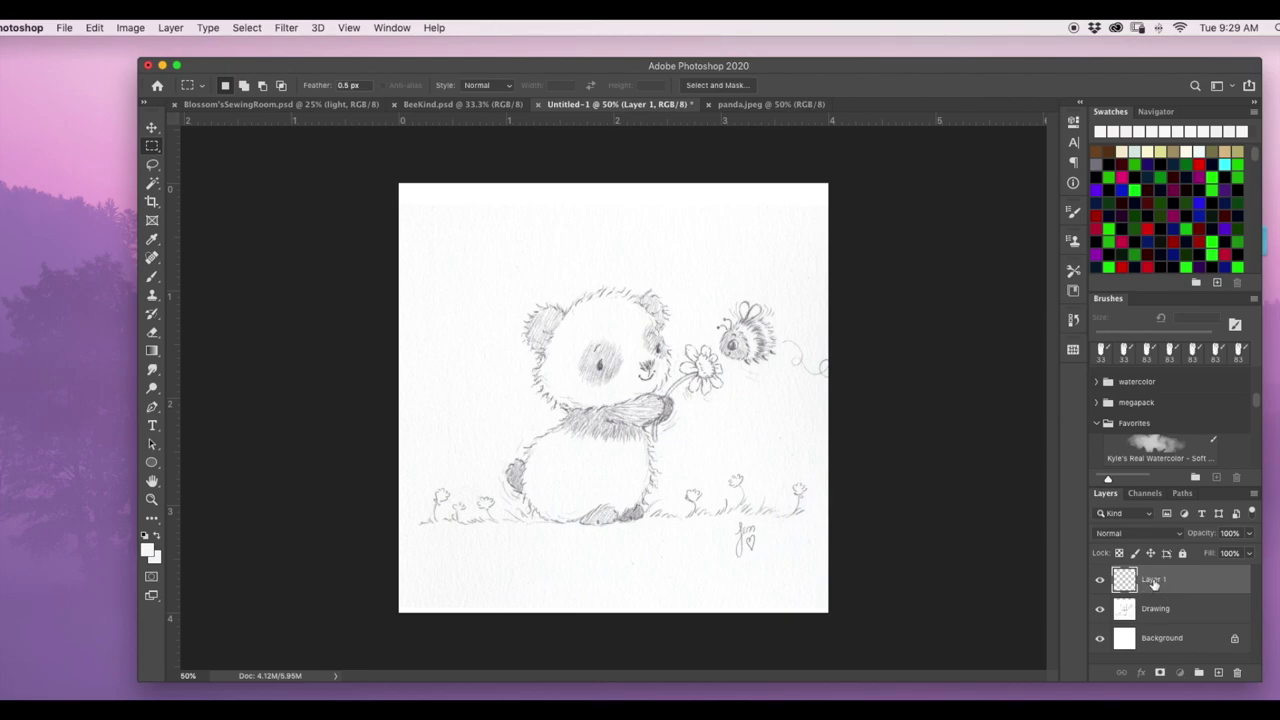
{"action": "double_click", "coordinate": [1153, 580]}
{"action": "type", "text": "color"}
{"action": "key", "text": "Return"}
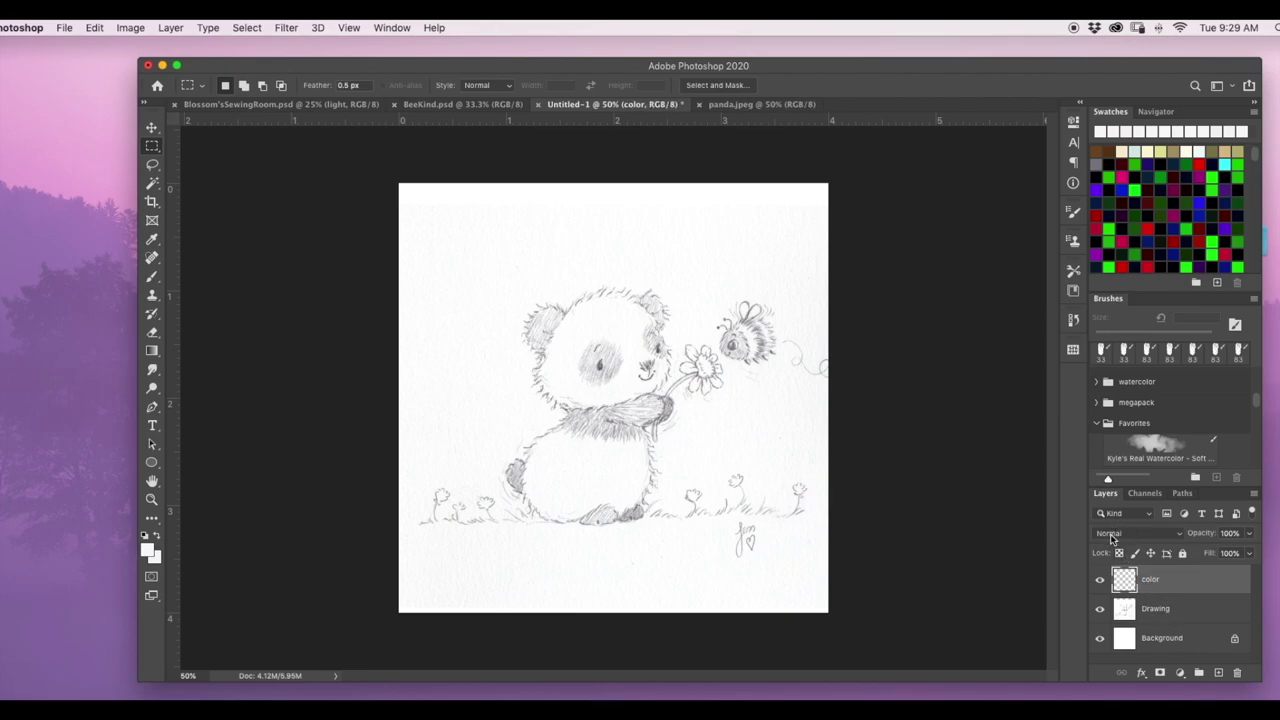
{"action": "left_click_drag", "start_coordinate": [1153, 580], "coordinate": [1146, 640]}
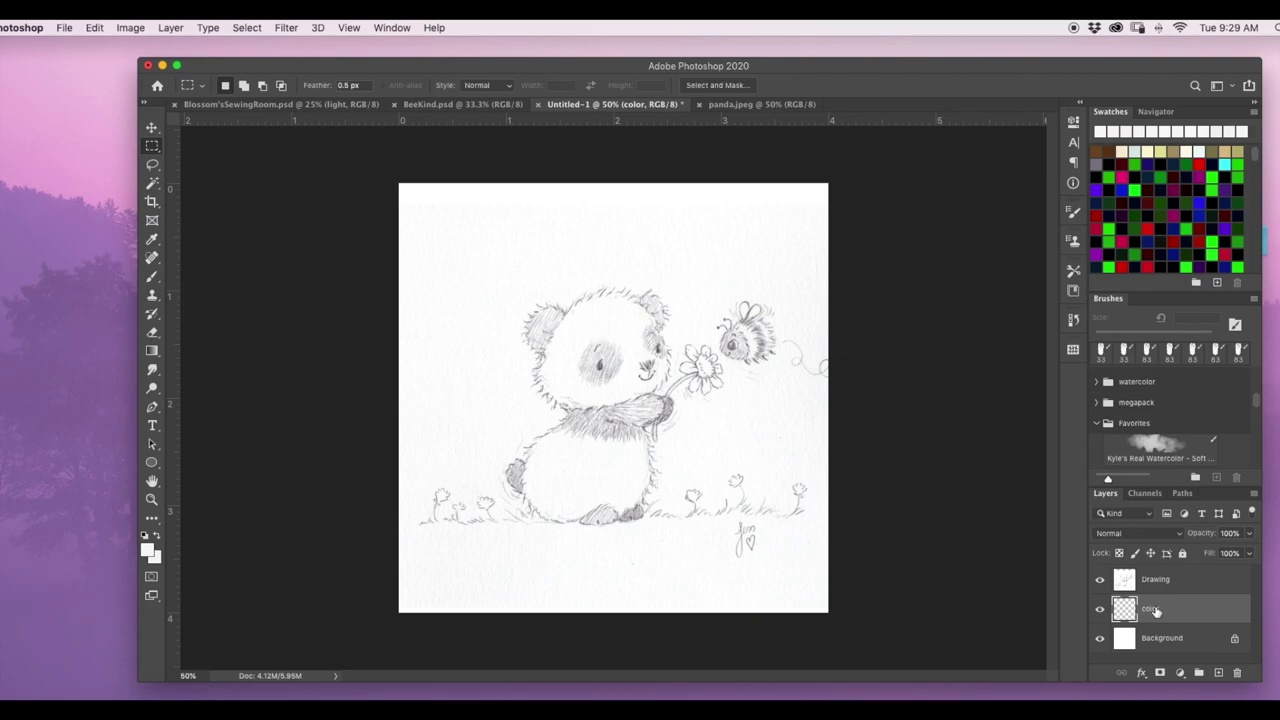
{"action": "left_click_drag", "start_coordinate": [1155, 611], "coordinate": [1160, 572]}
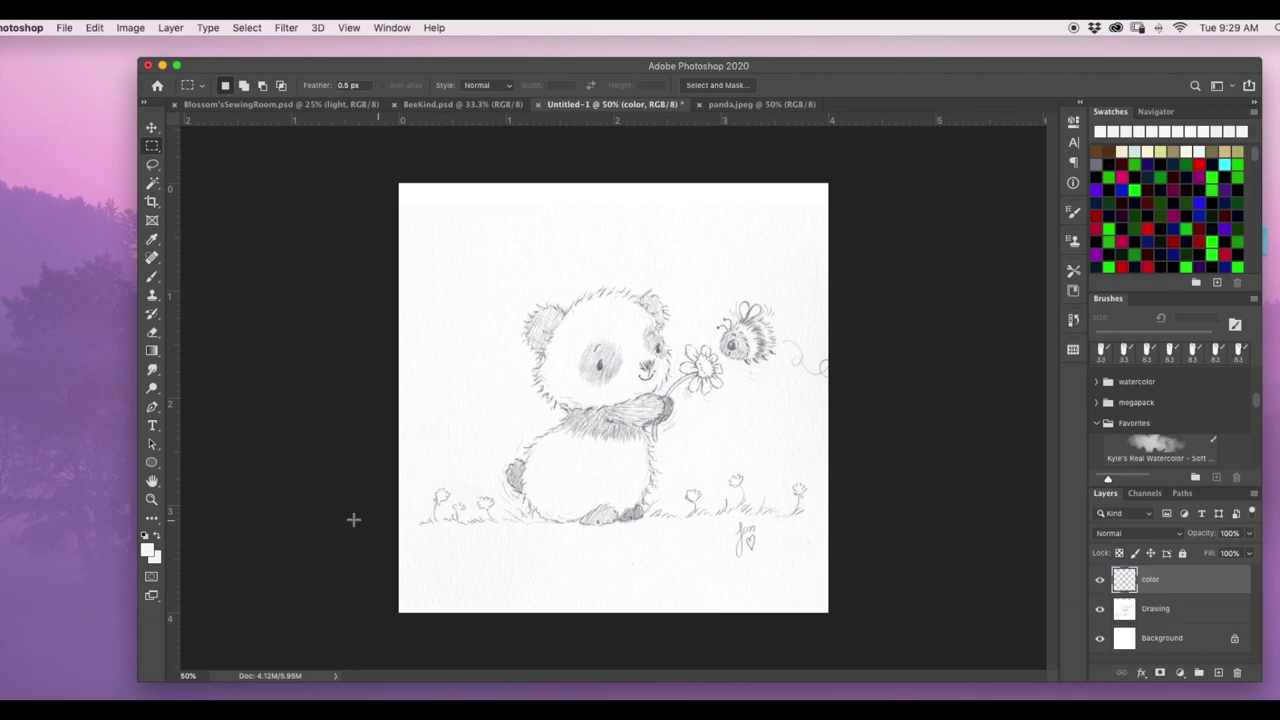
Pick a pink foreground colour and the soft watercolor brush, then test a pink wash on the panda
{"action": "left_click", "coordinate": [149, 550]}
{"action": "left_click", "coordinate": [1046, 526]}
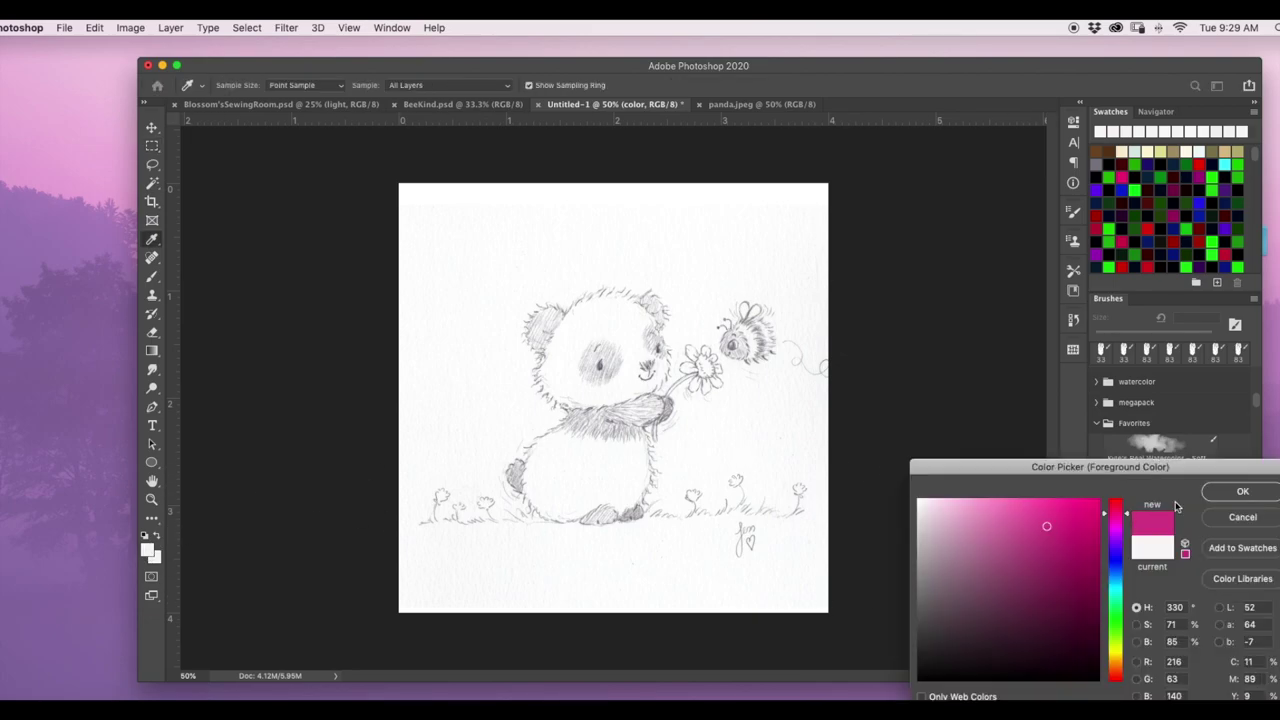
{"action": "left_click", "coordinate": [1240, 491]}
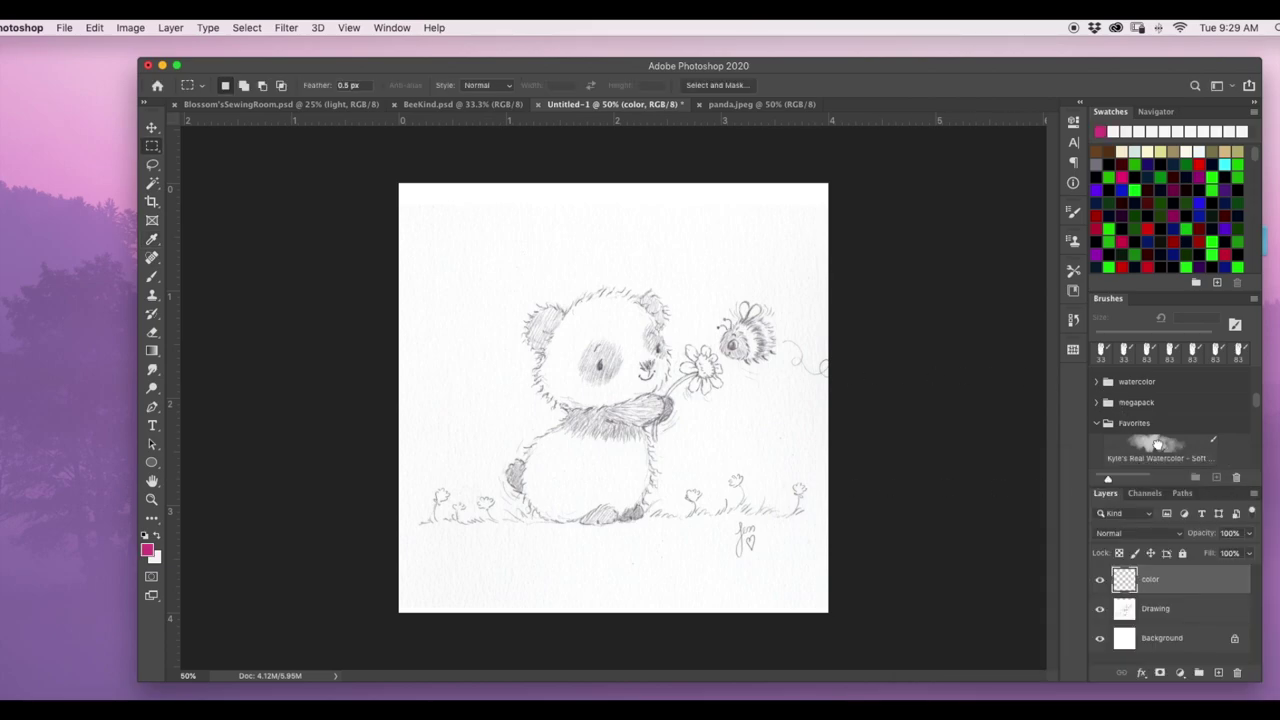
{"action": "left_click", "coordinate": [1161, 444]}
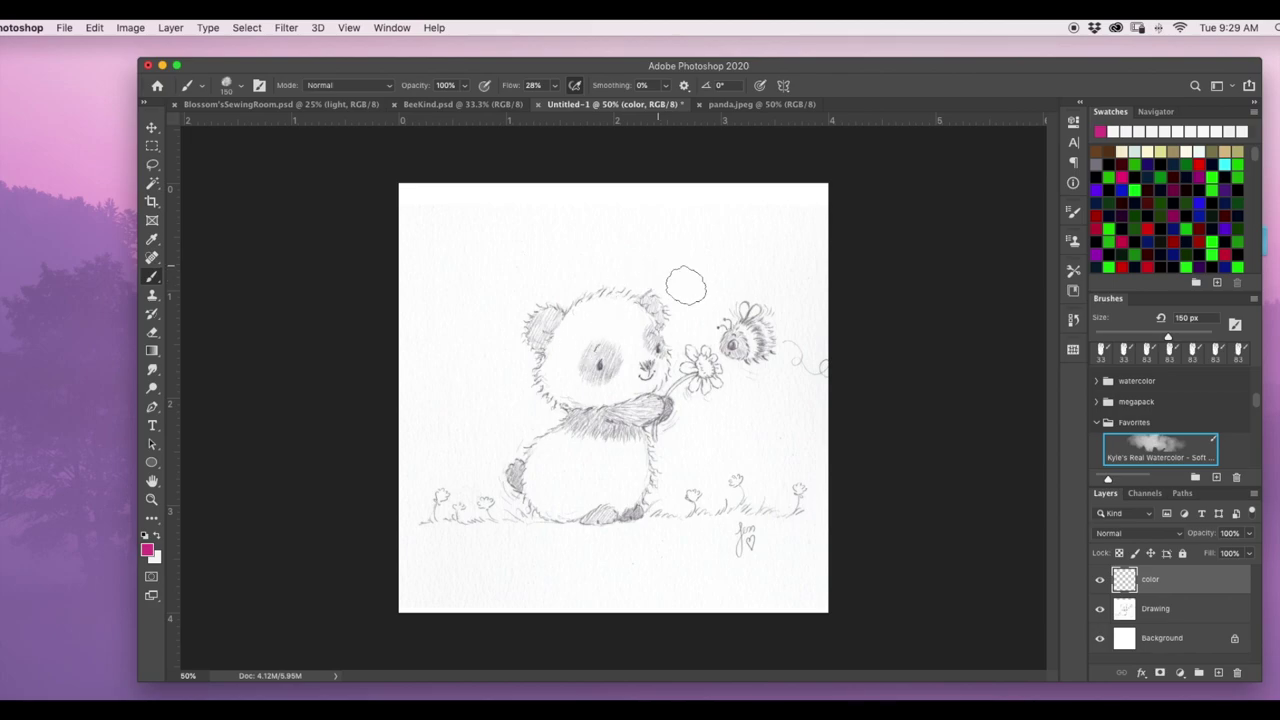
{"action": "mouse_move", "coordinate": [705, 294]}
{"action": "left_mouse_down"}
{"action": "mouse_move", "coordinate": [652, 349]}
{"action": "mouse_move", "coordinate": [700, 389]}
{"action": "mouse_move", "coordinate": [640, 357]}
{"action": "mouse_move", "coordinate": [666, 320]}
{"action": "mouse_move", "coordinate": [647, 376]}
{"action": "mouse_move", "coordinate": [690, 415]}
{"action": "left_mouse_up"}
{"action": "key", "text": "super+z"}
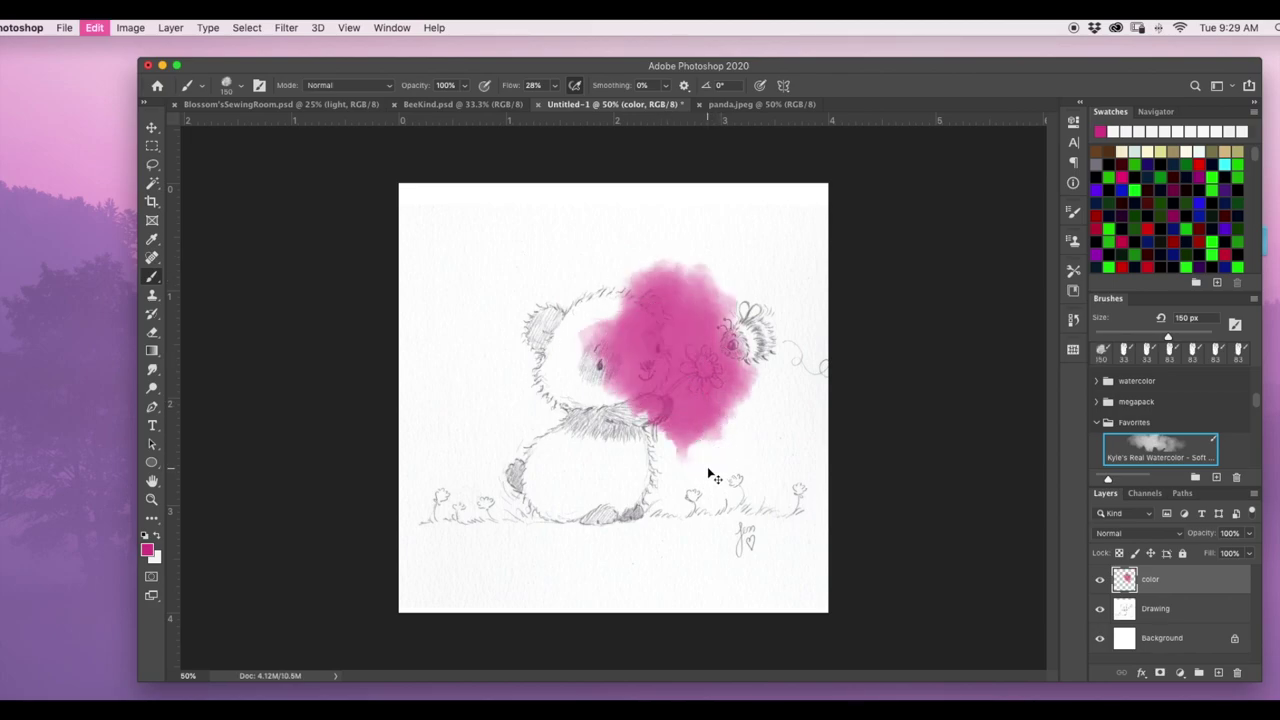
{"action": "mouse_move", "coordinate": [650, 302]}
{"action": "left_mouse_down"}
{"action": "mouse_move", "coordinate": [620, 410]}
{"action": "mouse_move", "coordinate": [575, 365]}
{"action": "left_mouse_up"}
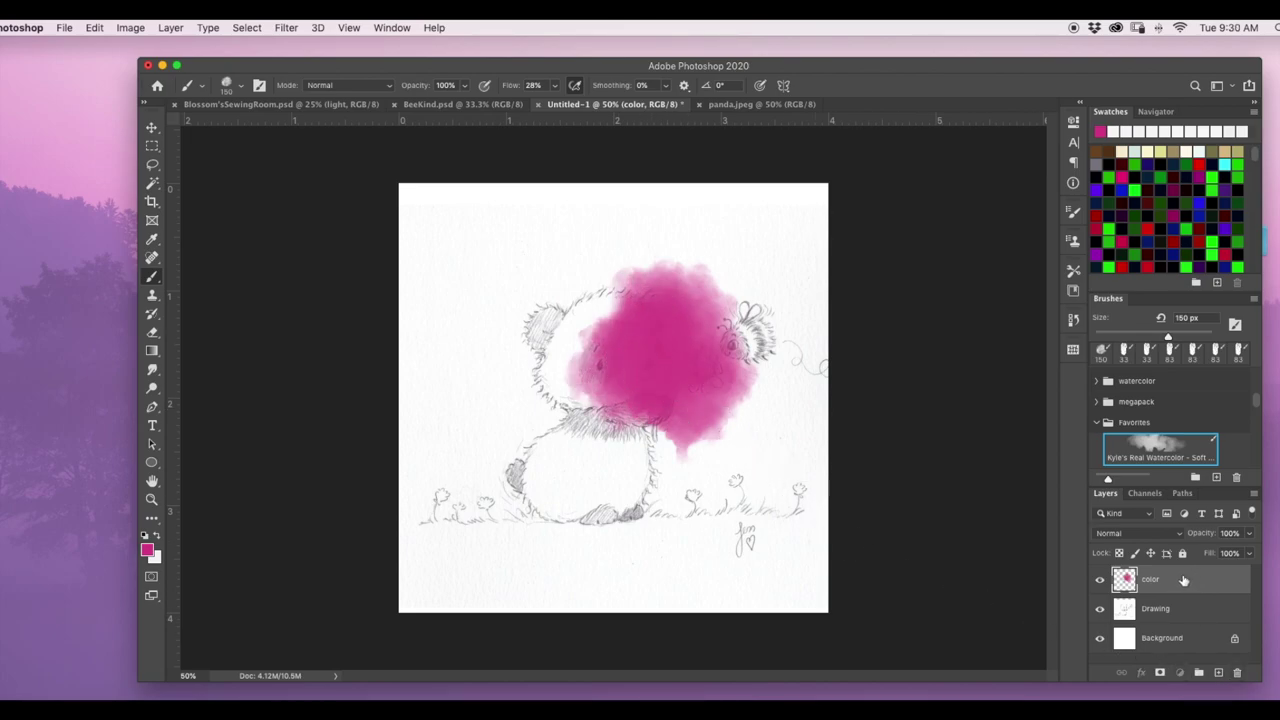
Undo the trial pink wash and move the color layer below the Drawing layer
{"action": "left_click_drag", "start_coordinate": [1188, 583], "coordinate": [1182, 618]}
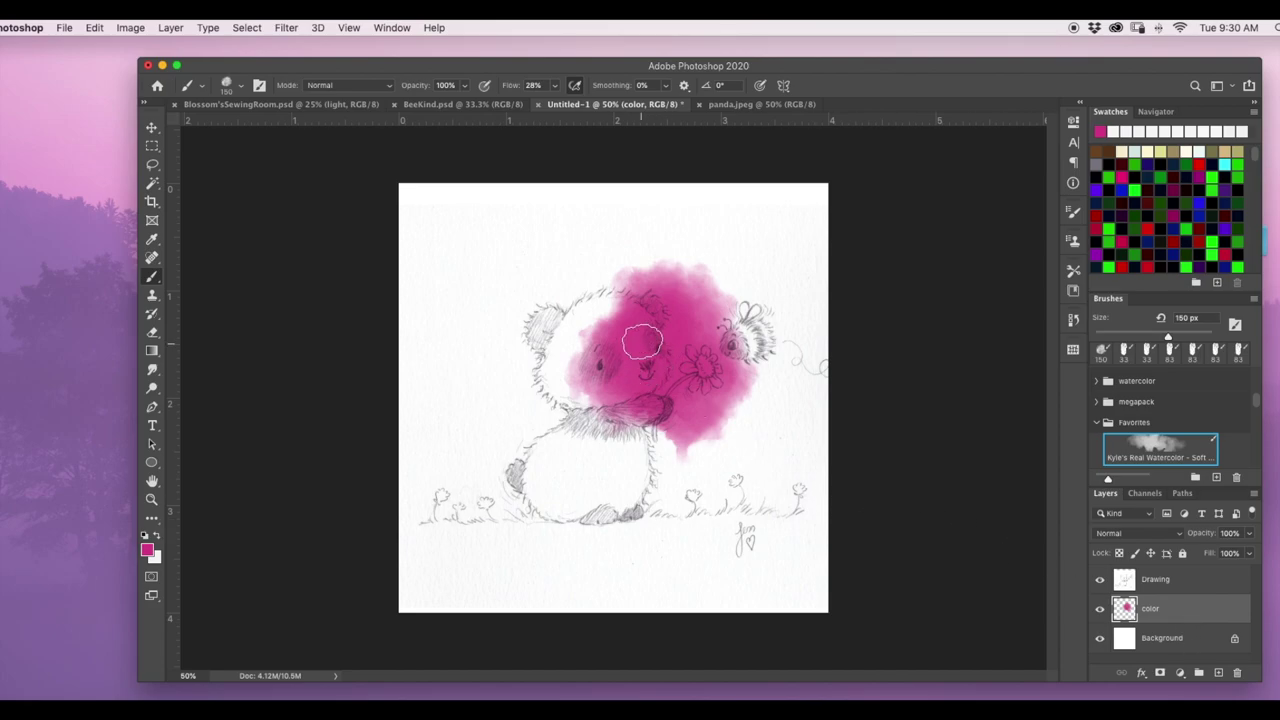
{"action": "key", "text": "super+z"}
{"action": "key", "text": "super+z"}
{"action": "key", "text": "super+z"}
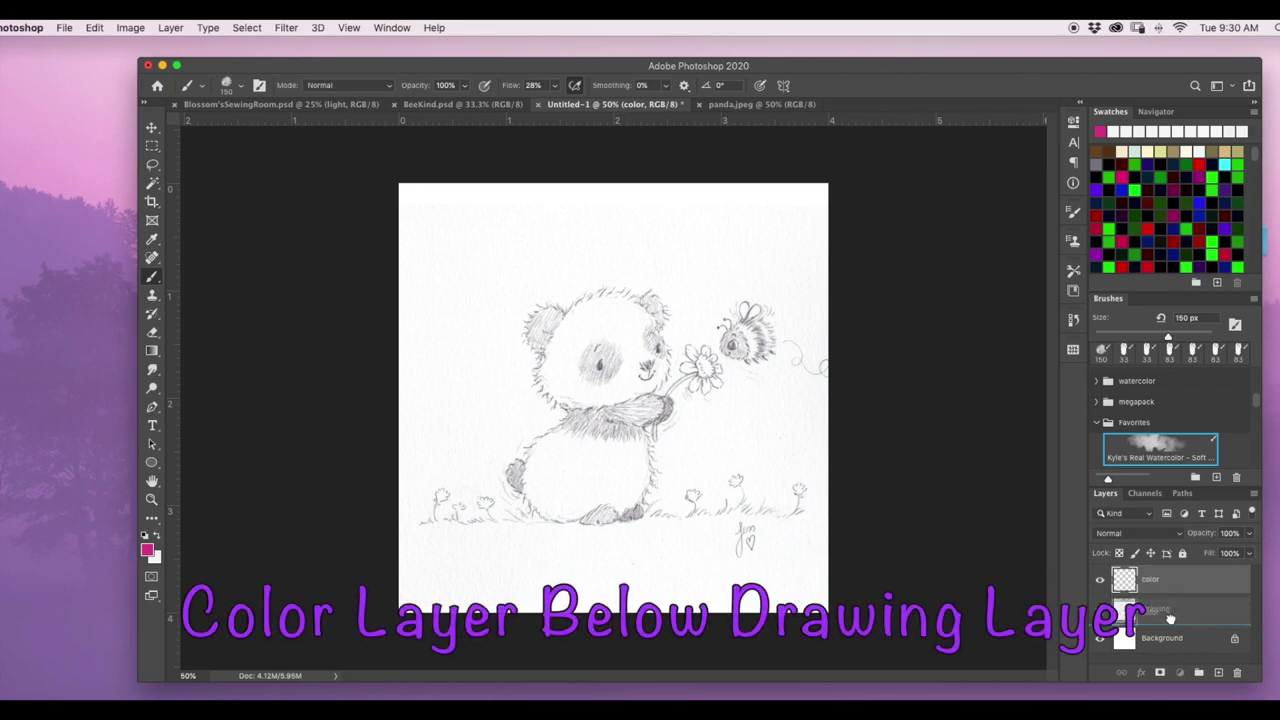
{"action": "left_click_drag", "start_coordinate": [1150, 580], "coordinate": [1193, 617]}
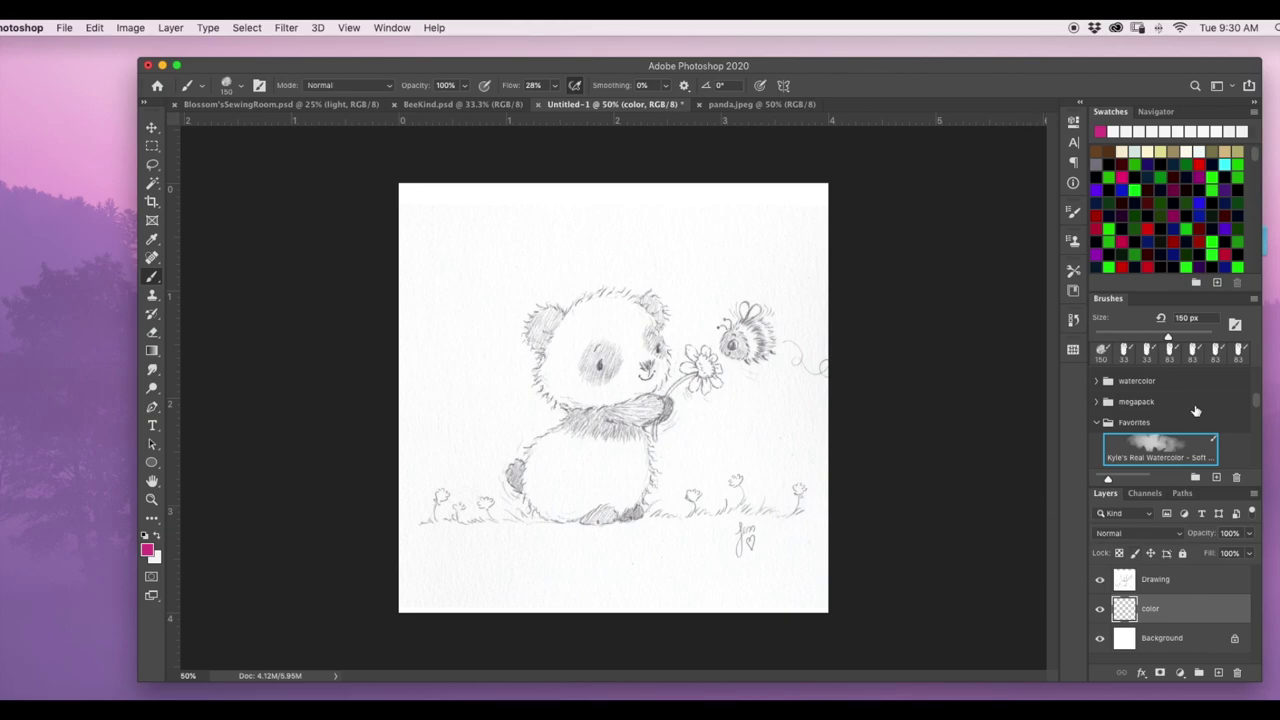
{"action": "left_click_drag", "start_coordinate": [1121, 65], "coordinate": [1105, 59]}
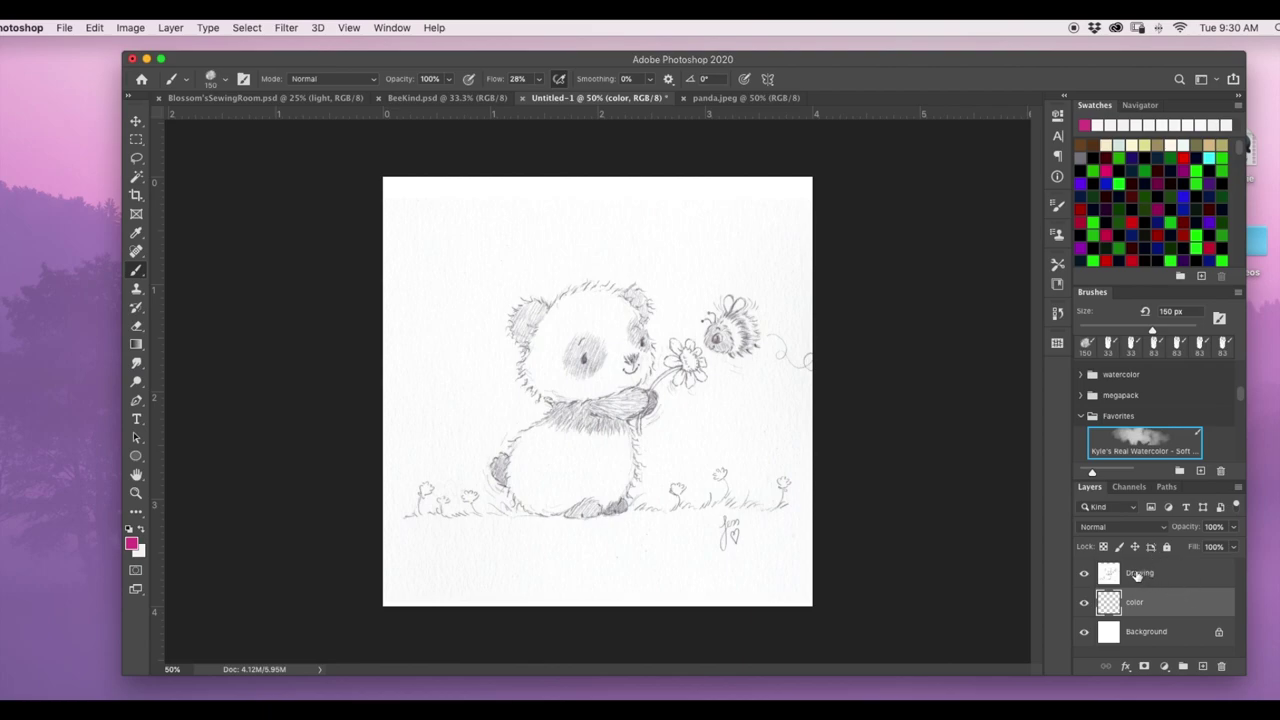
Duplicate the Drawing and color layers, hide the original Drawing, and group the copies with Cmd+G
{"action": "left_click", "coordinate": [1148, 575], "text": "shift"}
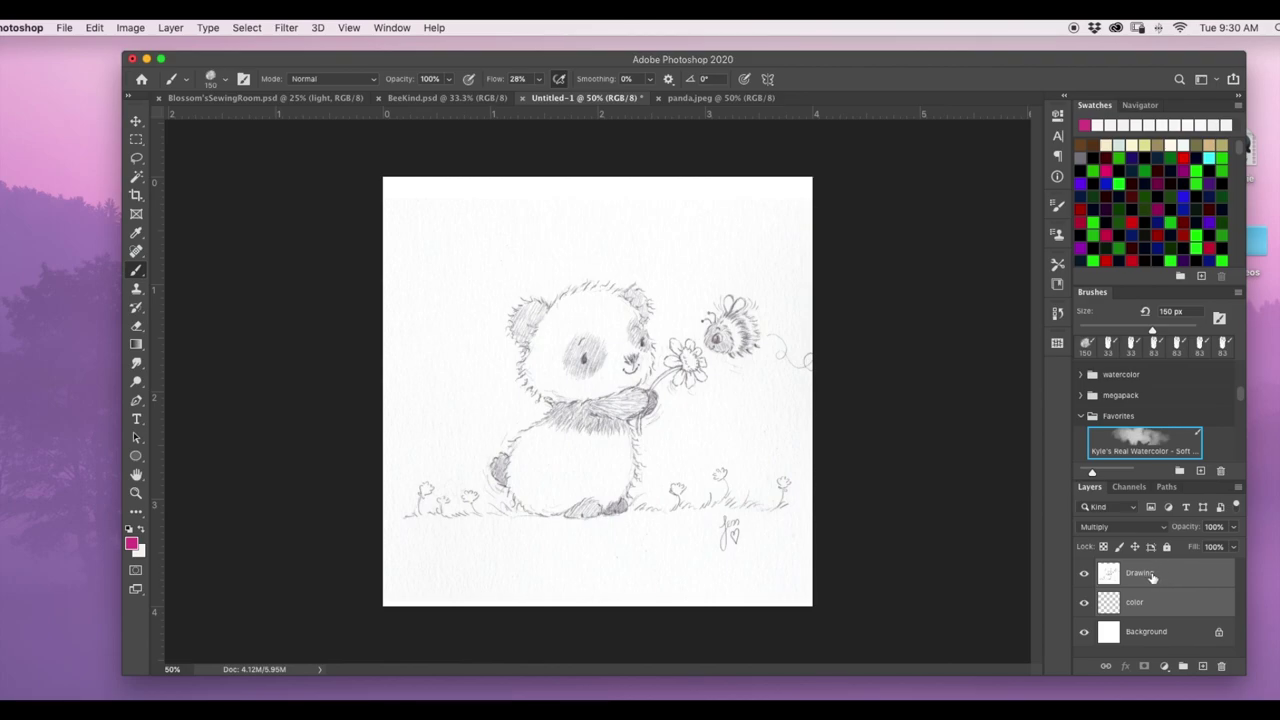
{"action": "left_click_drag", "start_coordinate": [1153, 577], "coordinate": [1164, 564]}
{"action": "left_click_drag", "start_coordinate": [1238, 584], "coordinate": [1240, 628]}
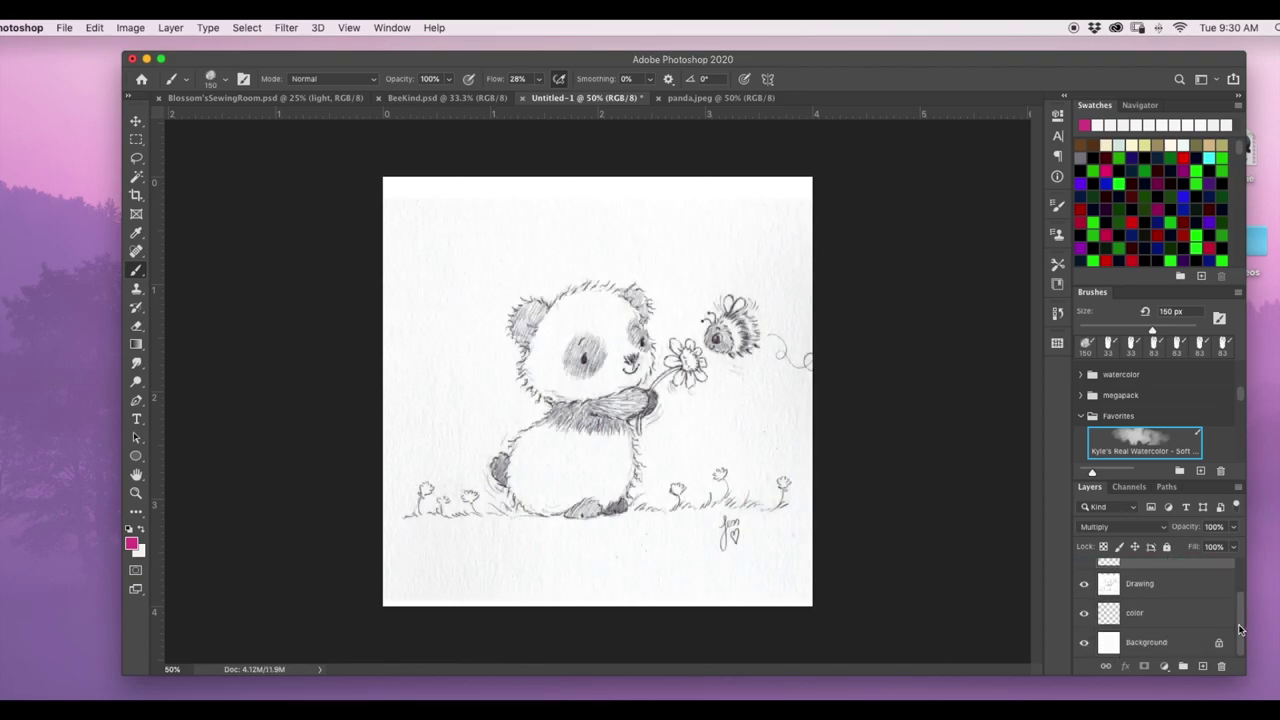
{"action": "left_click", "coordinate": [1084, 584]}
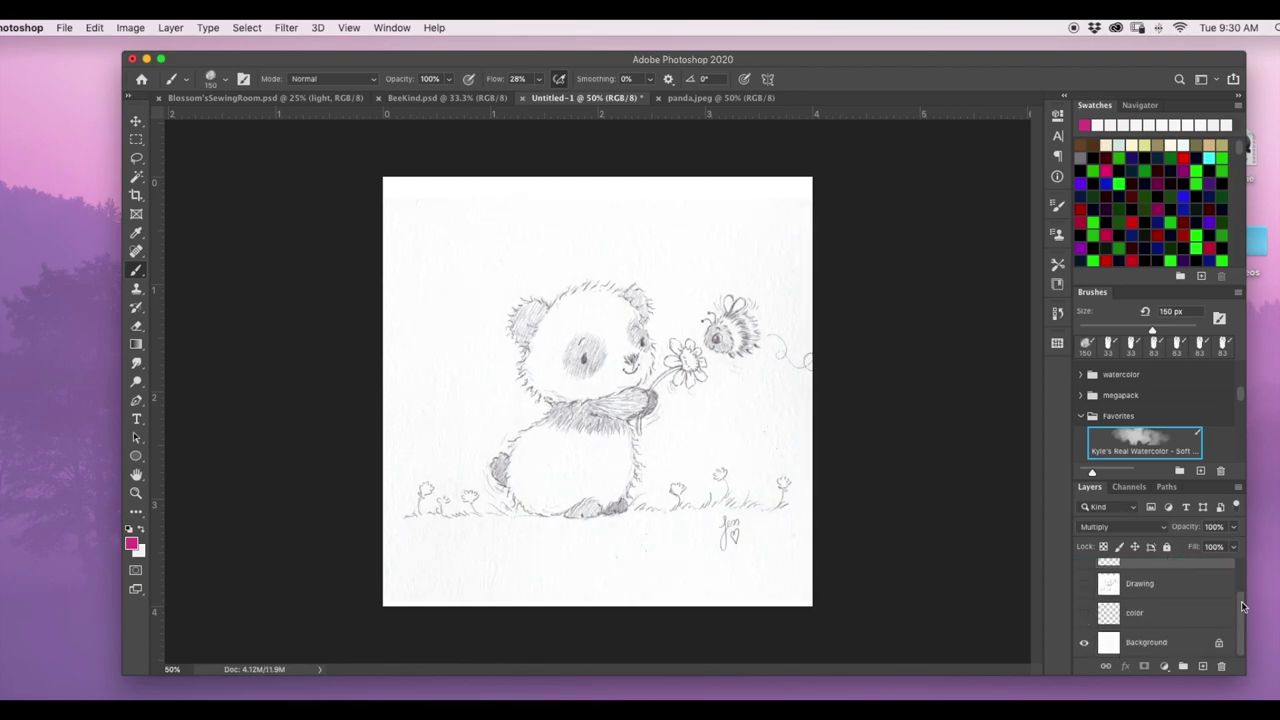
{"action": "left_click_drag", "start_coordinate": [1243, 606], "coordinate": [1240, 572]}
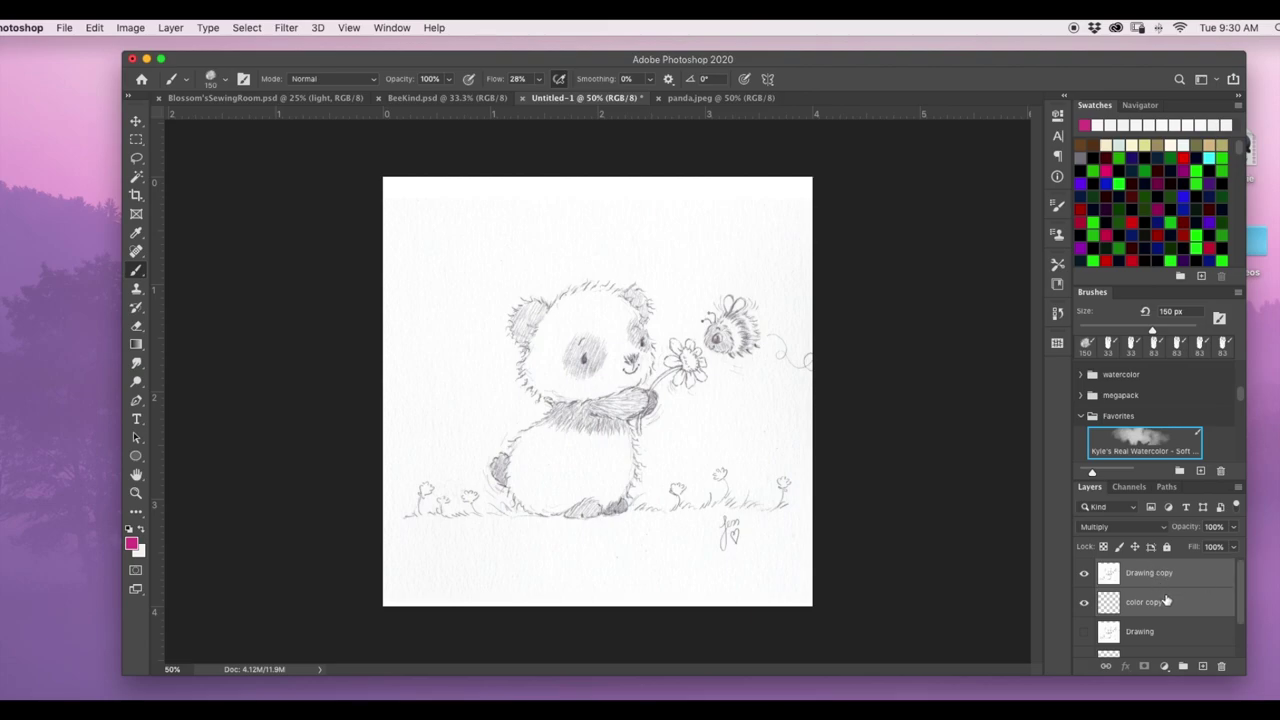
{"action": "key", "text": "super+g"}
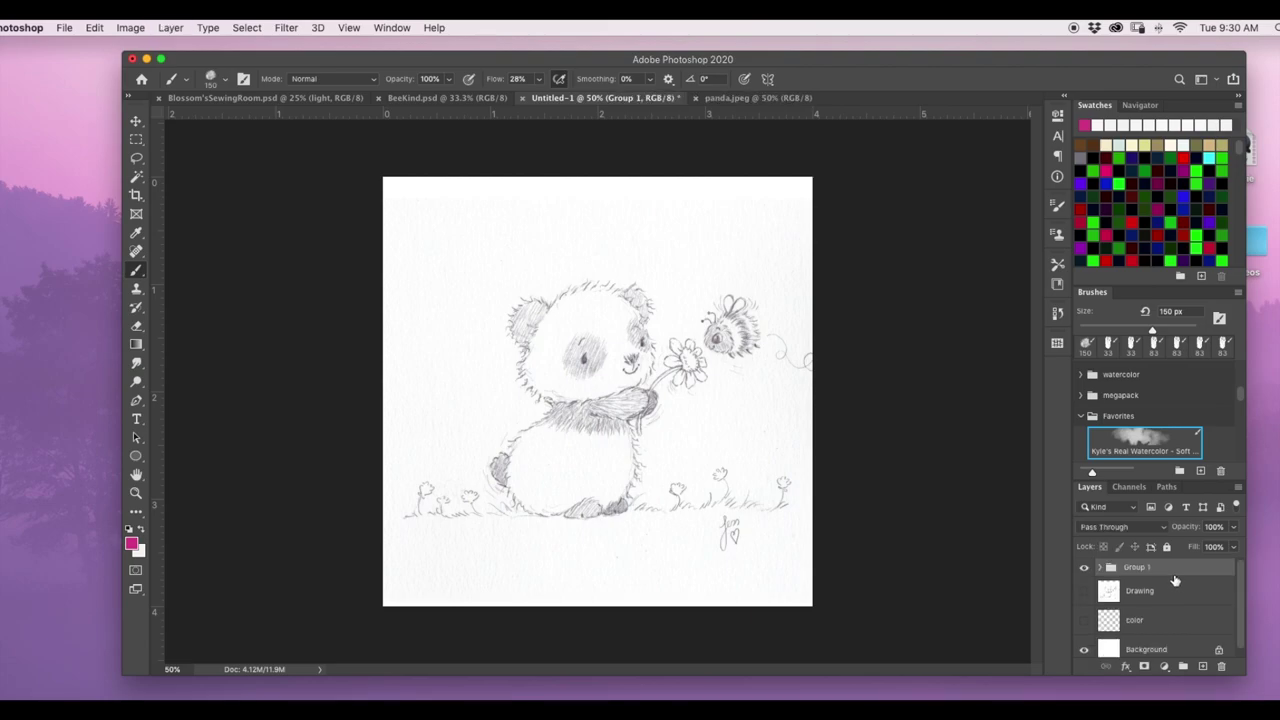
{"action": "left_click", "coordinate": [1100, 567]}
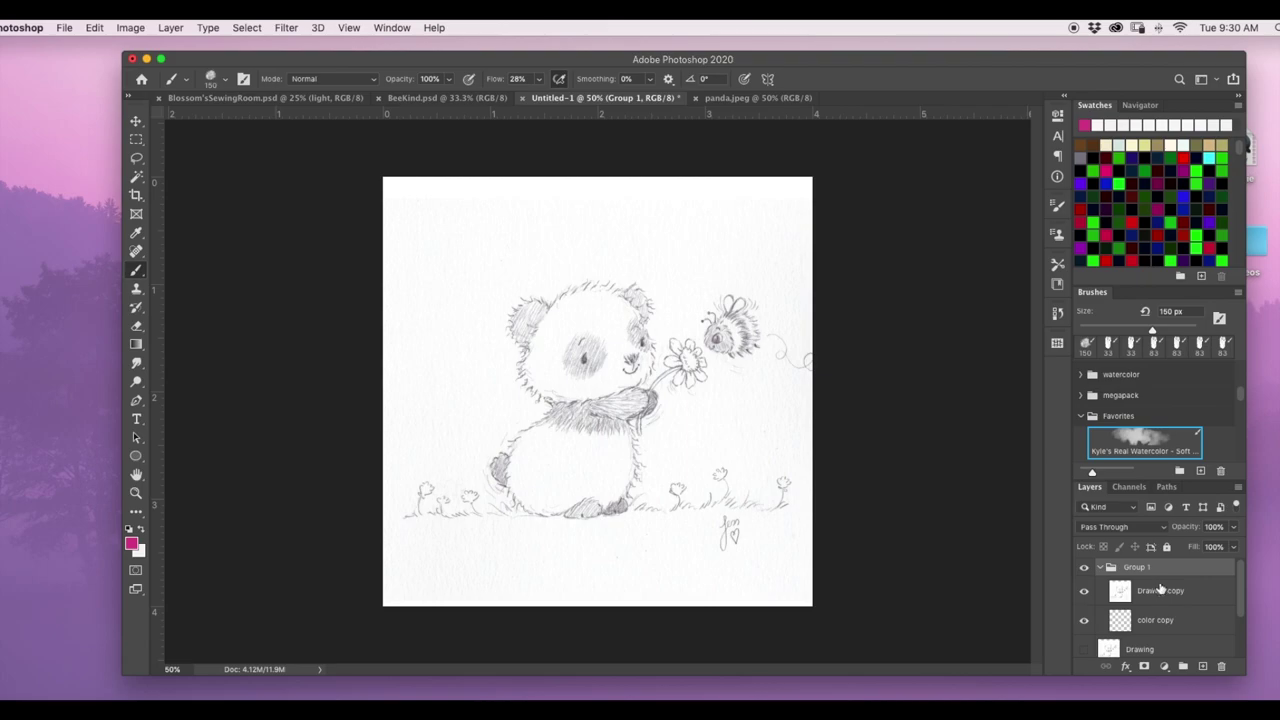
Add a white layer mask to Group 1 and set Edit > Fill contents to Pattern
{"action": "left_click", "coordinate": [1101, 568]}
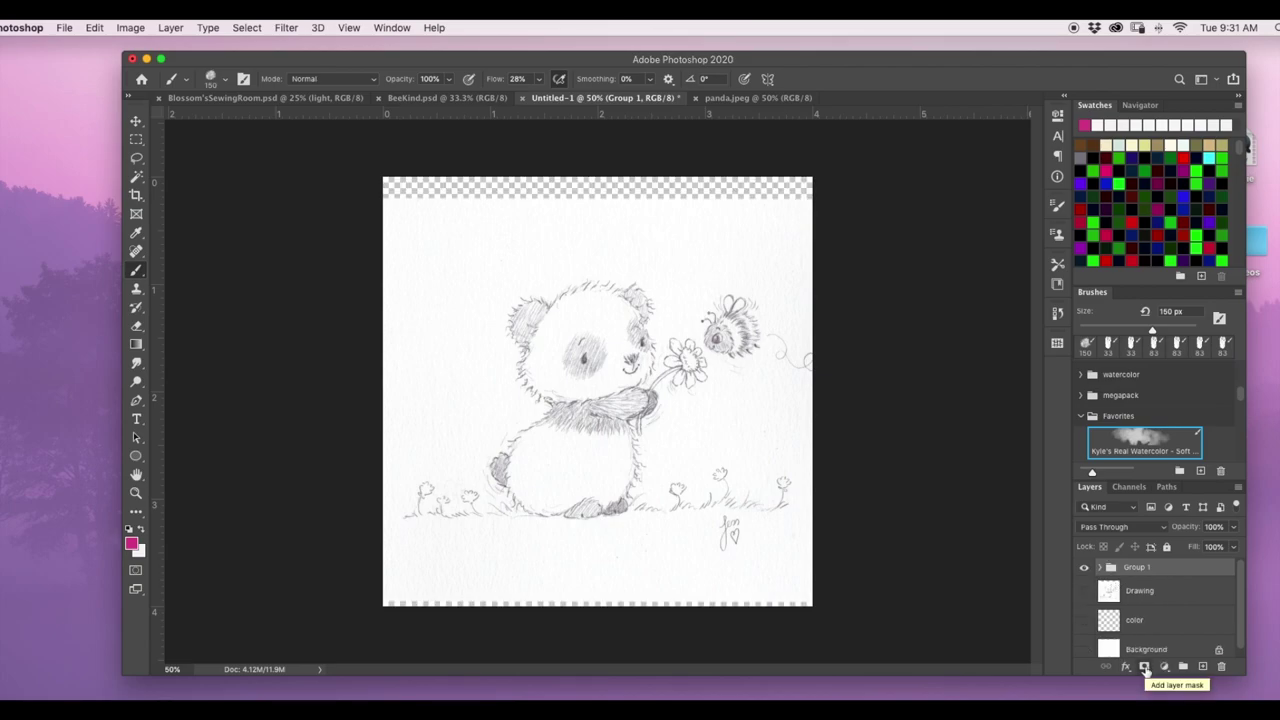
{"action": "left_click", "coordinate": [1145, 666]}
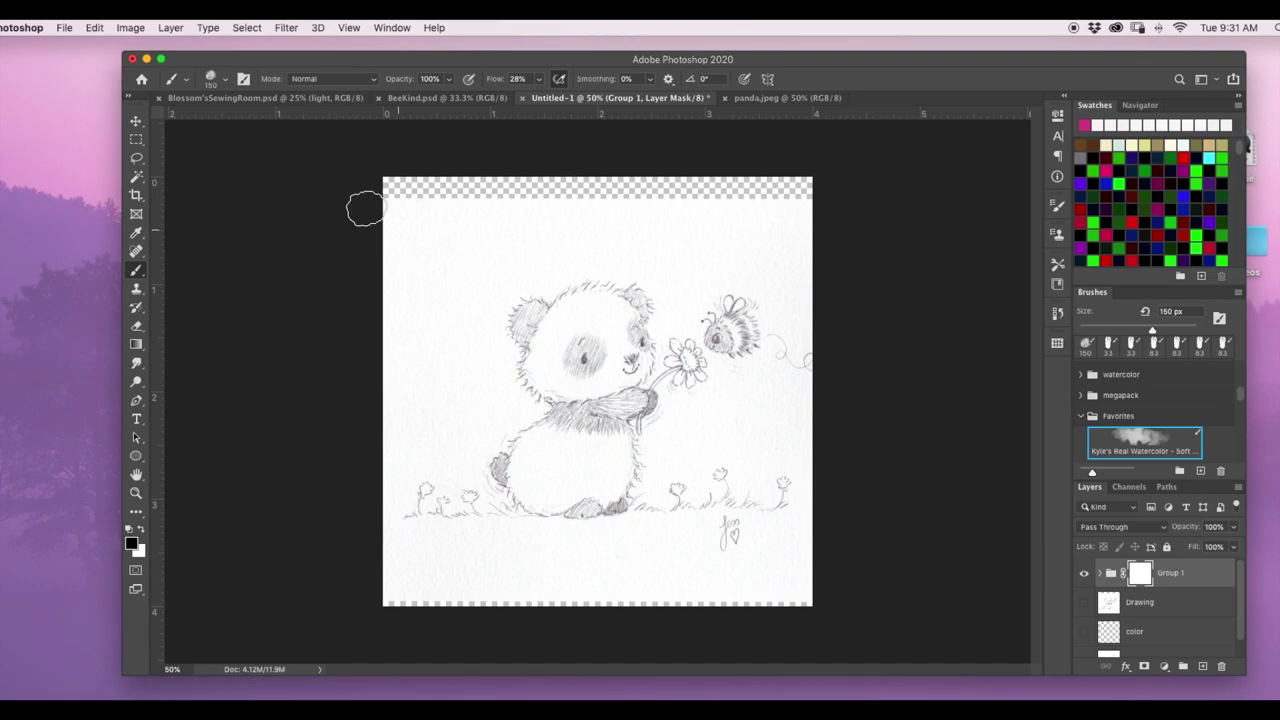
{"action": "left_click", "coordinate": [95, 27]}
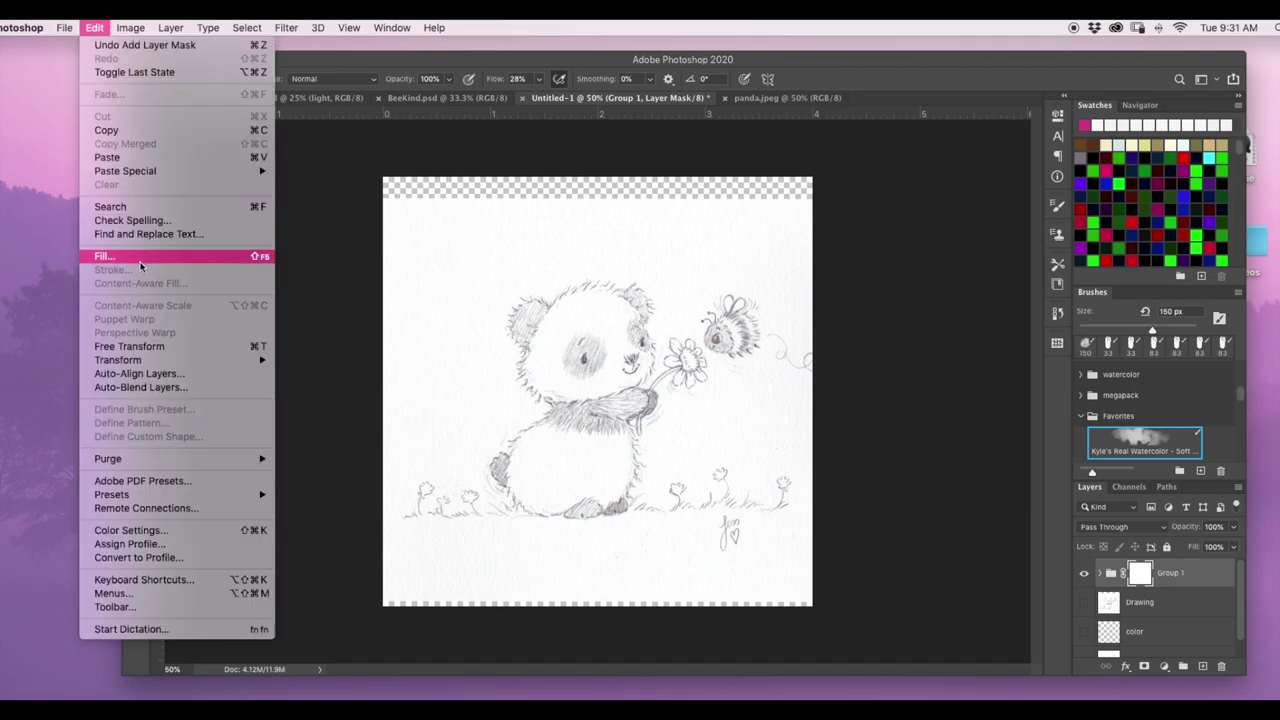
{"action": "left_click", "coordinate": [135, 262]}
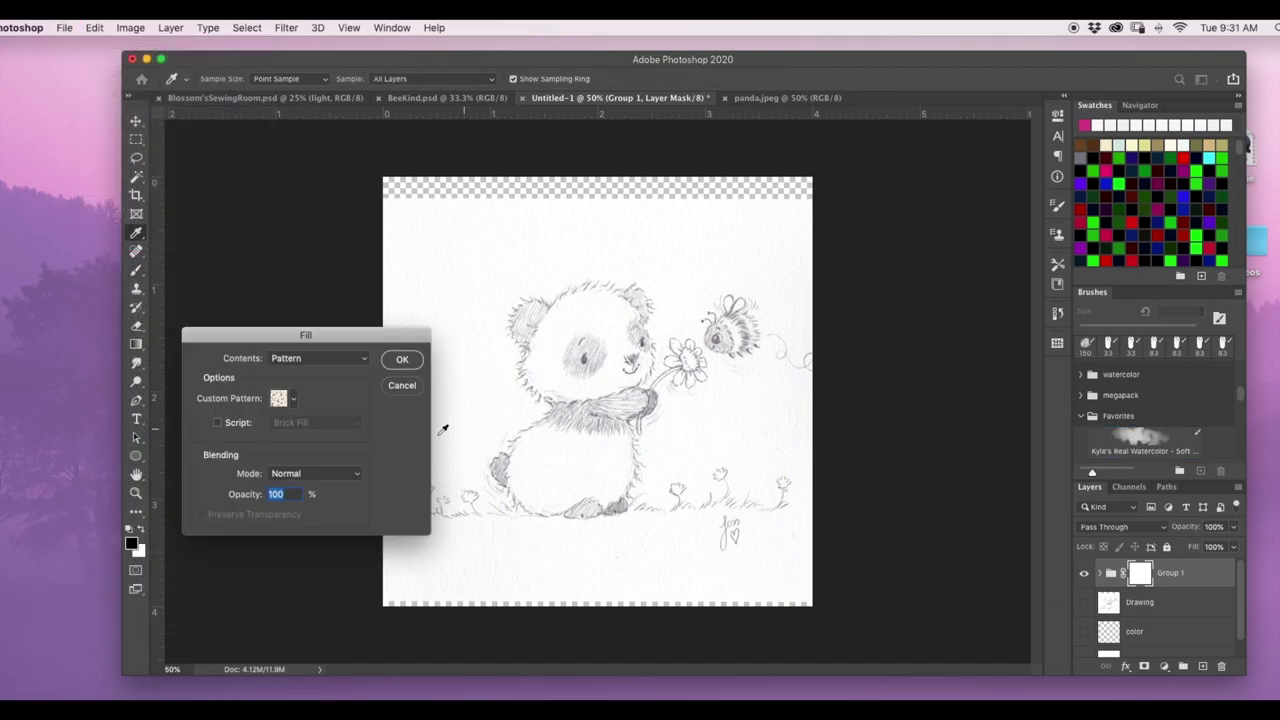
{"action": "left_click_drag", "start_coordinate": [337, 340], "coordinate": [954, 252]}
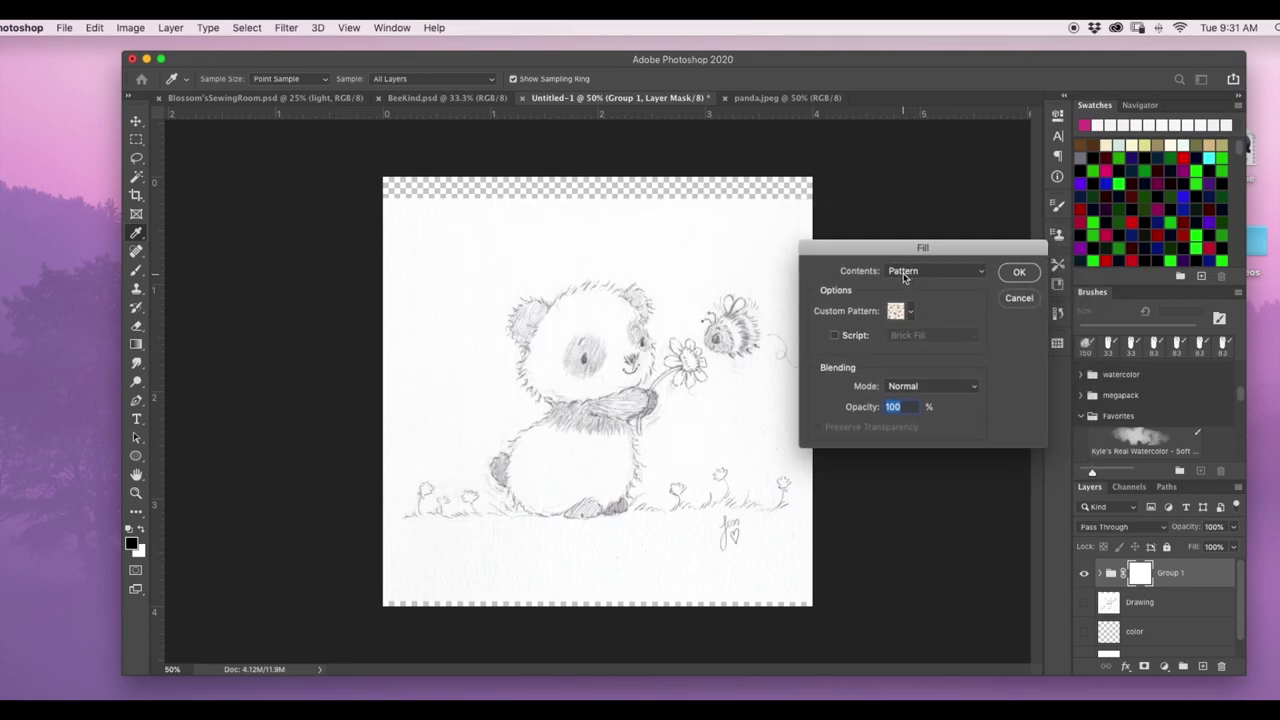
{"action": "left_click", "coordinate": [907, 278]}
{"action": "left_click", "coordinate": [988, 363]}
Browse the Custom Pattern picker and its gear menu, then cancel the Fill dialog
{"action": "left_click", "coordinate": [912, 313]}
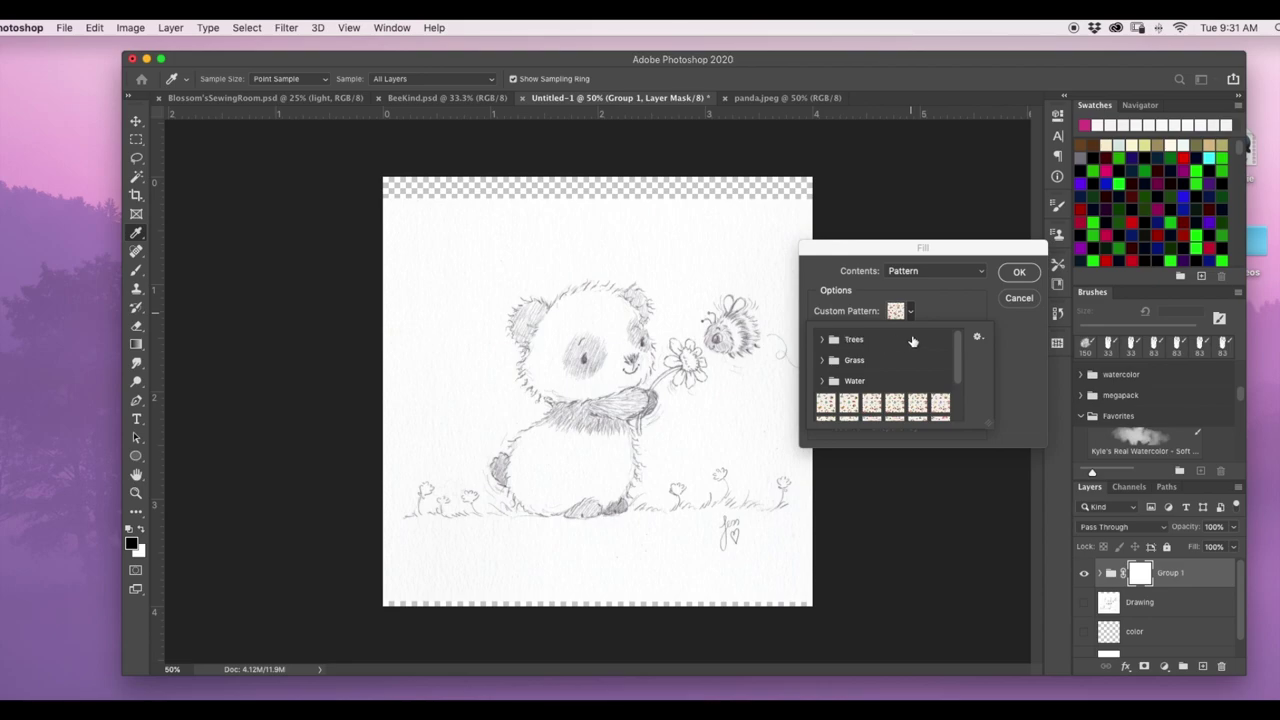
{"action": "left_click", "coordinate": [978, 341]}
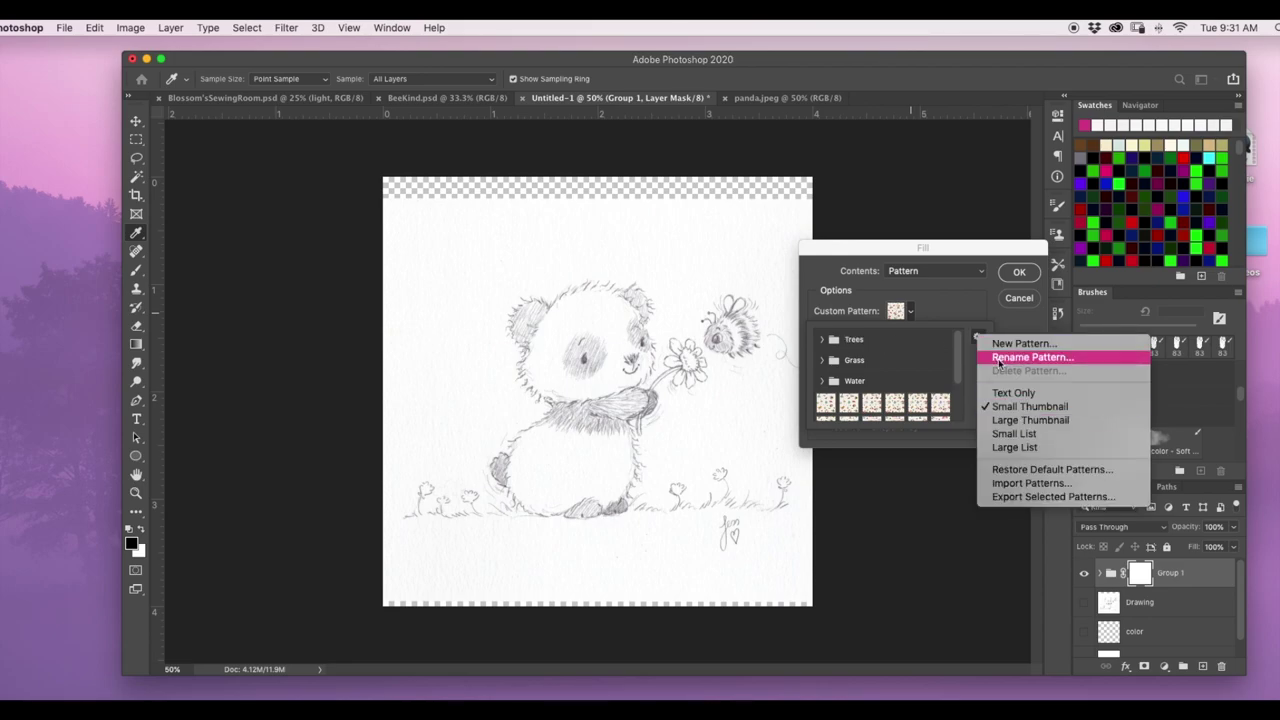
{"action": "left_click", "coordinate": [978, 337]}
{"action": "left_click", "coordinate": [978, 337]}
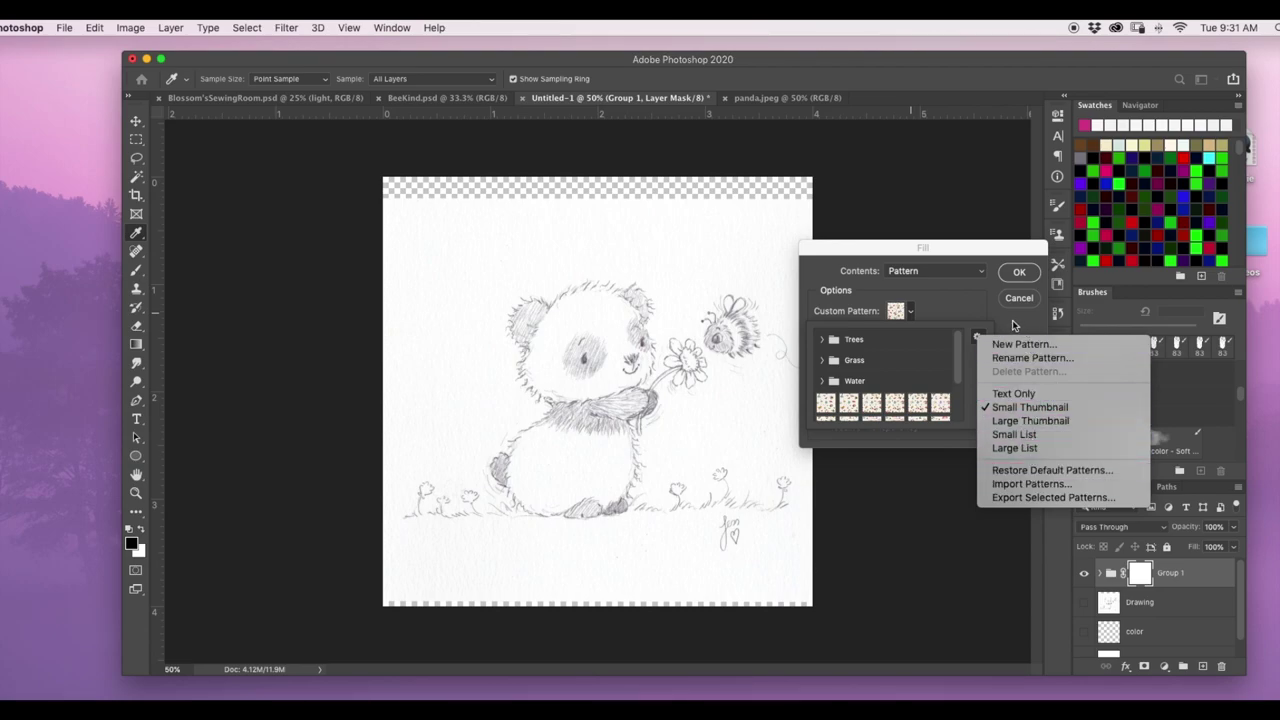
{"action": "left_click", "coordinate": [955, 393]}
{"action": "scroll", "coordinate": [955, 359], "scroll_direction": "down", "scroll_amount": 5}
{"action": "scroll", "coordinate": [958, 355], "scroll_direction": "up", "scroll_amount": 5}
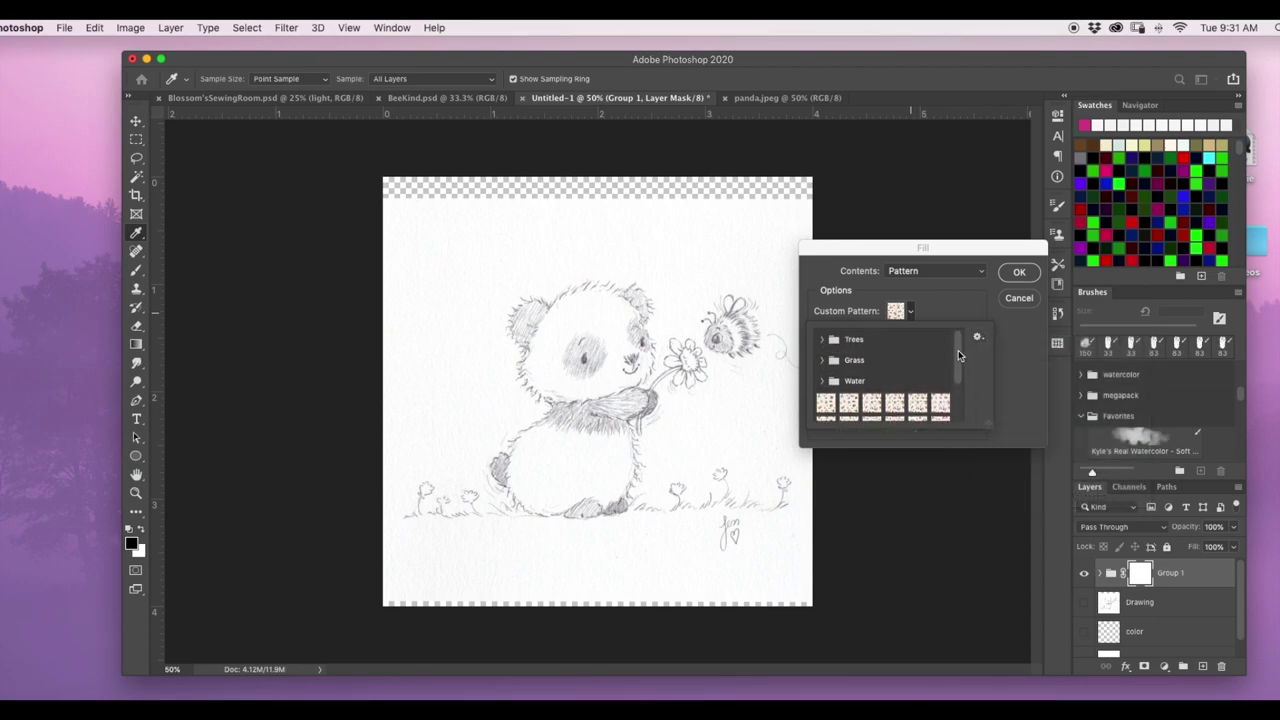
{"action": "left_click", "coordinate": [978, 338]}
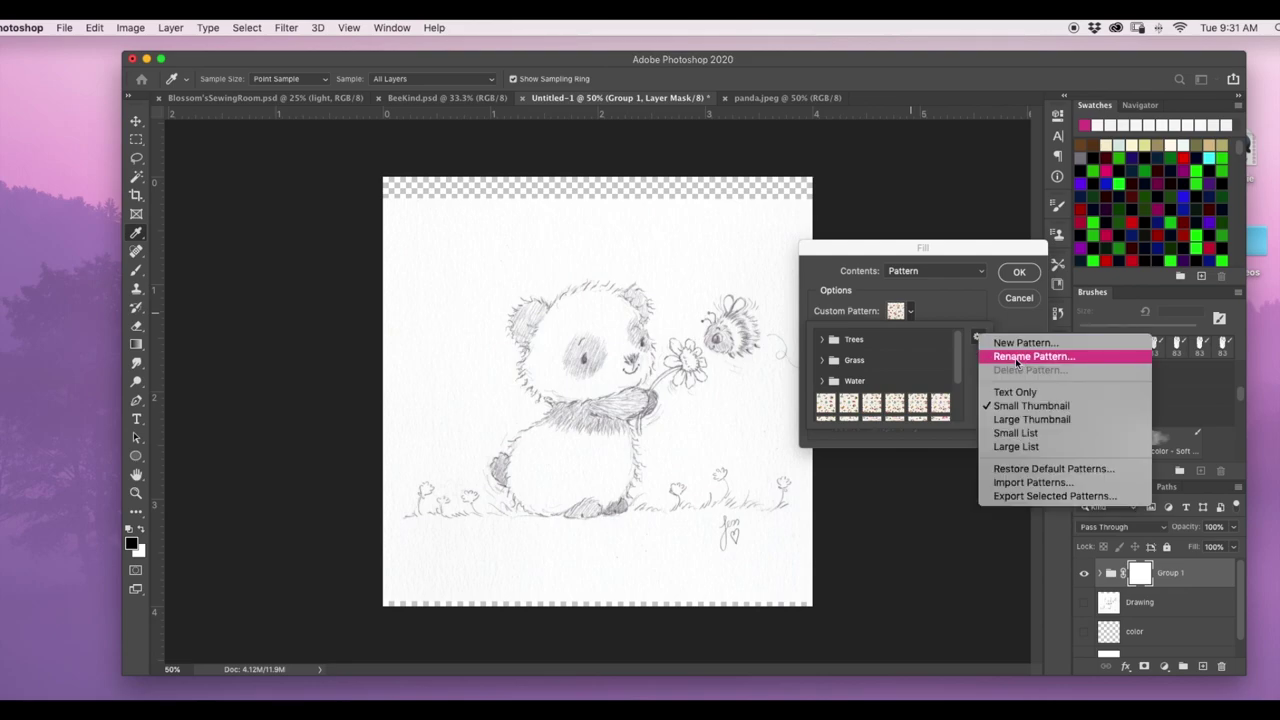
{"action": "left_click", "coordinate": [1024, 330]}
{"action": "left_click", "coordinate": [1019, 274]}
{"action": "left_click", "coordinate": [1019, 298]}
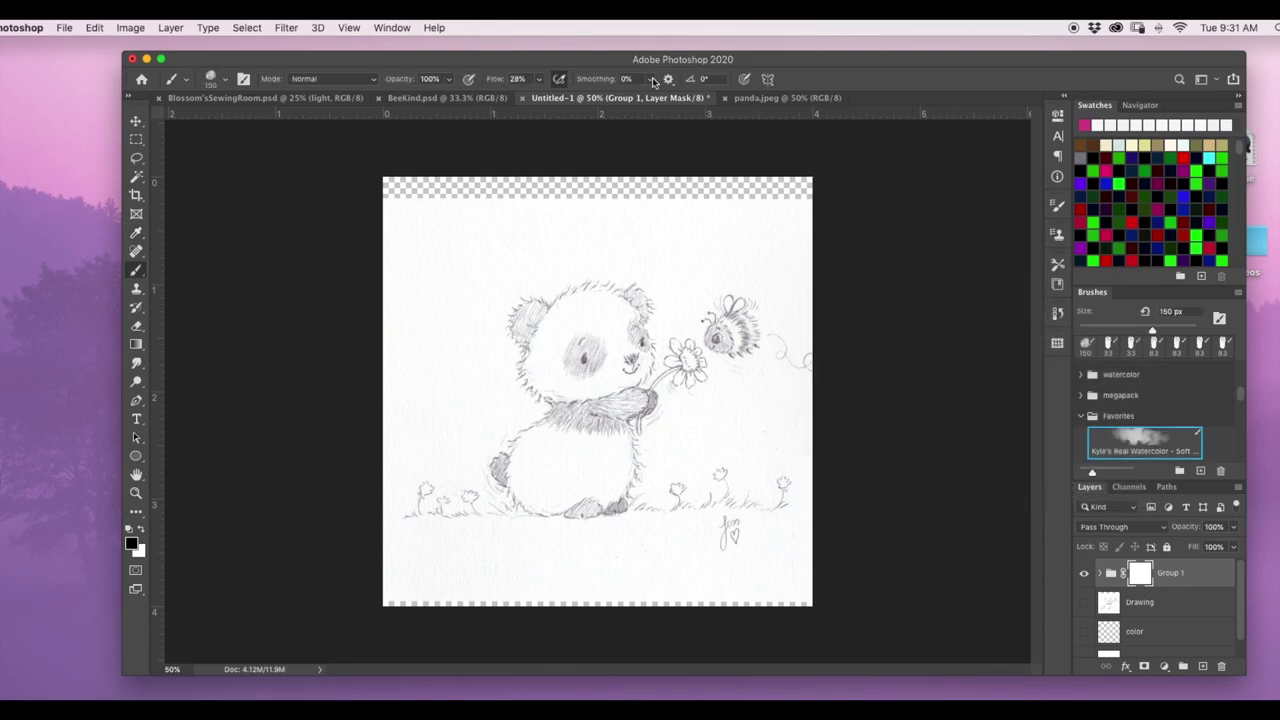
Show the Patterns panel and browse its Trees, Grass and Water folders
{"action": "left_click", "coordinate": [392, 27]}
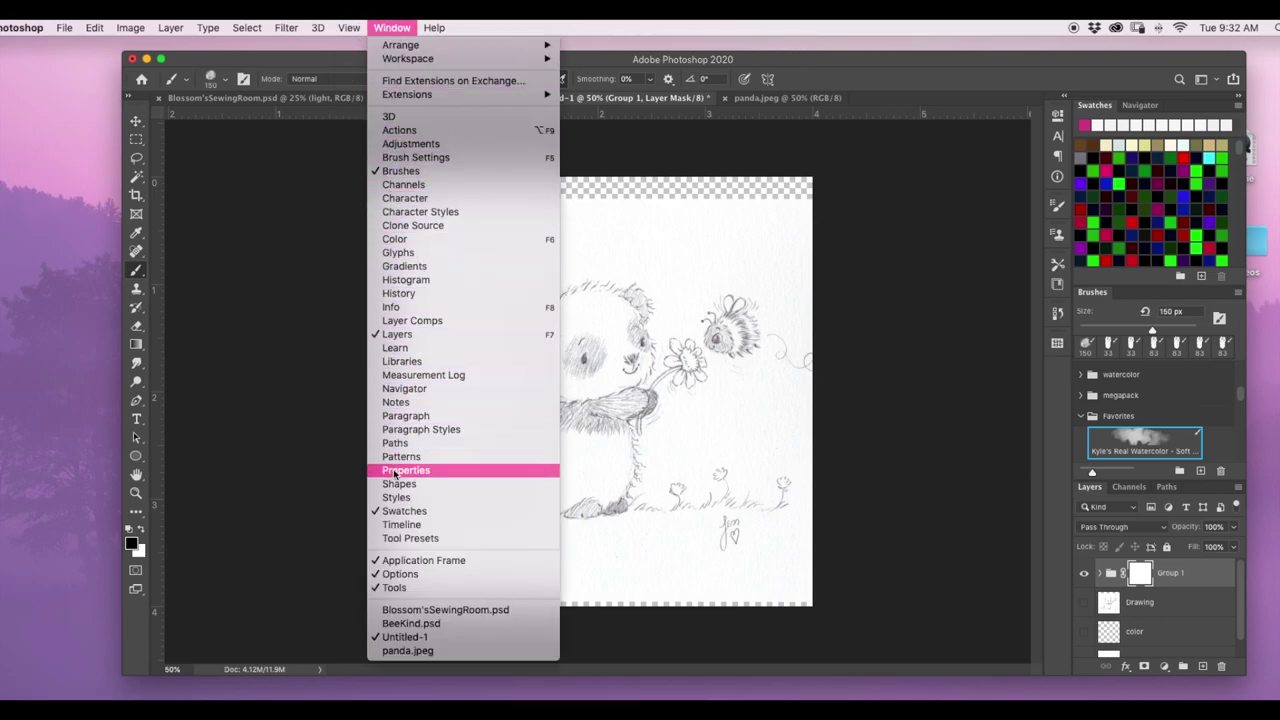
{"action": "left_click", "coordinate": [404, 457]}
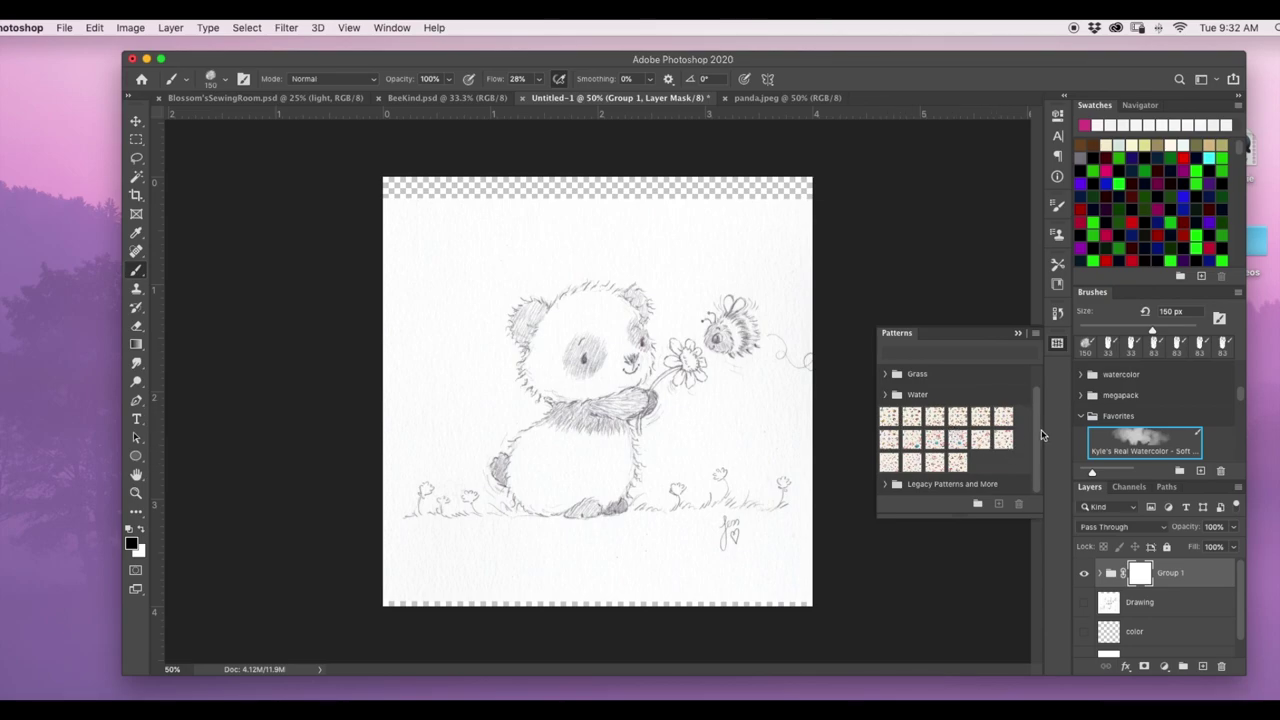
{"action": "scroll", "coordinate": [1035, 417], "scroll_direction": "up", "scroll_amount": 2}
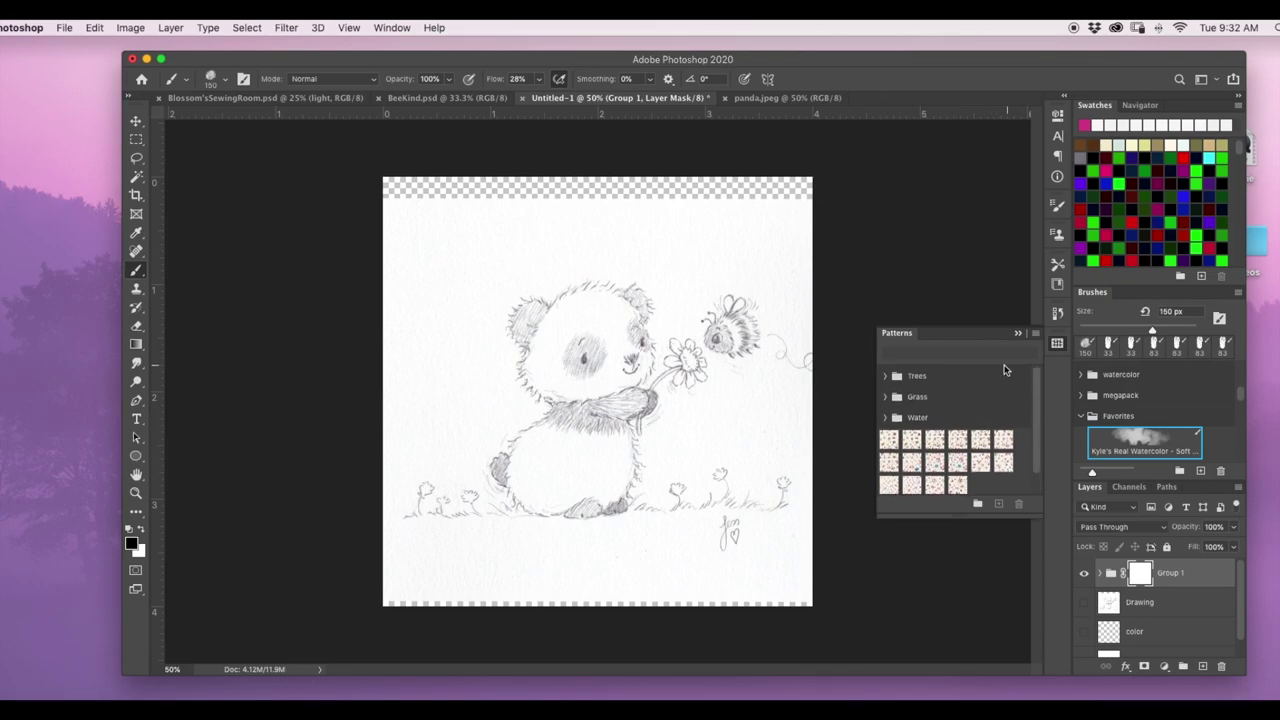
{"action": "left_click", "coordinate": [887, 378]}
{"action": "left_click", "coordinate": [886, 377]}
{"action": "left_click", "coordinate": [886, 377]}
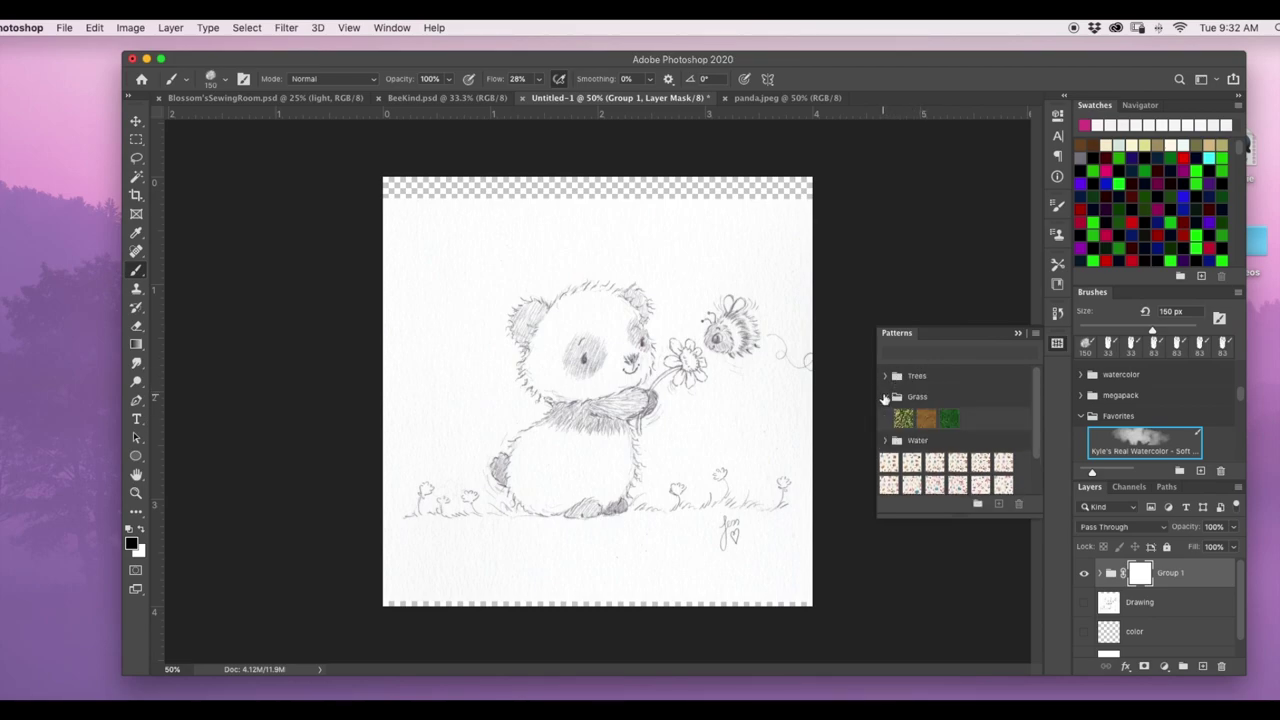
{"action": "left_click", "coordinate": [886, 377]}
{"action": "left_click", "coordinate": [889, 420]}
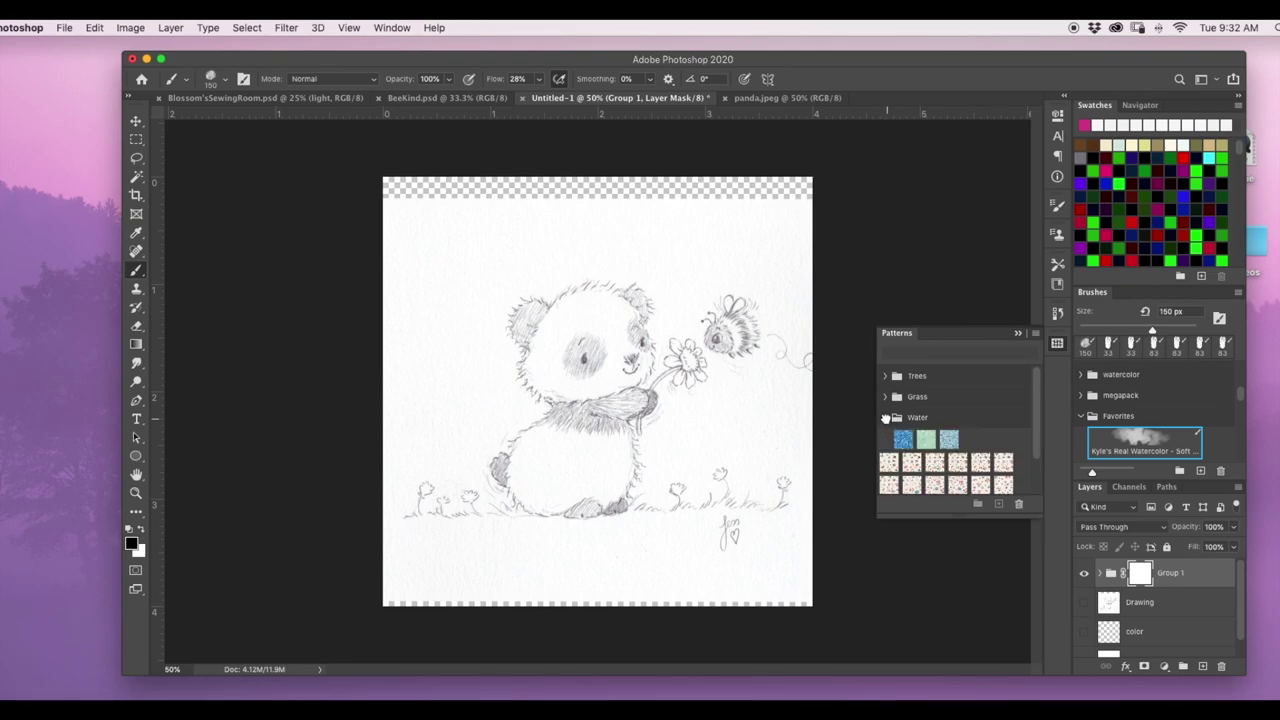
{"action": "scroll", "coordinate": [1031, 455], "scroll_direction": "down", "scroll_amount": 1}
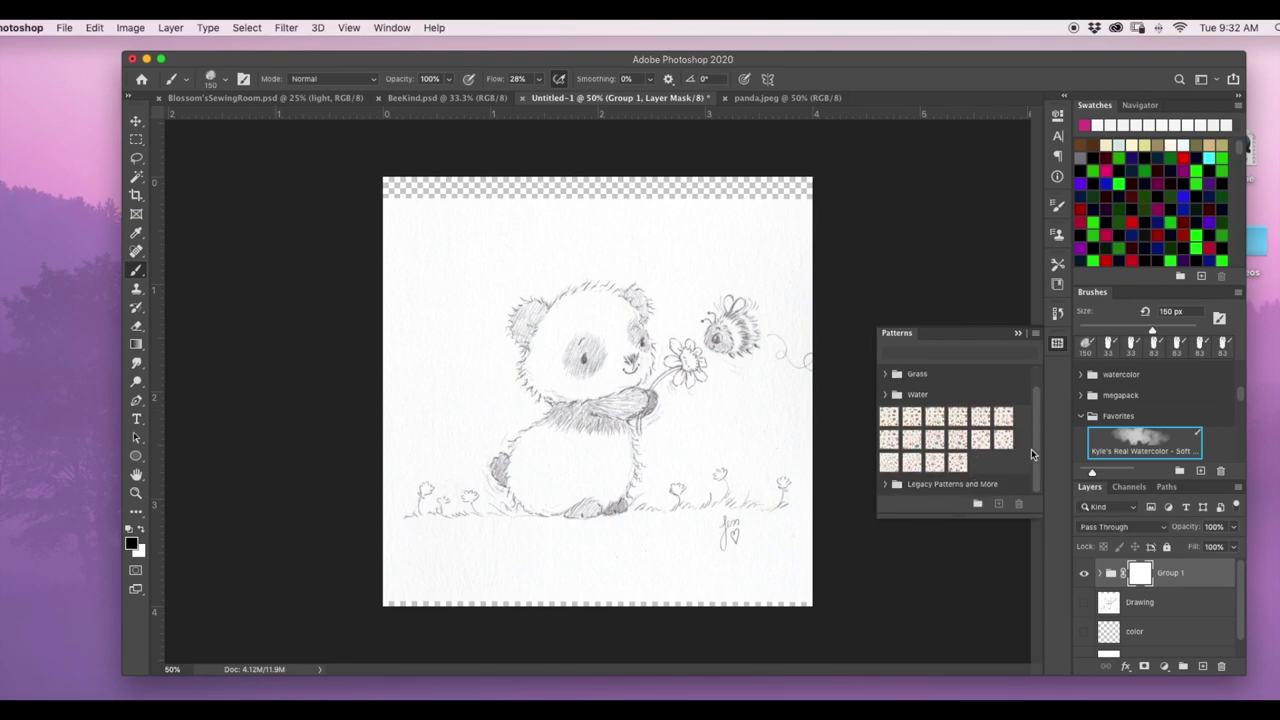
Expand Legacy Patterns and More to Artist Surfaces, try a grey texture fill, and undo it
{"action": "left_click", "coordinate": [1036, 334]}
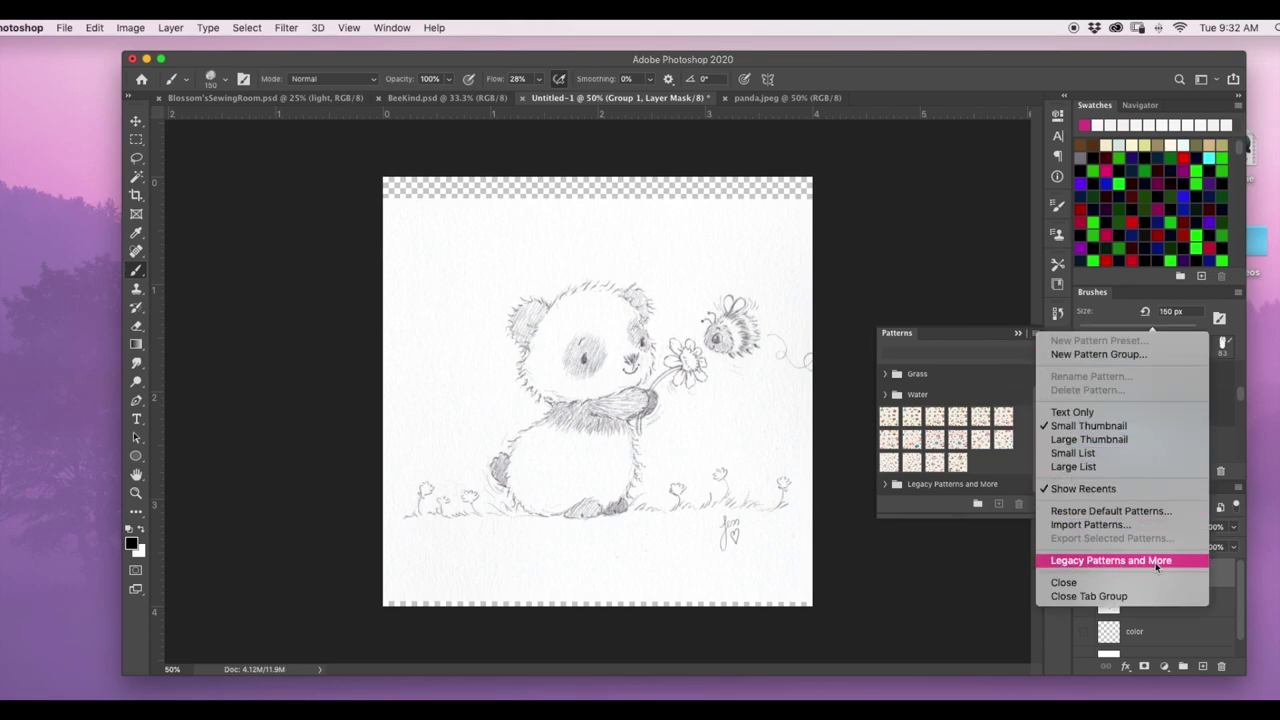
{"action": "left_click", "coordinate": [1021, 465]}
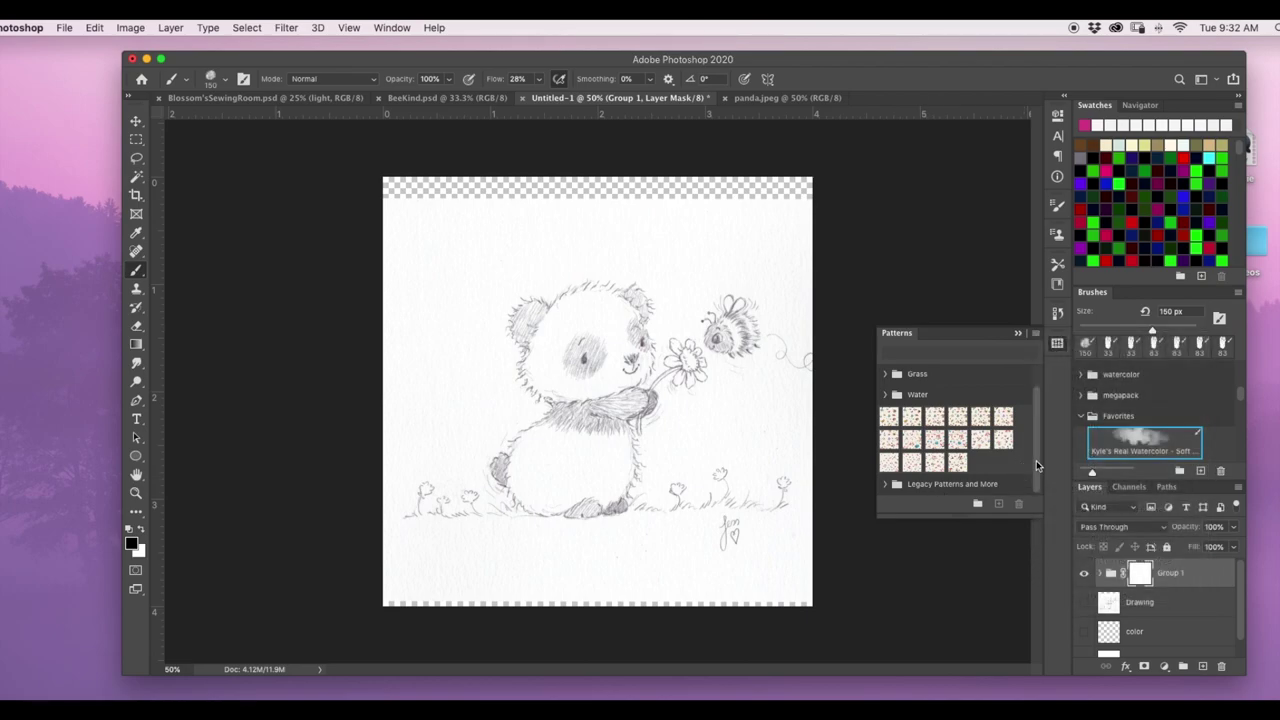
{"action": "left_click", "coordinate": [885, 484]}
{"action": "left_click_drag", "start_coordinate": [1035, 380], "coordinate": [1038, 412]}
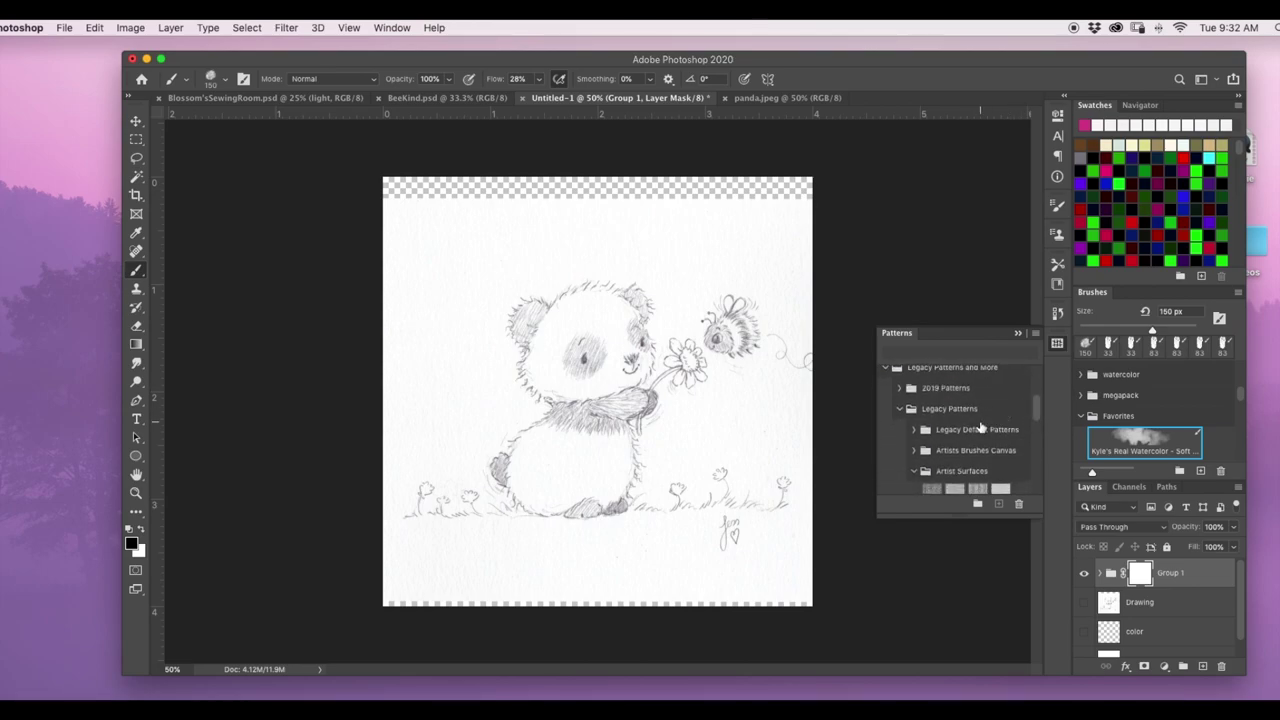
{"action": "left_click_drag", "start_coordinate": [1038, 415], "coordinate": [1034, 436]}
{"action": "scroll", "coordinate": [967, 451], "scroll_direction": "up", "scroll_amount": 3}
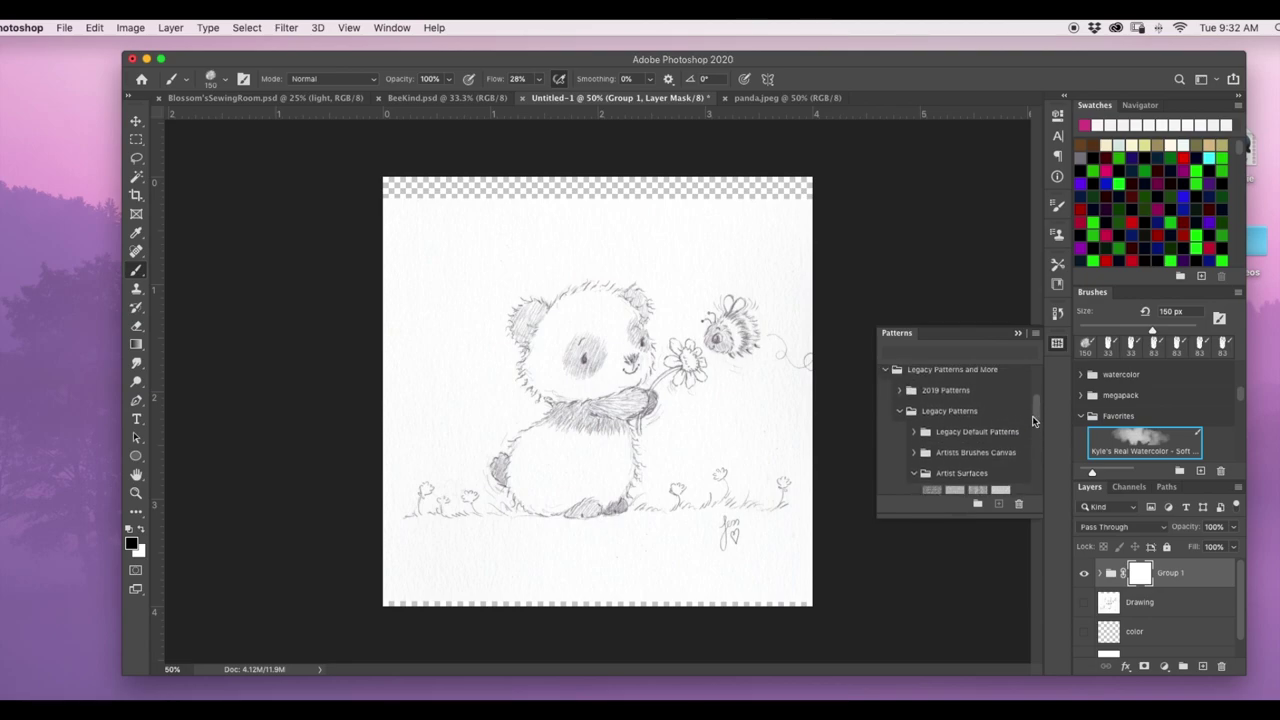
{"action": "scroll", "coordinate": [1020, 437], "scroll_direction": "down", "scroll_amount": 4}
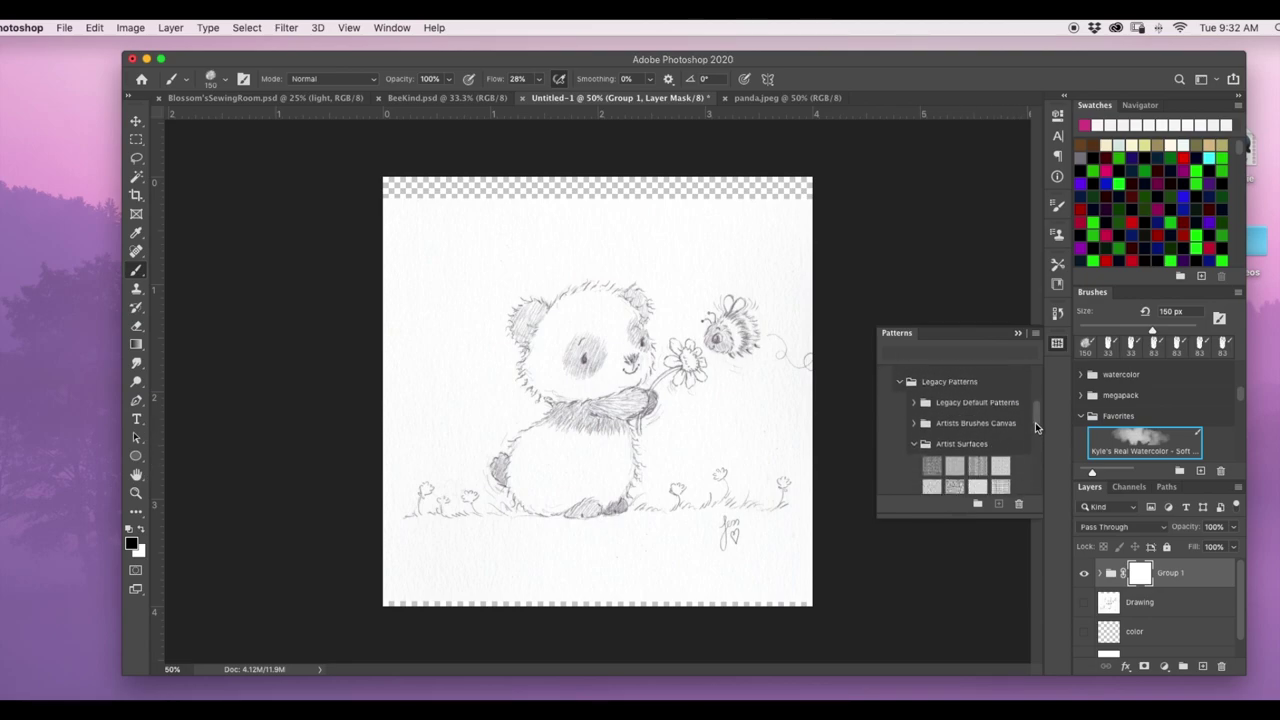
{"action": "scroll", "coordinate": [1024, 453], "scroll_direction": "down", "scroll_amount": 3}
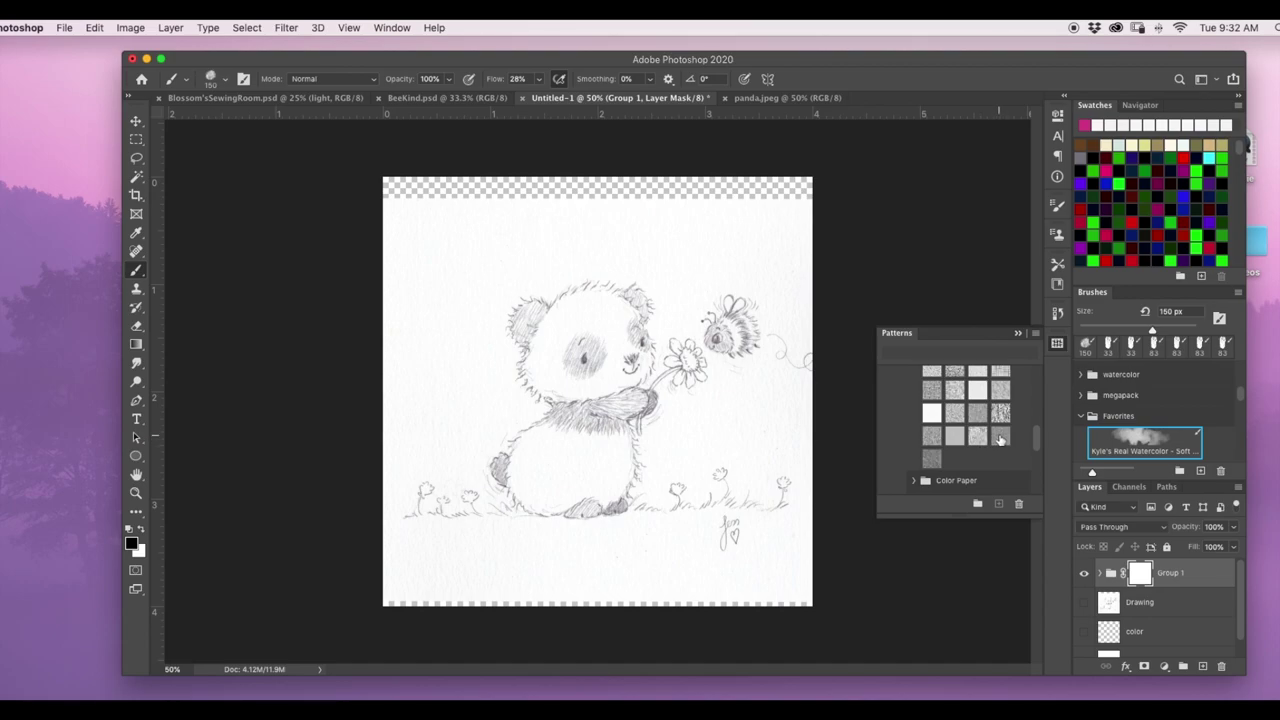
{"action": "left_click", "coordinate": [1000, 438]}
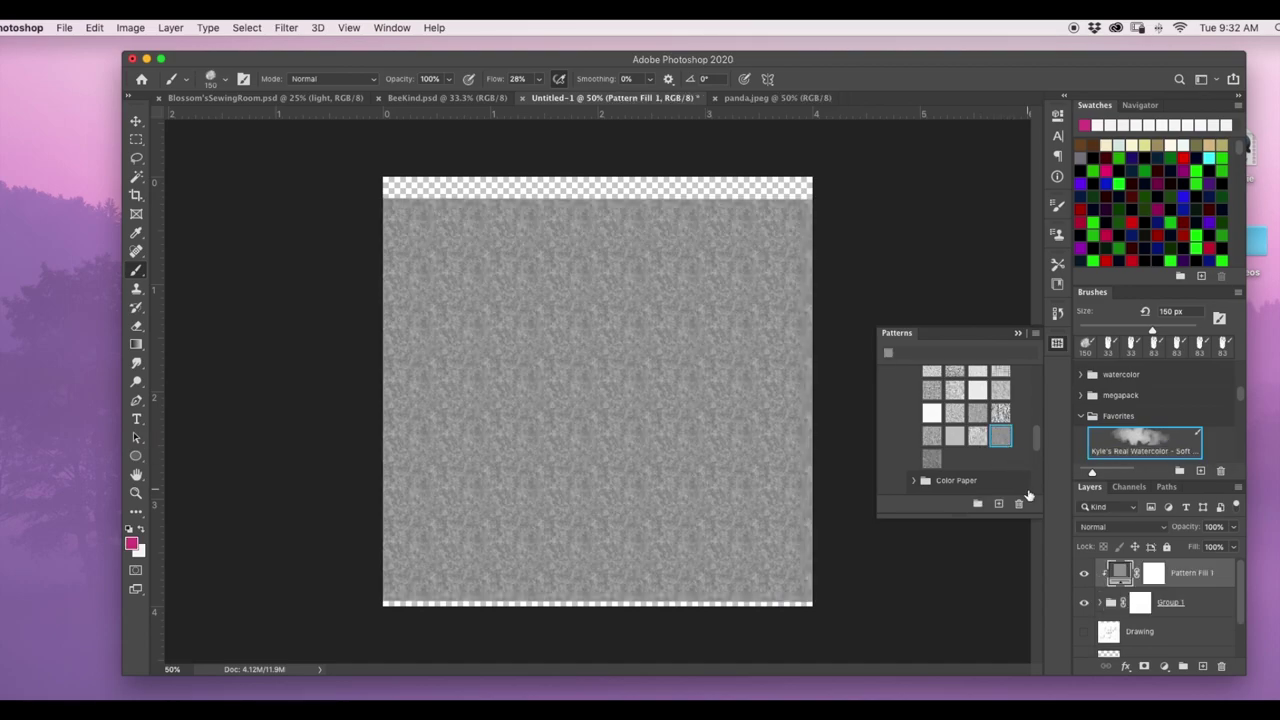
{"action": "key", "text": "super+z"}
Fill Group 1's mask with a grey Legacy Artist Surfaces pattern through Edit > Fill
{"action": "left_click", "coordinate": [94, 27]}
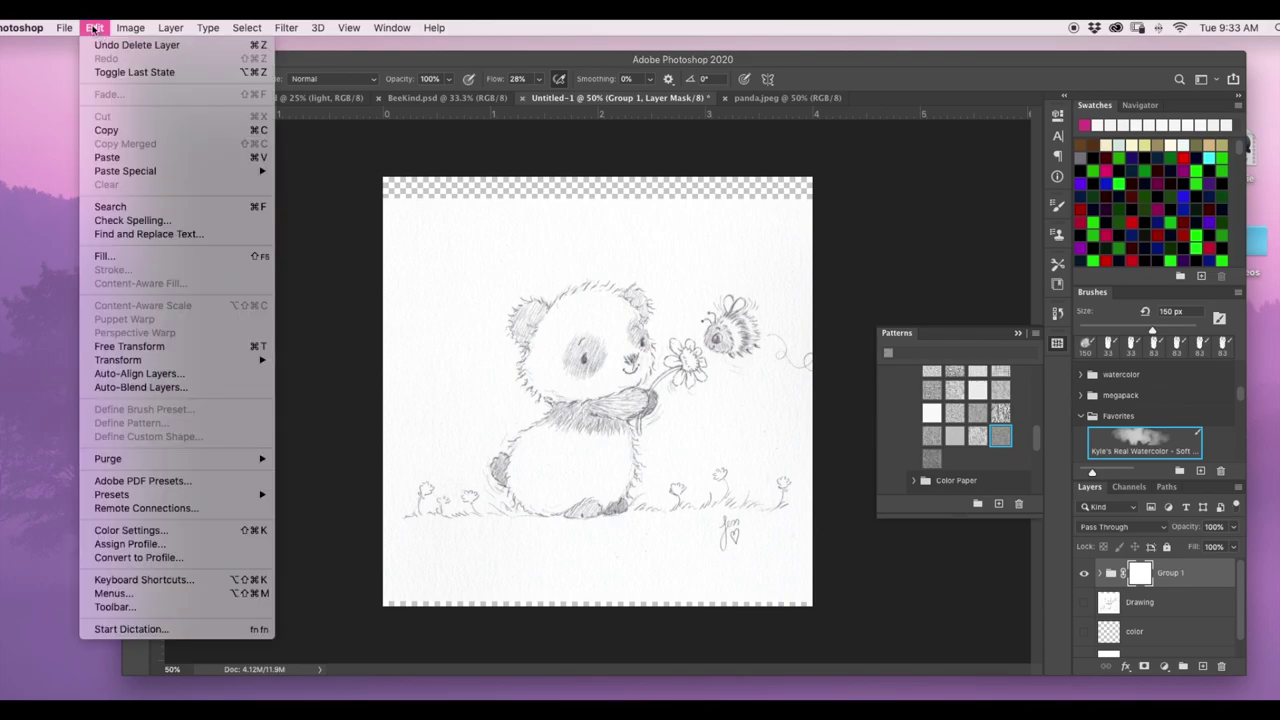
{"action": "left_click", "coordinate": [105, 252]}
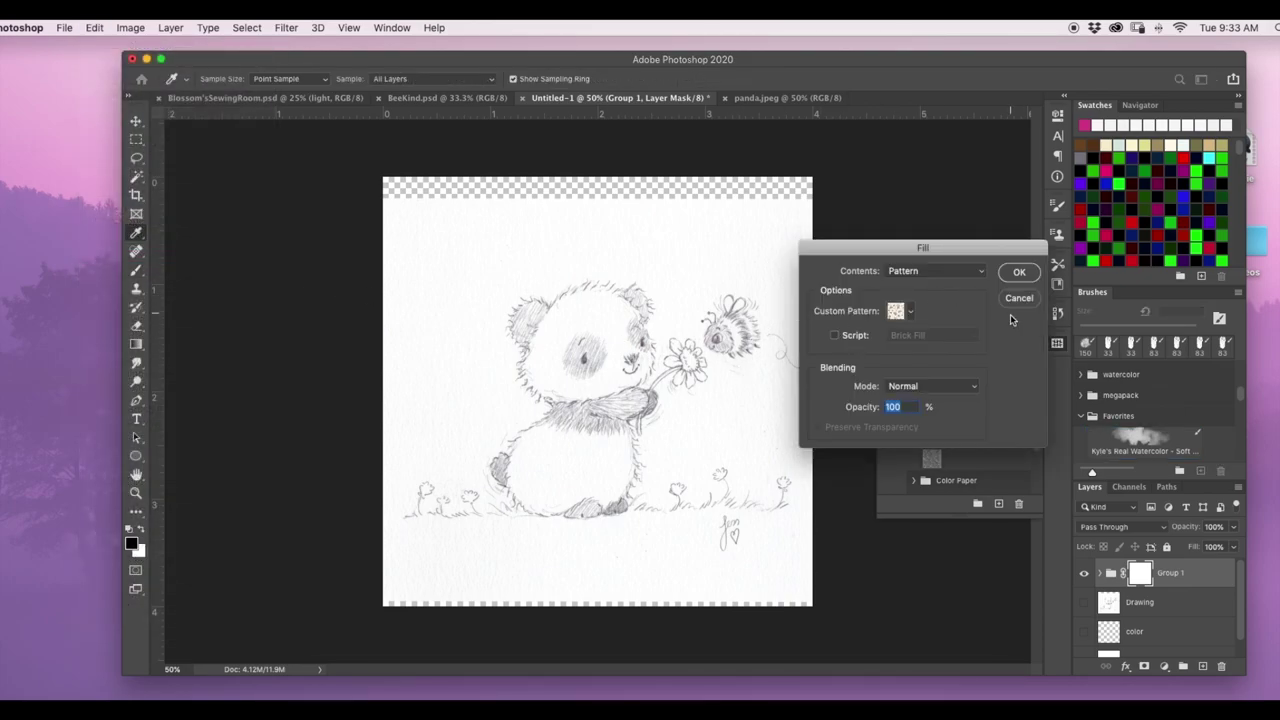
{"action": "left_click", "coordinate": [912, 311]}
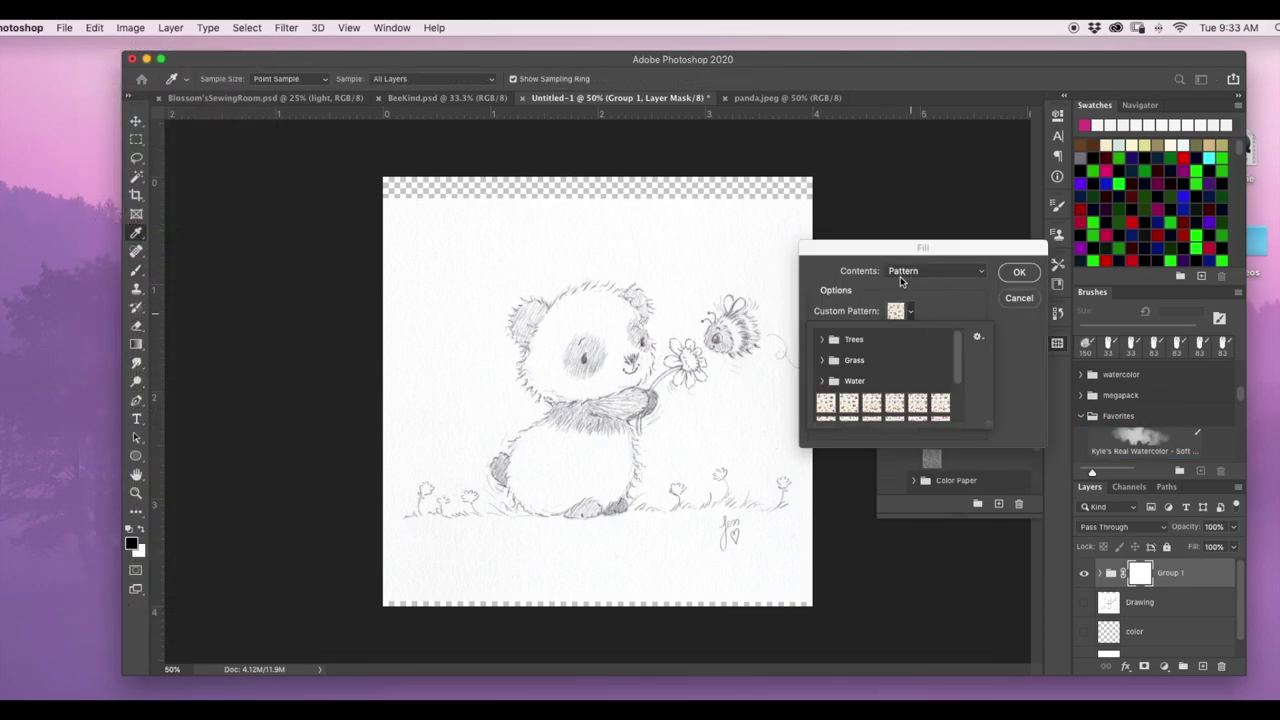
{"action": "left_click_drag", "start_coordinate": [958, 362], "coordinate": [958, 414]}
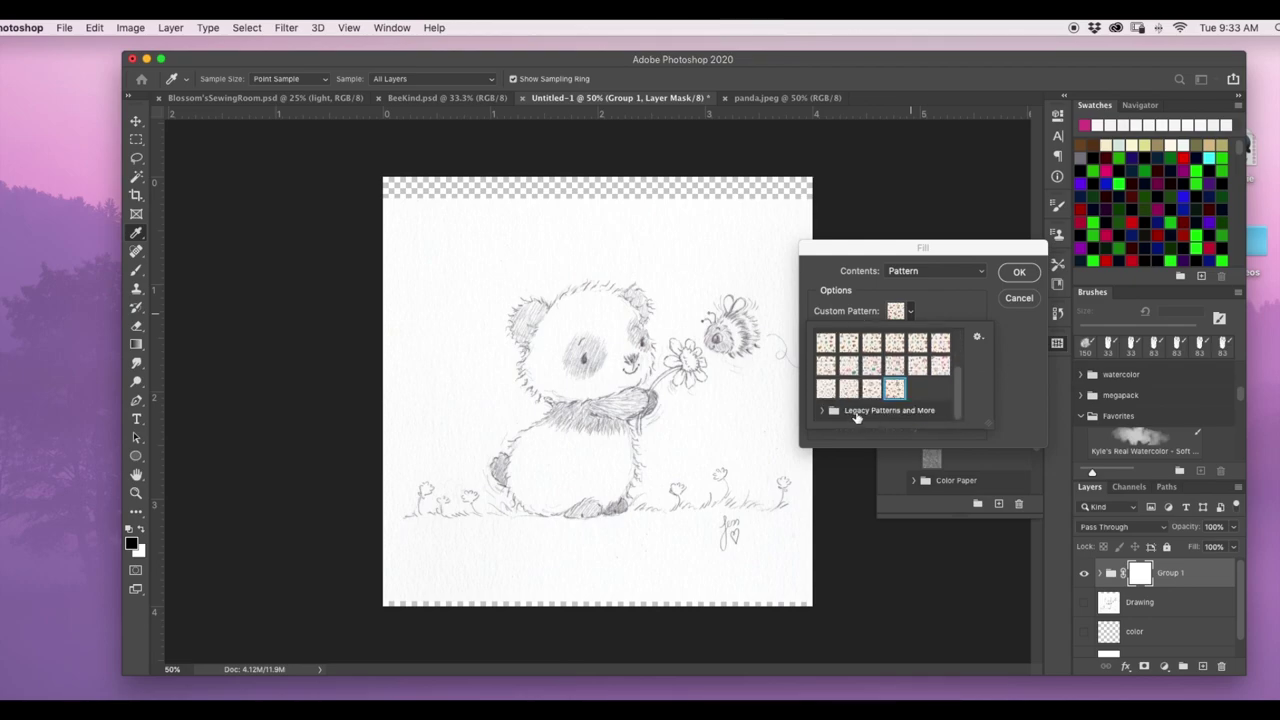
{"action": "left_click", "coordinate": [873, 411]}
{"action": "left_click", "coordinate": [821, 410]}
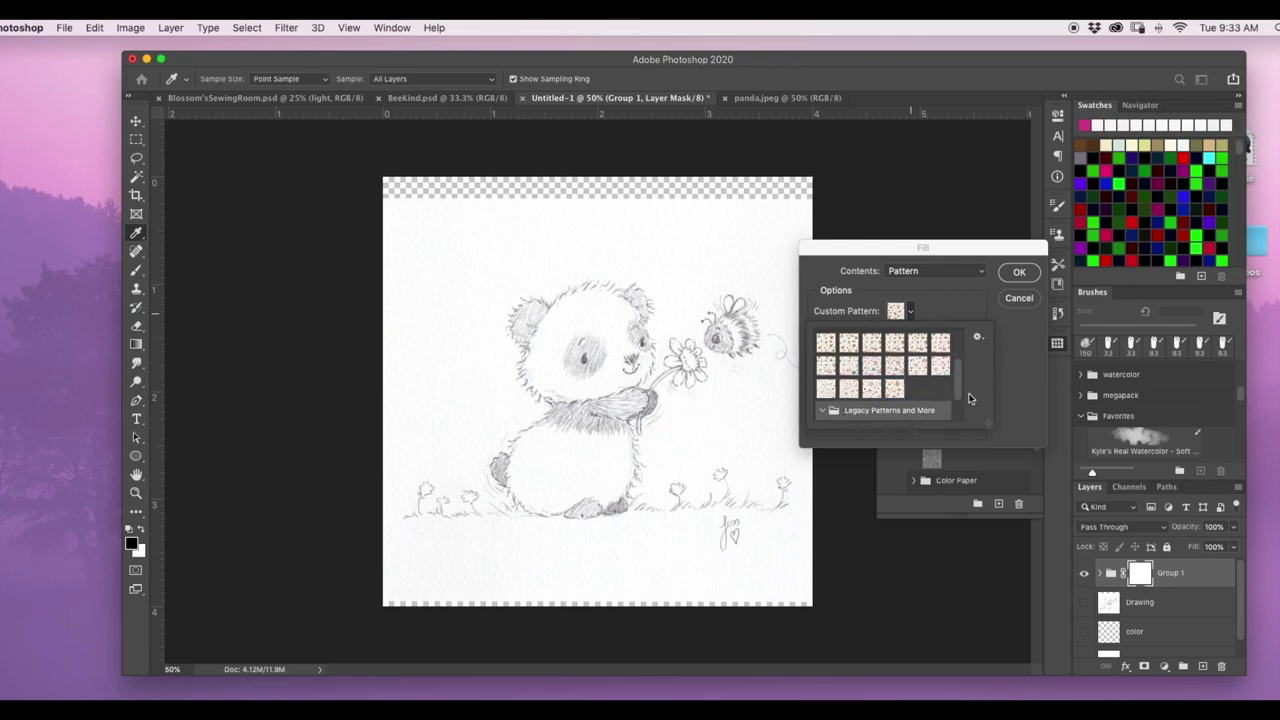
{"action": "scroll", "coordinate": [957, 390], "scroll_direction": "down", "scroll_amount": 2}
{"action": "left_click", "coordinate": [836, 410]}
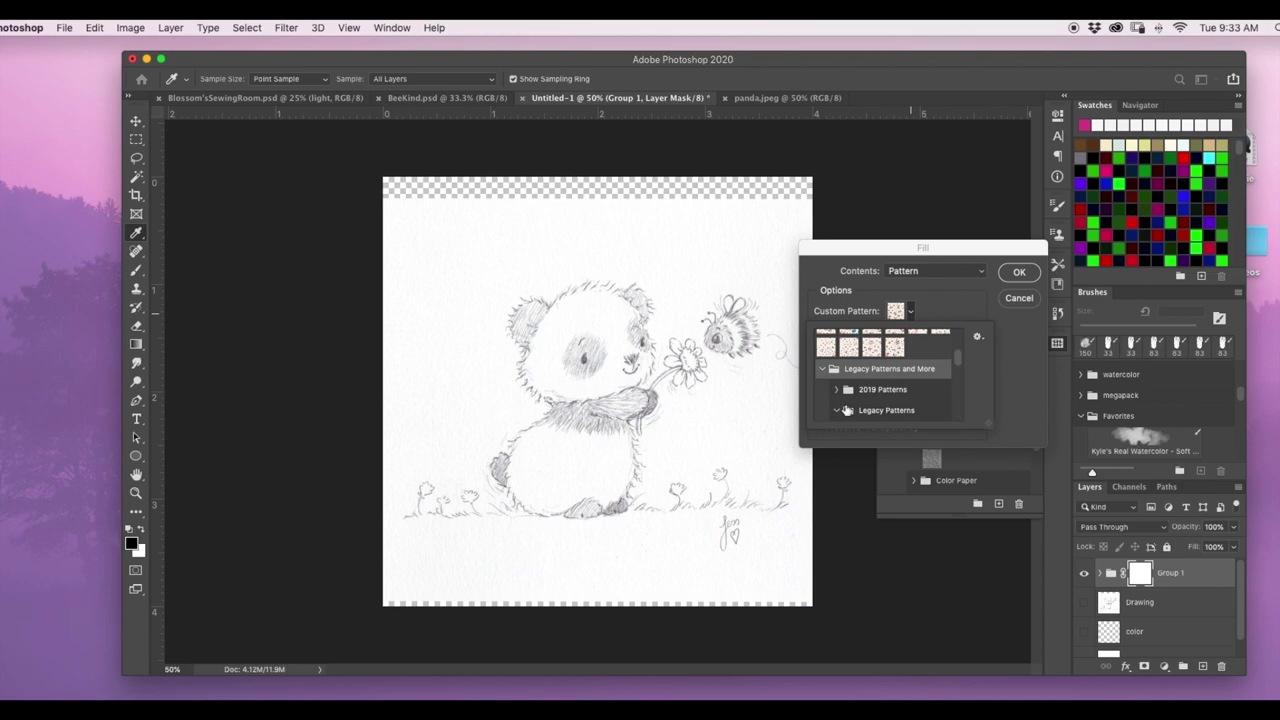
{"action": "scroll", "coordinate": [959, 366], "scroll_direction": "down", "scroll_amount": 3}
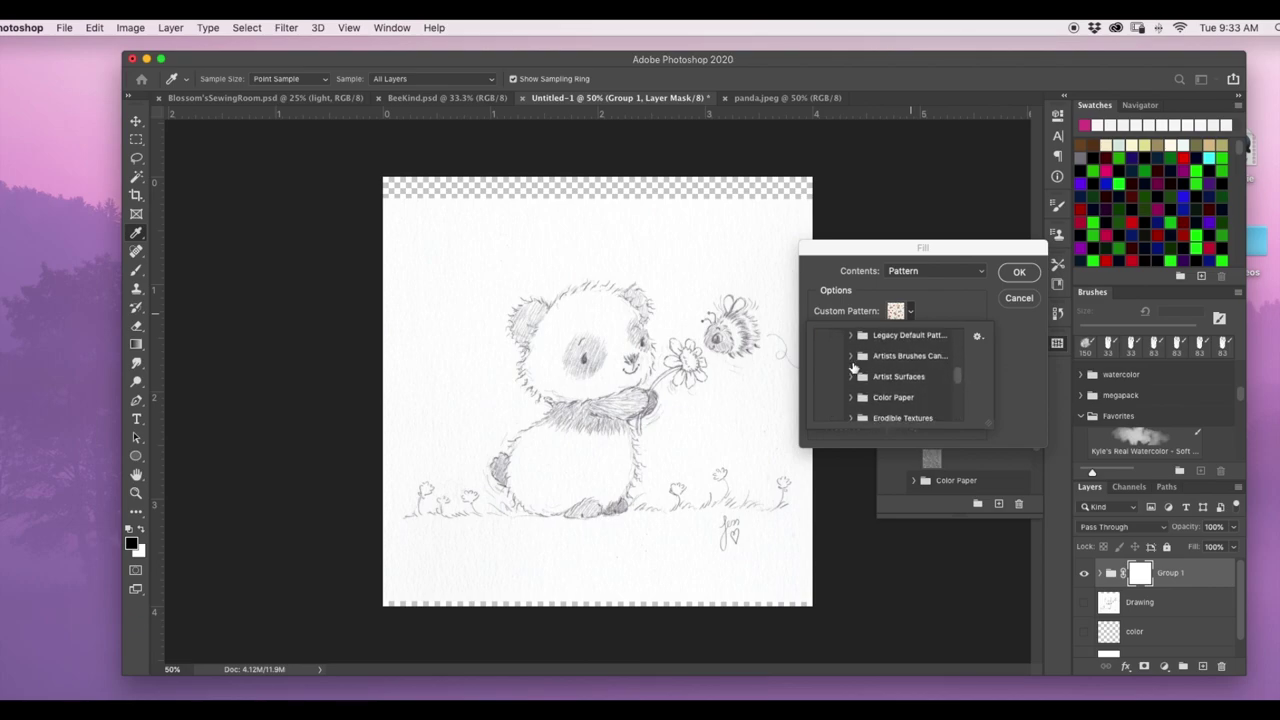
{"action": "left_click", "coordinate": [851, 377]}
{"action": "scroll", "coordinate": [960, 370], "scroll_direction": "down", "scroll_amount": 4}
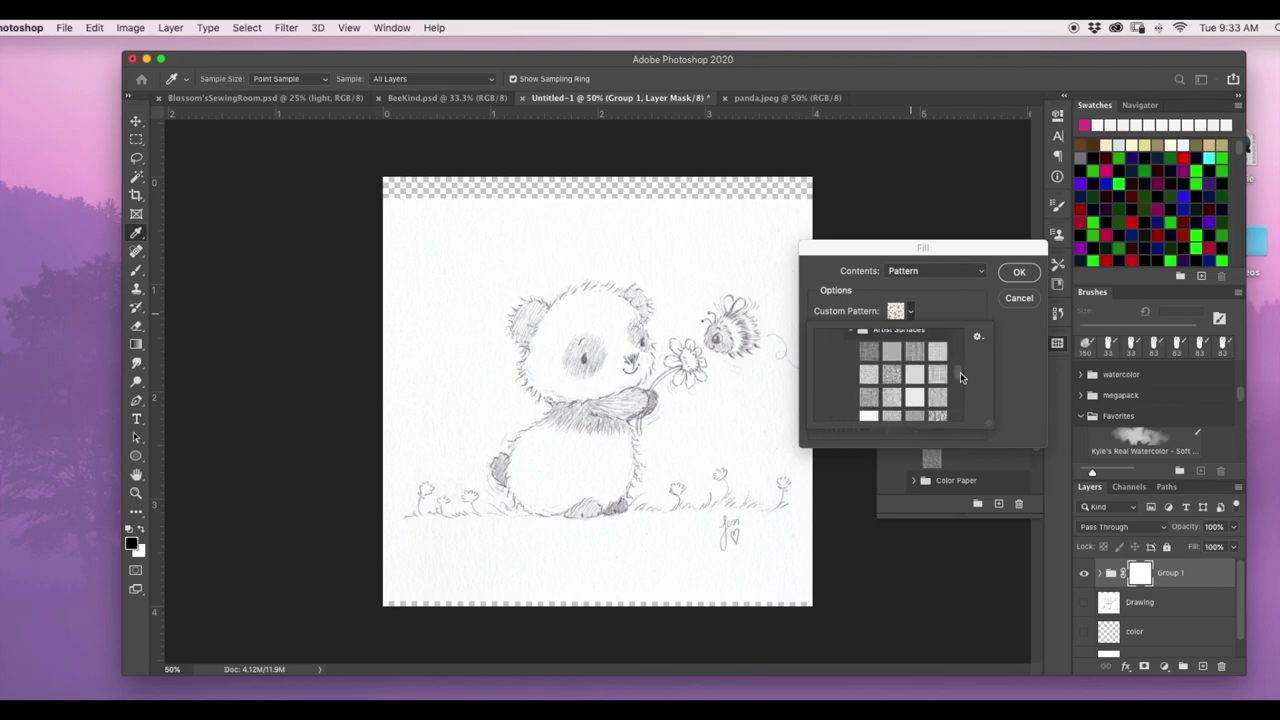
{"action": "left_click", "coordinate": [937, 372]}
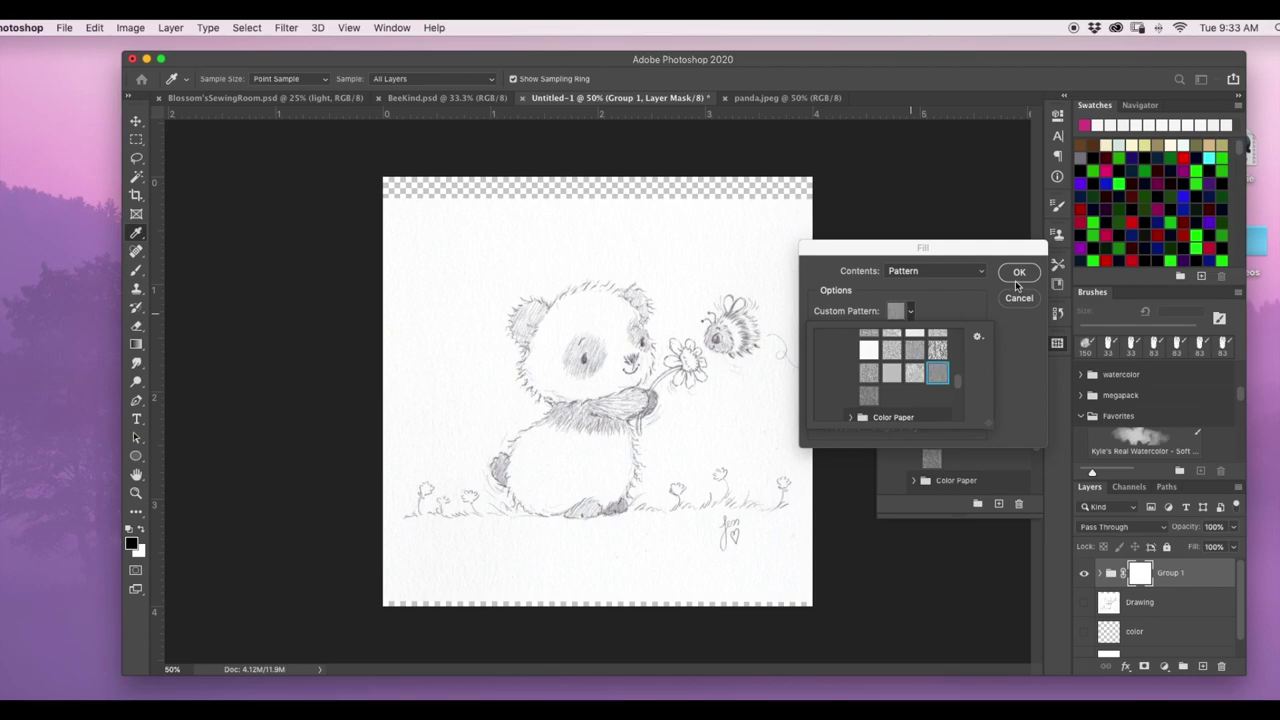
{"action": "left_click", "coordinate": [1015, 274]}
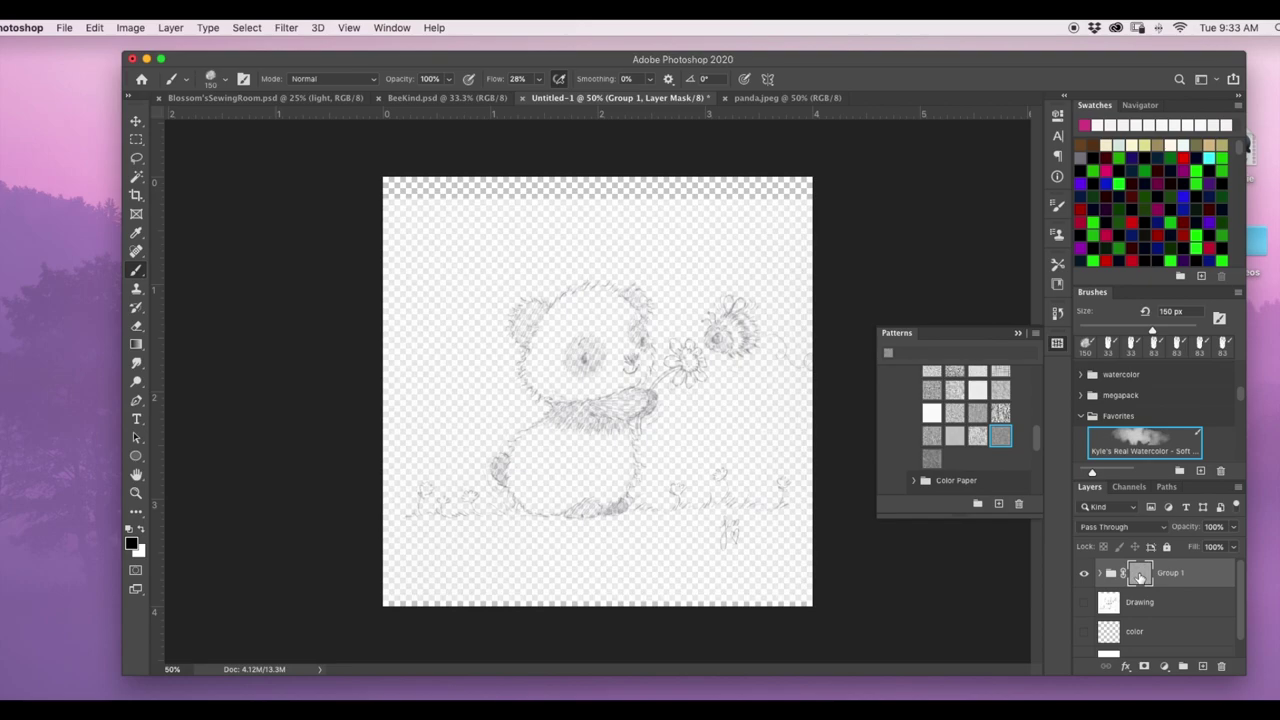
Show the white Background layer and apply Levels to the mask with white input about 160
{"action": "scroll", "coordinate": [1220, 610], "scroll_direction": "down", "scroll_amount": 2}
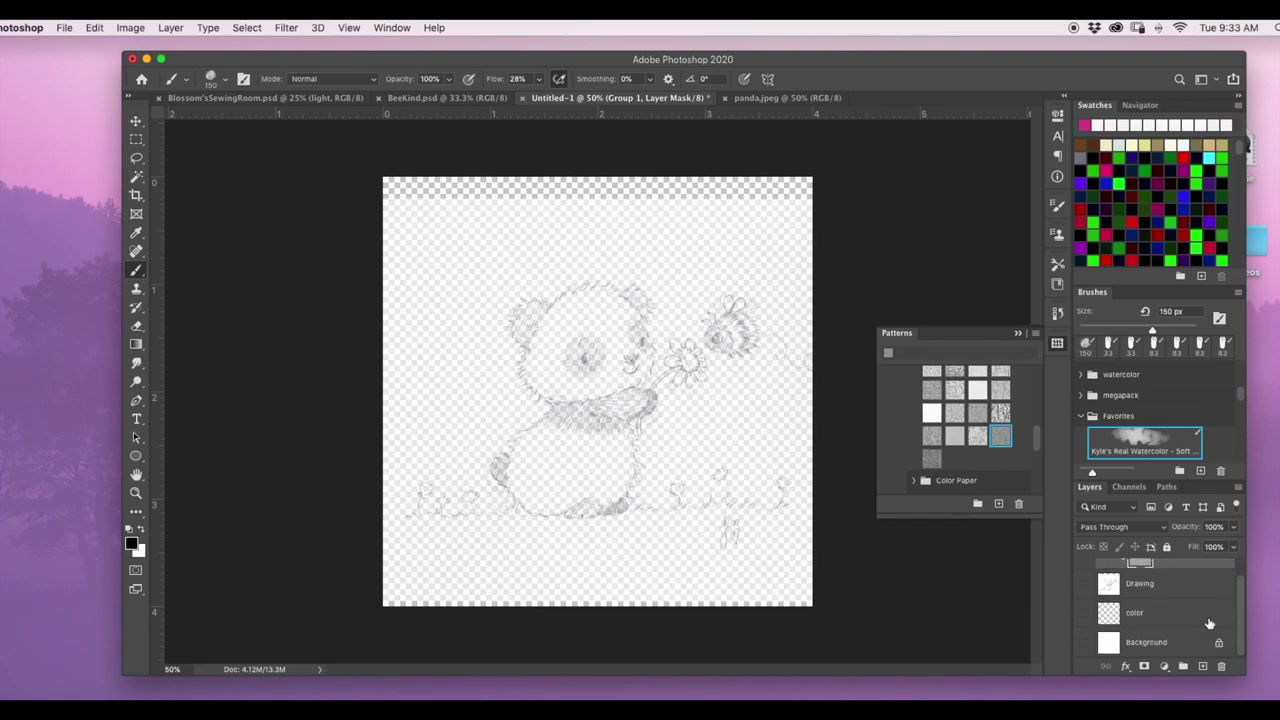
{"action": "left_click", "coordinate": [1083, 643]}
{"action": "left_click_drag", "start_coordinate": [1241, 588], "coordinate": [1244, 573]}
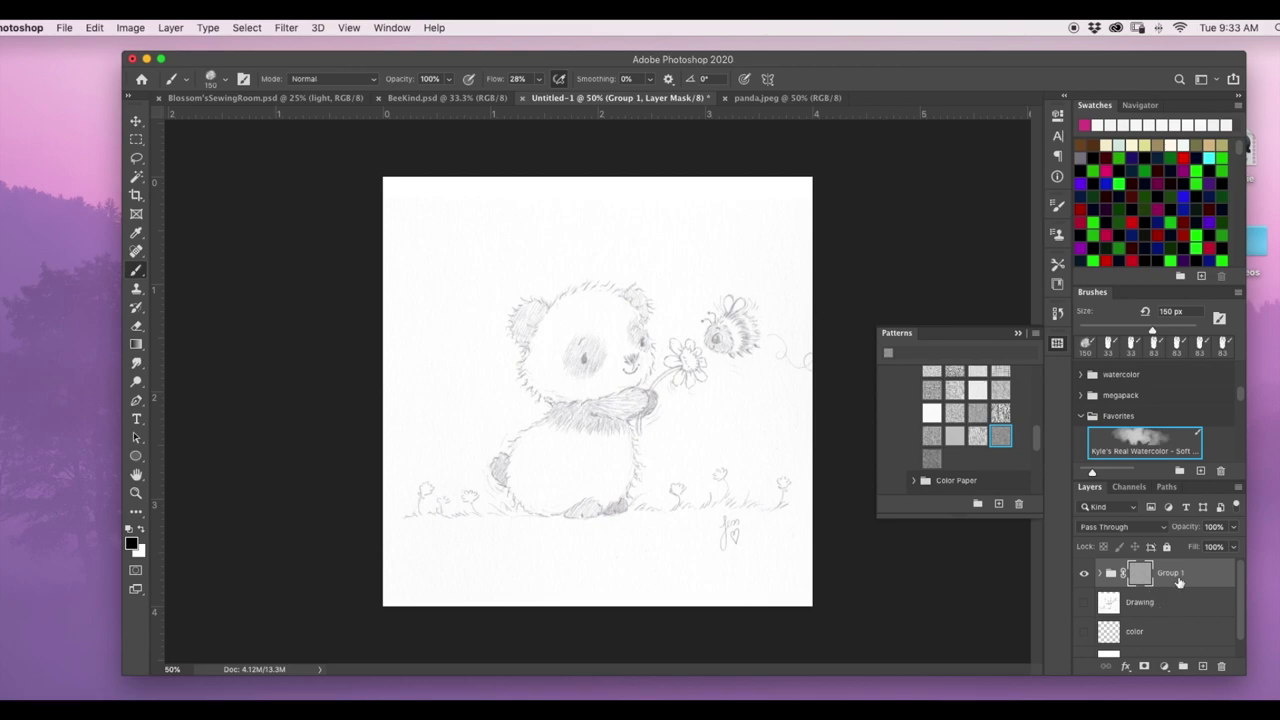
{"action": "key", "text": "super+l"}
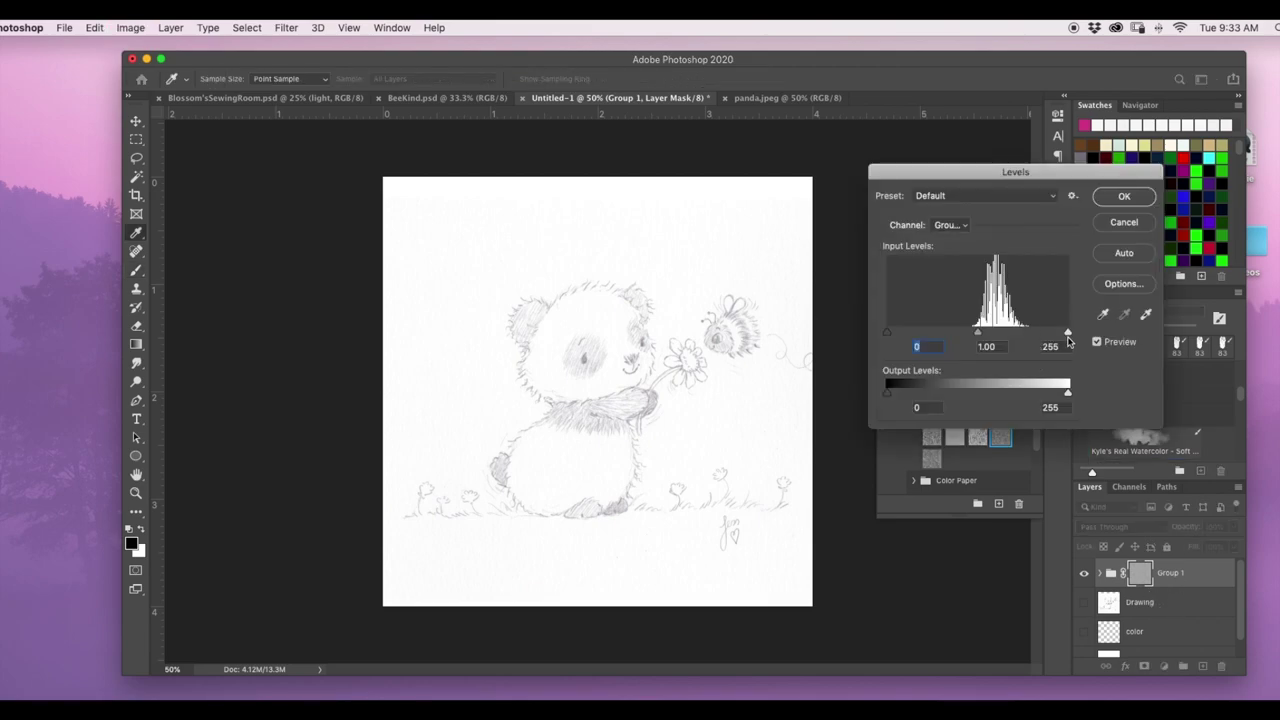
{"action": "left_click_drag", "start_coordinate": [1068, 333], "coordinate": [996, 343]}
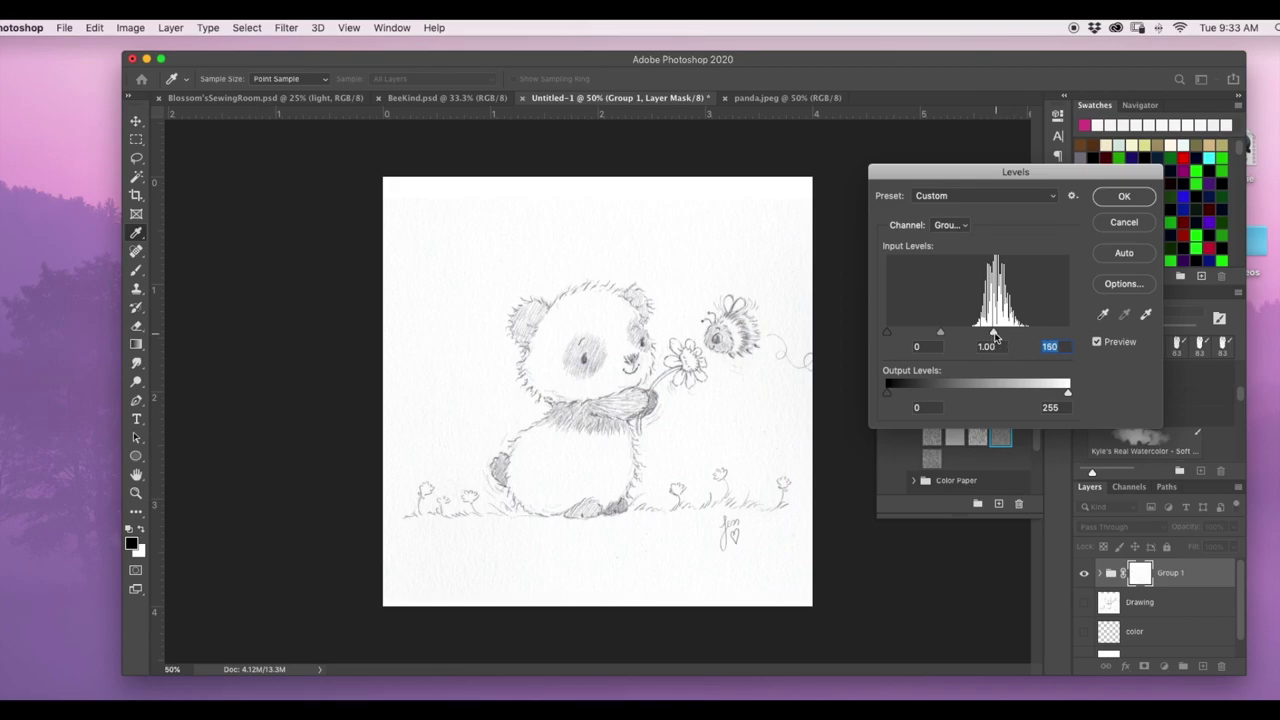
{"action": "left_click", "coordinate": [1124, 198]}
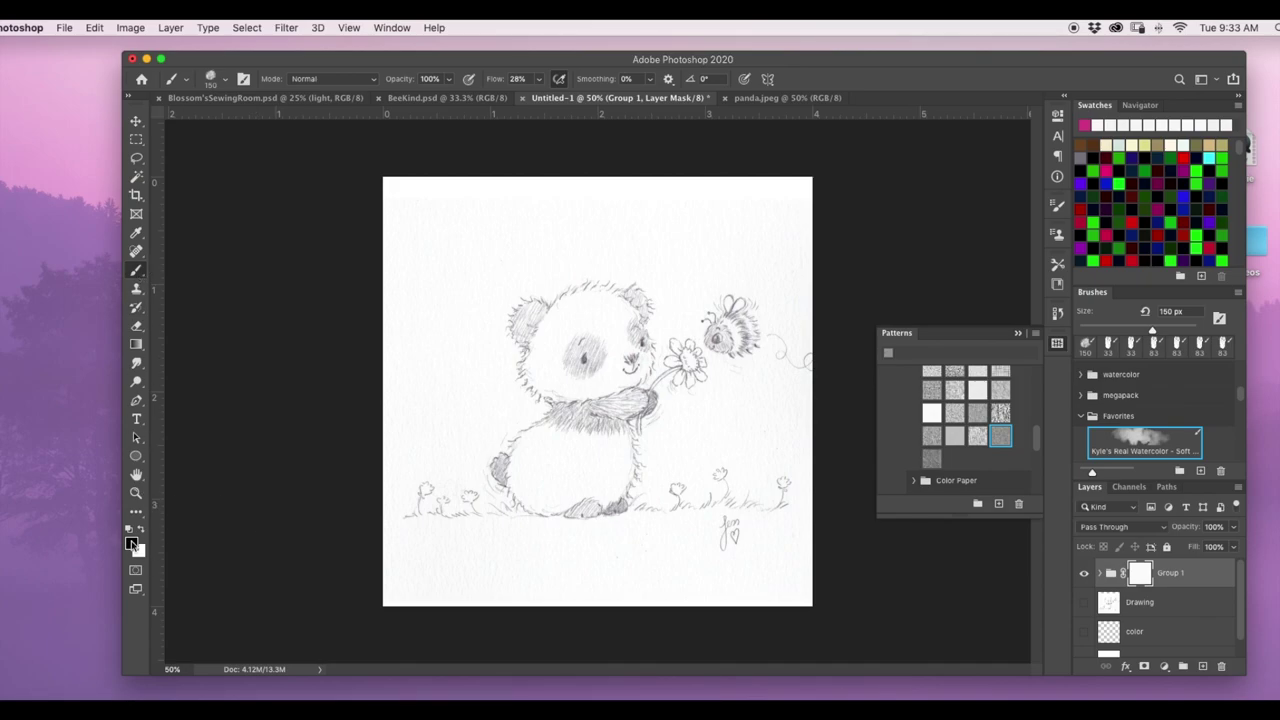
Set a pink-red foreground colour and duplicate the color layer with Cmd+J
{"action": "left_click", "coordinate": [131, 543]}
{"action": "left_click", "coordinate": [1052, 516]}
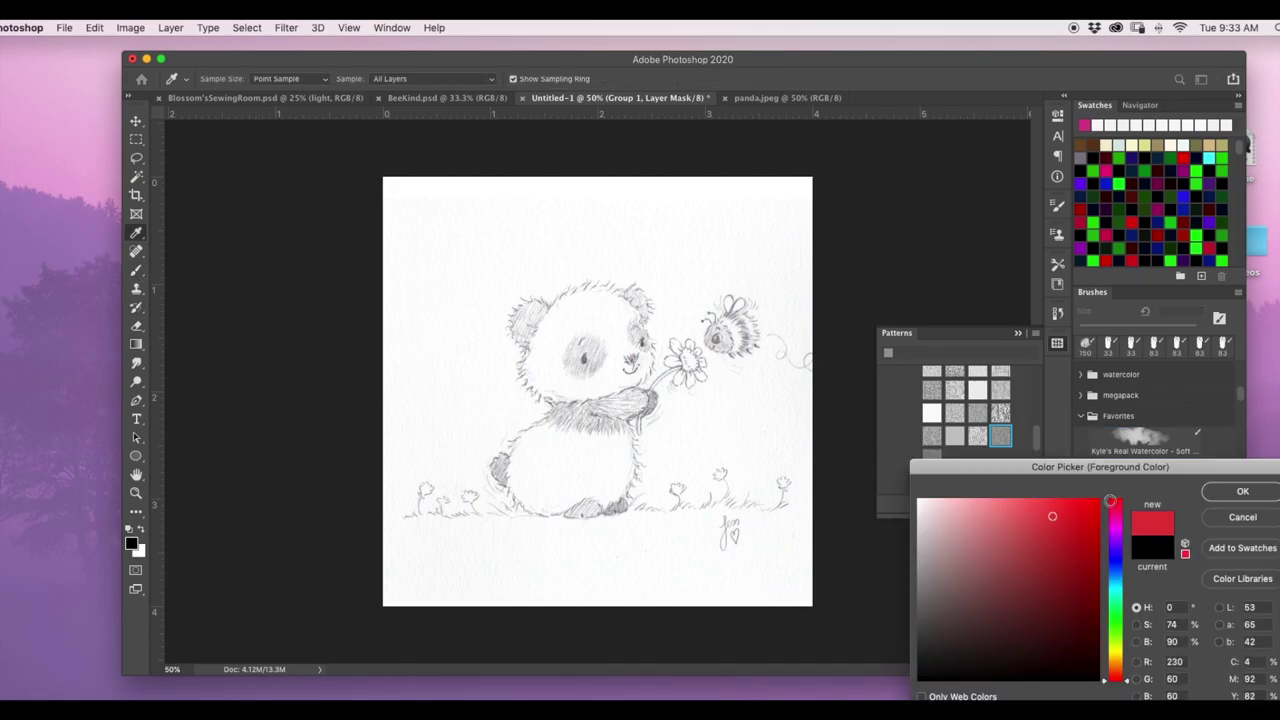
{"action": "left_click", "coordinate": [1256, 496]}
{"action": "left_click", "coordinate": [1132, 634]}
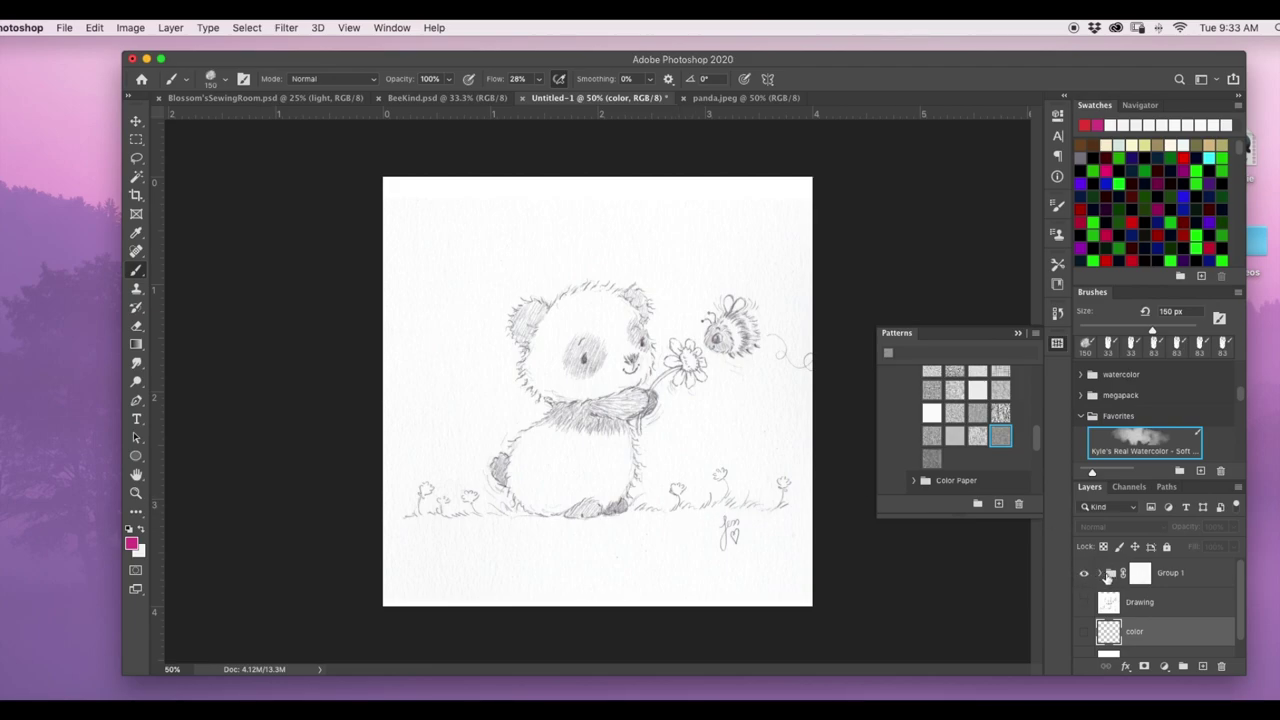
{"action": "key", "text": "super+j"}
Try pink watercolour strokes over the panda's head and body, then undo them
{"action": "mouse_move", "coordinate": [589, 283]}
{"action": "left_mouse_down"}
{"action": "mouse_move", "coordinate": [528, 381]}
{"action": "mouse_move", "coordinate": [608, 334]}
{"action": "mouse_move", "coordinate": [708, 407]}
{"action": "mouse_move", "coordinate": [718, 473]}
{"action": "mouse_move", "coordinate": [755, 500]}
{"action": "left_mouse_up"}
{"action": "mouse_move", "coordinate": [702, 294]}
{"action": "left_mouse_down"}
{"action": "mouse_move", "coordinate": [736, 297]}
{"action": "mouse_move", "coordinate": [780, 400]}
{"action": "mouse_move", "coordinate": [720, 215]}
{"action": "left_mouse_up"}
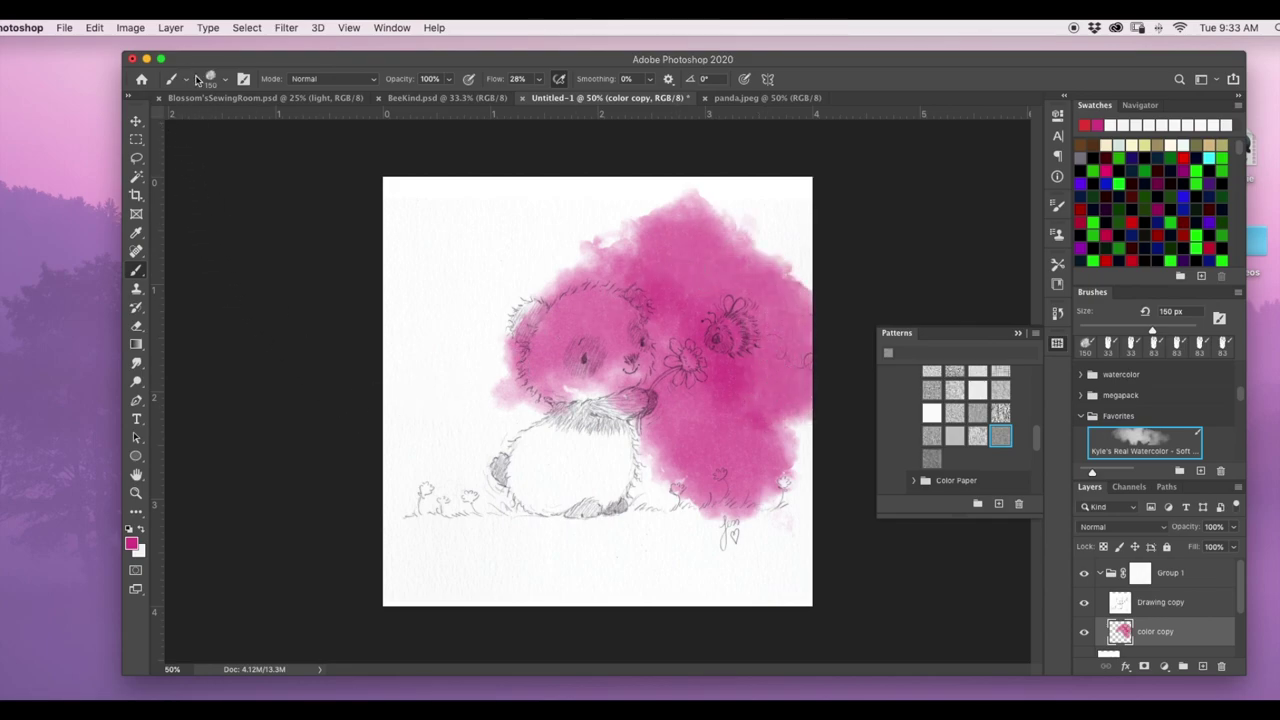
{"action": "left_click", "coordinate": [222, 79]}
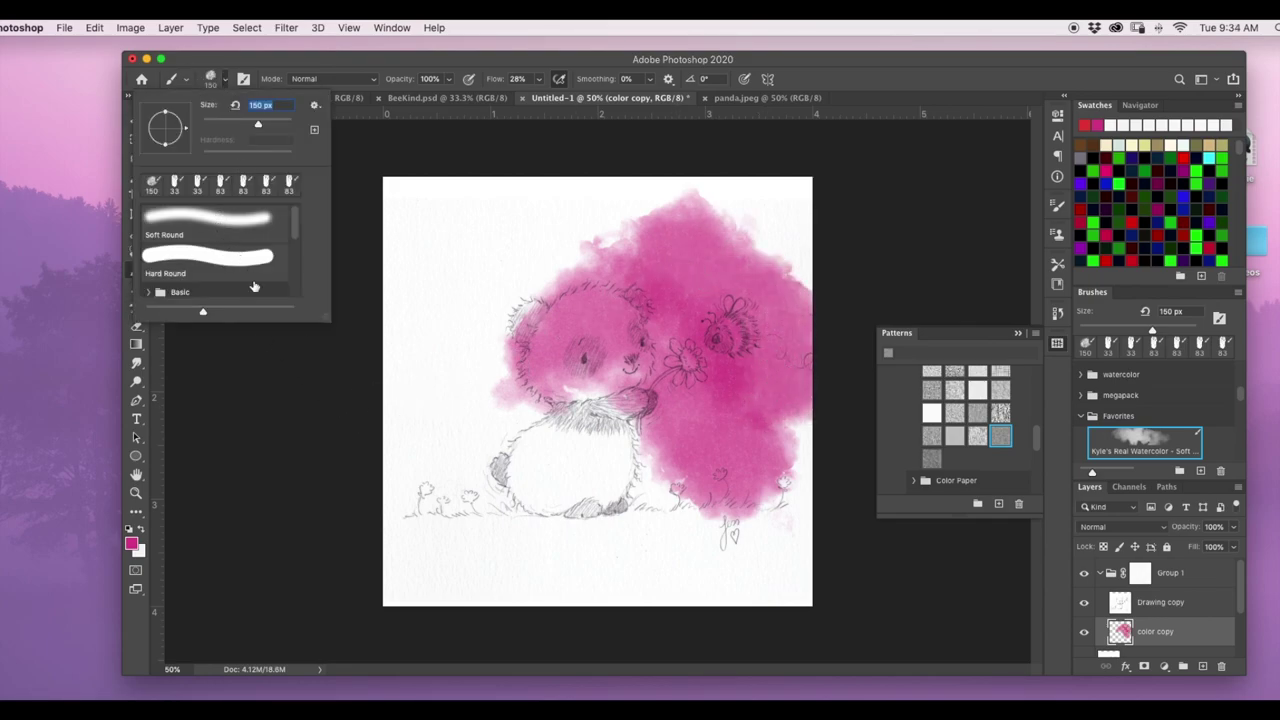
{"action": "left_click_drag", "start_coordinate": [725, 60], "coordinate": [723, 61]}
{"action": "key", "text": "super+z"}
{"action": "key", "text": "super+z"}
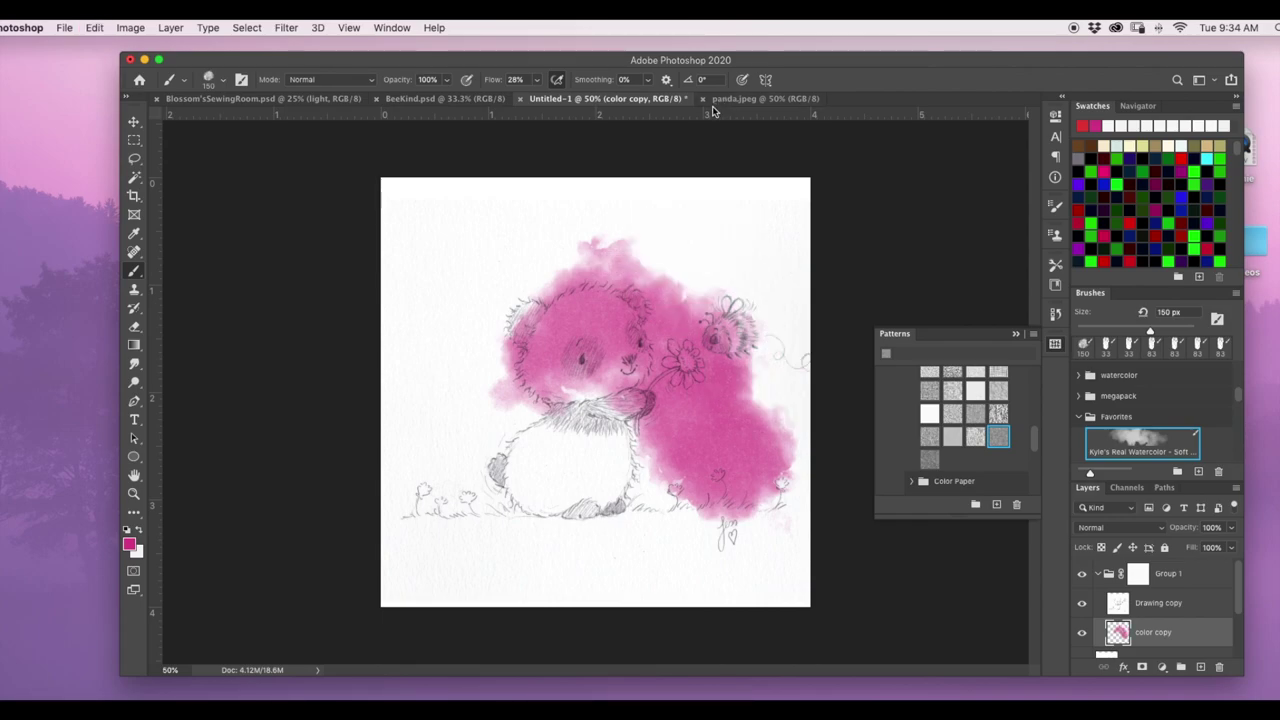
Switch to the Soft Round brush enlarged to 412 px
{"action": "left_click", "coordinate": [213, 86]}
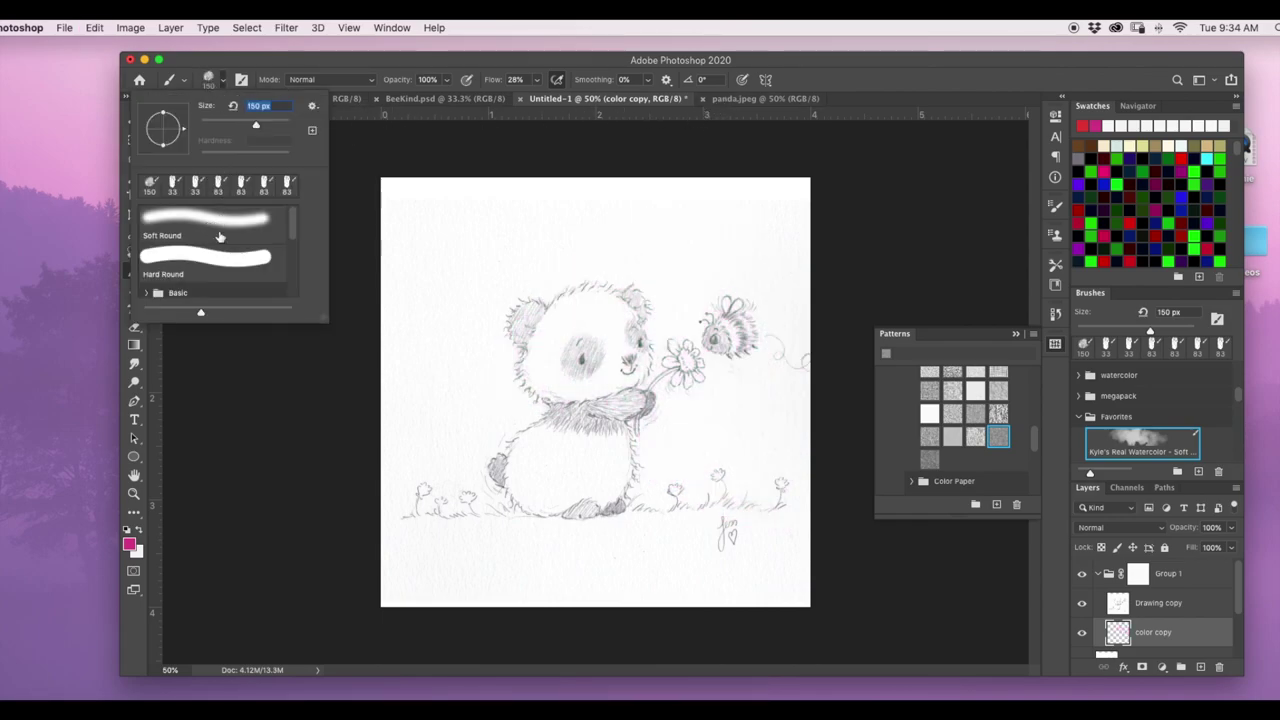
{"action": "left_click", "coordinate": [220, 236]}
{"action": "left_click_drag", "start_coordinate": [270, 127], "coordinate": [284, 126]}
{"action": "left_click", "coordinate": [432, 160]}
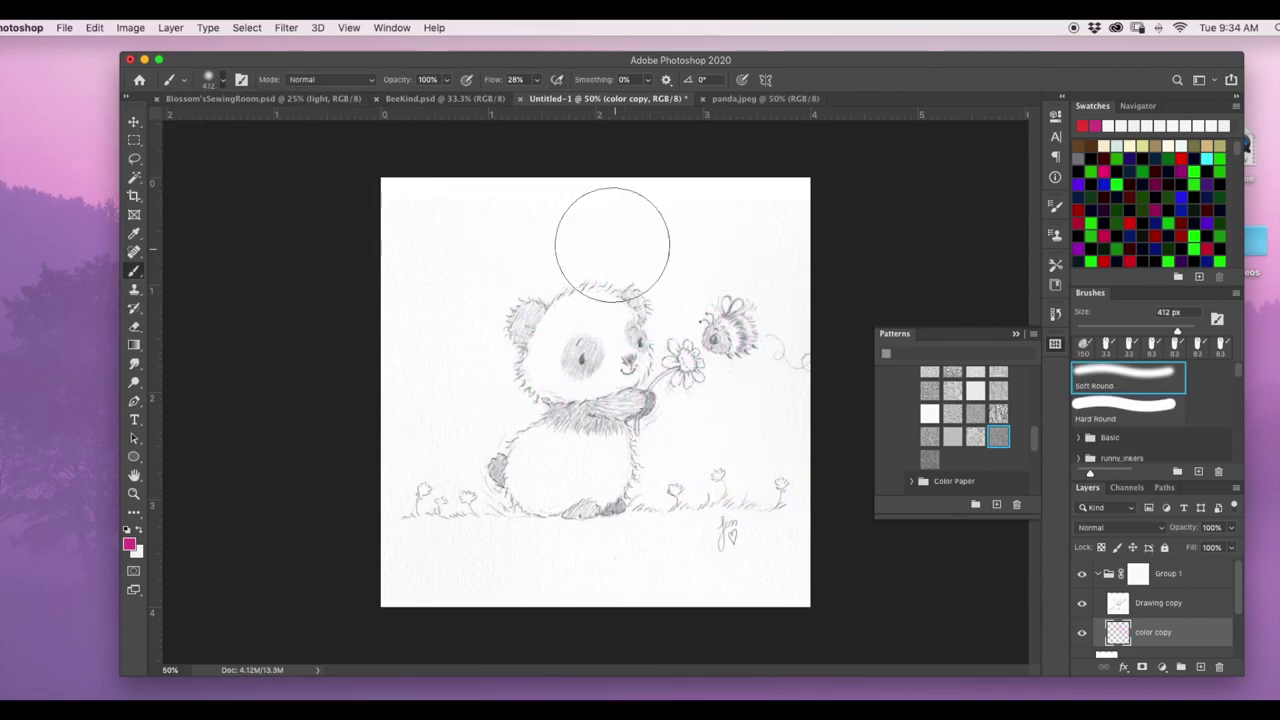
Paint a soft pink wash across the head, edges and bottom of the canvas
{"action": "mouse_move", "coordinate": [603, 229]}
{"action": "left_mouse_down"}
{"action": "mouse_move", "coordinate": [629, 234]}
{"action": "mouse_move", "coordinate": [689, 297]}
{"action": "mouse_move", "coordinate": [700, 430]}
{"action": "mouse_move", "coordinate": [491, 251]}
{"action": "mouse_move", "coordinate": [471, 429]}
{"action": "mouse_move", "coordinate": [617, 492]}
{"action": "mouse_move", "coordinate": [737, 457]}
{"action": "mouse_move", "coordinate": [812, 480]}
{"action": "left_mouse_up"}
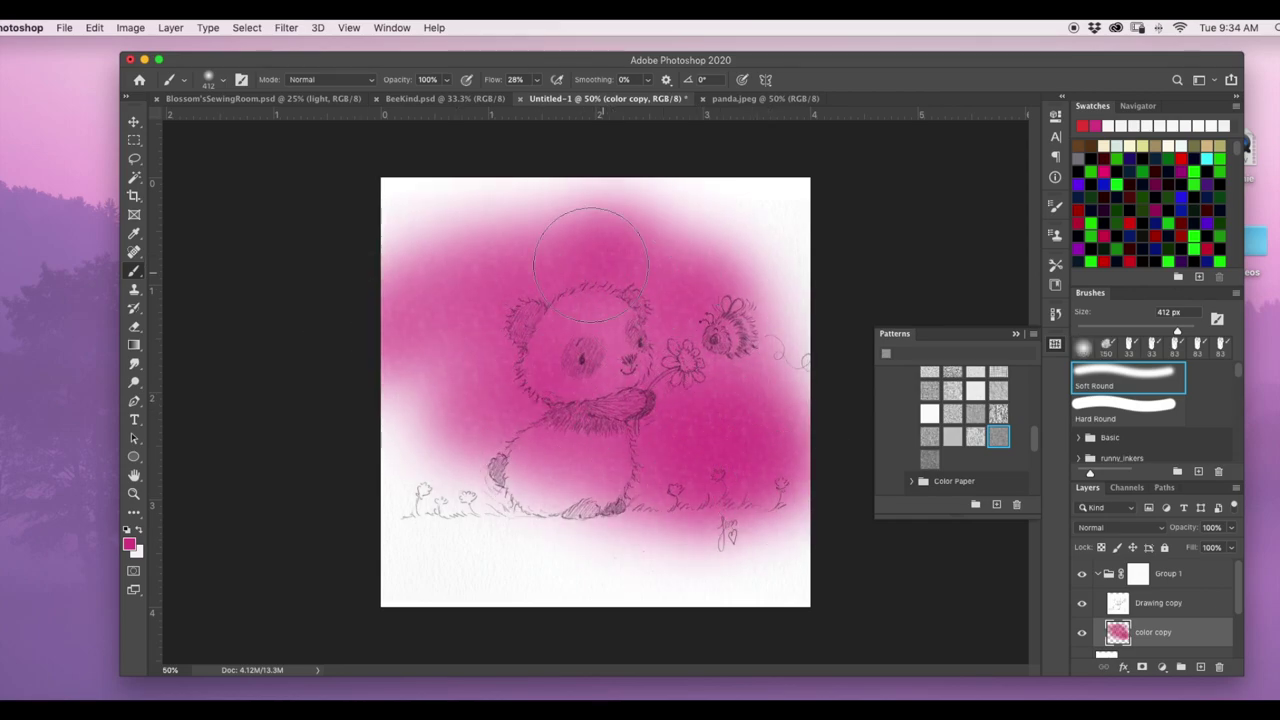
{"action": "mouse_move", "coordinate": [428, 199]}
{"action": "left_mouse_down"}
{"action": "mouse_move", "coordinate": [709, 214]}
{"action": "mouse_move", "coordinate": [765, 260]}
{"action": "mouse_move", "coordinate": [785, 375]}
{"action": "left_mouse_up"}
{"action": "mouse_move", "coordinate": [480, 320]}
{"action": "left_mouse_down"}
{"action": "mouse_move", "coordinate": [438, 422]}
{"action": "mouse_move", "coordinate": [620, 493]}
{"action": "mouse_move", "coordinate": [735, 492]}
{"action": "left_mouse_up"}
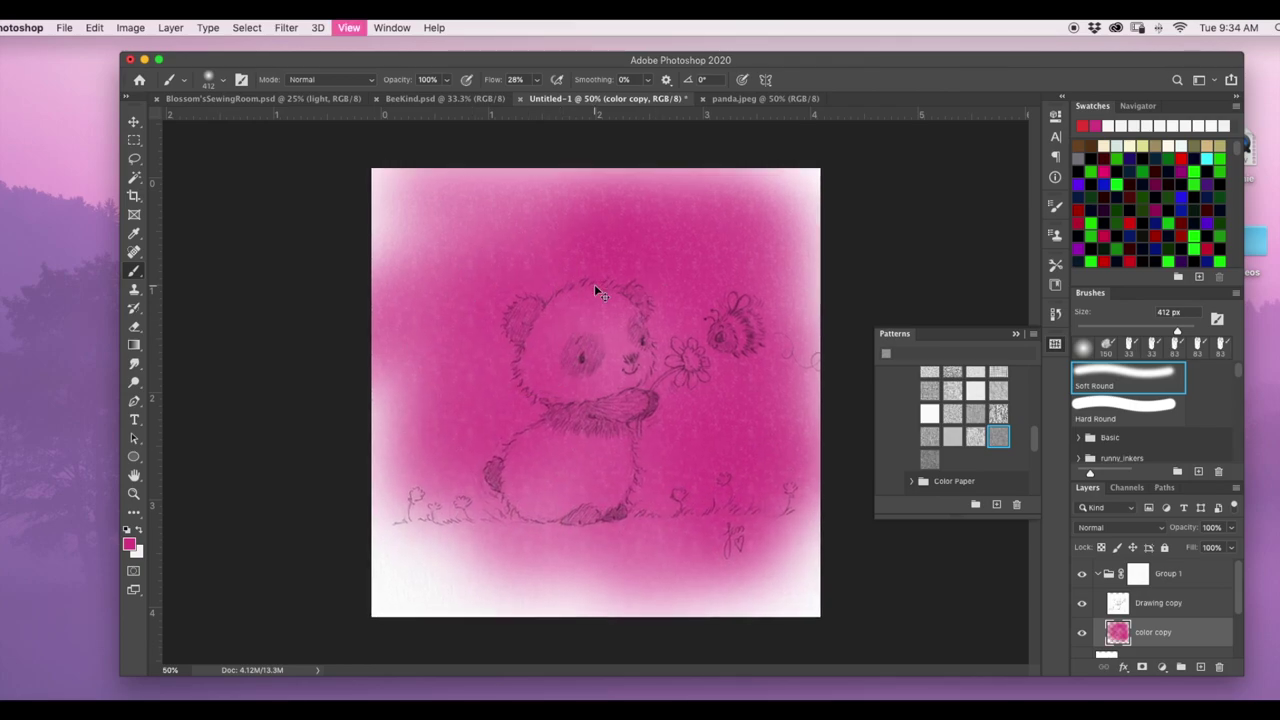
{"action": "key", "text": "super+plus"}
{"action": "key", "text": "super+plus"}
{"action": "scroll", "coordinate": [595, 288], "scroll_direction": "up", "scroll_amount": 5}
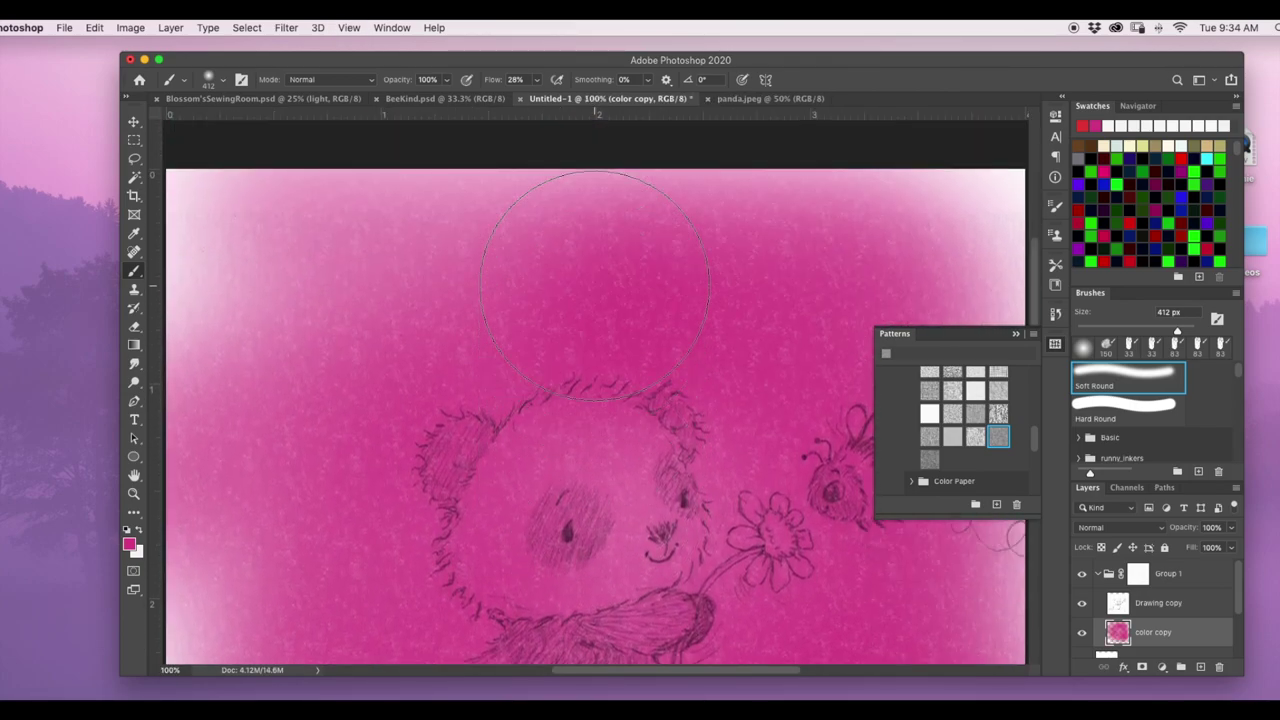
{"action": "key", "text": "super+minus"}
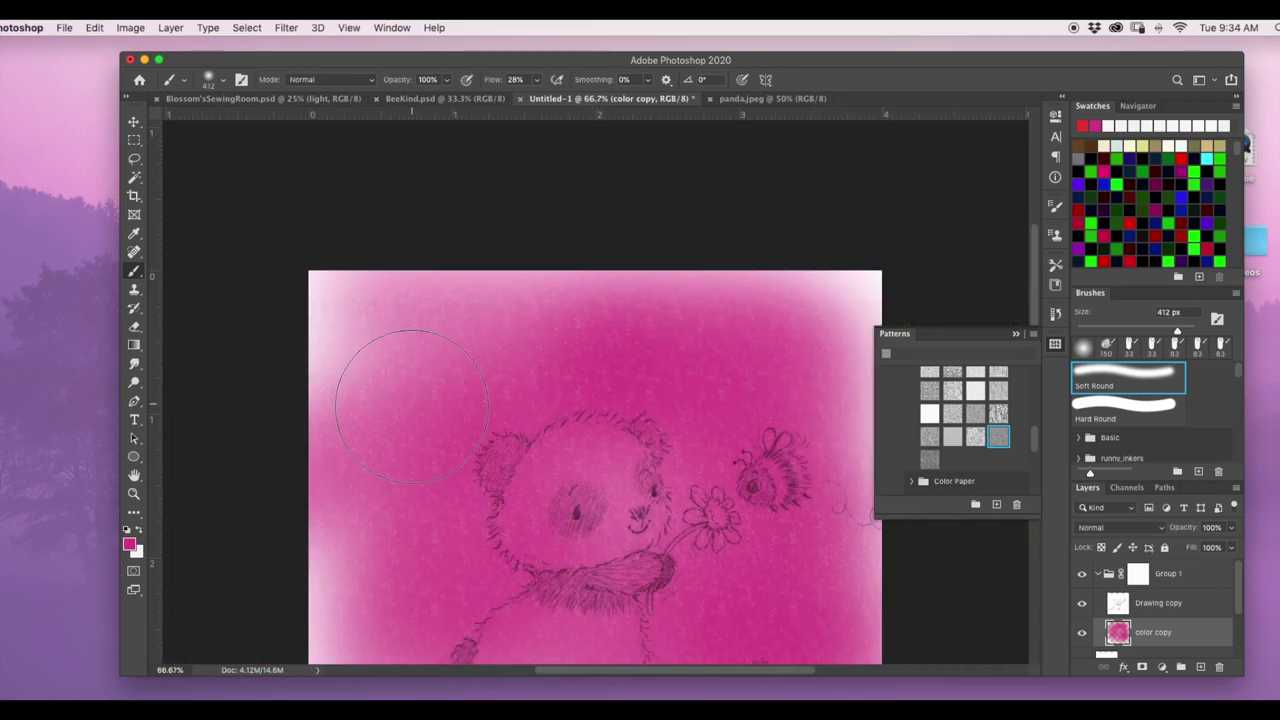
{"action": "mouse_move", "coordinate": [357, 343]}
{"action": "left_mouse_down"}
{"action": "mouse_move", "coordinate": [350, 402]}
{"action": "mouse_move", "coordinate": [464, 307]}
{"action": "mouse_move", "coordinate": [760, 282]}
{"action": "mouse_move", "coordinate": [823, 330]}
{"action": "left_mouse_up"}
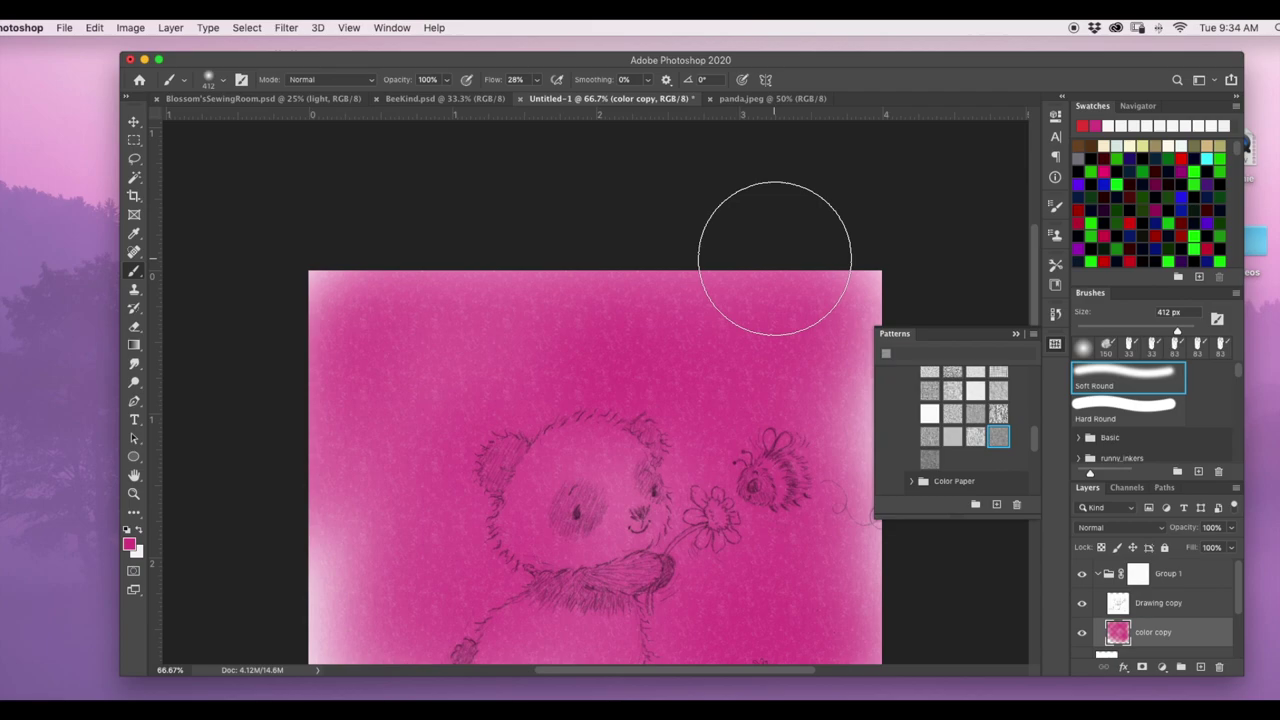
{"action": "scroll", "coordinate": [775, 255], "scroll_direction": "down", "scroll_amount": 3}
{"action": "scroll", "coordinate": [775, 255], "scroll_direction": "up", "scroll_amount": 2}
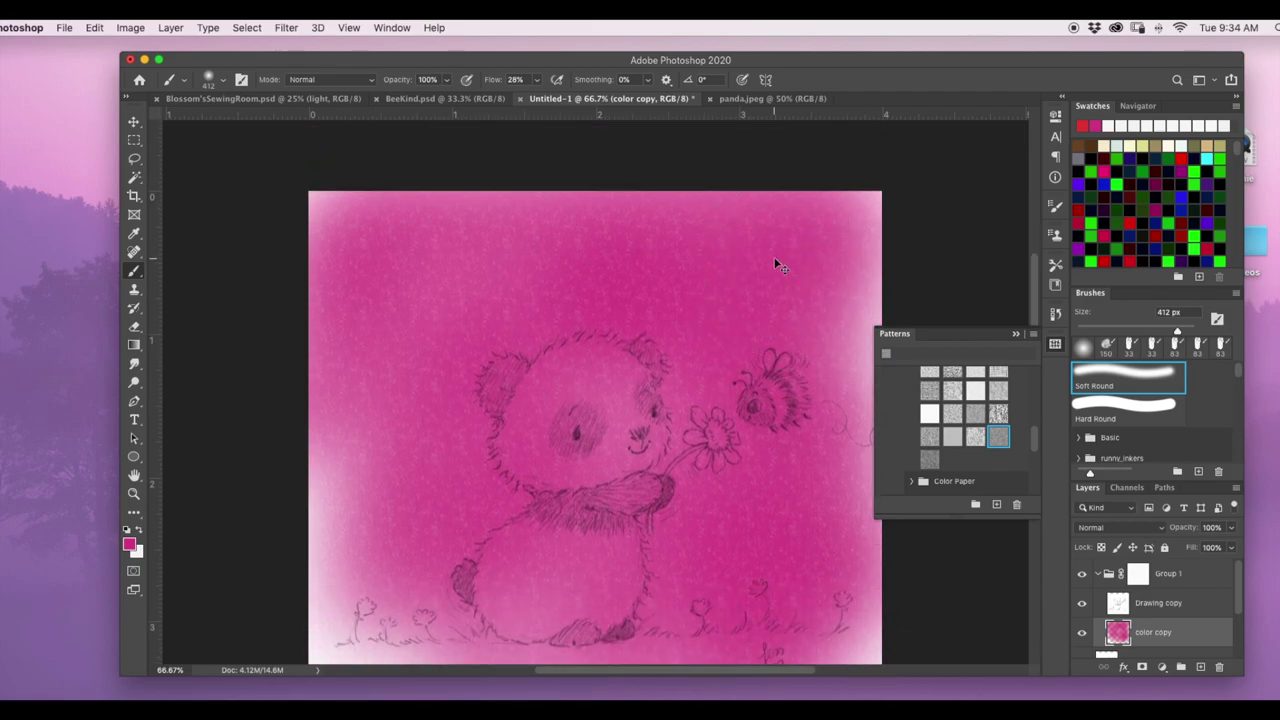
Undo the pink wash, hide Group 1, show the original Drawing layer and select the color layer
{"action": "key", "text": "super+z"}
{"action": "key", "text": "super+z"}
{"action": "key", "text": "super+z"}
{"action": "key", "text": "super+z"}
{"action": "key", "text": "super+z"}
{"action": "key", "text": "super+z"}
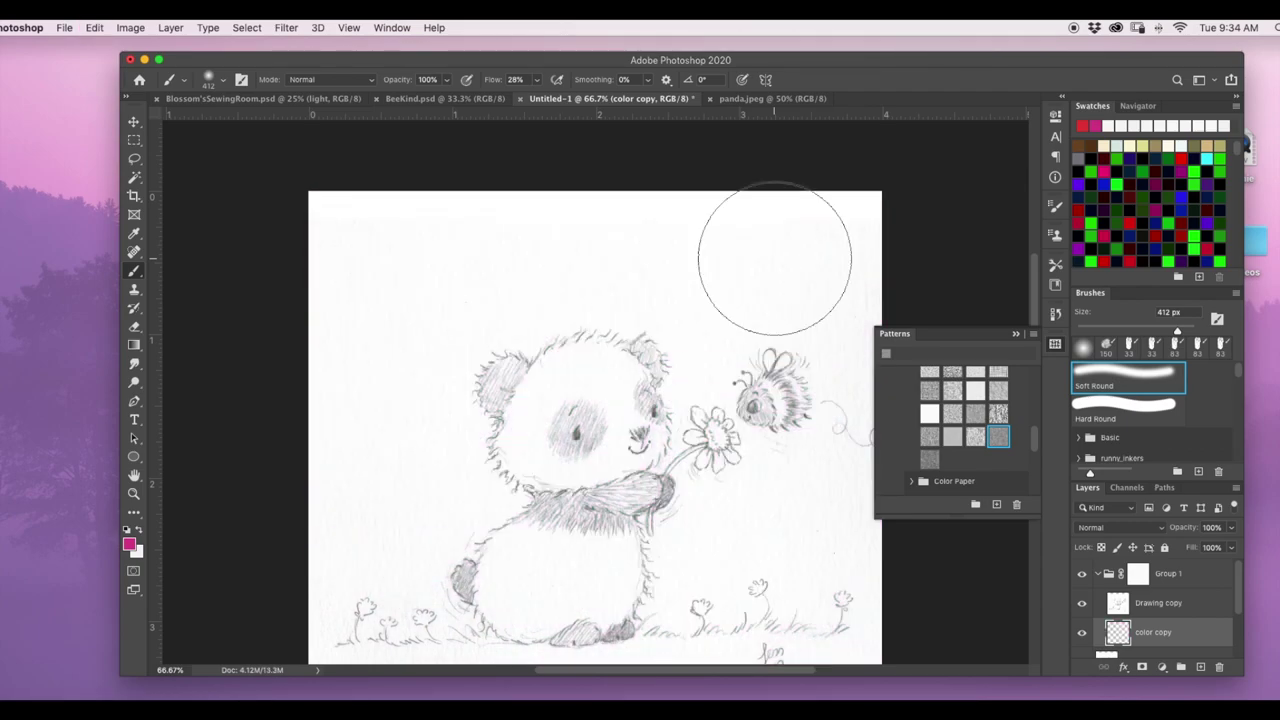
{"action": "key", "text": "super+minus"}
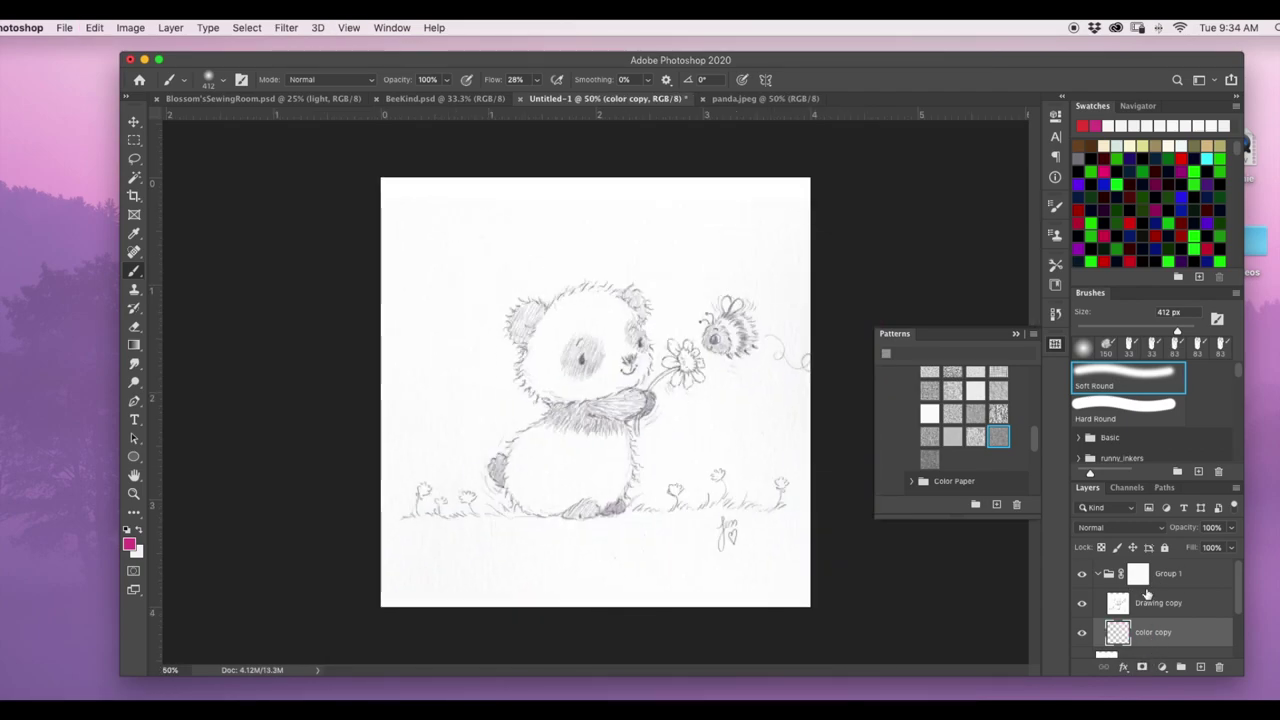
{"action": "left_click", "coordinate": [1081, 575]}
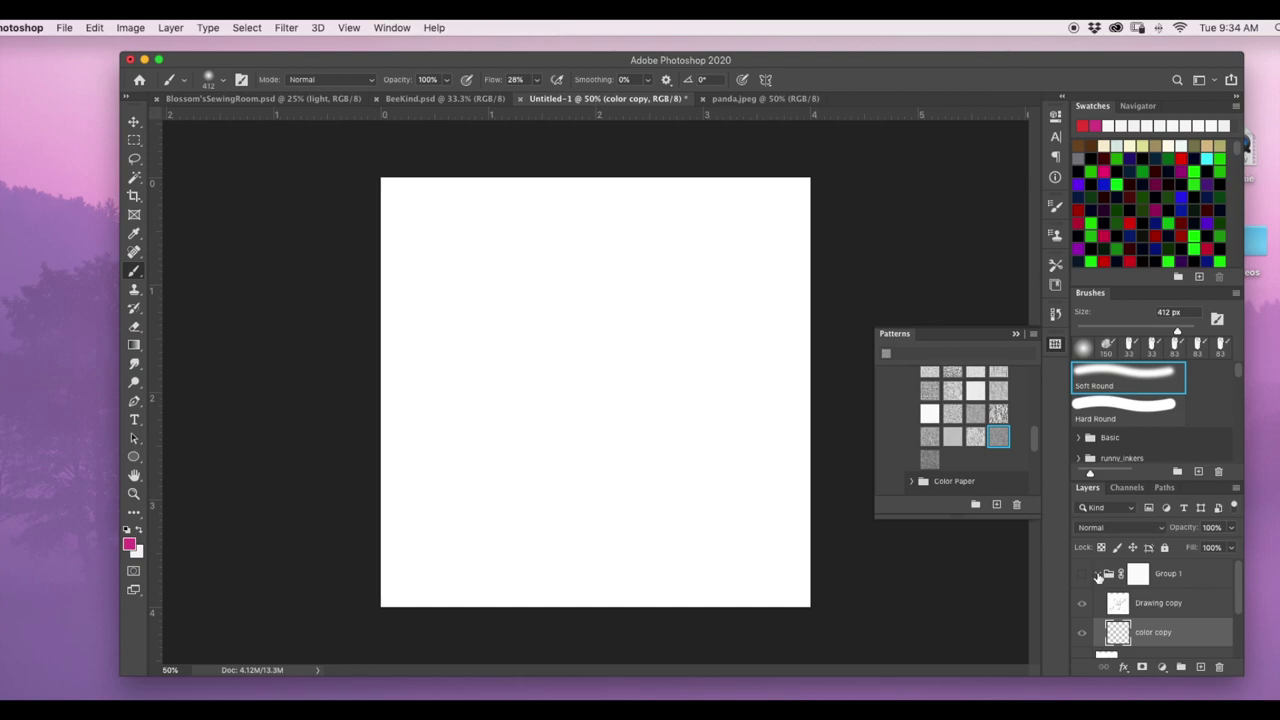
{"action": "left_click", "coordinate": [1099, 575]}
{"action": "left_click_drag", "start_coordinate": [1240, 592], "coordinate": [1240, 613]}
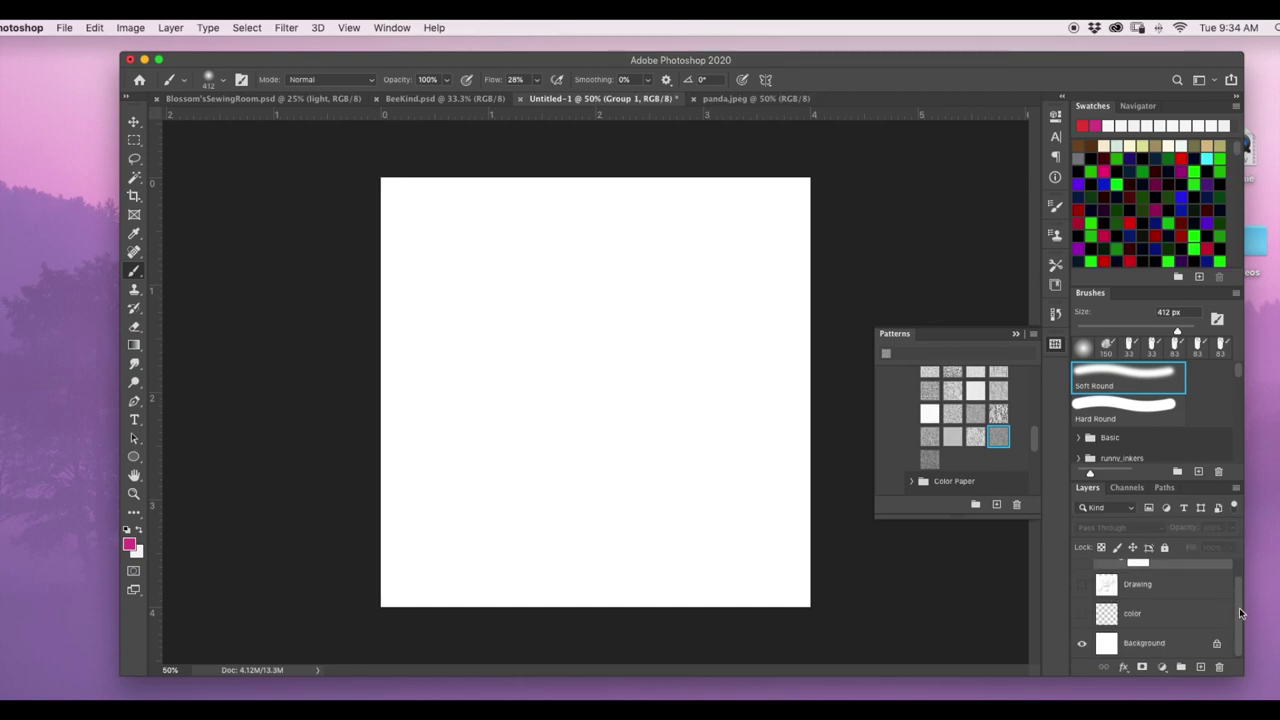
{"action": "left_click", "coordinate": [1088, 585]}
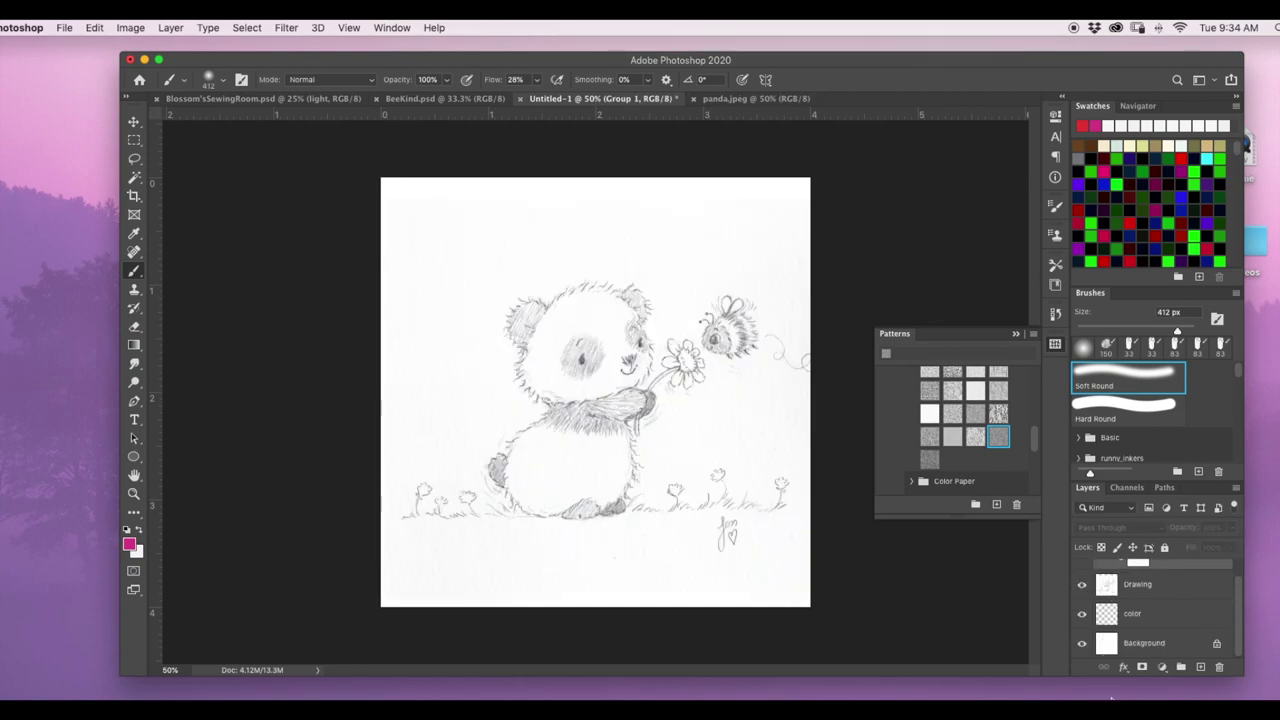
{"action": "left_click", "coordinate": [1138, 617]}
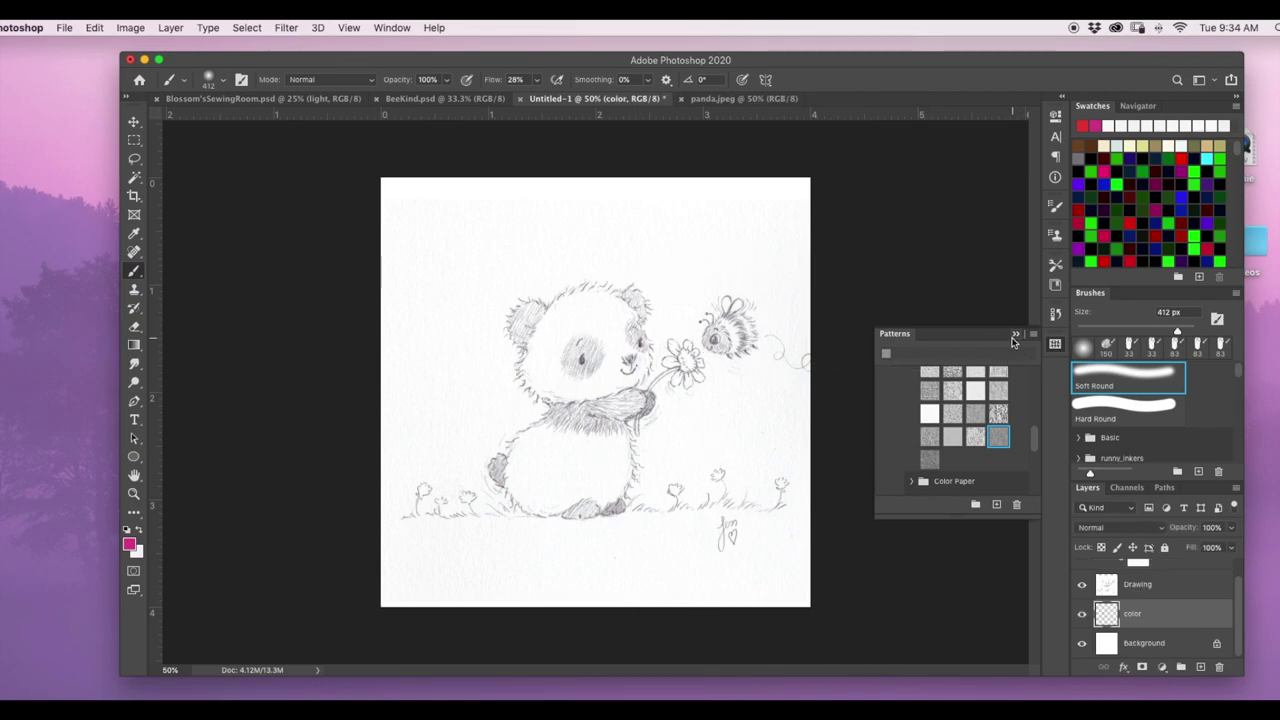
{"action": "left_click", "coordinate": [1014, 336]}
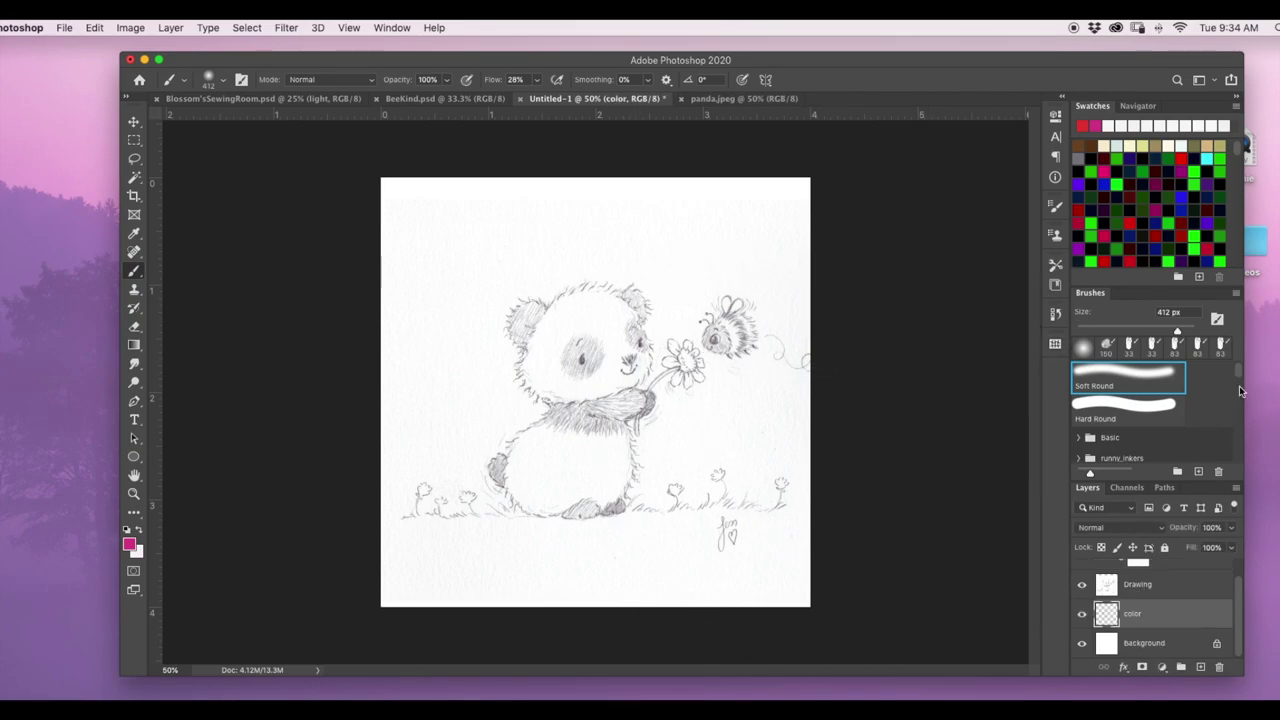
Select the Kyle's Real Watercolor - Round Robin brush at 70 px in the Brushes panel
{"action": "mouse_move", "coordinate": [1238, 375]}
{"action": "left_mouse_down"}
{"action": "mouse_move", "coordinate": [1238, 462]}
{"action": "mouse_move", "coordinate": [1238, 449]}
{"action": "left_mouse_up"}
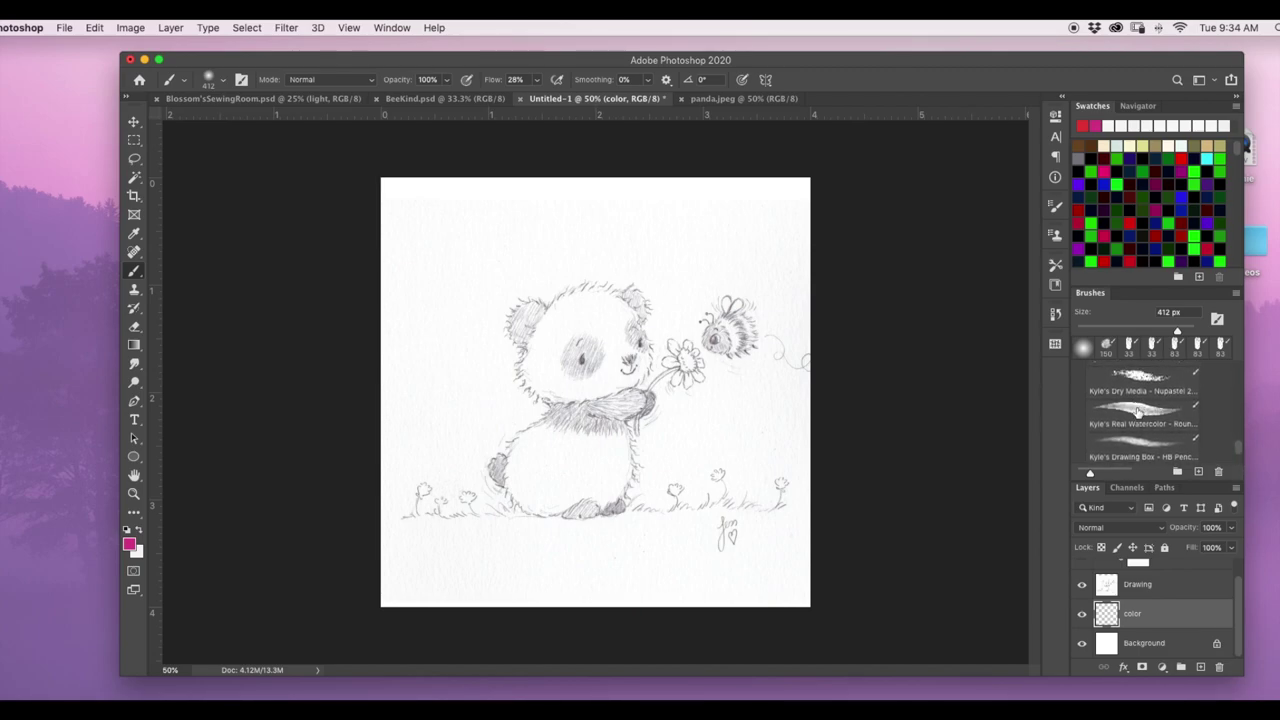
{"action": "scroll", "coordinate": [1180, 432], "scroll_direction": "down", "scroll_amount": 1}
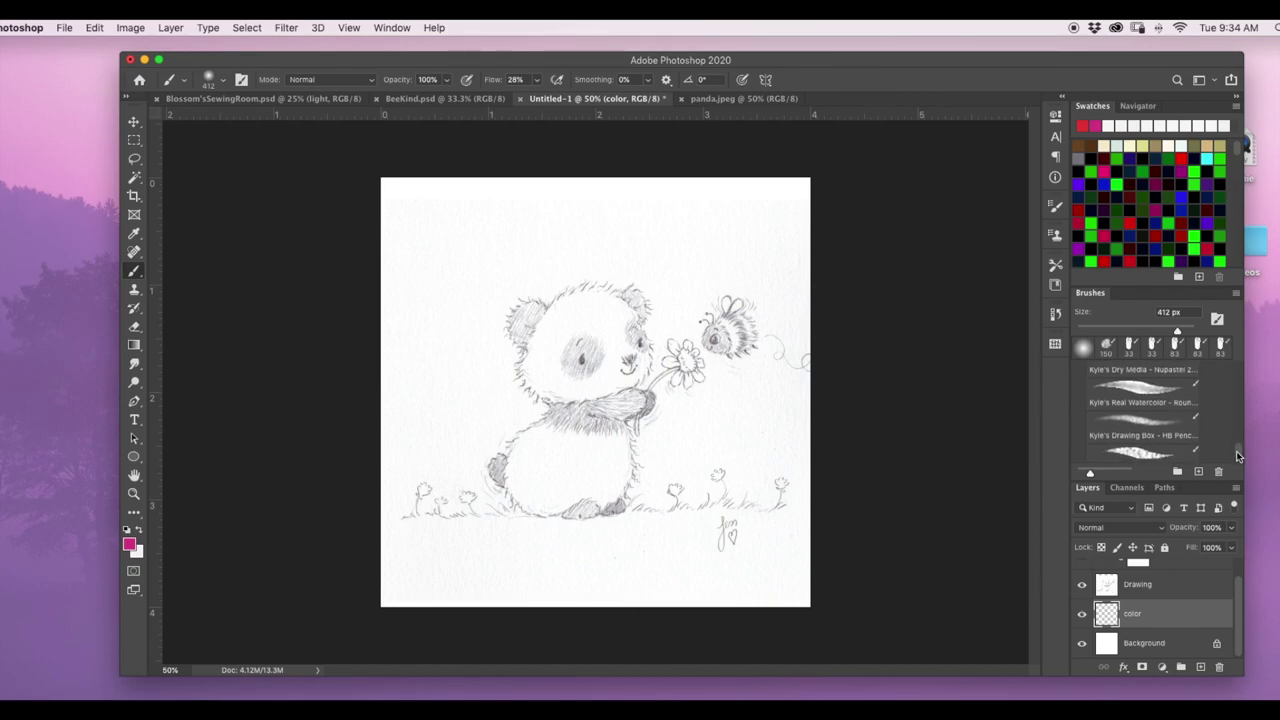
{"action": "left_click", "coordinate": [1138, 405]}
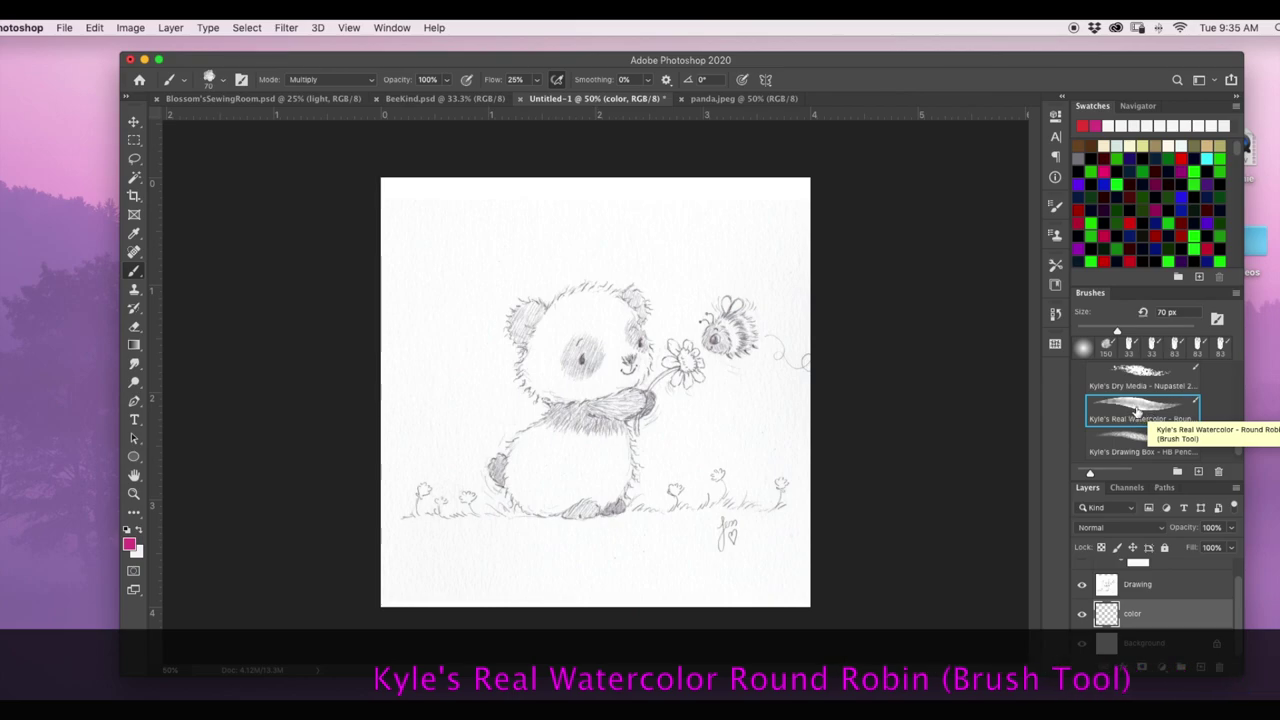
{"action": "scroll", "coordinate": [1235, 450], "scroll_direction": "up", "scroll_amount": 3}
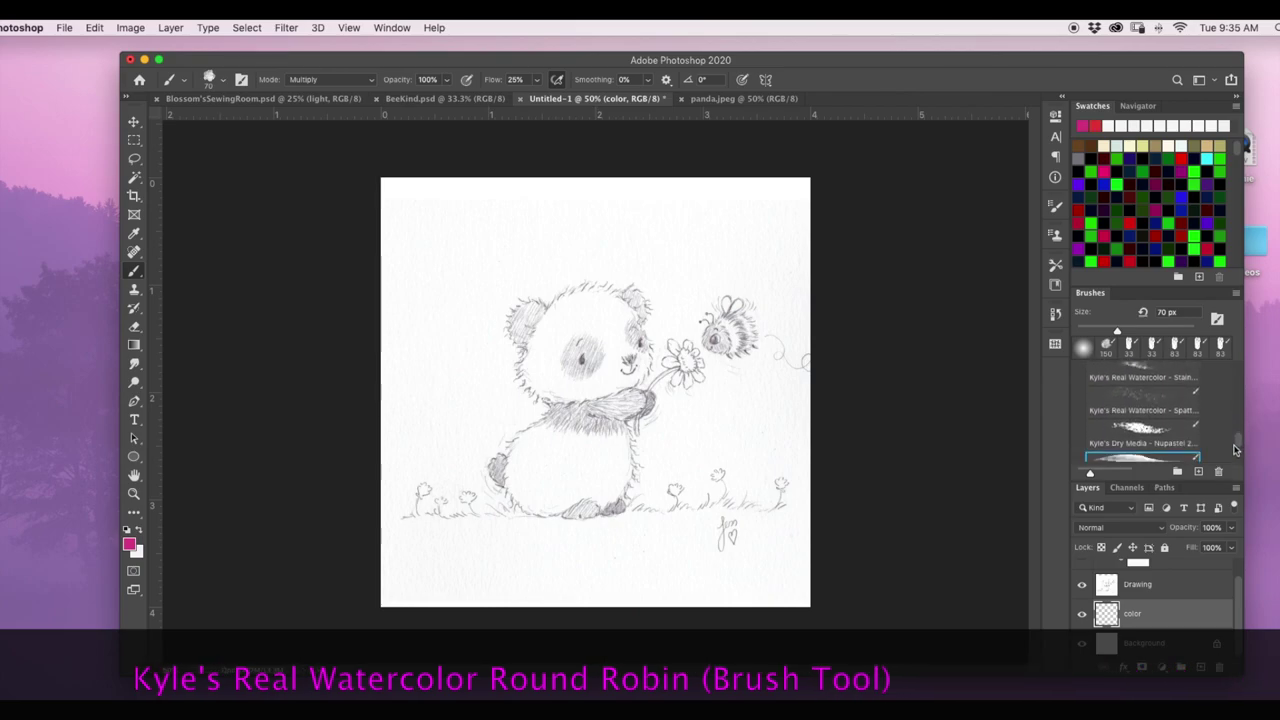
{"action": "scroll", "coordinate": [1235, 450], "scroll_direction": "down", "scroll_amount": 3}
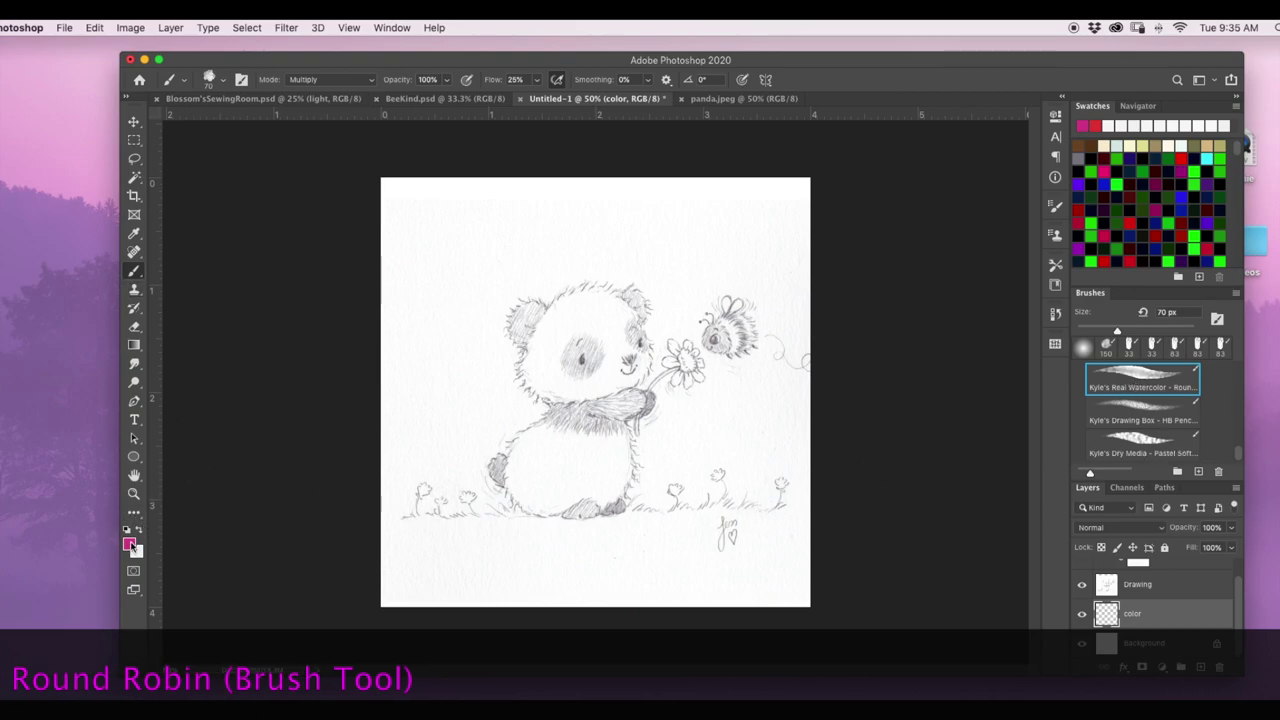
{"action": "left_click", "coordinate": [131, 546]}
Pick a near-white warm tint and test a beige wash on the panda's ear and cheek, then undo
{"action": "left_click", "coordinate": [1118, 668]}
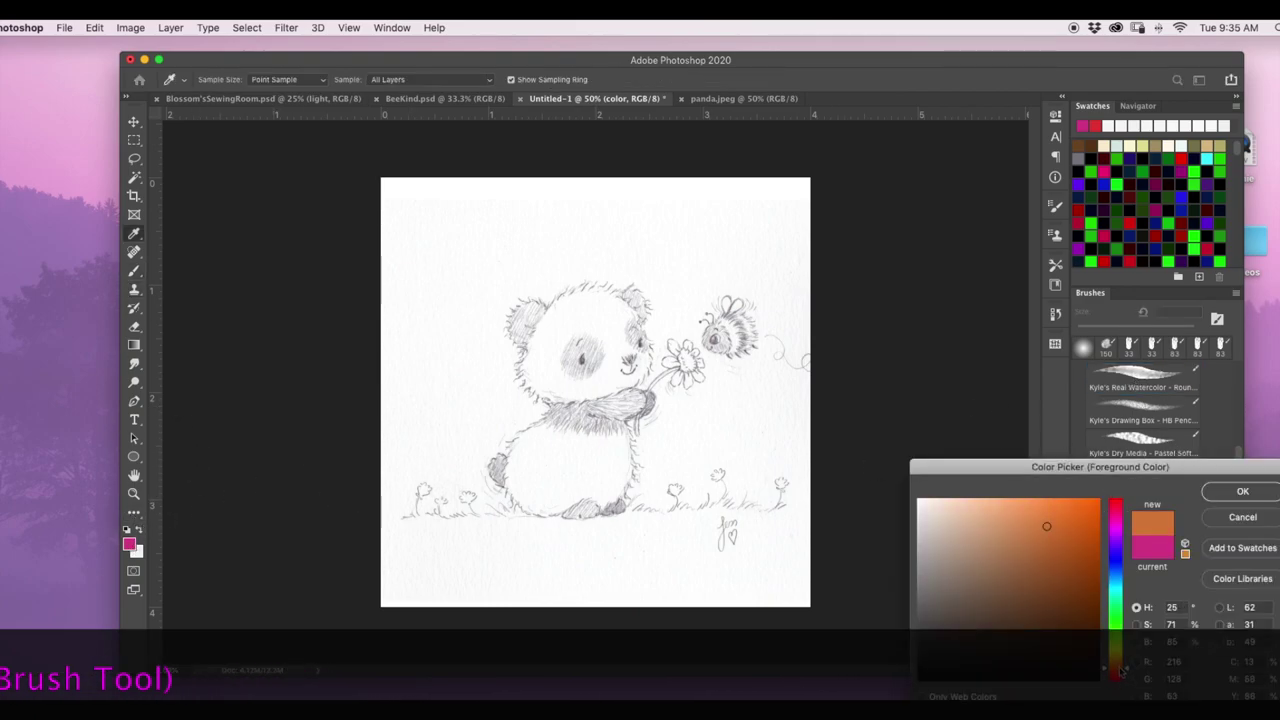
{"action": "left_click_drag", "start_coordinate": [1120, 670], "coordinate": [1123, 666]}
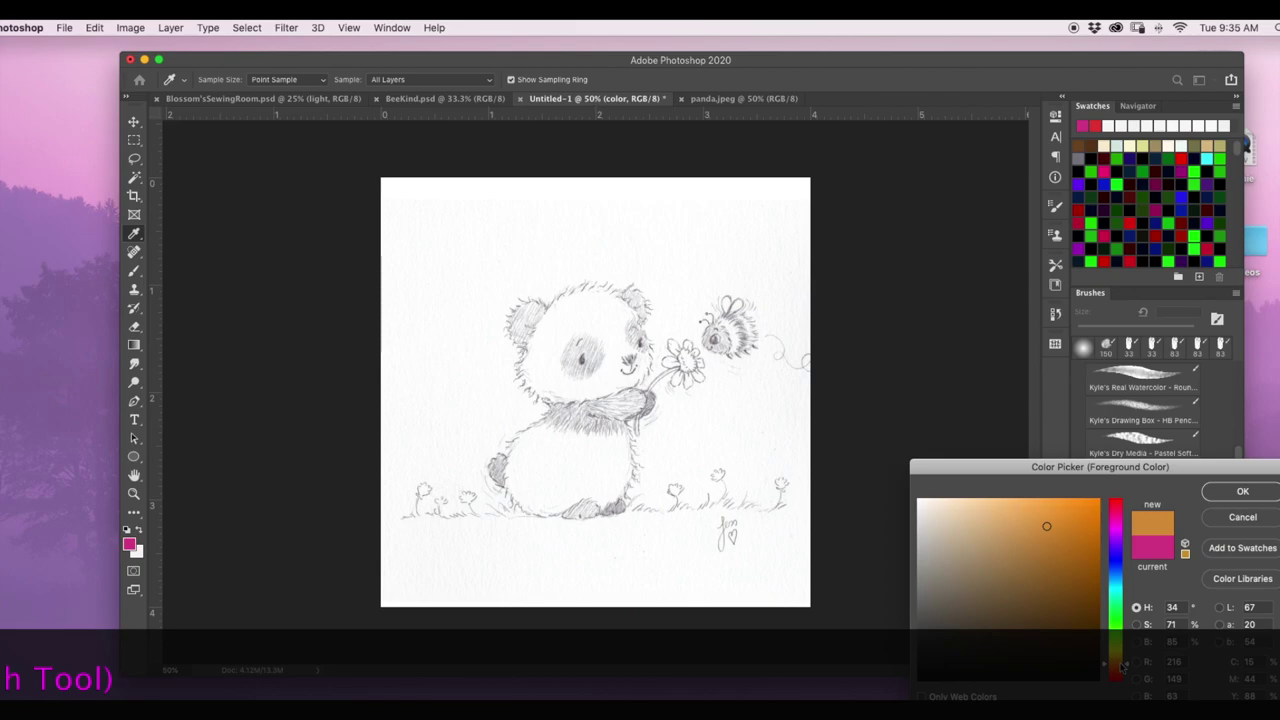
{"action": "left_click", "coordinate": [930, 507]}
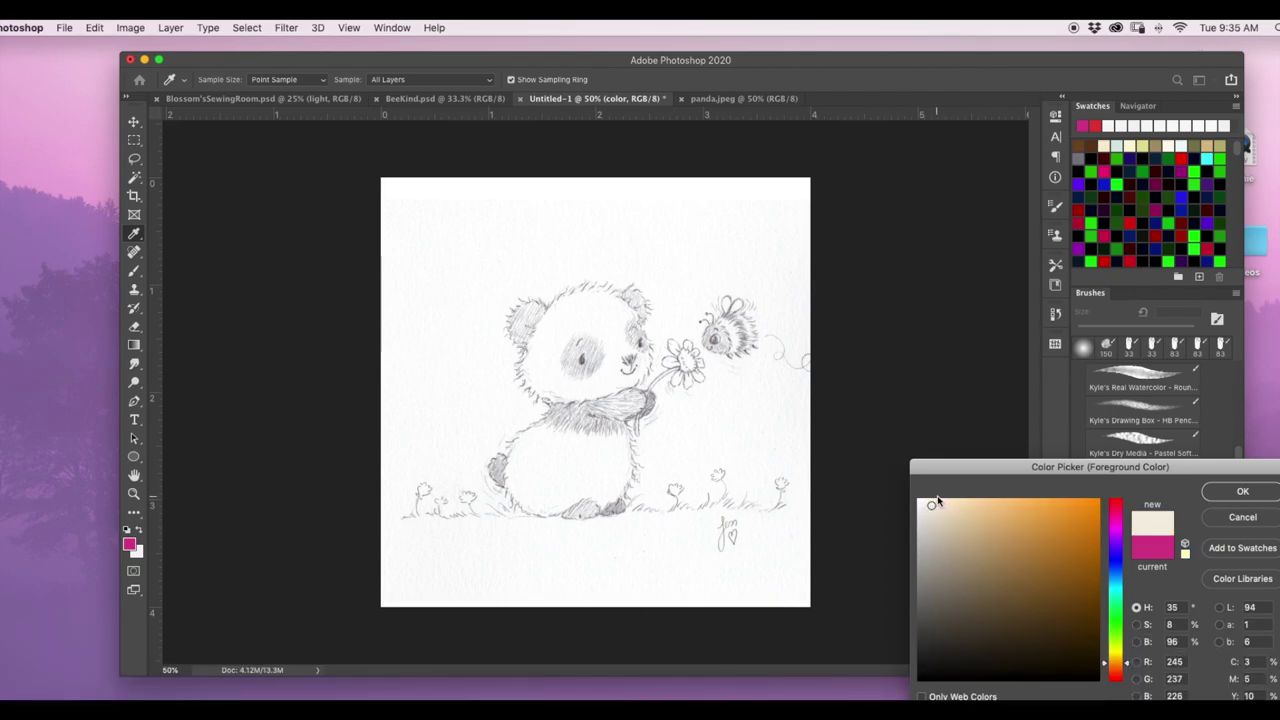
{"action": "left_click", "coordinate": [1217, 493]}
{"action": "key", "text": "b"}
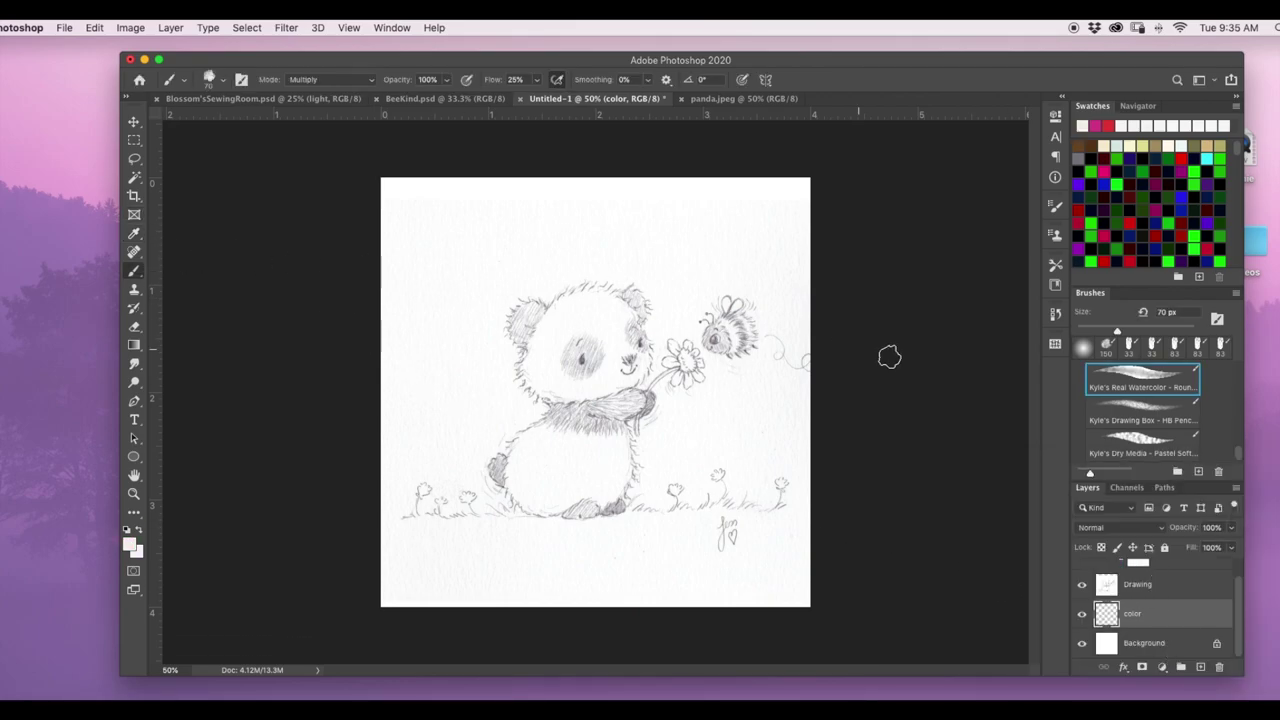
{"action": "mouse_move", "coordinate": [552, 305]}
{"action": "left_mouse_down"}
{"action": "mouse_move", "coordinate": [533, 367]}
{"action": "mouse_move", "coordinate": [540, 379]}
{"action": "mouse_move", "coordinate": [571, 368]}
{"action": "left_mouse_up"}
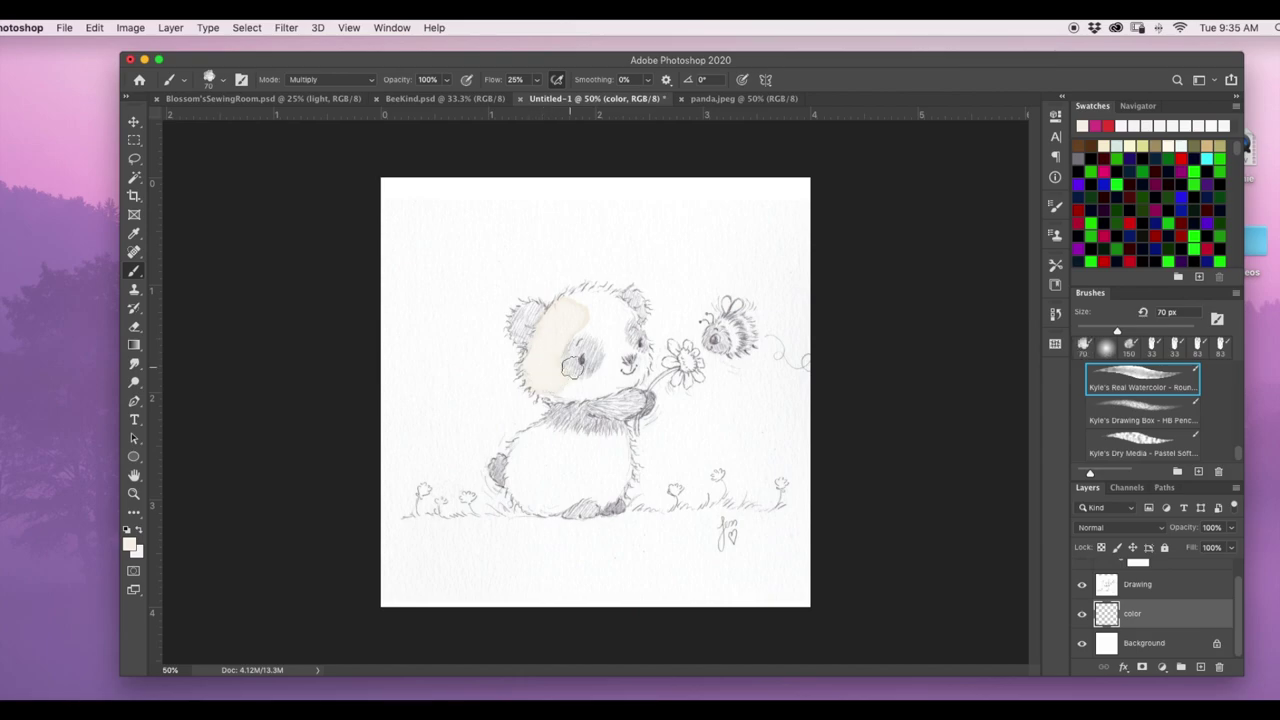
{"action": "key", "text": "super+z"}
Wash a lighter cream over the panda's face and lower body, then lower opacity to about 42%
{"action": "left_click", "coordinate": [130, 543]}
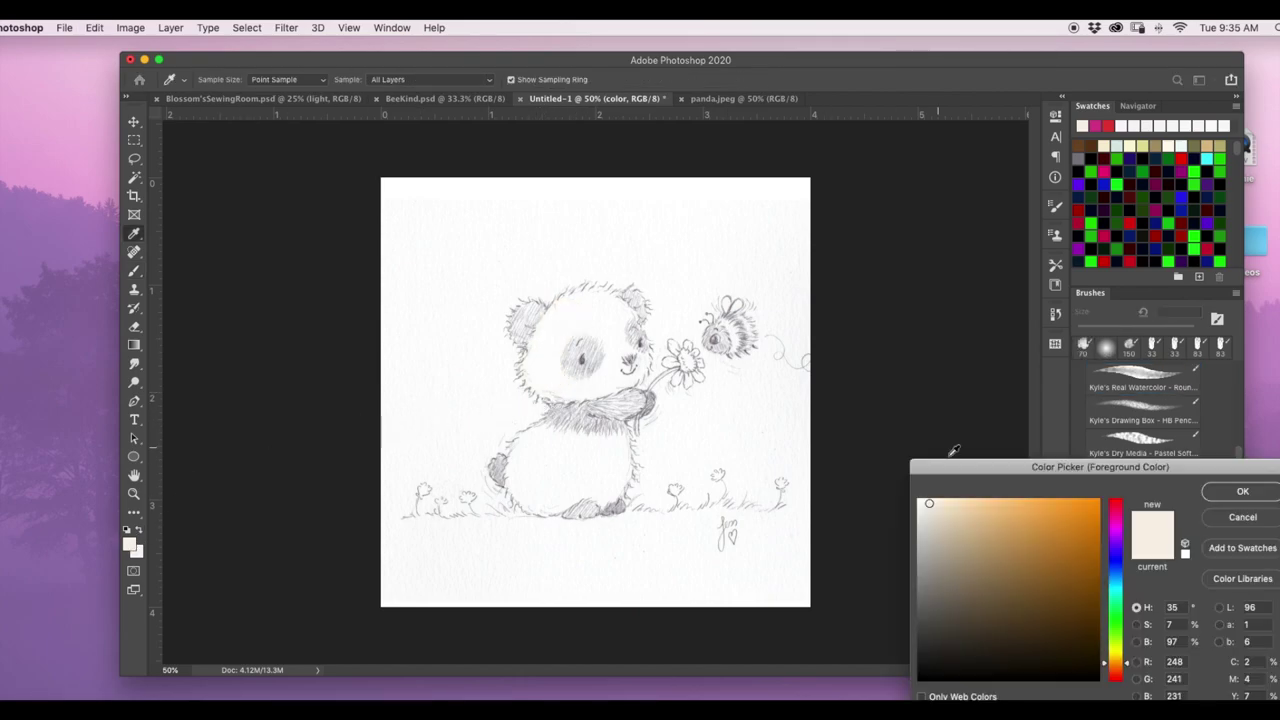
{"action": "left_click", "coordinate": [1242, 491]}
{"action": "mouse_move", "coordinate": [536, 352]}
{"action": "left_mouse_down"}
{"action": "mouse_move", "coordinate": [545, 386]}
{"action": "mouse_move", "coordinate": [596, 371]}
{"action": "mouse_move", "coordinate": [582, 311]}
{"action": "mouse_move", "coordinate": [624, 320]}
{"action": "left_mouse_up"}
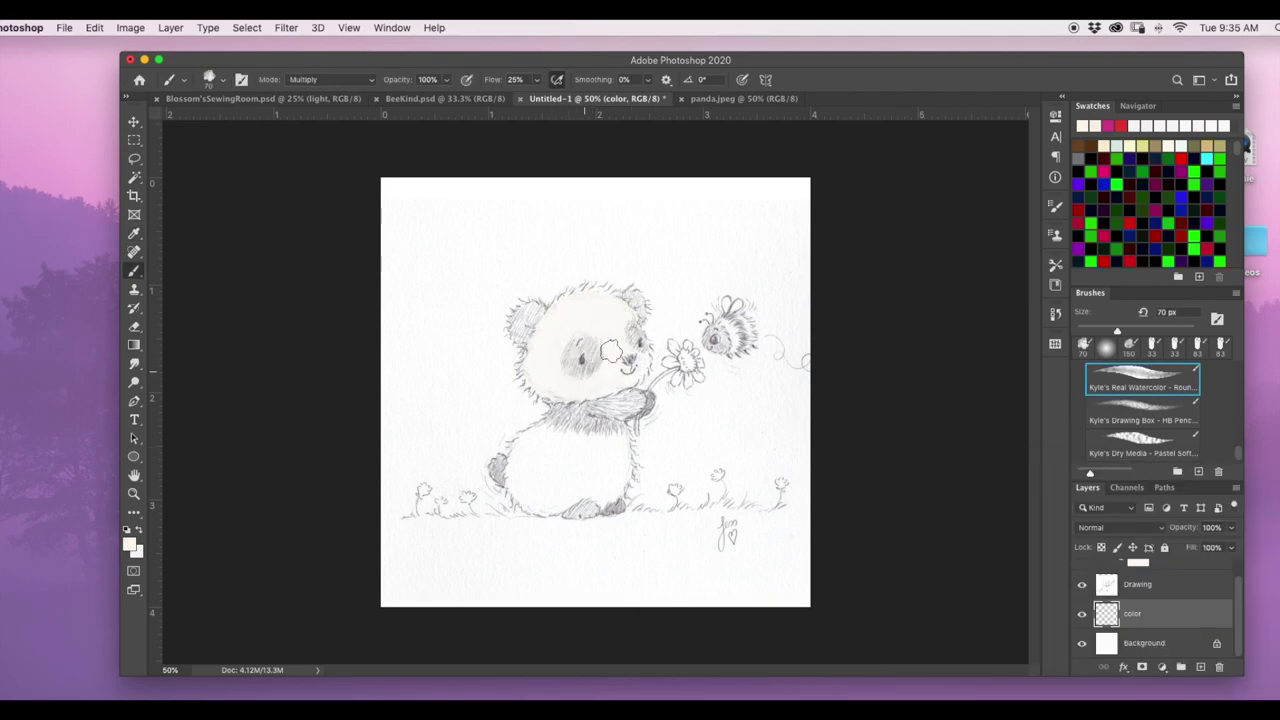
{"action": "mouse_move", "coordinate": [538, 443]}
{"action": "left_mouse_down"}
{"action": "mouse_move", "coordinate": [539, 490]}
{"action": "mouse_move", "coordinate": [586, 467]}
{"action": "mouse_move", "coordinate": [615, 487]}
{"action": "left_mouse_up"}
{"action": "left_click_drag", "start_coordinate": [448, 84], "coordinate": [411, 99]}
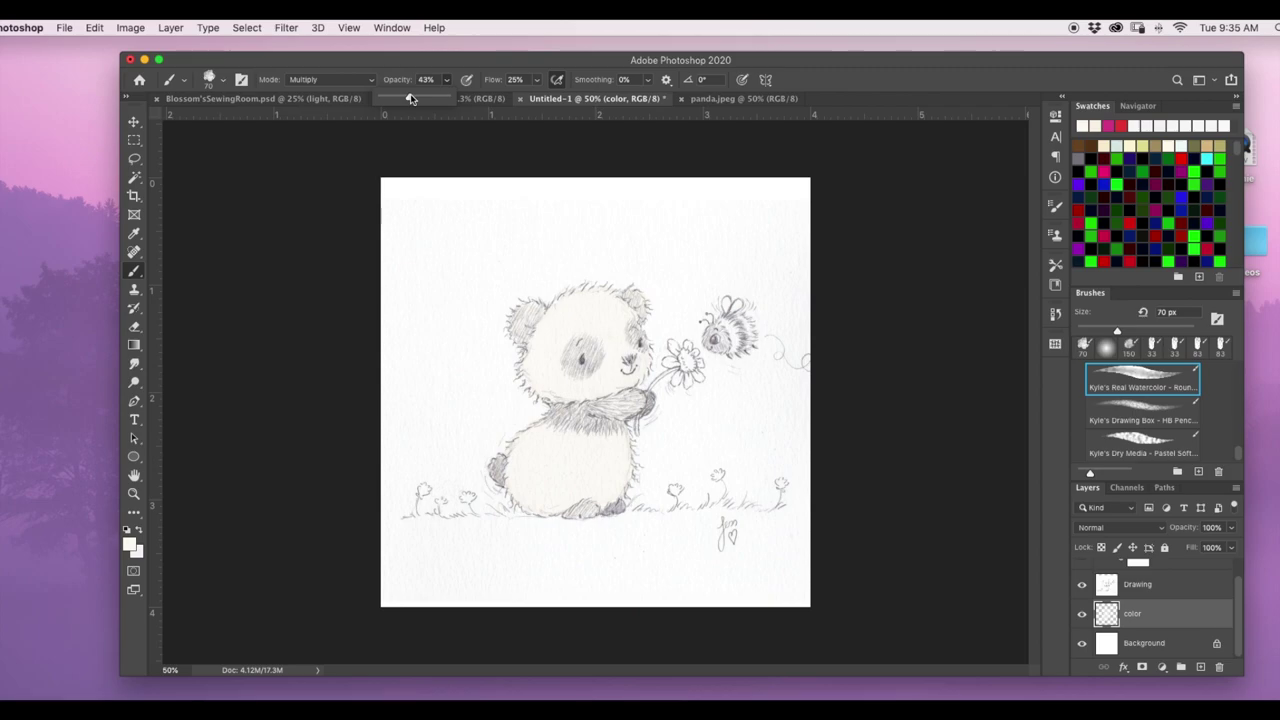
Wash beige over the panda's face again, deepening it at 50% brush opacity
{"action": "key", "text": "0"}
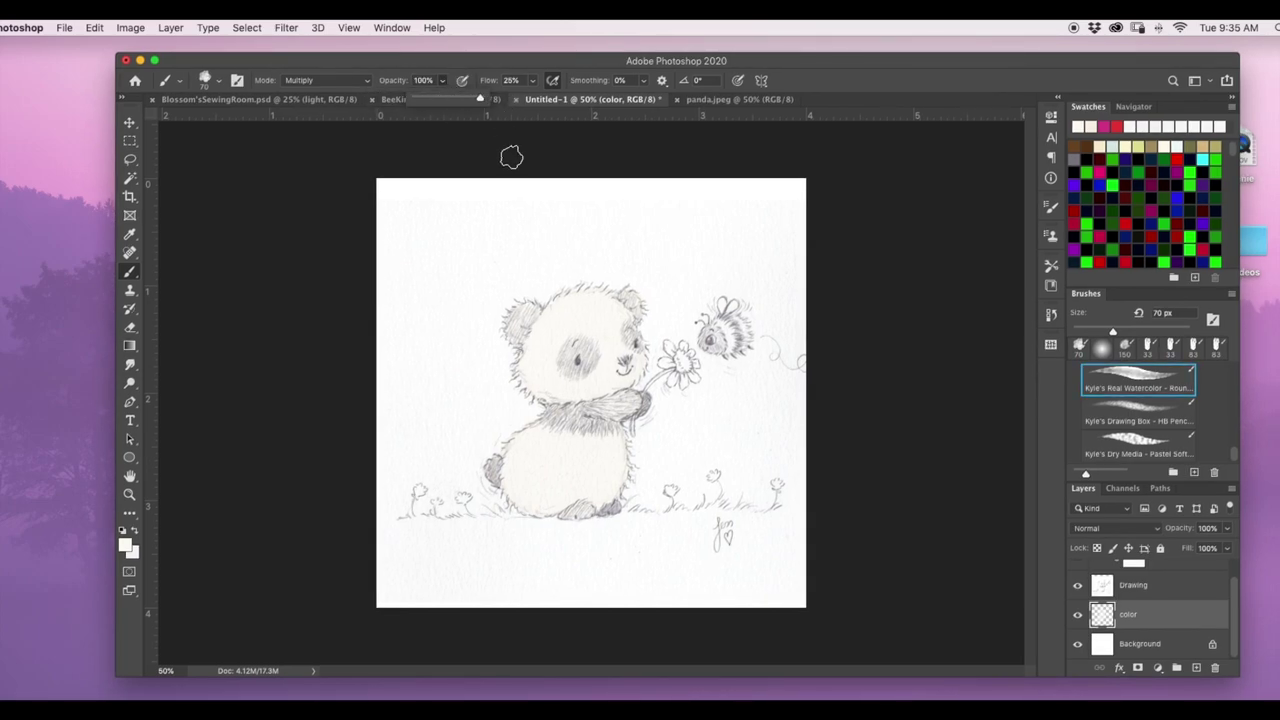
{"action": "mouse_move", "coordinate": [605, 340]}
{"action": "left_mouse_down"}
{"action": "mouse_move", "coordinate": [588, 310]}
{"action": "mouse_move", "coordinate": [556, 380]}
{"action": "mouse_move", "coordinate": [604, 336]}
{"action": "mouse_move", "coordinate": [620, 368]}
{"action": "left_mouse_up"}
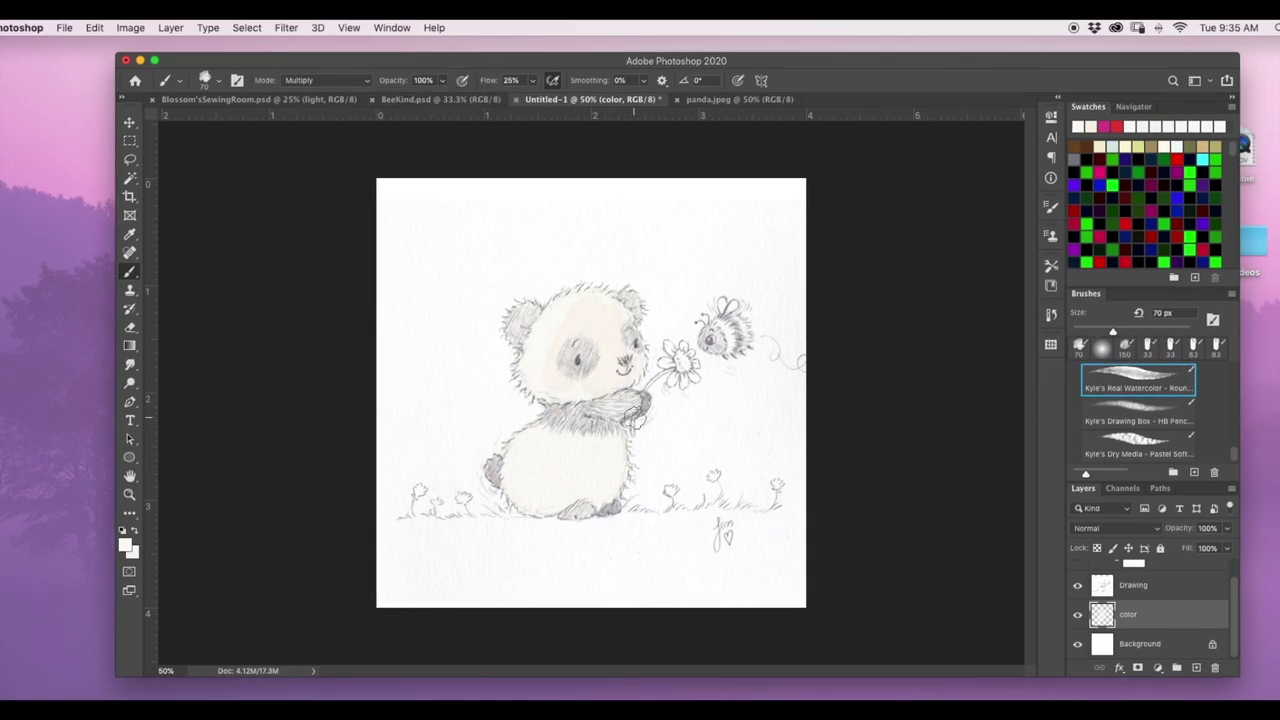
{"action": "left_click", "coordinate": [442, 80]}
{"action": "left_click_drag", "start_coordinate": [410, 100], "coordinate": [406, 100]}
{"action": "left_click", "coordinate": [562, 385]}
{"action": "mouse_move", "coordinate": [568, 334]}
{"action": "left_mouse_down"}
{"action": "mouse_move", "coordinate": [612, 322]}
{"action": "mouse_move", "coordinate": [592, 309]}
{"action": "mouse_move", "coordinate": [607, 372]}
{"action": "mouse_move", "coordinate": [601, 292]}
{"action": "left_mouse_up"}
{"action": "left_click", "coordinate": [443, 82]}
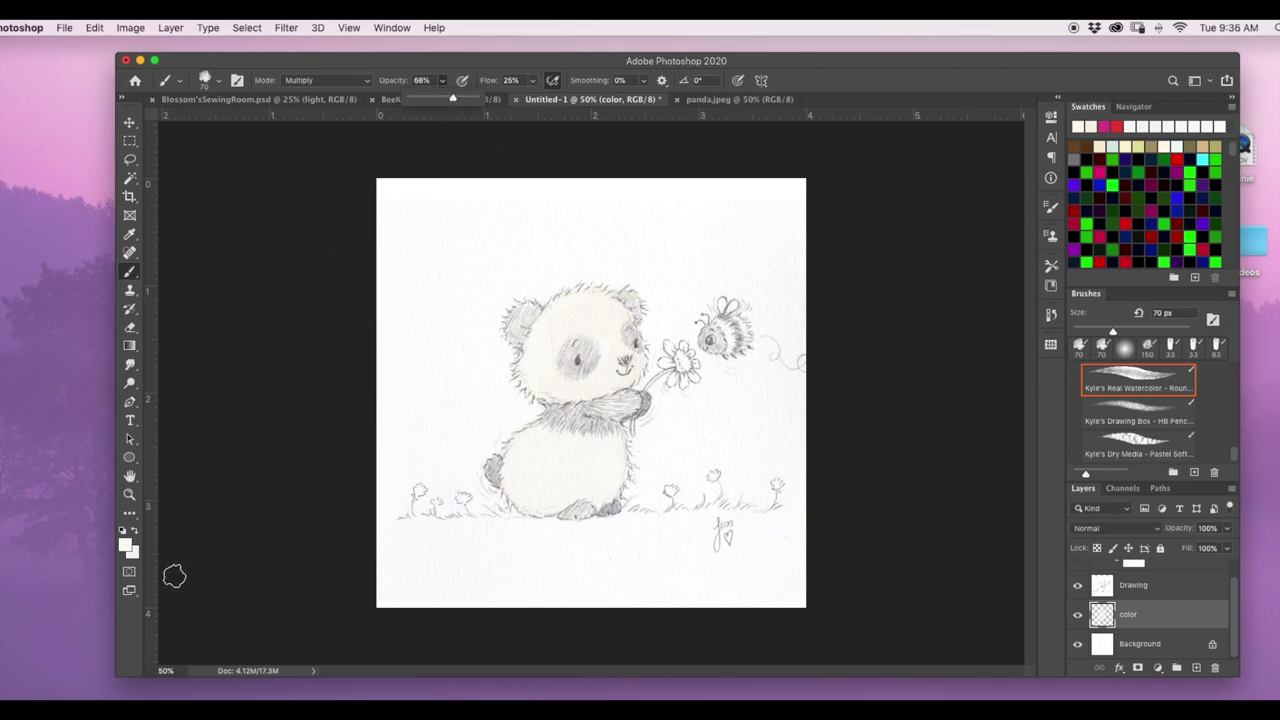
Switch to a slightly darker cream and dab it near the panda's mouth
{"action": "left_click", "coordinate": [126, 545]}
{"action": "left_click", "coordinate": [922, 505]}
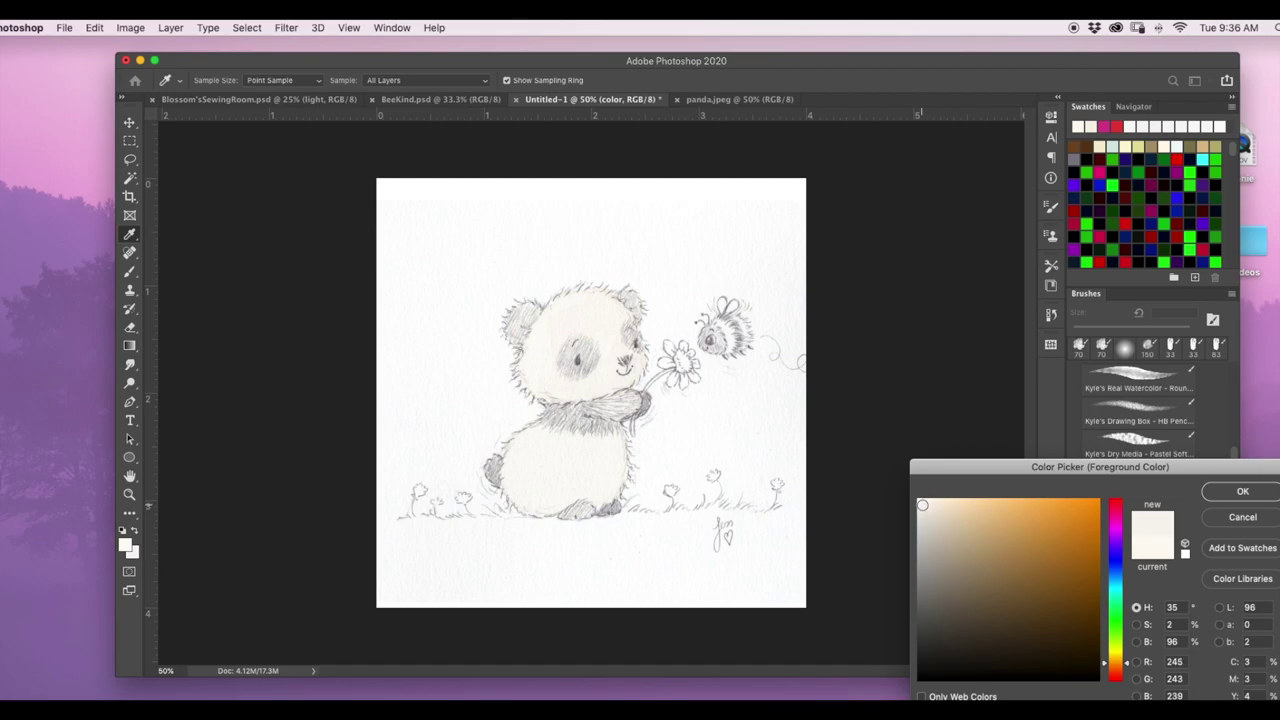
{"action": "left_click", "coordinate": [1242, 491]}
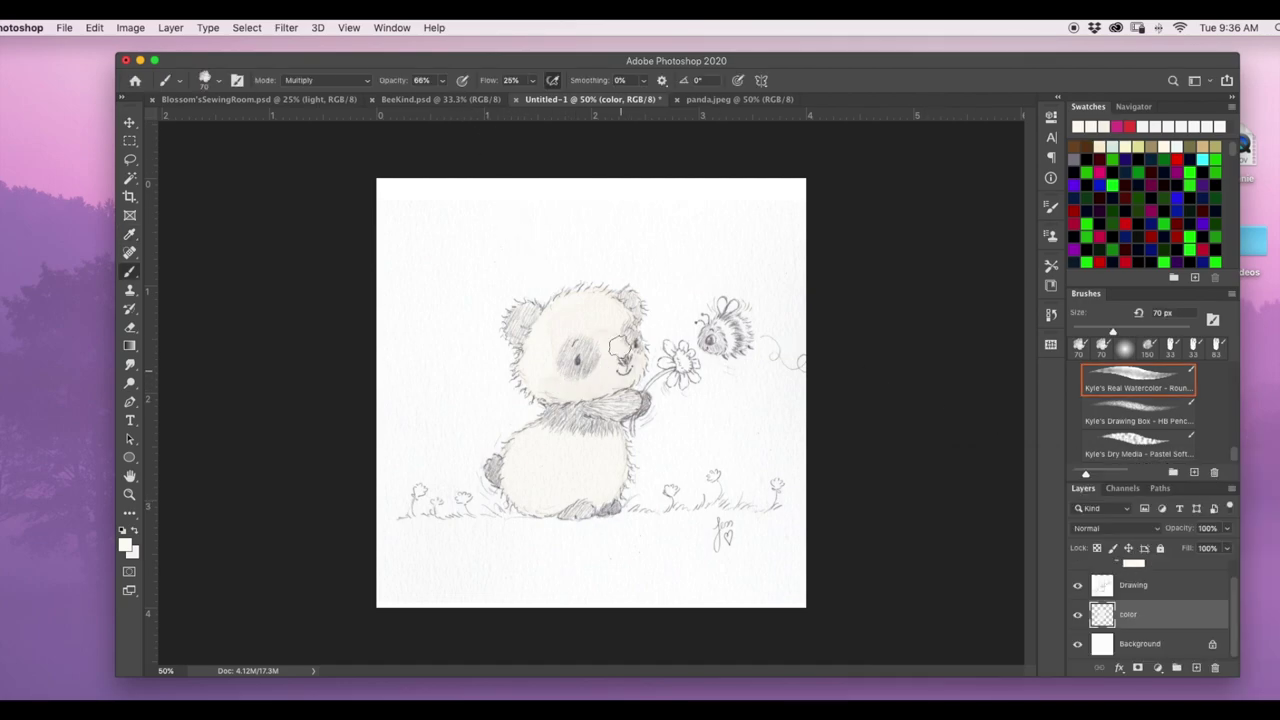
{"action": "left_click", "coordinate": [628, 370]}
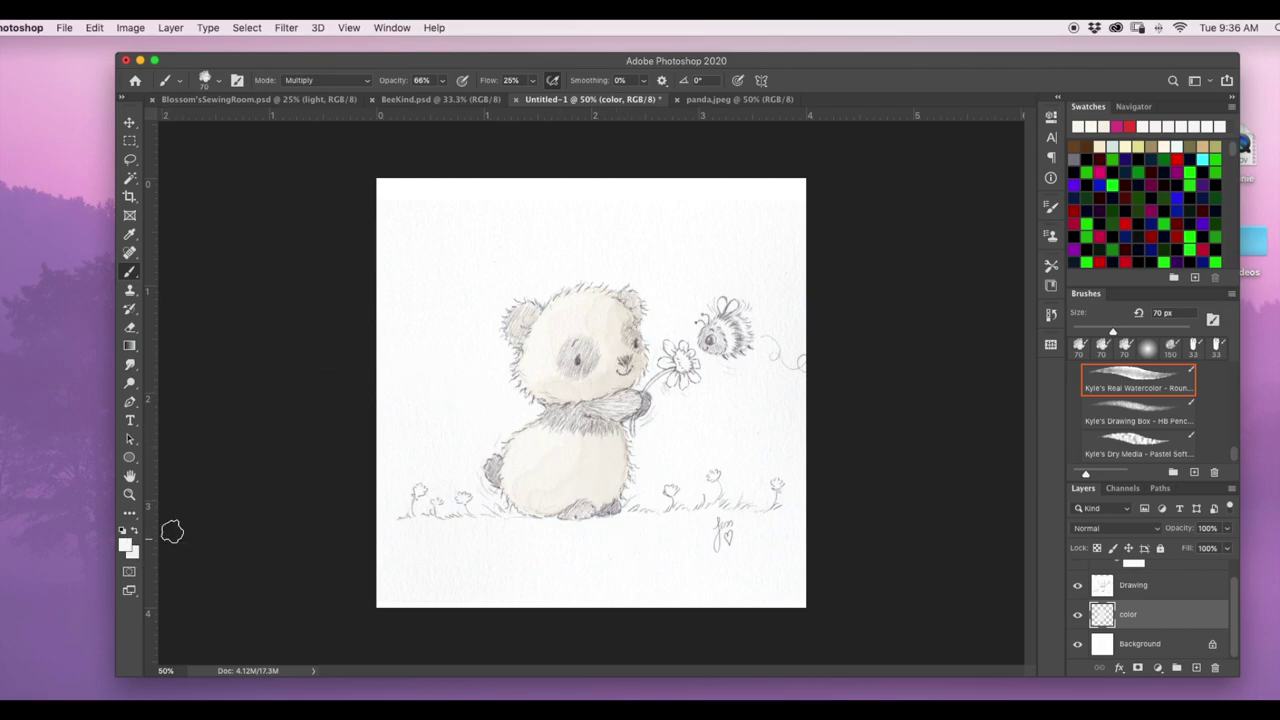
Shrink the brush to 28 px and paint cream shading on the panda's arm
{"action": "left_click", "coordinate": [212, 81]}
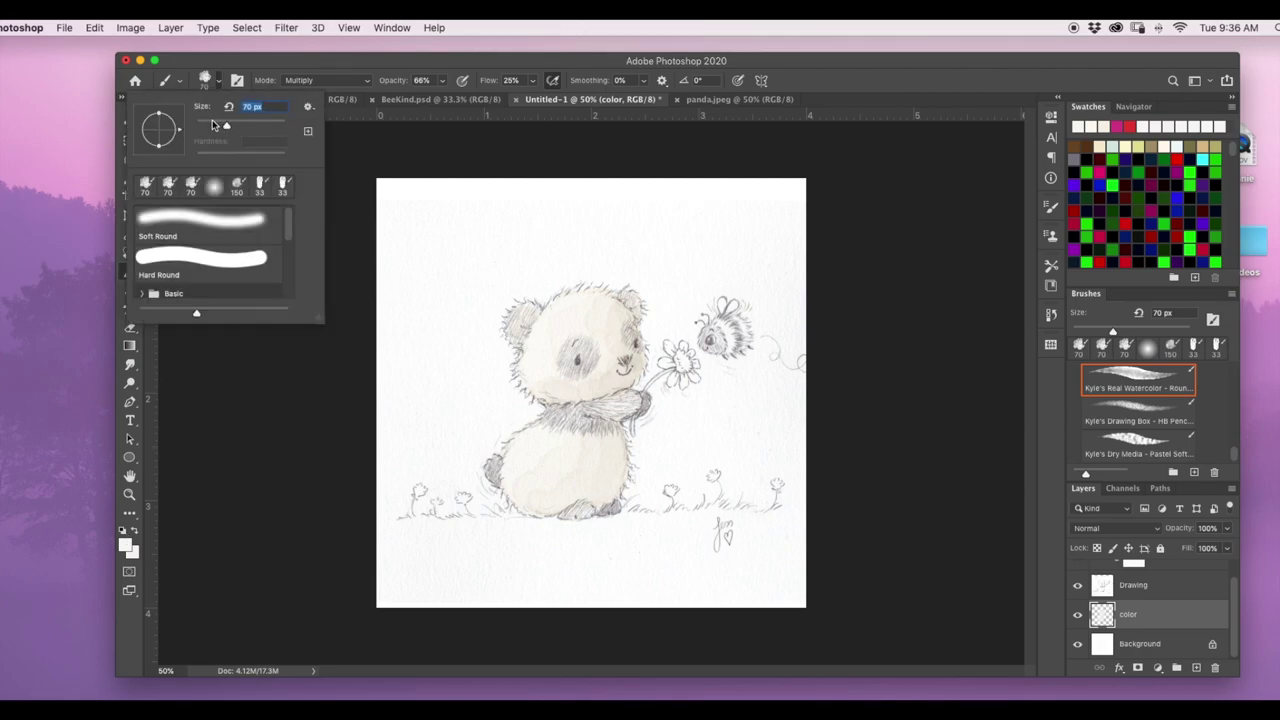
{"action": "left_click_drag", "start_coordinate": [213, 125], "coordinate": [208, 125]}
{"action": "left_click", "coordinate": [584, 498]}
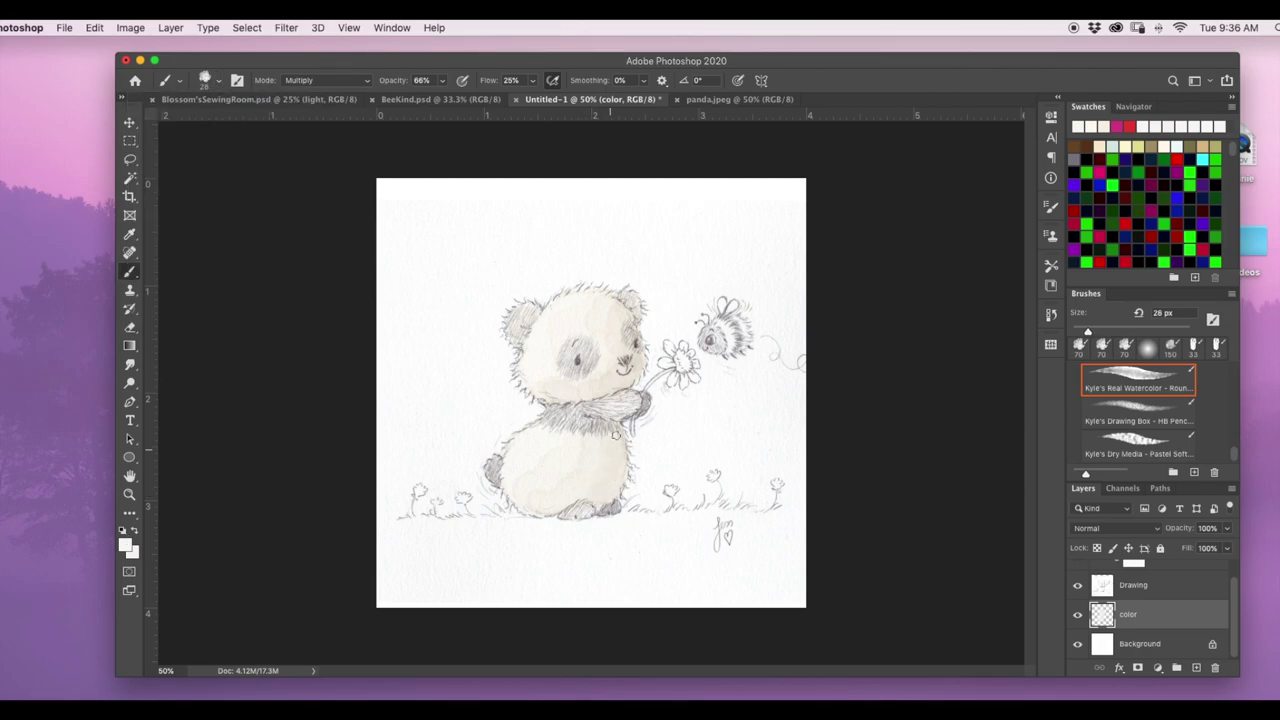
{"action": "mouse_move", "coordinate": [615, 490]}
{"action": "left_mouse_down"}
{"action": "mouse_move", "coordinate": [627, 470]}
{"action": "mouse_move", "coordinate": [622, 408]}
{"action": "left_mouse_up"}
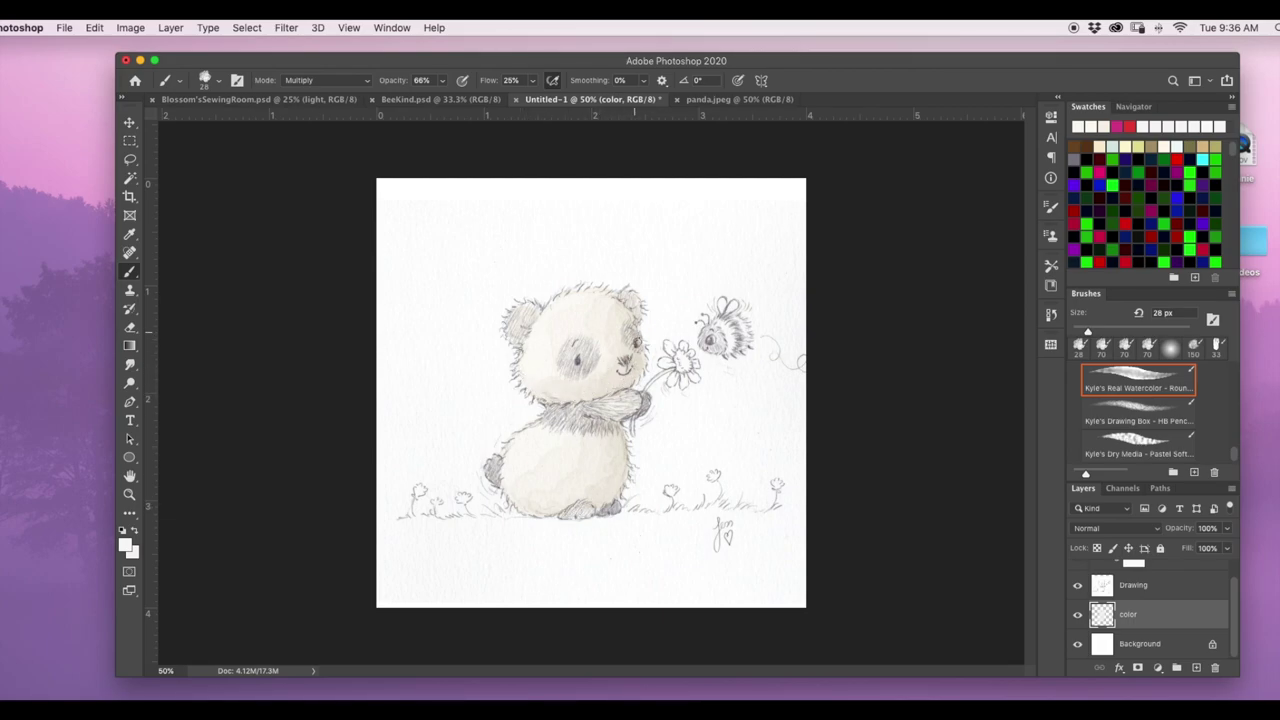
{"action": "left_click", "coordinate": [125, 546]}
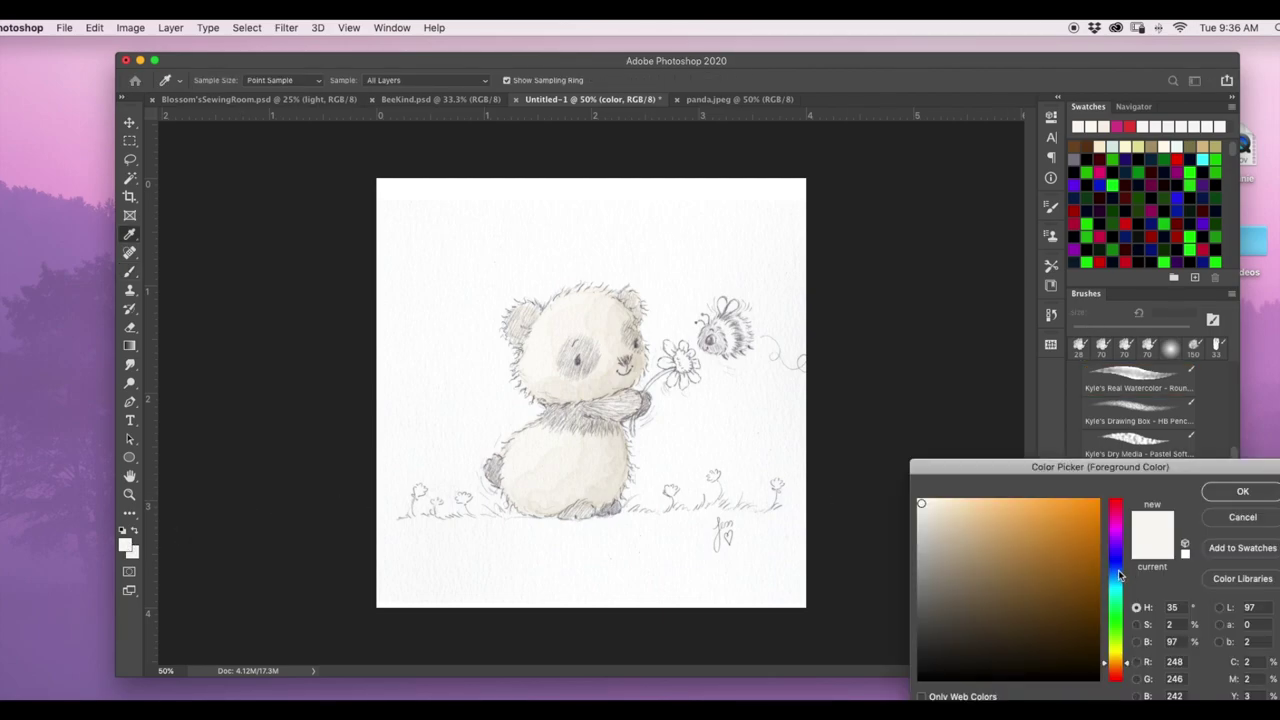
Pick a pale blue-grey (H 215, S 2%, B 86%) and set brush opacity to 100%
{"action": "left_click", "coordinate": [1118, 574]}
{"action": "left_click", "coordinate": [936, 512]}
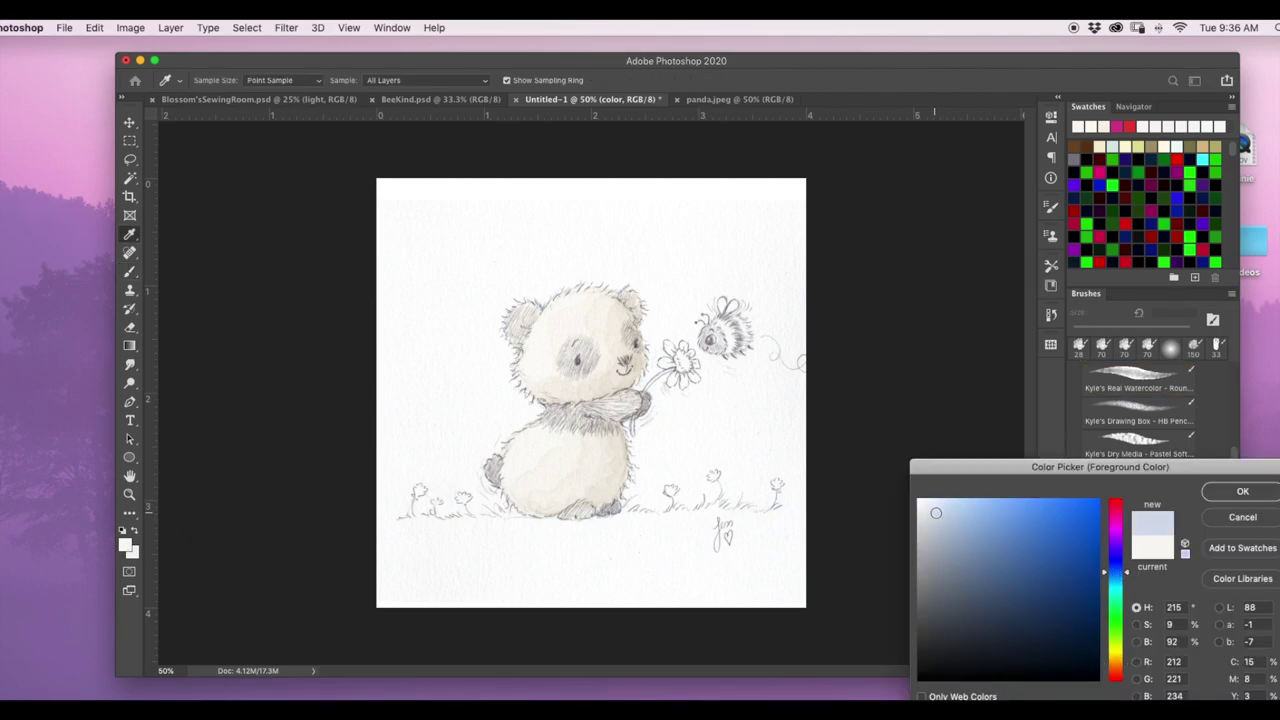
{"action": "left_click", "coordinate": [1242, 491]}
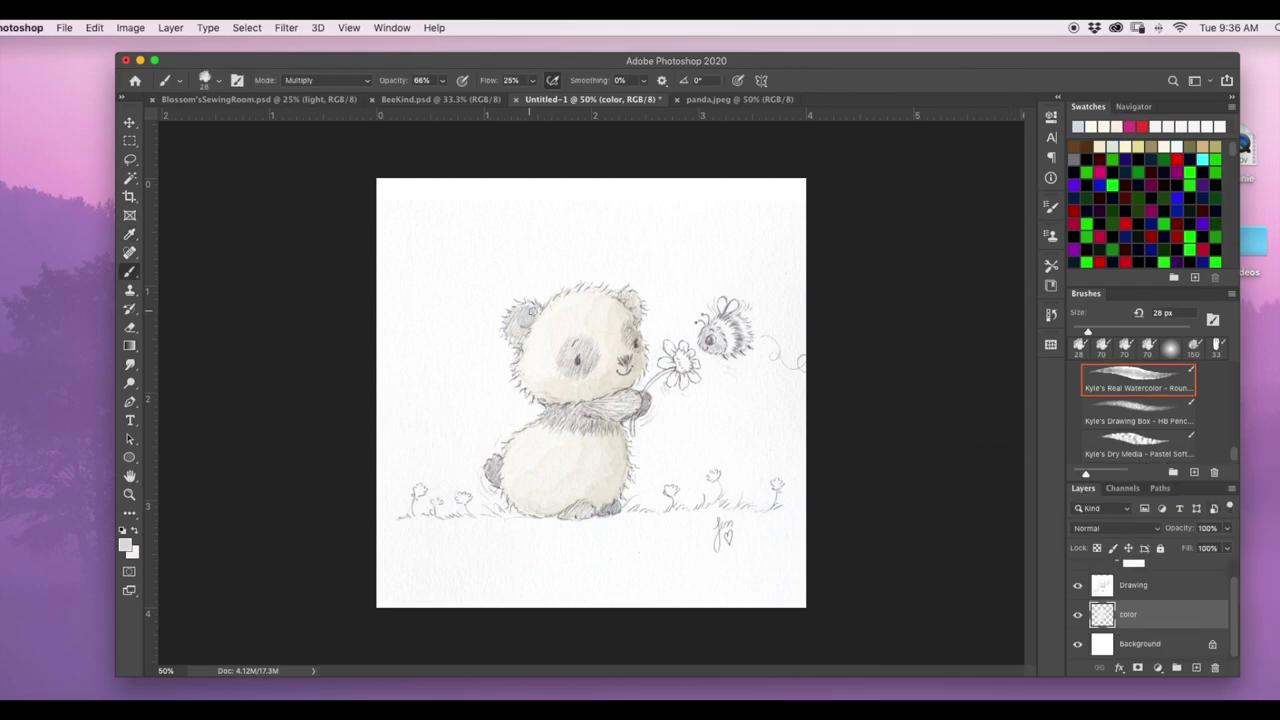
{"action": "key", "text": "super+z"}
{"action": "left_click", "coordinate": [441, 82]}
{"action": "left_click_drag", "start_coordinate": [446, 99], "coordinate": [502, 190]}
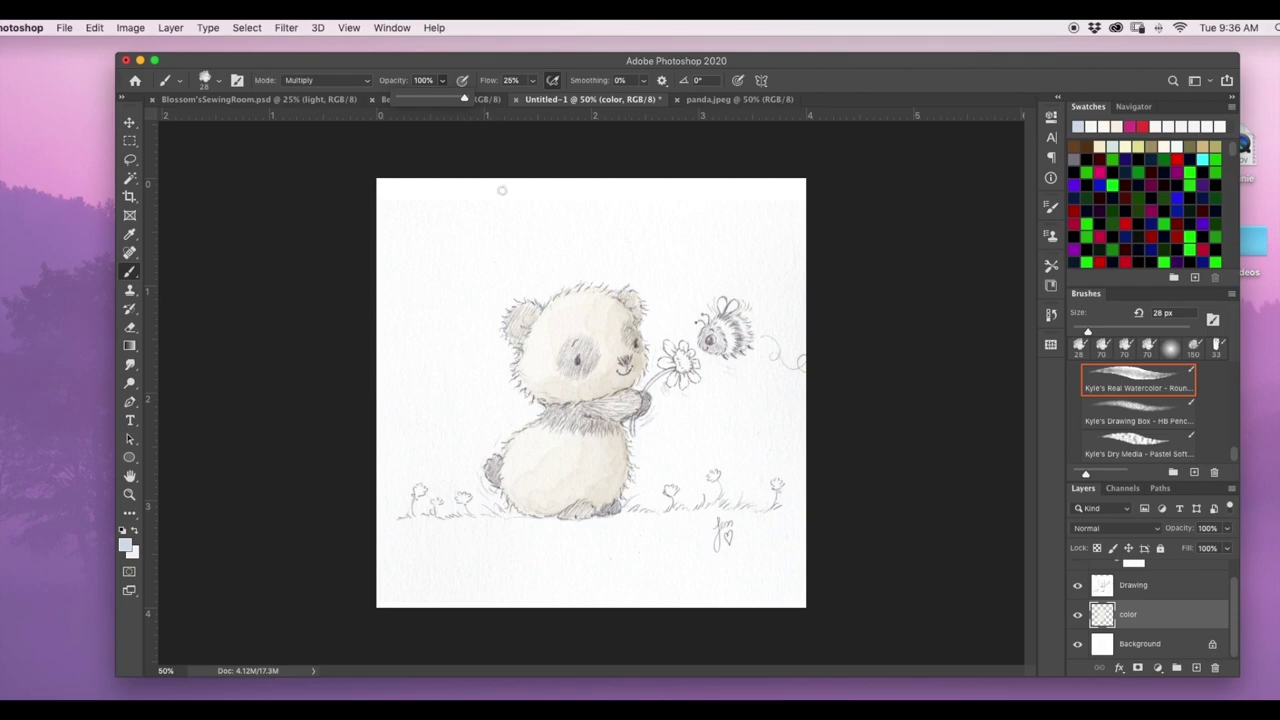
Wash pale blue-grey over both ears, the arm and collar, and both feet
{"action": "left_click_drag", "start_coordinate": [521, 313], "coordinate": [518, 330]}
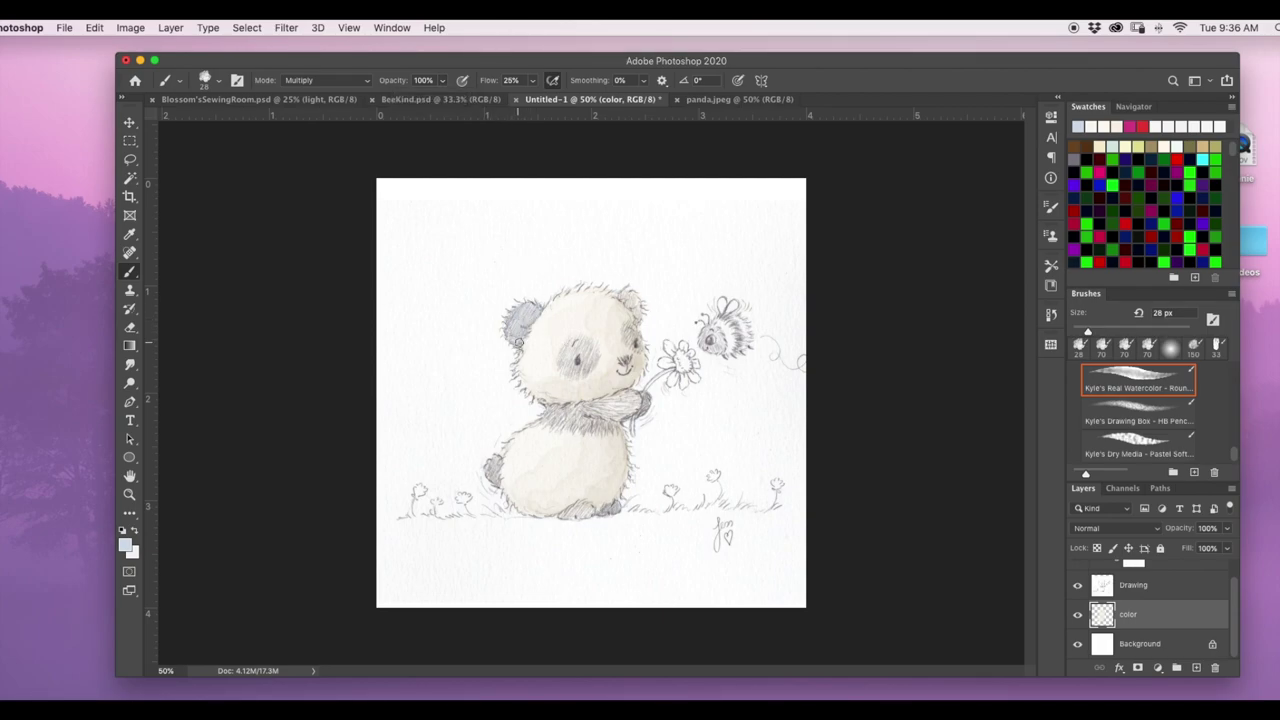
{"action": "left_click_drag", "start_coordinate": [627, 297], "coordinate": [632, 298]}
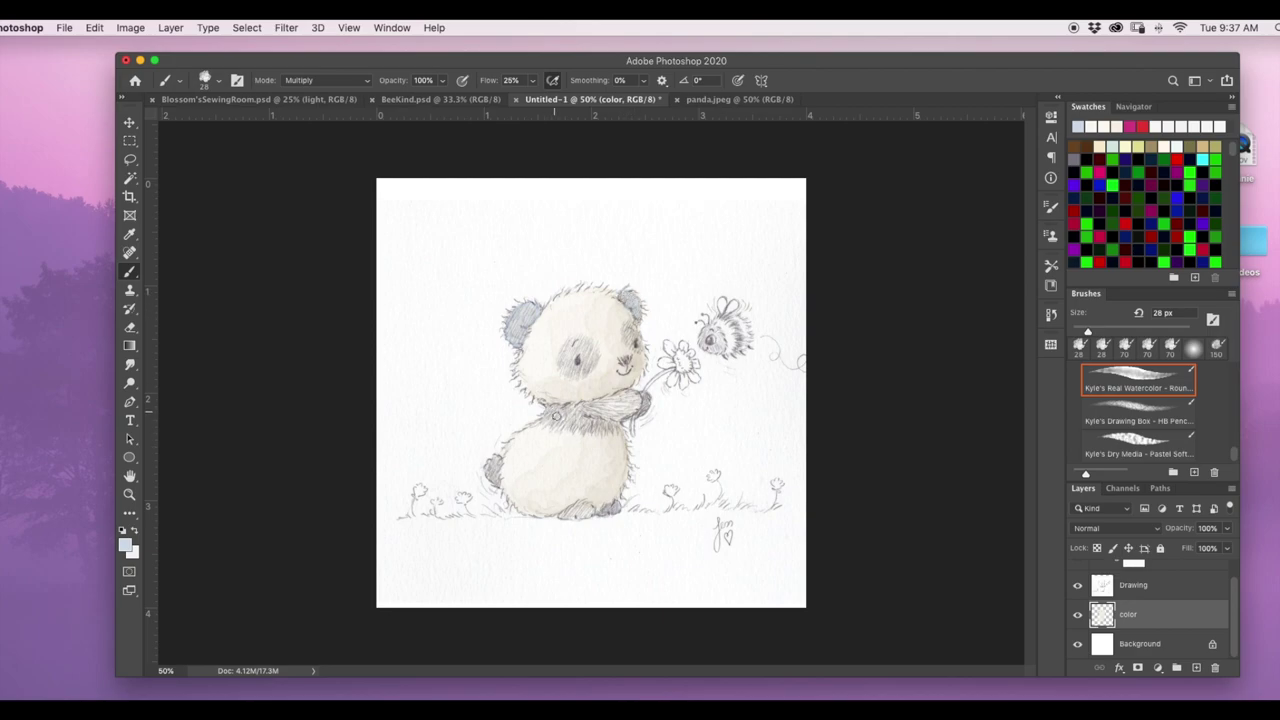
{"action": "mouse_move", "coordinate": [555, 415]}
{"action": "left_mouse_down"}
{"action": "mouse_move", "coordinate": [638, 402]}
{"action": "mouse_move", "coordinate": [619, 406]}
{"action": "left_mouse_up"}
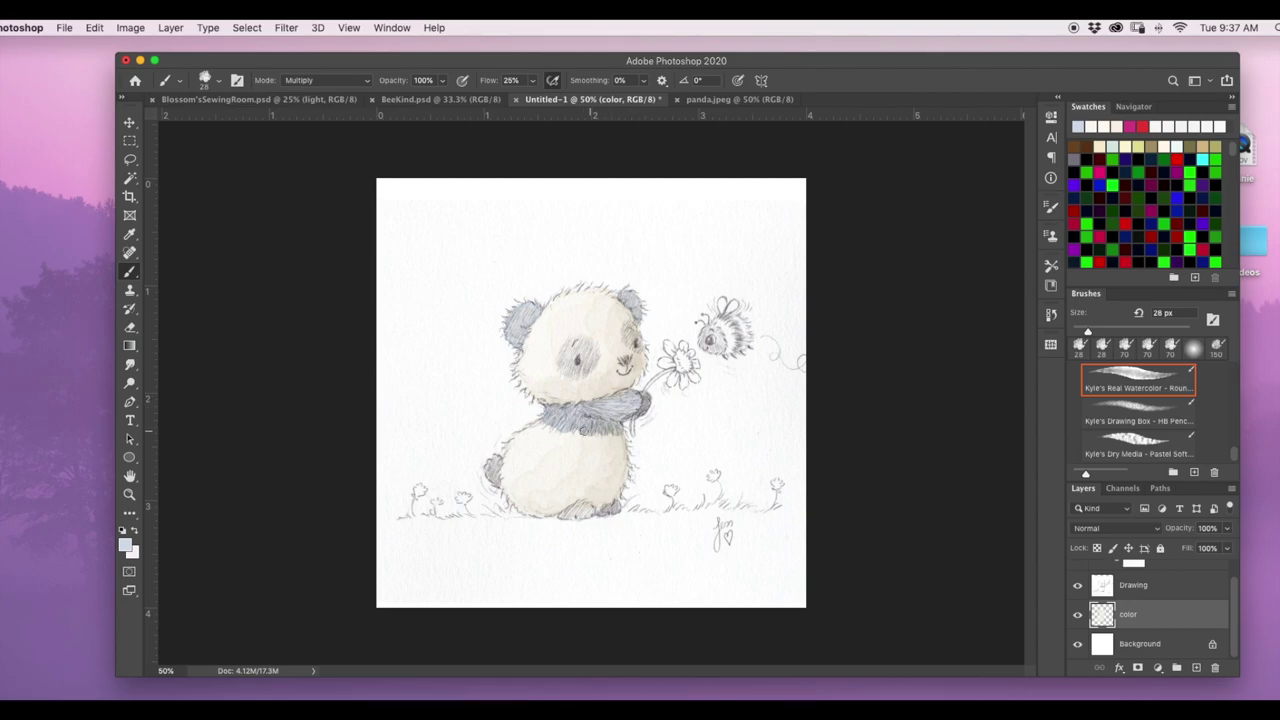
{"action": "left_click_drag", "start_coordinate": [491, 469], "coordinate": [492, 472]}
{"action": "left_click_drag", "start_coordinate": [566, 507], "coordinate": [594, 509]}
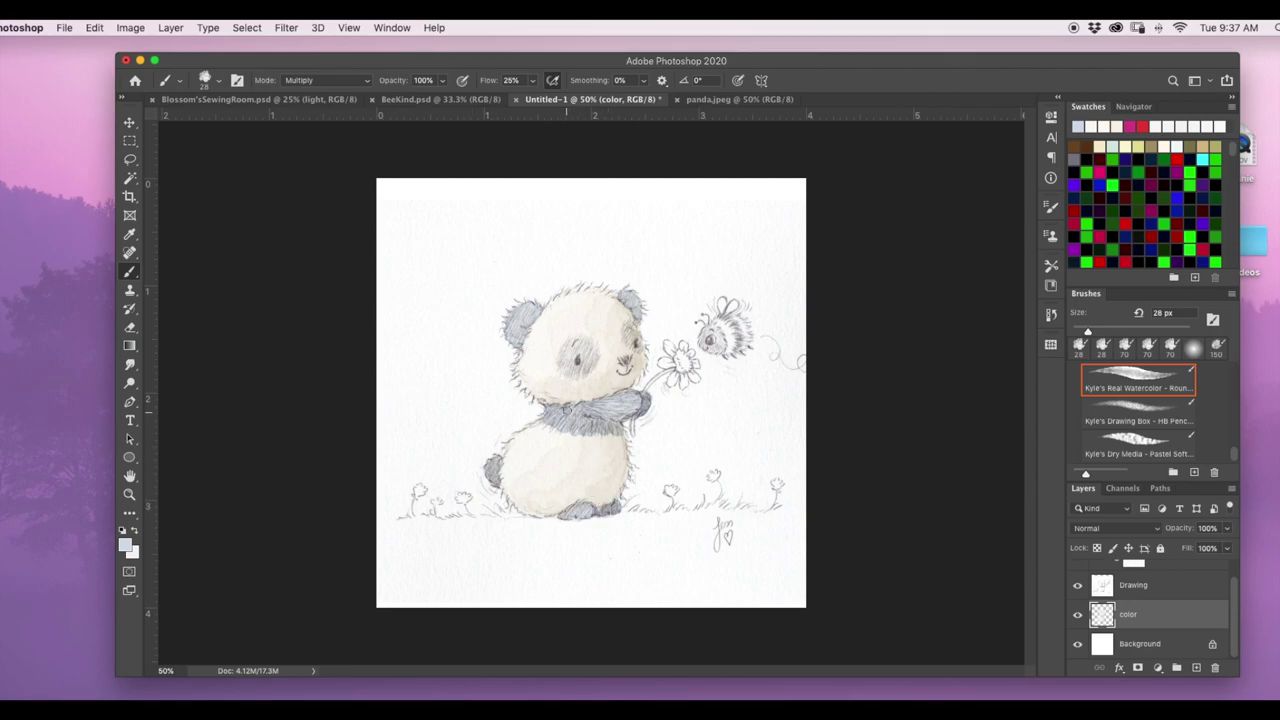
Paint the scarf and both eye patches blue-grey and deepen the left ear
{"action": "mouse_move", "coordinate": [566, 410]}
{"action": "left_mouse_down"}
{"action": "mouse_move", "coordinate": [603, 430]}
{"action": "mouse_move", "coordinate": [644, 398]}
{"action": "left_mouse_up"}
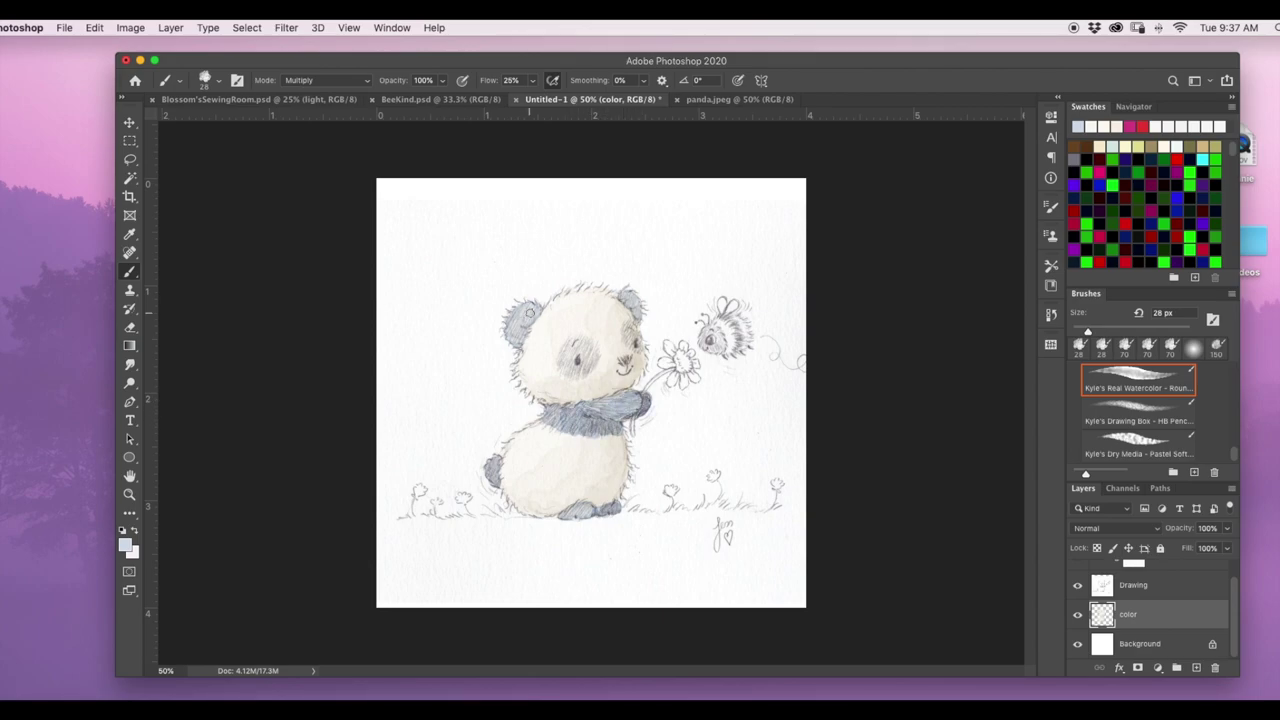
{"action": "left_click_drag", "start_coordinate": [529, 312], "coordinate": [524, 318]}
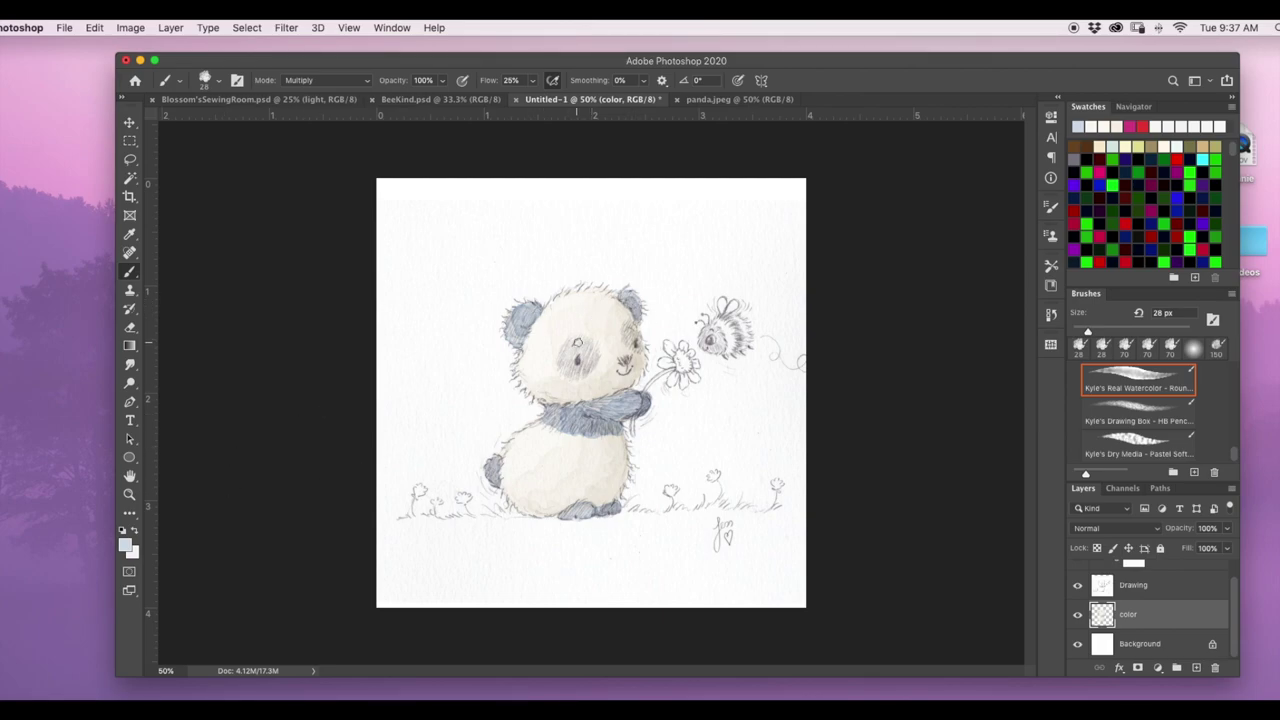
{"action": "mouse_move", "coordinate": [577, 343]}
{"action": "left_mouse_down"}
{"action": "mouse_move", "coordinate": [568, 368]}
{"action": "mouse_move", "coordinate": [590, 354]}
{"action": "mouse_move", "coordinate": [568, 372]}
{"action": "left_mouse_up"}
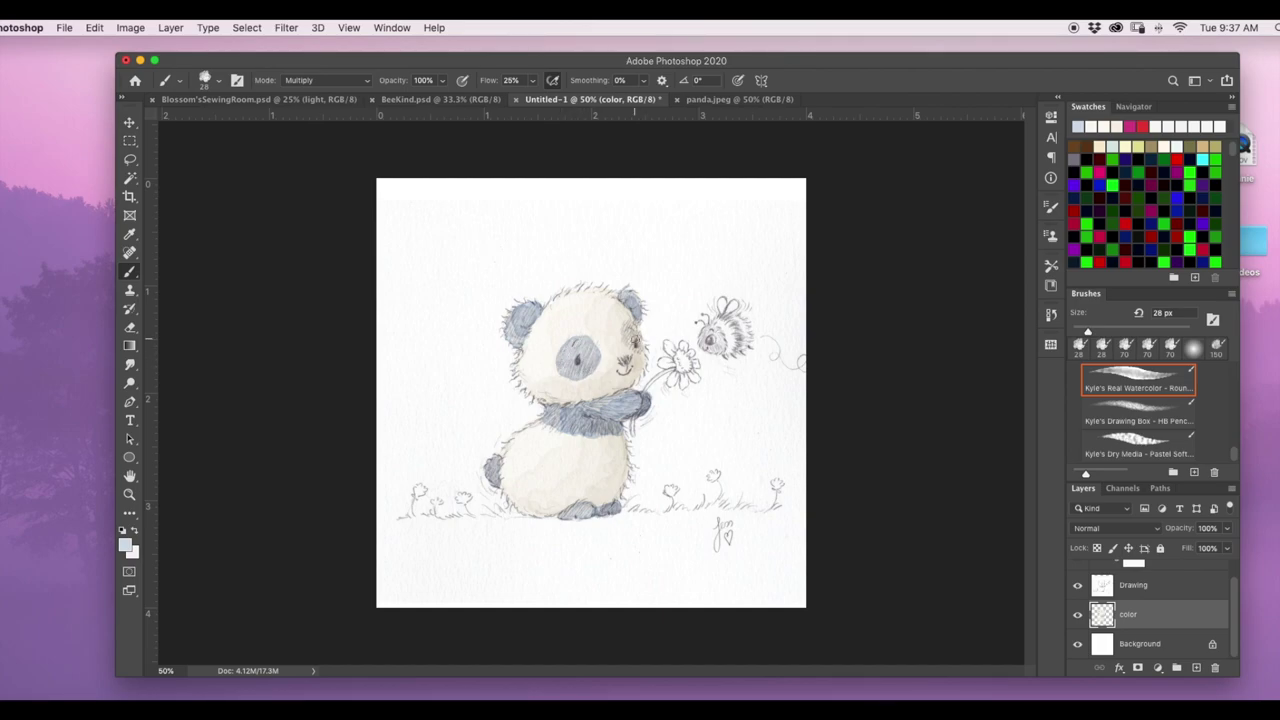
{"action": "left_click_drag", "start_coordinate": [631, 327], "coordinate": [634, 344]}
Choose a new blue-grey and darken the left eye patch, ear, scarf and arm
{"action": "left_click", "coordinate": [126, 544]}
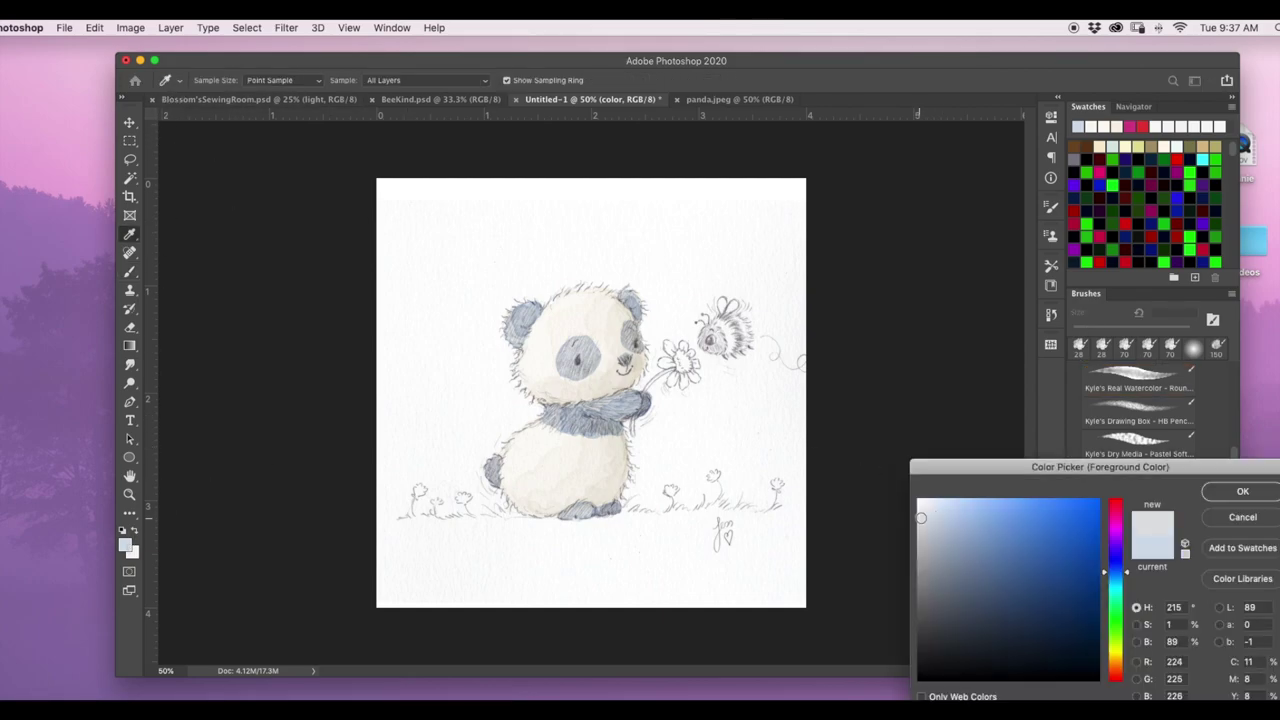
{"action": "left_click", "coordinate": [1242, 491]}
{"action": "mouse_move", "coordinate": [580, 362]}
{"action": "left_mouse_down"}
{"action": "mouse_move", "coordinate": [568, 358]}
{"action": "mouse_move", "coordinate": [586, 368]}
{"action": "mouse_move", "coordinate": [636, 344]}
{"action": "left_mouse_up"}
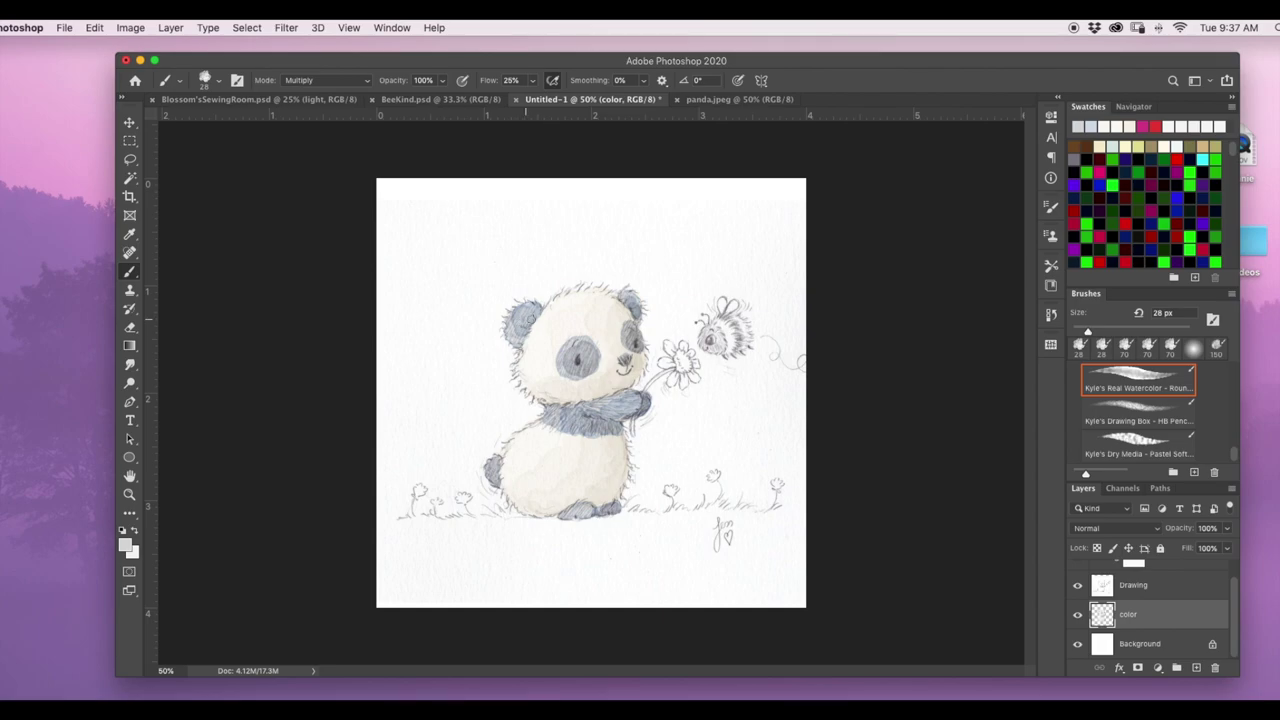
{"action": "left_click_drag", "start_coordinate": [526, 318], "coordinate": [521, 317]}
{"action": "mouse_move", "coordinate": [577, 413]}
{"action": "left_mouse_down"}
{"action": "mouse_move", "coordinate": [598, 422]}
{"action": "mouse_move", "coordinate": [632, 403]}
{"action": "mouse_move", "coordinate": [617, 430]}
{"action": "left_mouse_up"}
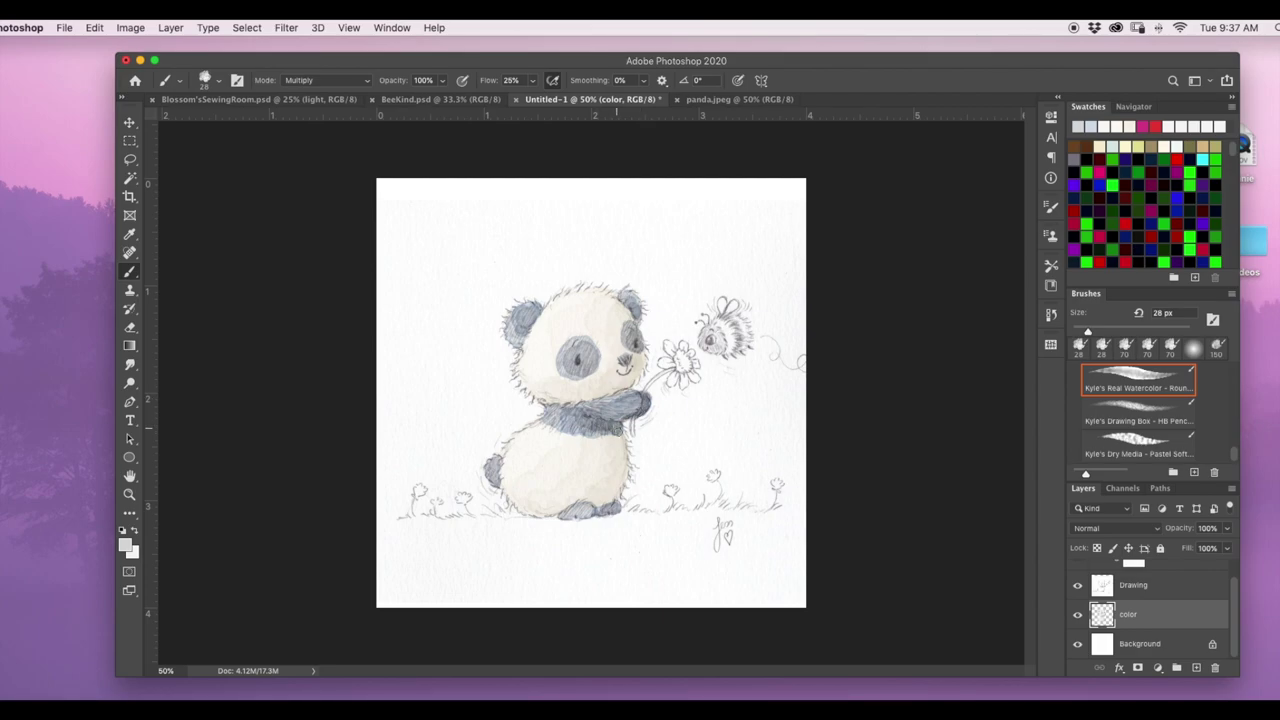
Reduce the brush to 22 px and darken the panda's feet with blue-grey wash
{"action": "scroll", "coordinate": [593, 396], "scroll_direction": "up", "scroll_amount": 2}
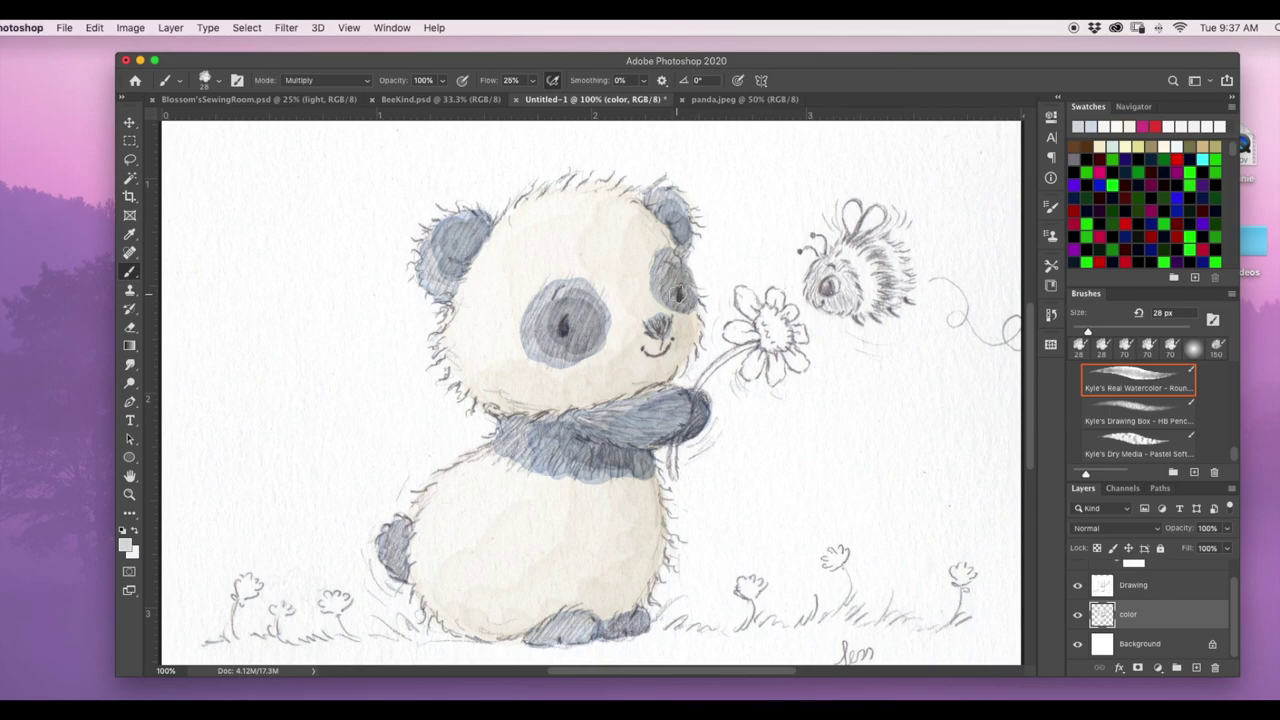
{"action": "left_click", "coordinate": [207, 84]}
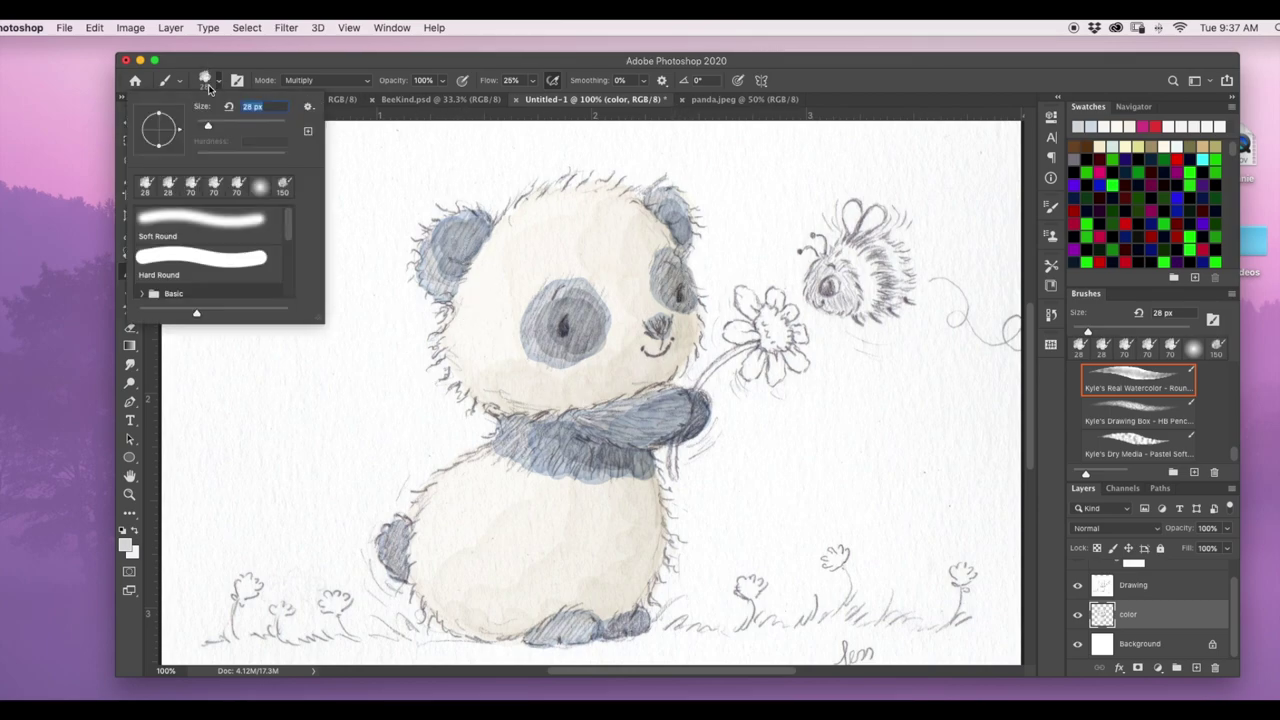
{"action": "left_click_drag", "start_coordinate": [207, 129], "coordinate": [205, 128]}
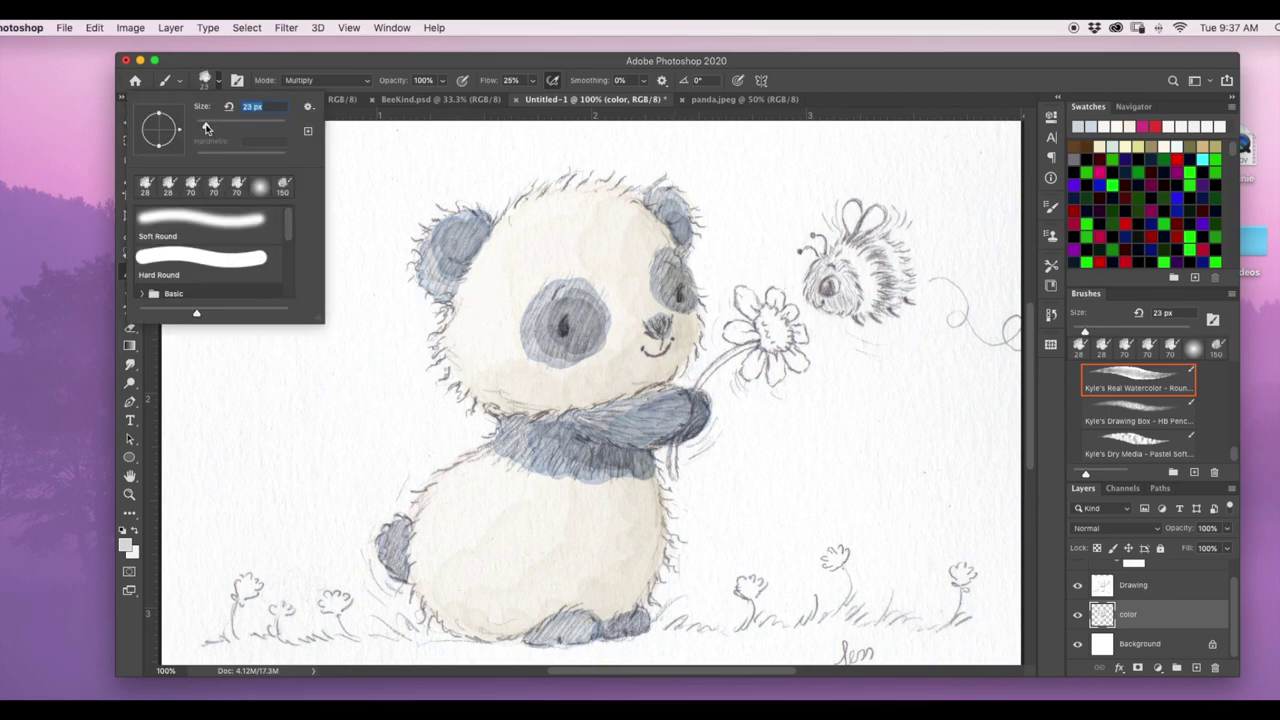
{"action": "left_click", "coordinate": [396, 563]}
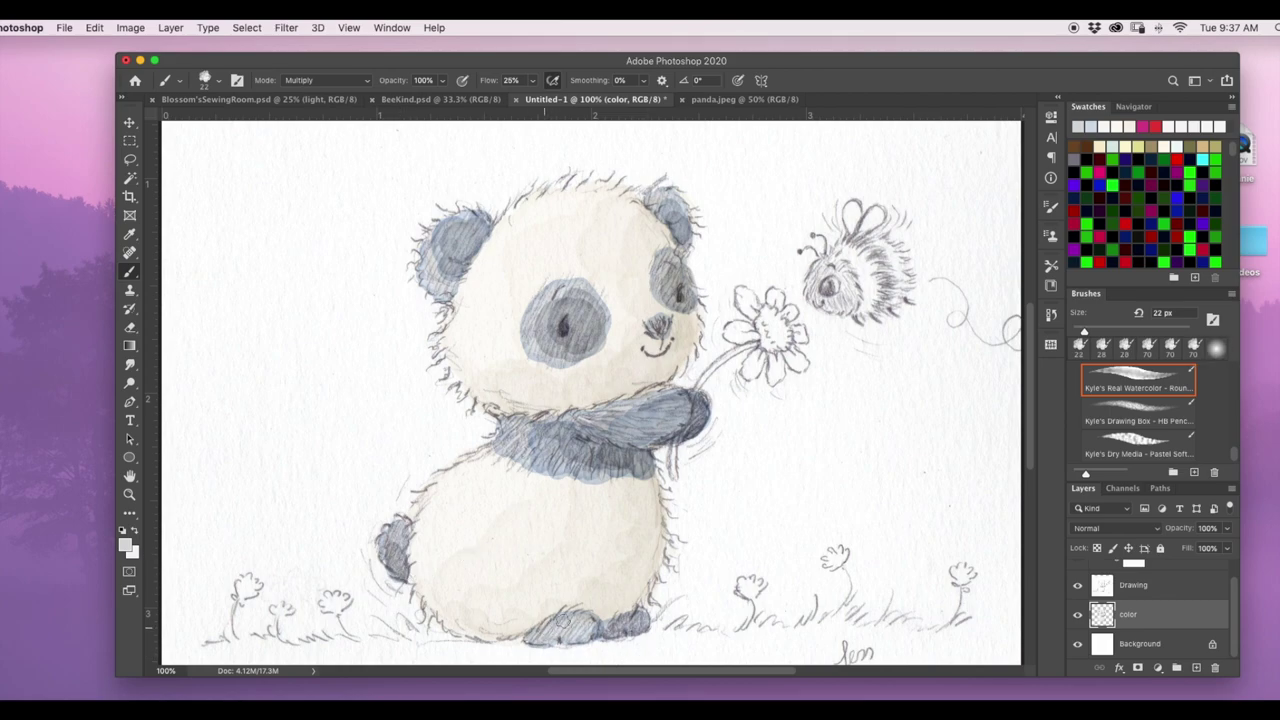
{"action": "mouse_move", "coordinate": [560, 622]}
{"action": "left_mouse_down"}
{"action": "mouse_move", "coordinate": [592, 634]}
{"action": "mouse_move", "coordinate": [646, 620]}
{"action": "mouse_move", "coordinate": [584, 632]}
{"action": "mouse_move", "coordinate": [626, 634]}
{"action": "mouse_move", "coordinate": [646, 620]}
{"action": "left_mouse_up"}
Deepen the blue-grey on the arm, scarf, left eye patch and both ears
{"action": "mouse_move", "coordinate": [646, 462]}
{"action": "left_mouse_down"}
{"action": "mouse_move", "coordinate": [590, 440]}
{"action": "mouse_move", "coordinate": [665, 430]}
{"action": "mouse_move", "coordinate": [690, 400]}
{"action": "mouse_move", "coordinate": [700, 420]}
{"action": "left_mouse_up"}
{"action": "mouse_move", "coordinate": [580, 324]}
{"action": "left_mouse_down"}
{"action": "mouse_move", "coordinate": [582, 305]}
{"action": "mouse_move", "coordinate": [676, 298]}
{"action": "mouse_move", "coordinate": [678, 280]}
{"action": "mouse_move", "coordinate": [656, 332]}
{"action": "left_mouse_up"}
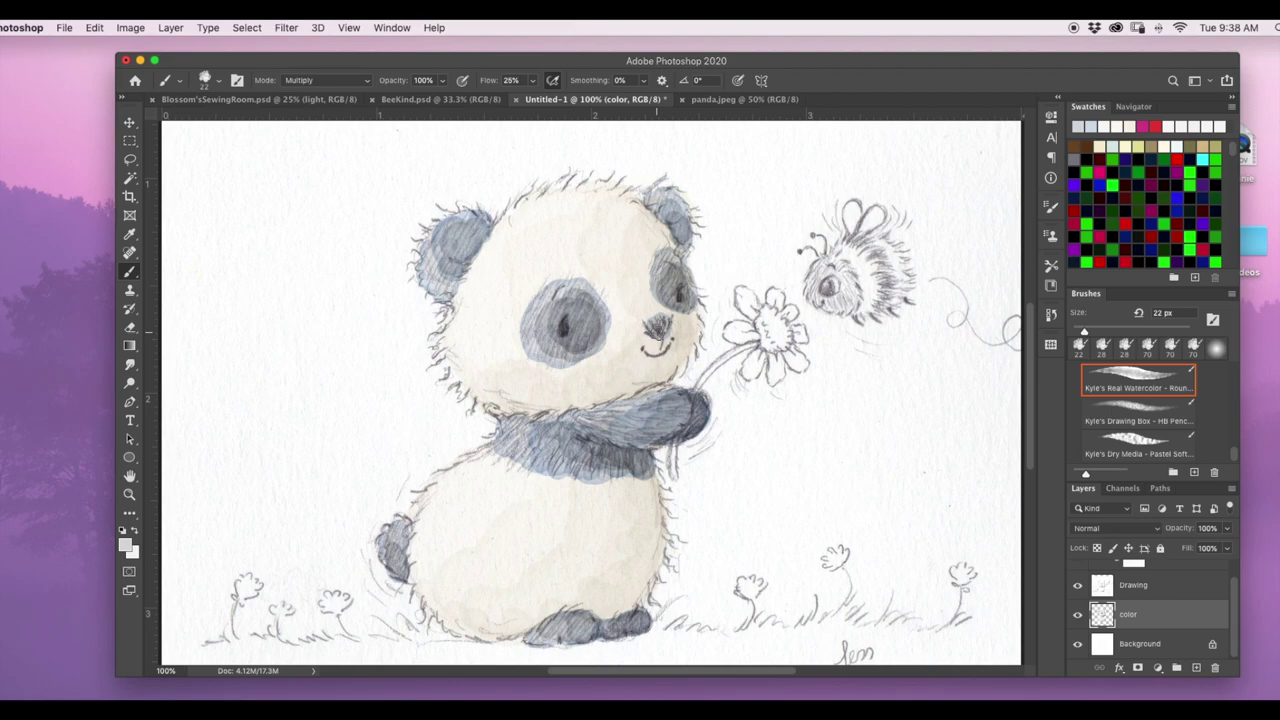
{"action": "left_click_drag", "start_coordinate": [455, 255], "coordinate": [468, 220]}
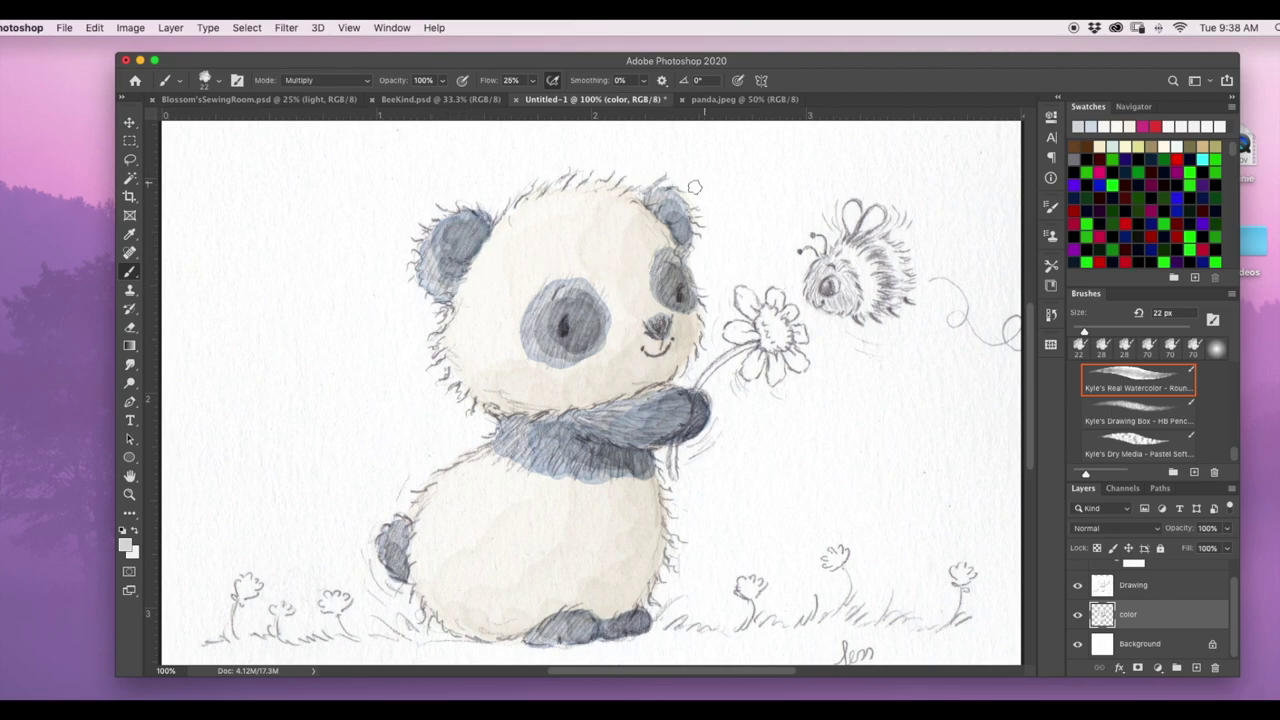
{"action": "left_click_drag", "start_coordinate": [664, 211], "coordinate": [682, 228]}
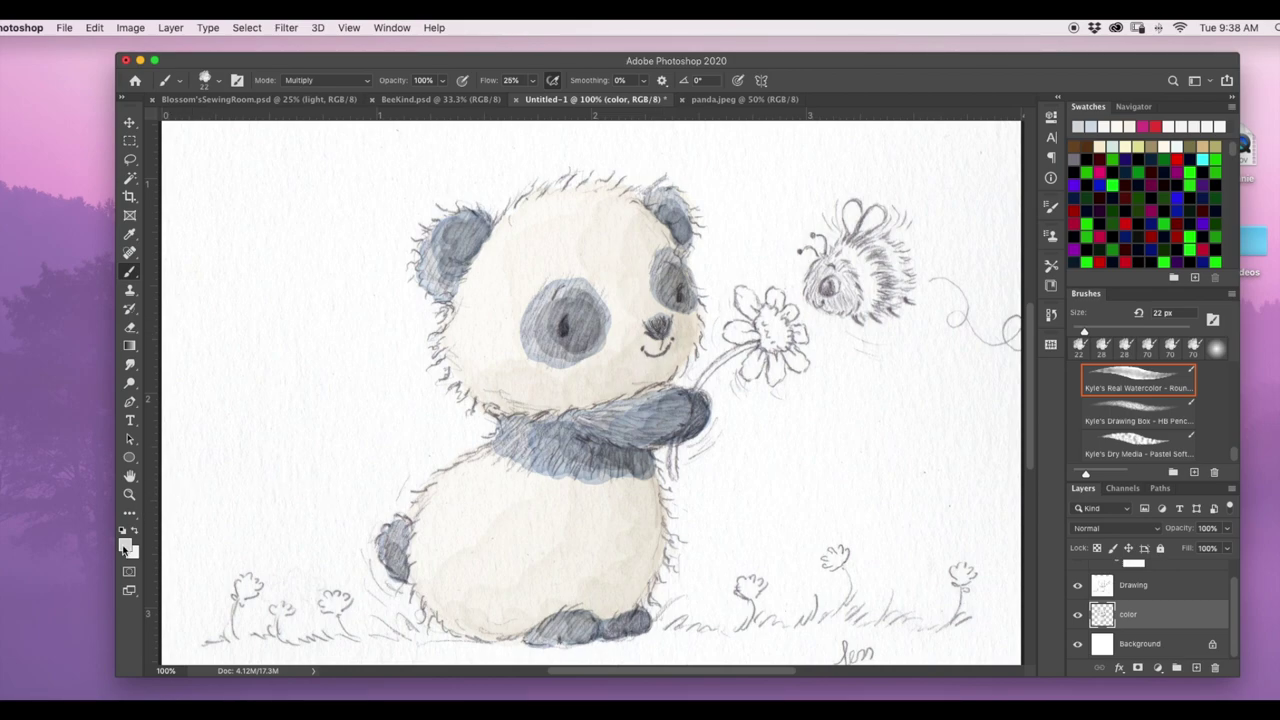
Paint soft pale pink blush on the panda's cheeks
{"action": "left_click", "coordinate": [124, 546]}
{"action": "left_click", "coordinate": [1120, 677]}
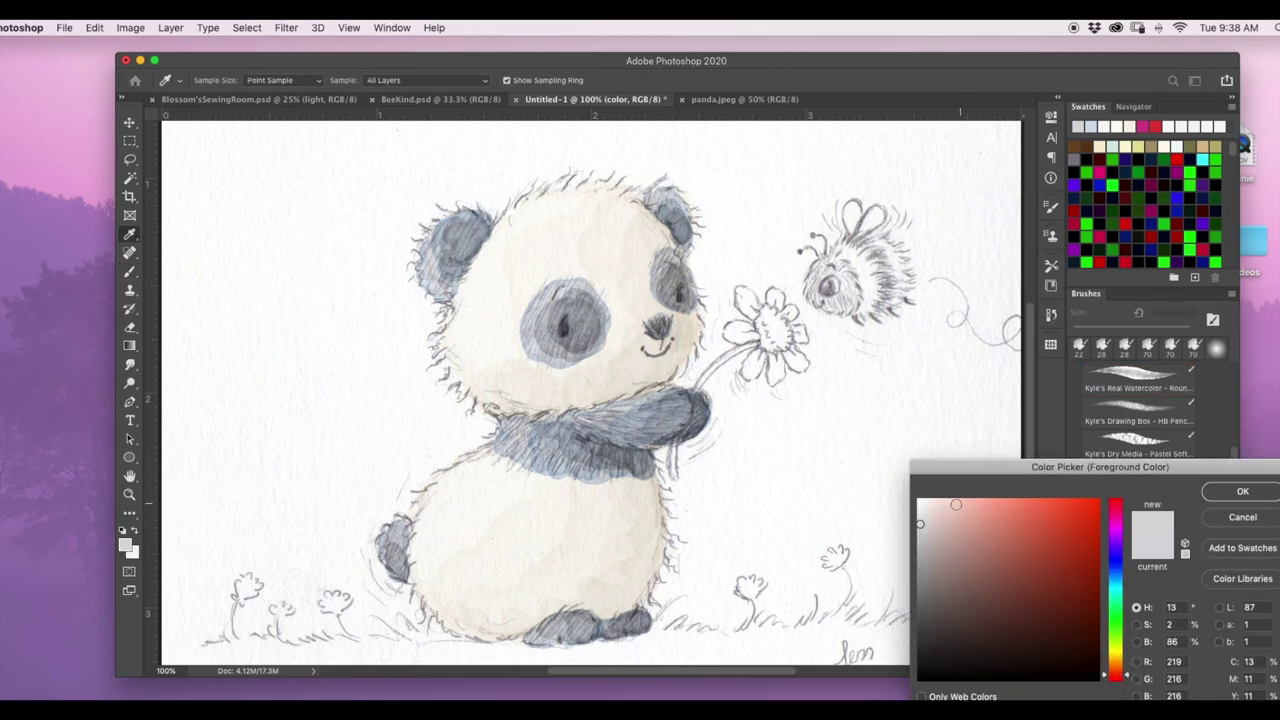
{"action": "left_click", "coordinate": [946, 499]}
{"action": "left_click", "coordinate": [1243, 491]}
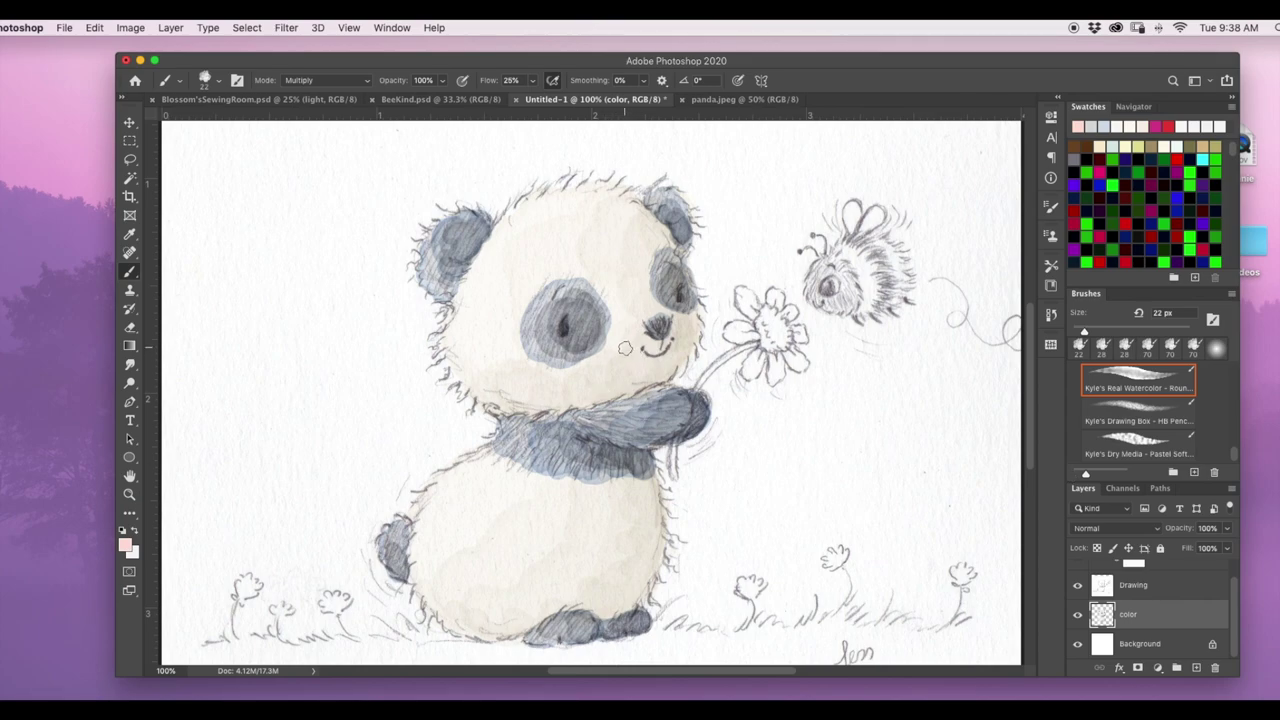
{"action": "mouse_move", "coordinate": [630, 350]}
{"action": "left_mouse_down"}
{"action": "mouse_move", "coordinate": [620, 346]}
{"action": "mouse_move", "coordinate": [682, 330]}
{"action": "left_mouse_up"}
Paint the daisy's centre in pale orange
{"action": "left_click", "coordinate": [125, 543]}
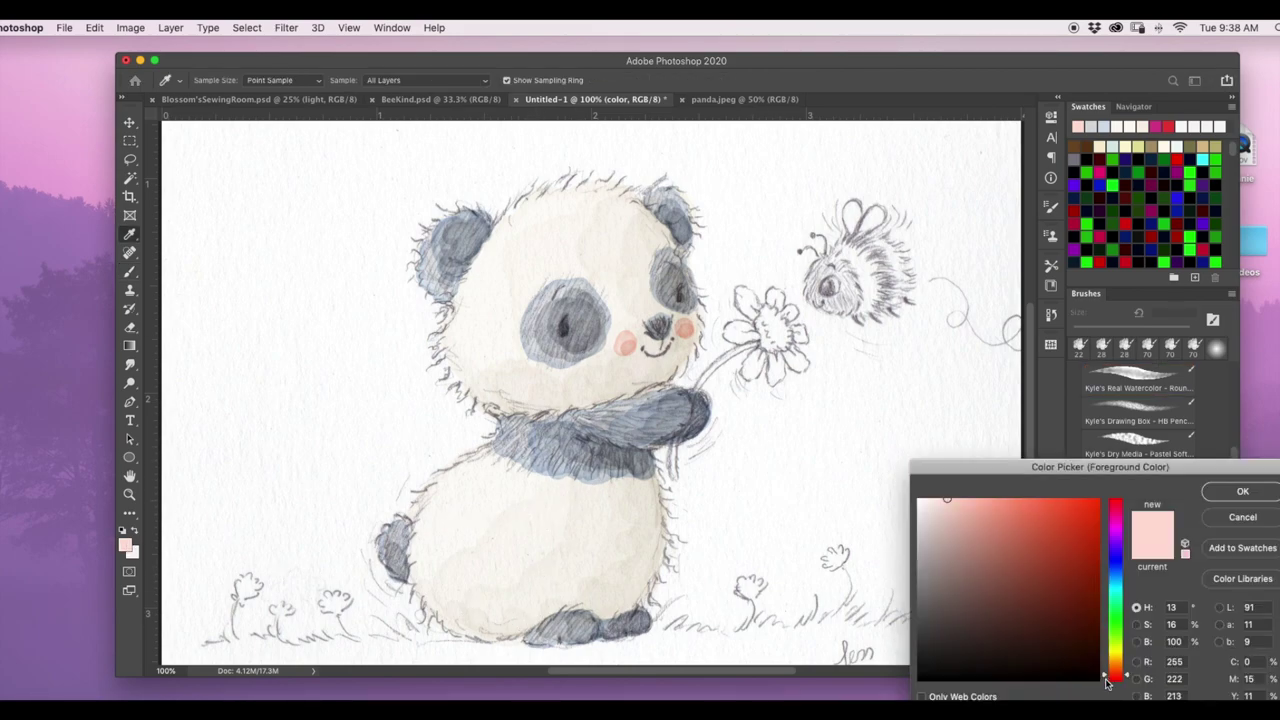
{"action": "left_click_drag", "start_coordinate": [1106, 683], "coordinate": [1106, 661]}
{"action": "left_click", "coordinate": [981, 502]}
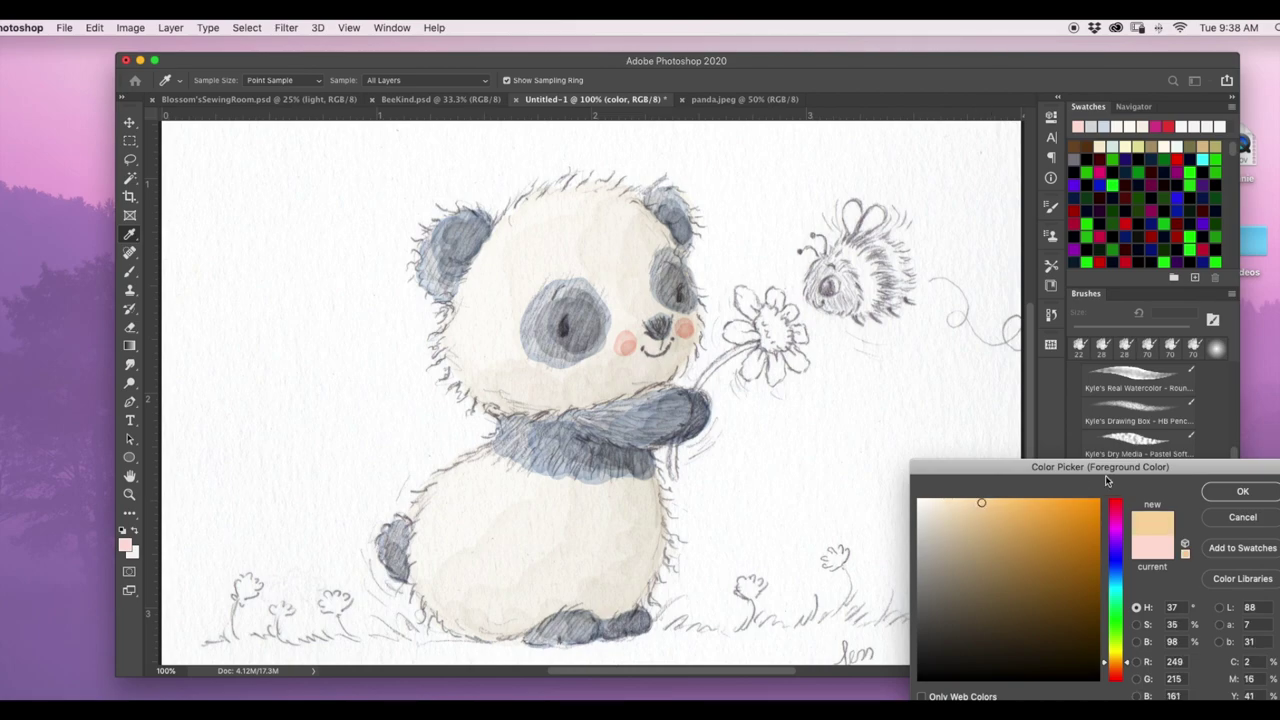
{"action": "left_click", "coordinate": [1242, 491]}
{"action": "mouse_move", "coordinate": [776, 310]}
{"action": "left_mouse_down"}
{"action": "mouse_move", "coordinate": [766, 334]}
{"action": "mouse_move", "coordinate": [782, 352]}
{"action": "left_mouse_up"}
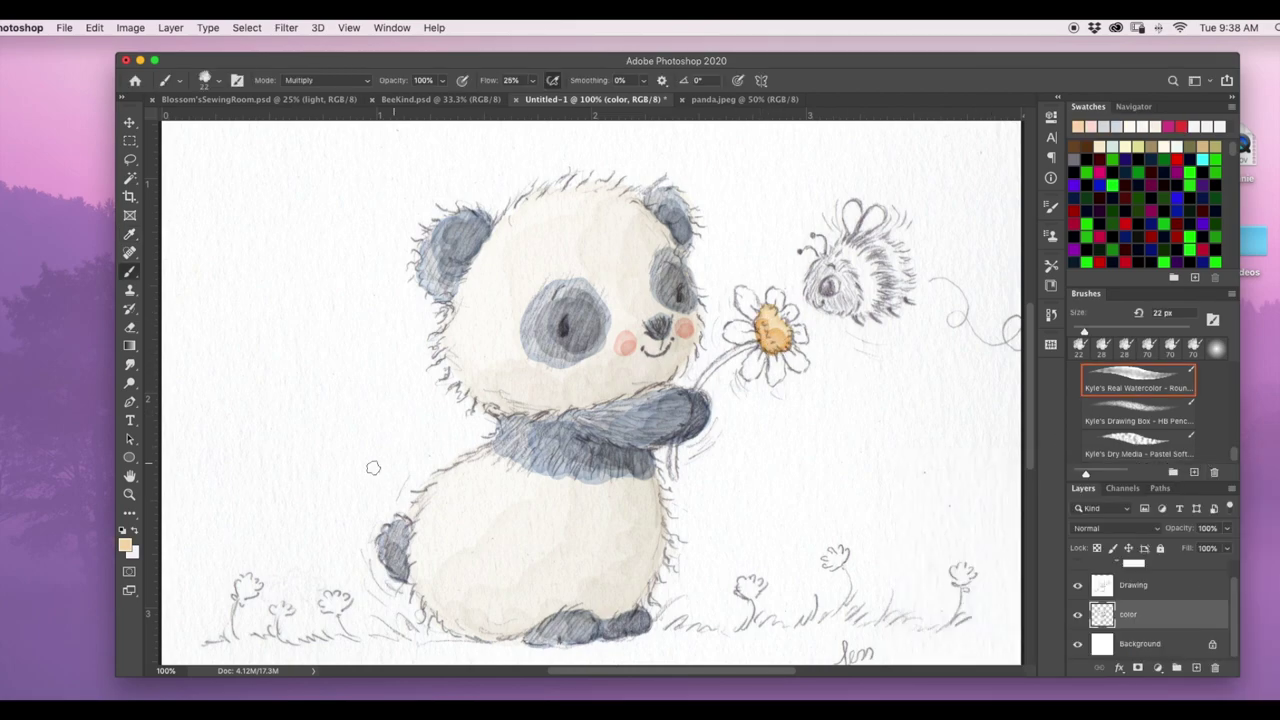
Brush a lighter, paler peach onto the upper daisy petals
{"action": "left_click", "coordinate": [125, 548]}
{"action": "left_click", "coordinate": [929, 505]}
{"action": "left_click", "coordinate": [1242, 491]}
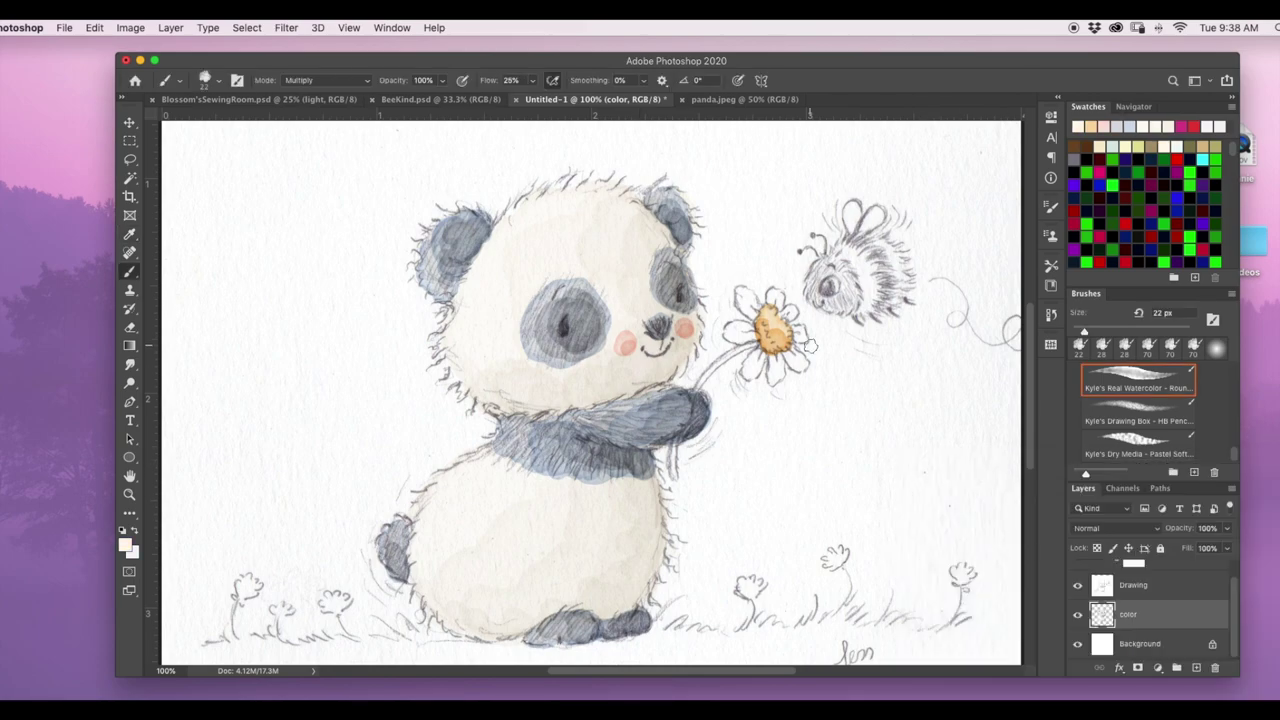
{"action": "mouse_move", "coordinate": [735, 332]}
{"action": "left_mouse_down"}
{"action": "mouse_move", "coordinate": [740, 298]}
{"action": "mouse_move", "coordinate": [775, 312]}
{"action": "mouse_move", "coordinate": [760, 354]}
{"action": "mouse_move", "coordinate": [780, 358]}
{"action": "mouse_move", "coordinate": [798, 326]}
{"action": "mouse_move", "coordinate": [787, 314]}
{"action": "mouse_move", "coordinate": [763, 336]}
{"action": "left_mouse_up"}
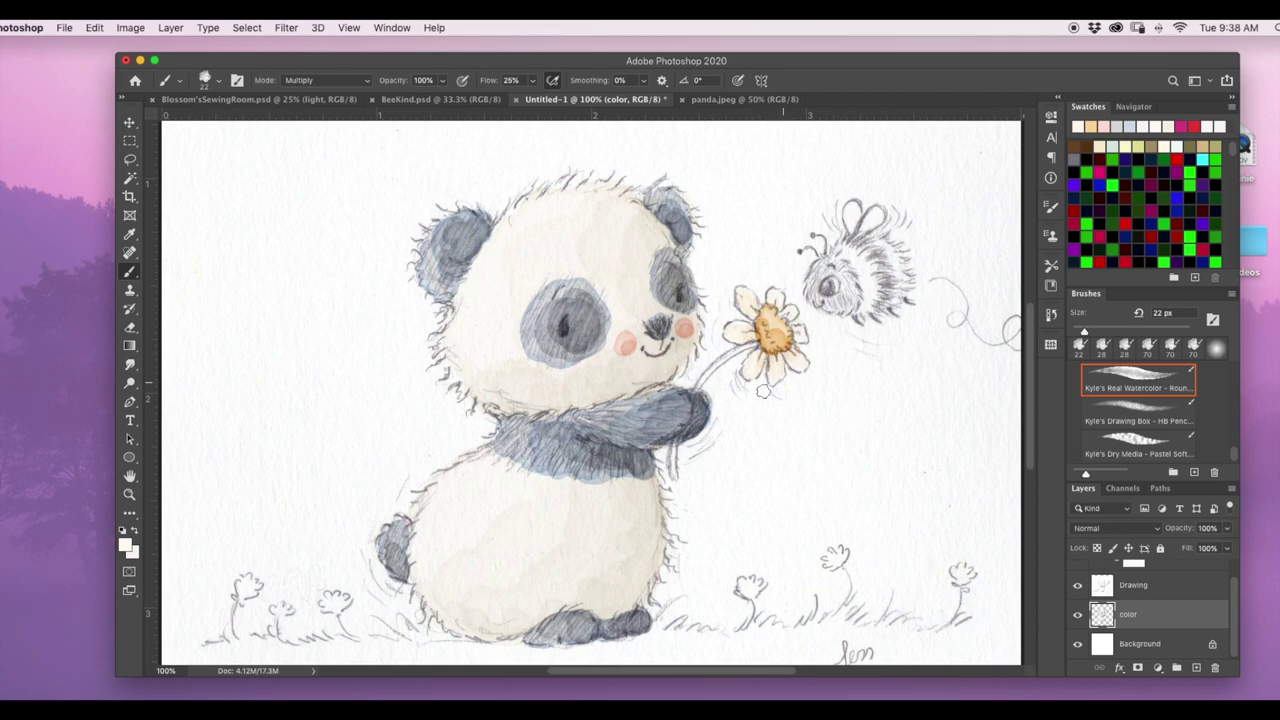
{"action": "left_click", "coordinate": [124, 545]}
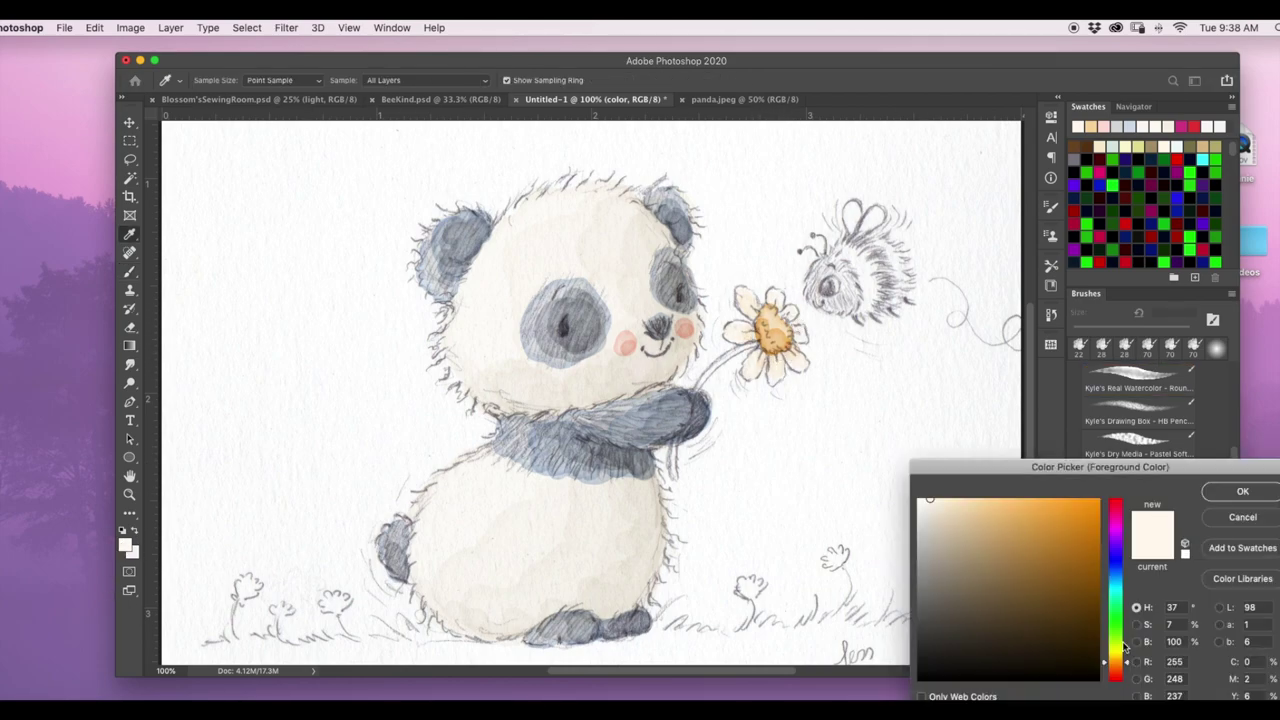
Paint the daisy stem pale green with a 12 px brush, from the flower head to below the paw
{"action": "left_click", "coordinate": [1118, 644]}
{"action": "left_click", "coordinate": [957, 517]}
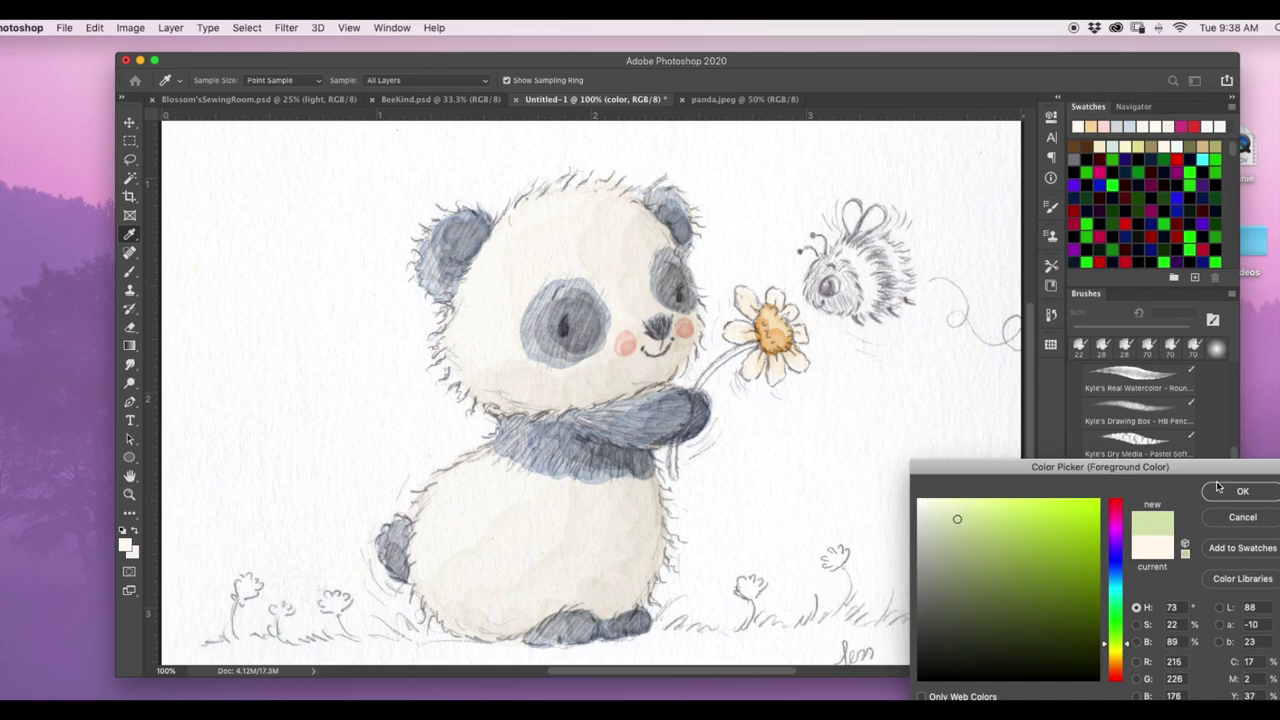
{"action": "key", "text": "Return"}
{"action": "left_click", "coordinate": [204, 80]}
{"action": "left_click_drag", "start_coordinate": [218, 127], "coordinate": [205, 128]}
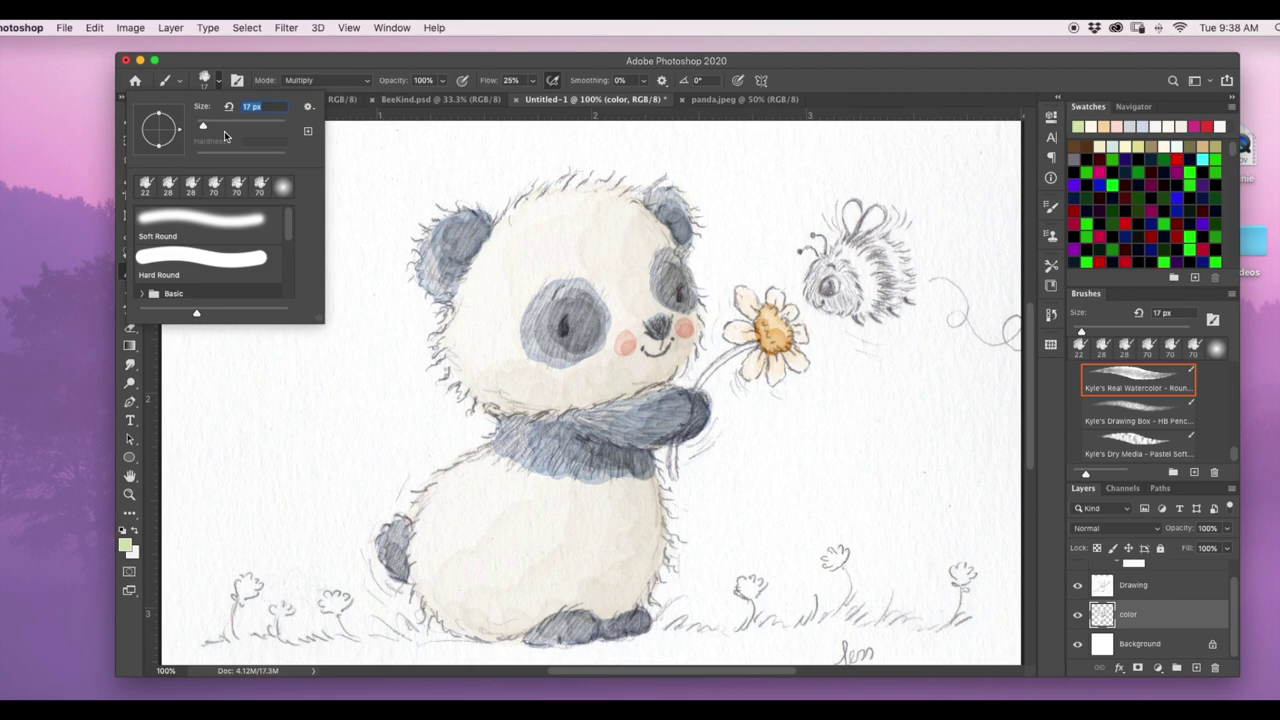
{"action": "left_click_drag", "start_coordinate": [205, 128], "coordinate": [201, 128]}
{"action": "key", "text": "Return"}
{"action": "mouse_move", "coordinate": [755, 346]}
{"action": "left_mouse_down"}
{"action": "mouse_move", "coordinate": [697, 390]}
{"action": "mouse_move", "coordinate": [760, 342]}
{"action": "left_mouse_up"}
{"action": "left_click_drag", "start_coordinate": [673, 440], "coordinate": [671, 478]}
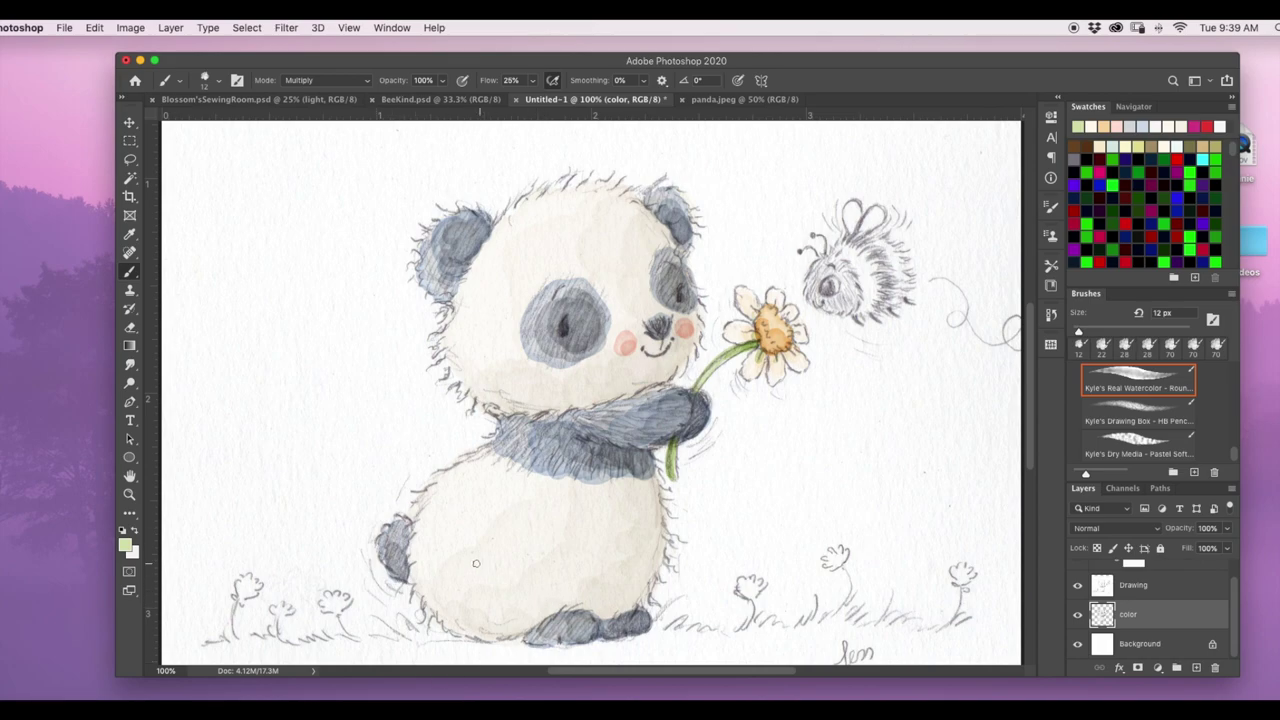
Mix a light peach-yellow and wash it over the bee's body and head
{"action": "left_click", "coordinate": [127, 545]}
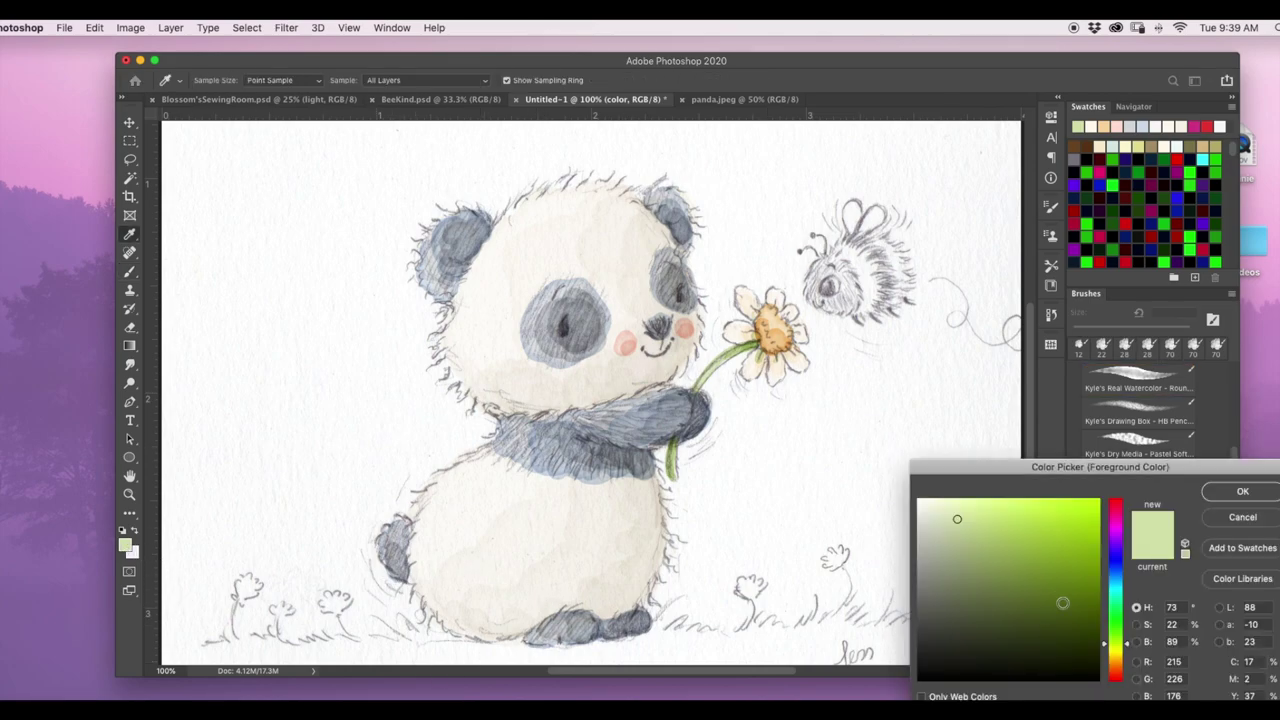
{"action": "left_click_drag", "start_coordinate": [1122, 668], "coordinate": [1120, 666]}
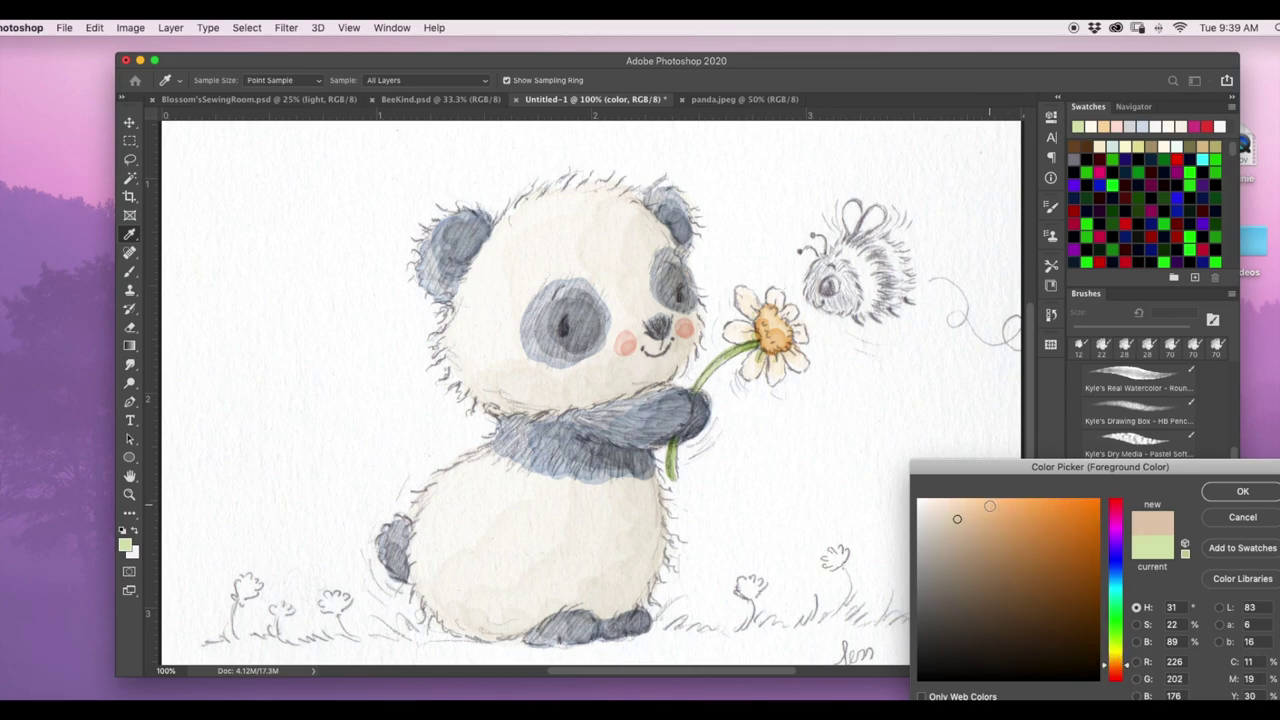
{"action": "left_click", "coordinate": [988, 499]}
{"action": "left_click", "coordinate": [1120, 663]}
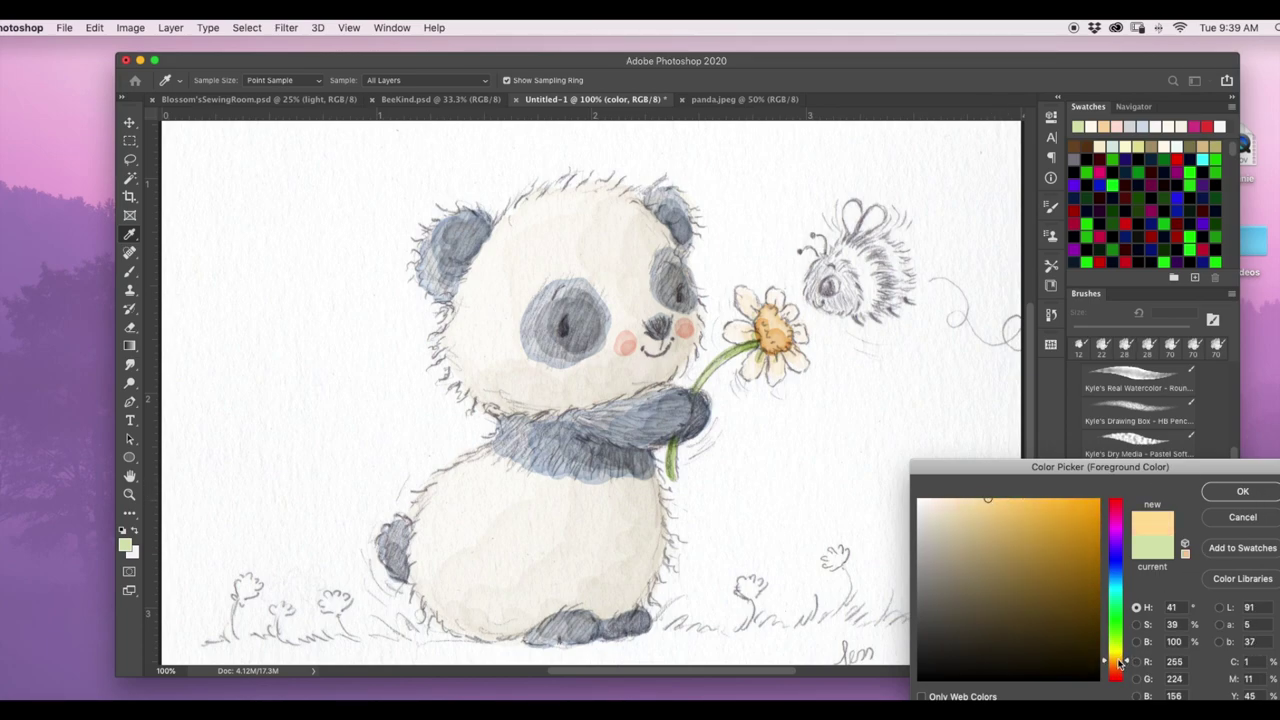
{"action": "left_click", "coordinate": [1242, 491]}
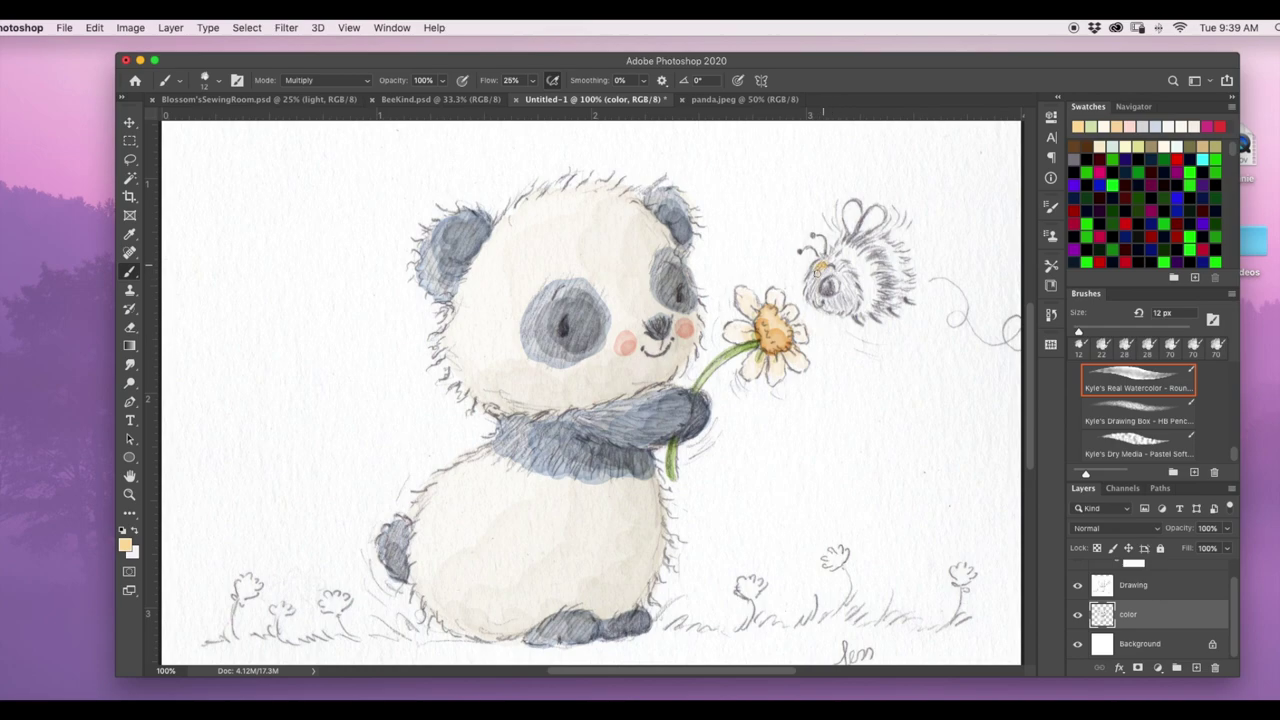
{"action": "mouse_move", "coordinate": [818, 262]}
{"action": "left_mouse_down"}
{"action": "mouse_move", "coordinate": [850, 258]}
{"action": "mouse_move", "coordinate": [866, 280]}
{"action": "mouse_move", "coordinate": [838, 274]}
{"action": "mouse_move", "coordinate": [830, 302]}
{"action": "left_mouse_up"}
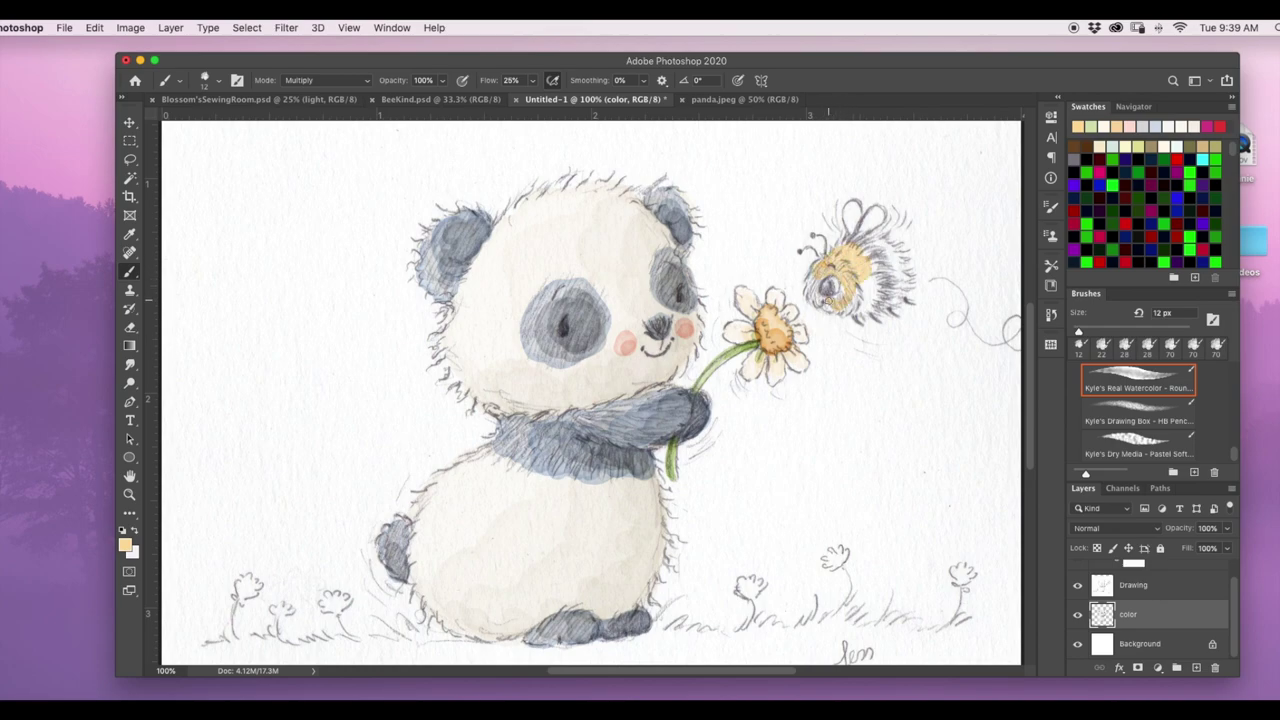
{"action": "left_click_drag", "start_coordinate": [826, 289], "coordinate": [857, 295]}
Undo those strokes and repaint the bee's body in deeper yellow-orange
{"action": "key", "text": "super+z"}
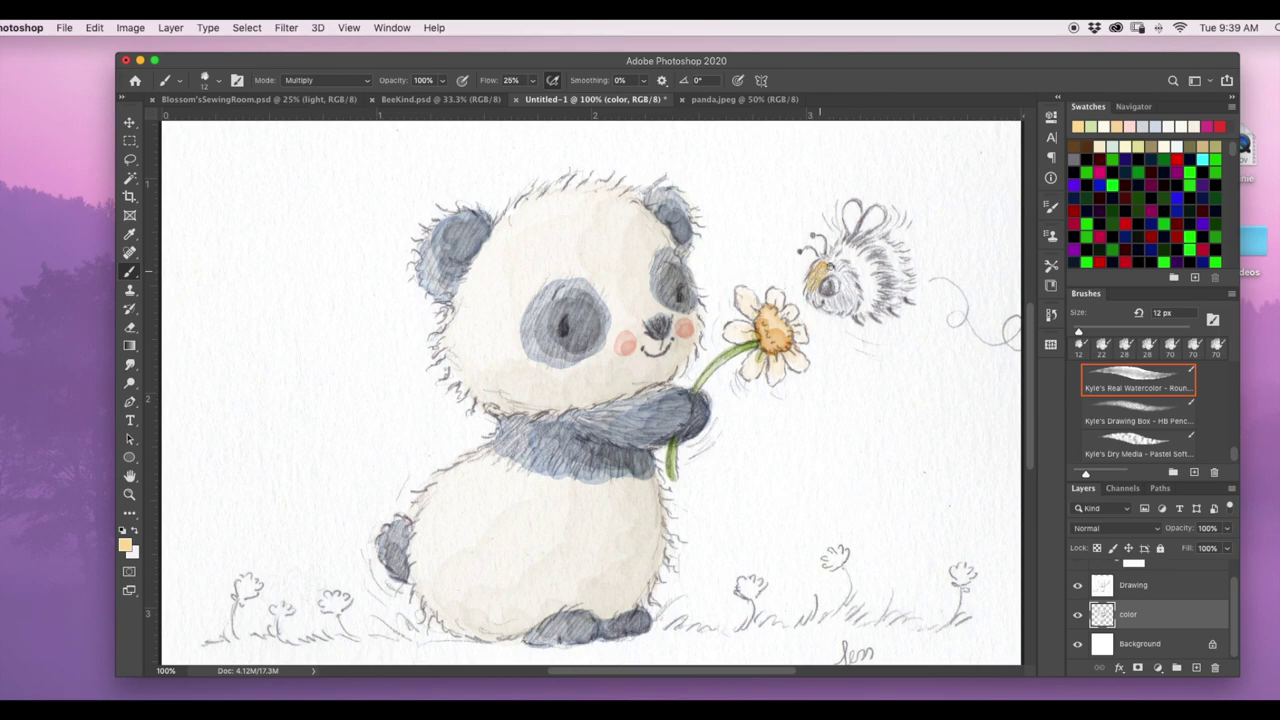
{"action": "mouse_move", "coordinate": [820, 268]}
{"action": "left_mouse_down"}
{"action": "mouse_move", "coordinate": [850, 270]}
{"action": "mouse_move", "coordinate": [848, 296]}
{"action": "mouse_move", "coordinate": [808, 298]}
{"action": "mouse_move", "coordinate": [840, 303]}
{"action": "mouse_move", "coordinate": [830, 300]}
{"action": "mouse_move", "coordinate": [858, 290]}
{"action": "mouse_move", "coordinate": [860, 265]}
{"action": "mouse_move", "coordinate": [818, 262]}
{"action": "mouse_move", "coordinate": [842, 248]}
{"action": "mouse_move", "coordinate": [880, 268]}
{"action": "mouse_move", "coordinate": [864, 314]}
{"action": "mouse_move", "coordinate": [894, 290]}
{"action": "mouse_move", "coordinate": [886, 250]}
{"action": "mouse_move", "coordinate": [866, 243]}
{"action": "left_mouse_up"}
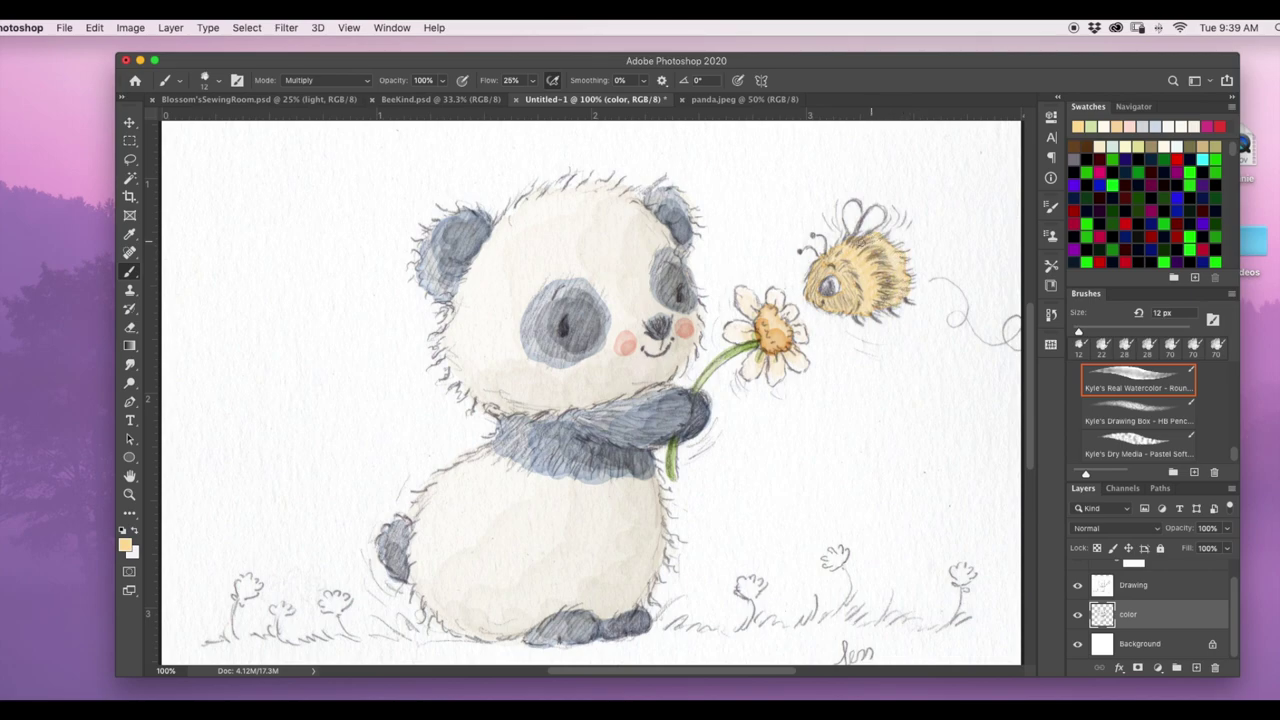
{"action": "mouse_move", "coordinate": [853, 255]}
{"action": "left_mouse_down"}
{"action": "mouse_move", "coordinate": [867, 301]}
{"action": "mouse_move", "coordinate": [898, 298]}
{"action": "mouse_move", "coordinate": [897, 262]}
{"action": "mouse_move", "coordinate": [874, 245]}
{"action": "mouse_move", "coordinate": [874, 304]}
{"action": "mouse_move", "coordinate": [887, 268]}
{"action": "left_mouse_up"}
{"action": "left_click_drag", "start_coordinate": [858, 311], "coordinate": [896, 296]}
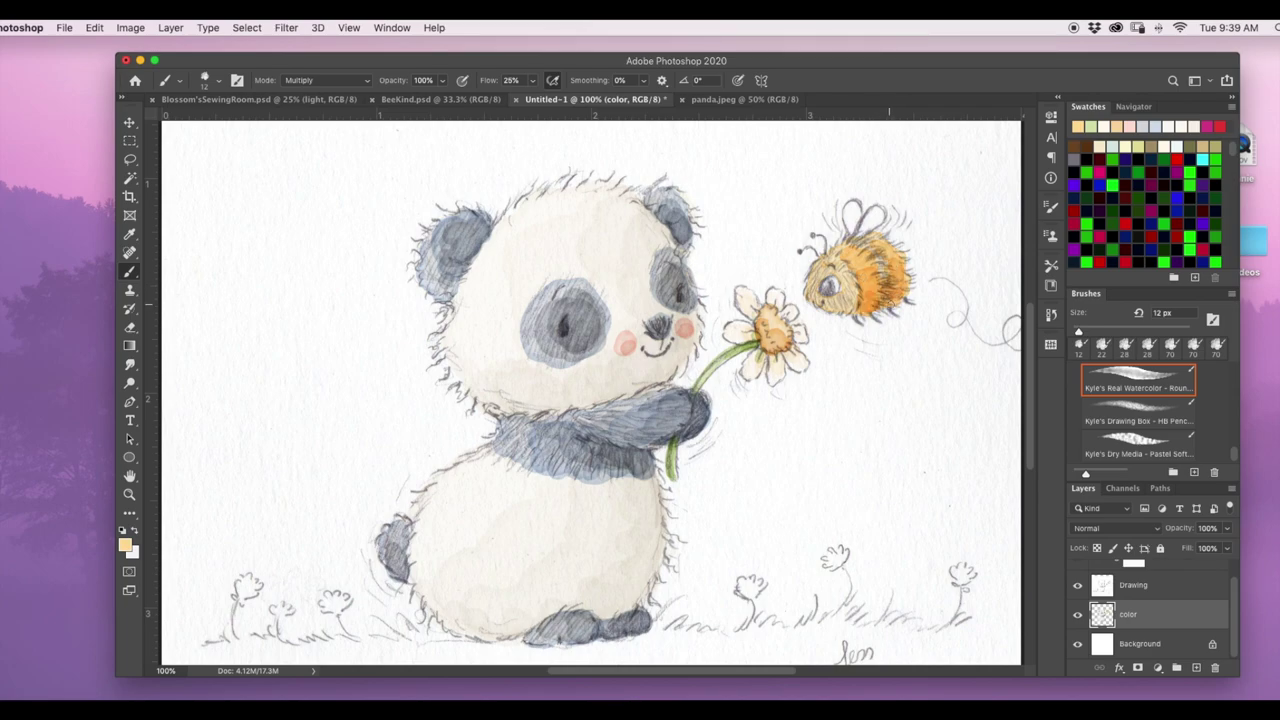
Pick a dark brown and paint it around the bee's head and eye
{"action": "left_click", "coordinate": [125, 546]}
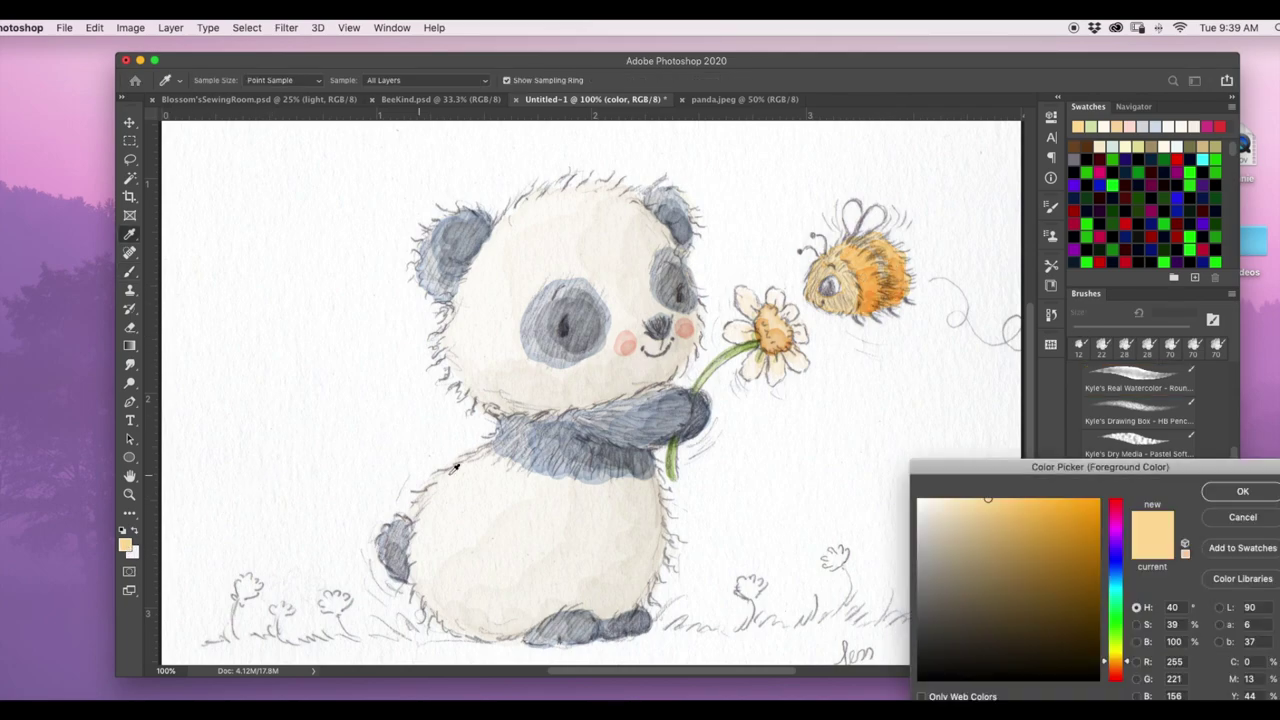
{"action": "left_click_drag", "start_coordinate": [1114, 666], "coordinate": [1117, 676]}
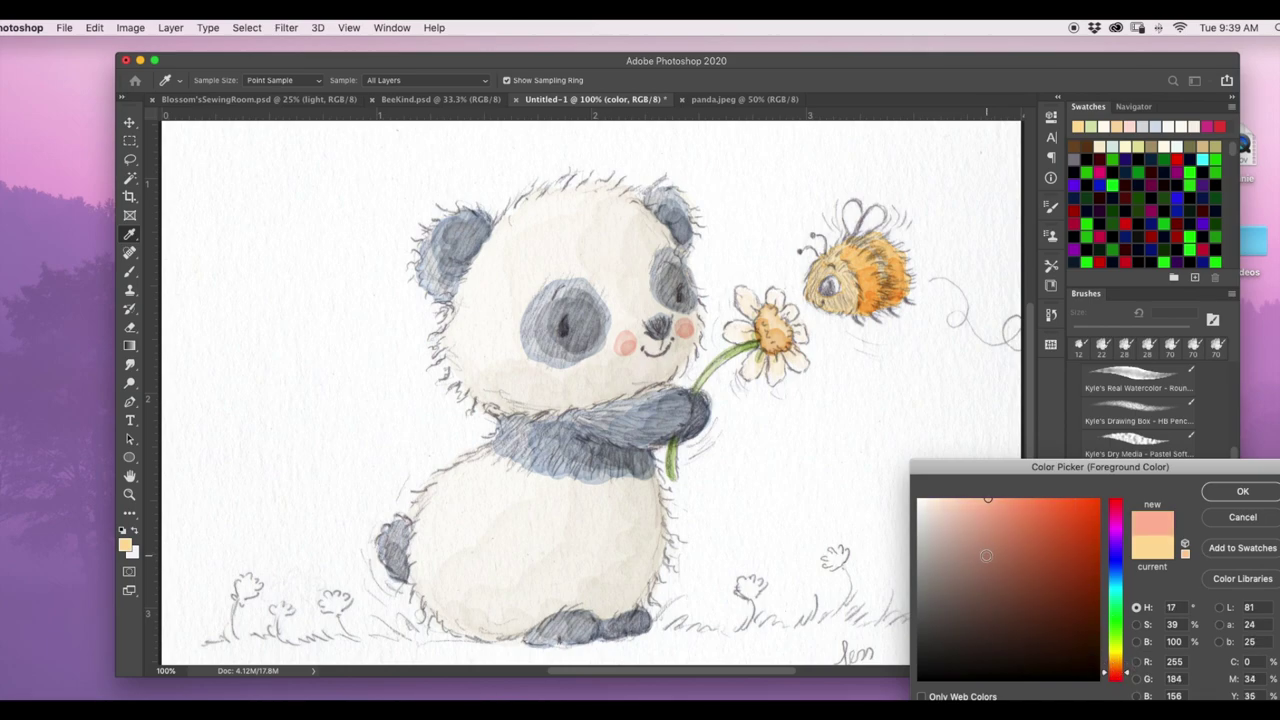
{"action": "left_click", "coordinate": [984, 558]}
{"action": "left_click", "coordinate": [1241, 492]}
{"action": "key", "text": "b"}
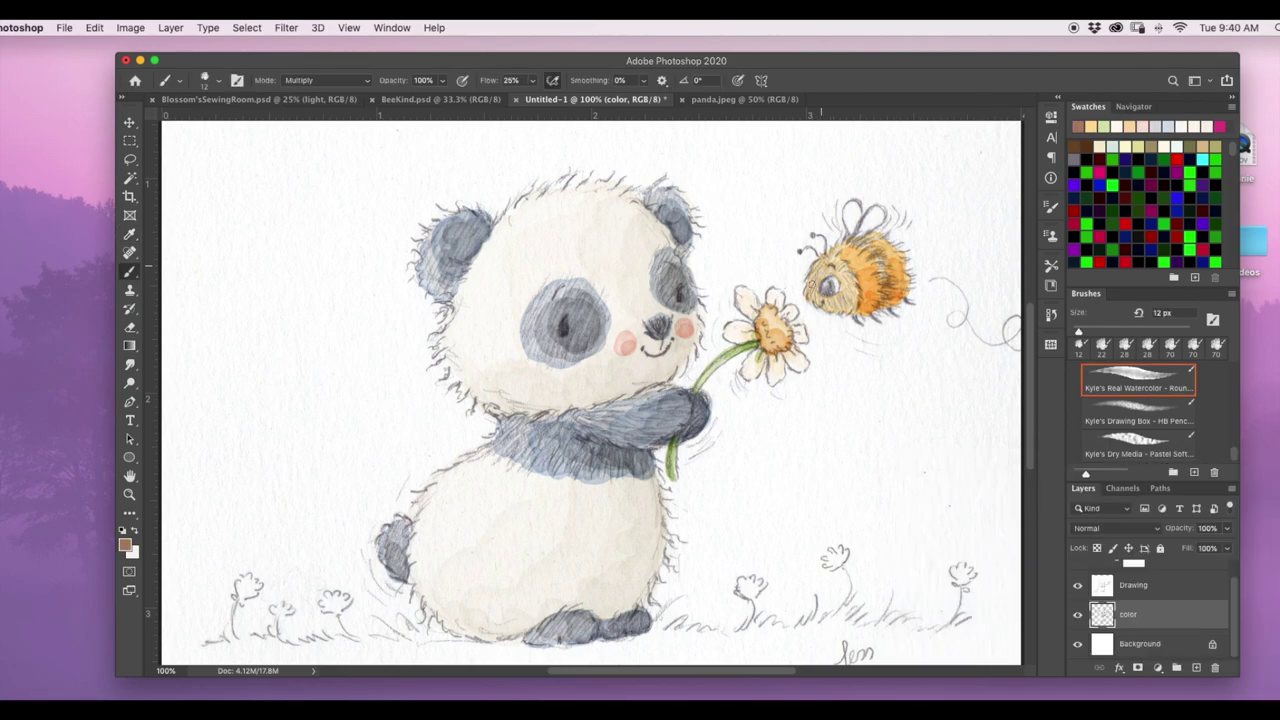
{"action": "mouse_move", "coordinate": [818, 264]}
{"action": "left_mouse_down"}
{"action": "mouse_move", "coordinate": [826, 304]}
{"action": "mouse_move", "coordinate": [826, 266]}
{"action": "mouse_move", "coordinate": [846, 276]}
{"action": "mouse_move", "coordinate": [852, 300]}
{"action": "mouse_move", "coordinate": [830, 308]}
{"action": "left_mouse_up"}
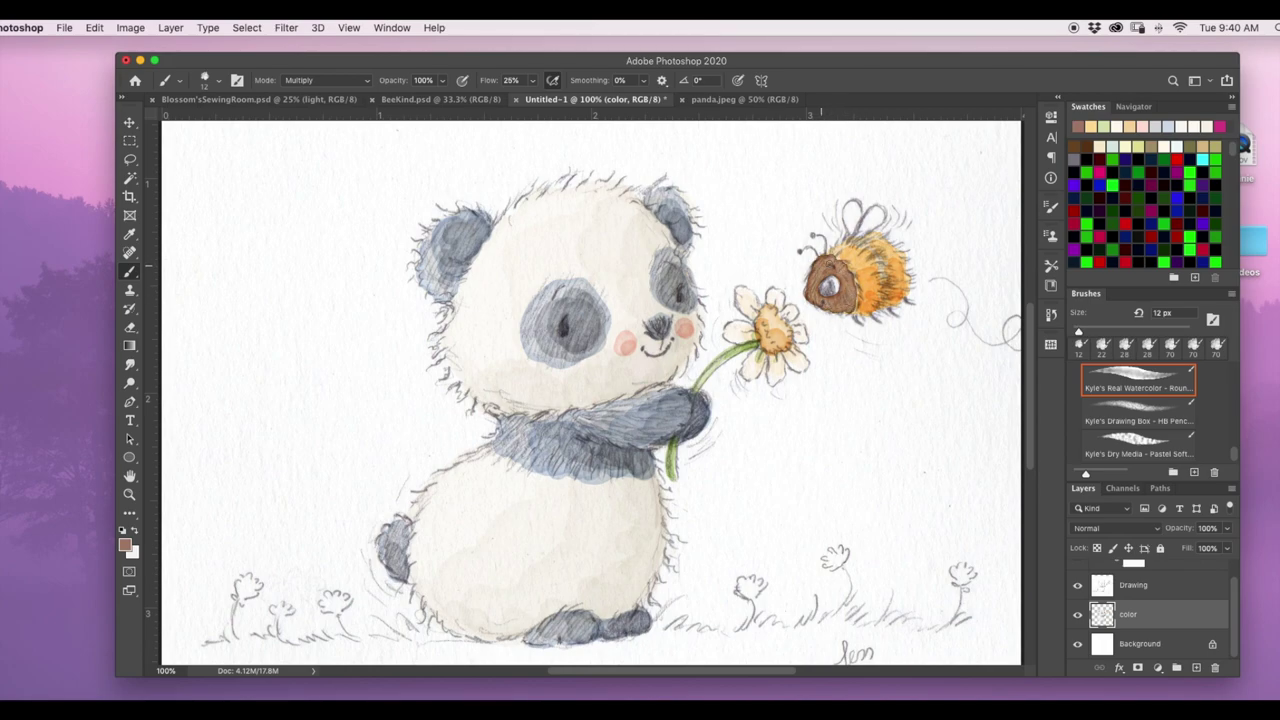
Set the brush to 9 px, Multiply mode, 62% opacity
{"action": "left_click", "coordinate": [210, 80]}
{"action": "left_click_drag", "start_coordinate": [201, 128], "coordinate": [198, 128]}
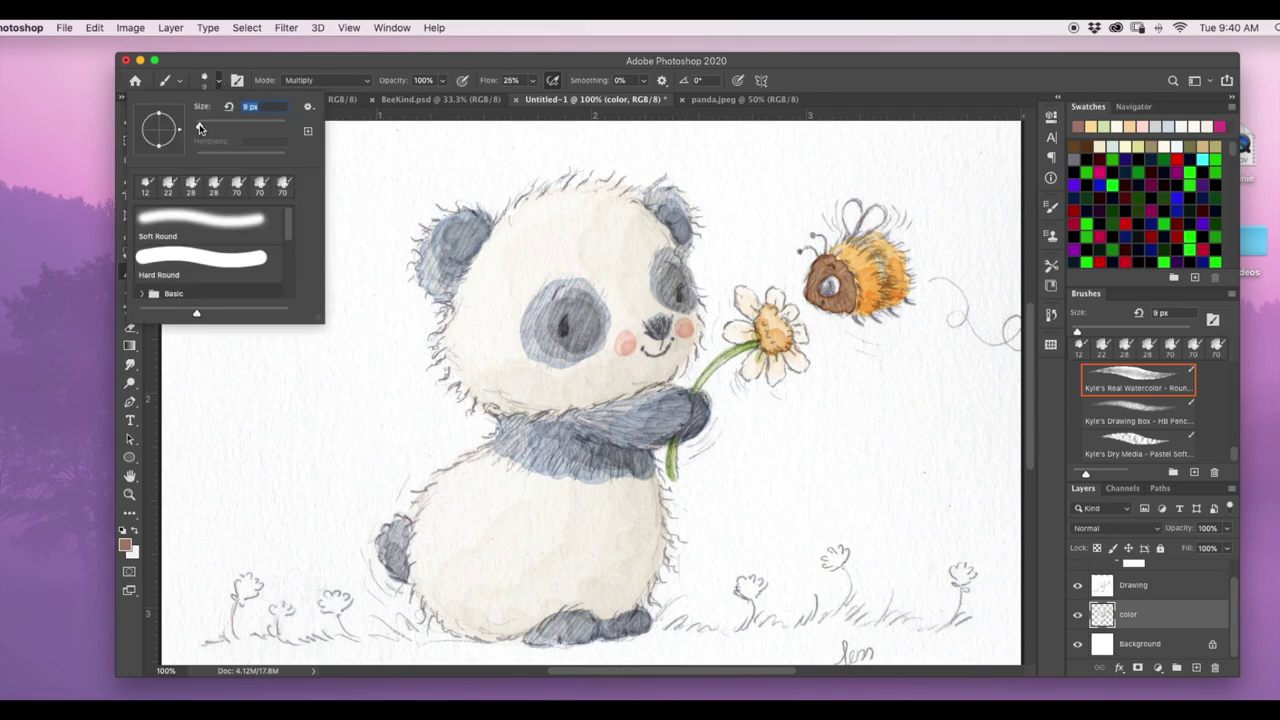
{"action": "left_click", "coordinate": [354, 82]}
{"action": "left_click", "coordinate": [440, 84]}
{"action": "left_click_drag", "start_coordinate": [450, 99], "coordinate": [417, 99]}
{"action": "left_click", "coordinate": [857, 240]}
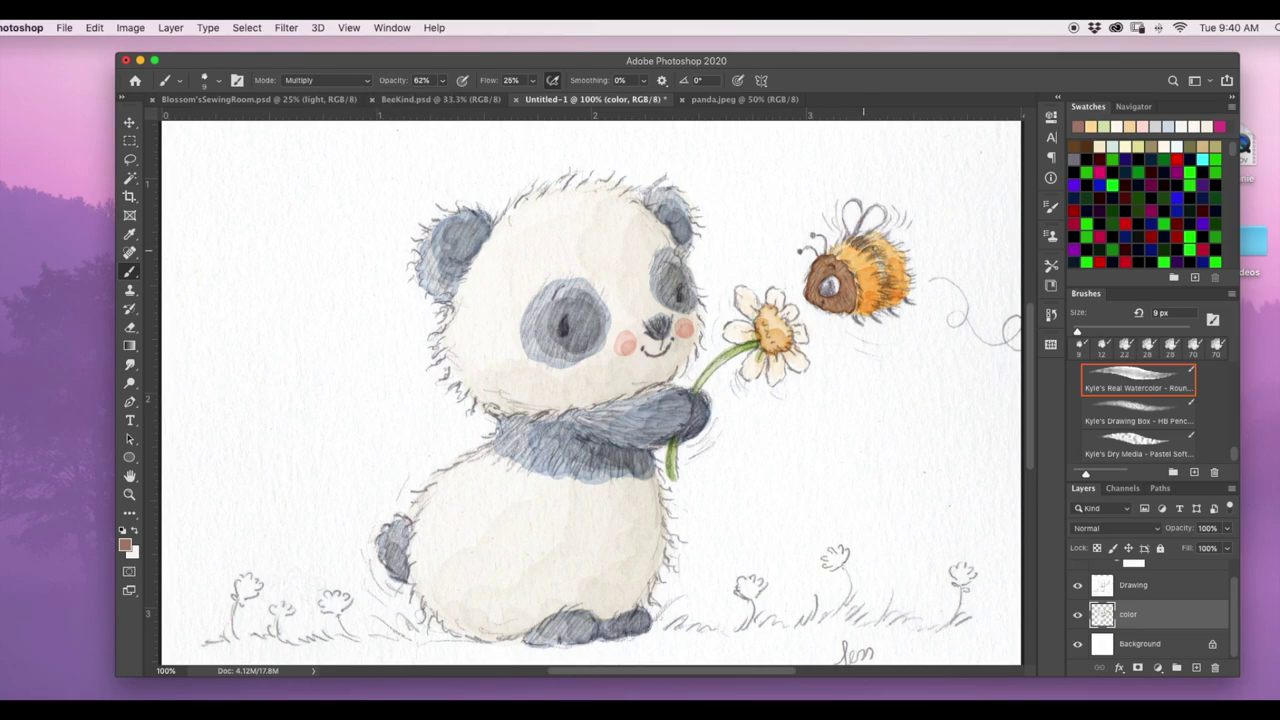
Paint darker stripes across the bee's body and darken its eye and lower body
{"action": "left_click_drag", "start_coordinate": [873, 258], "coordinate": [880, 284]}
{"action": "left_click_drag", "start_coordinate": [872, 306], "coordinate": [829, 288]}
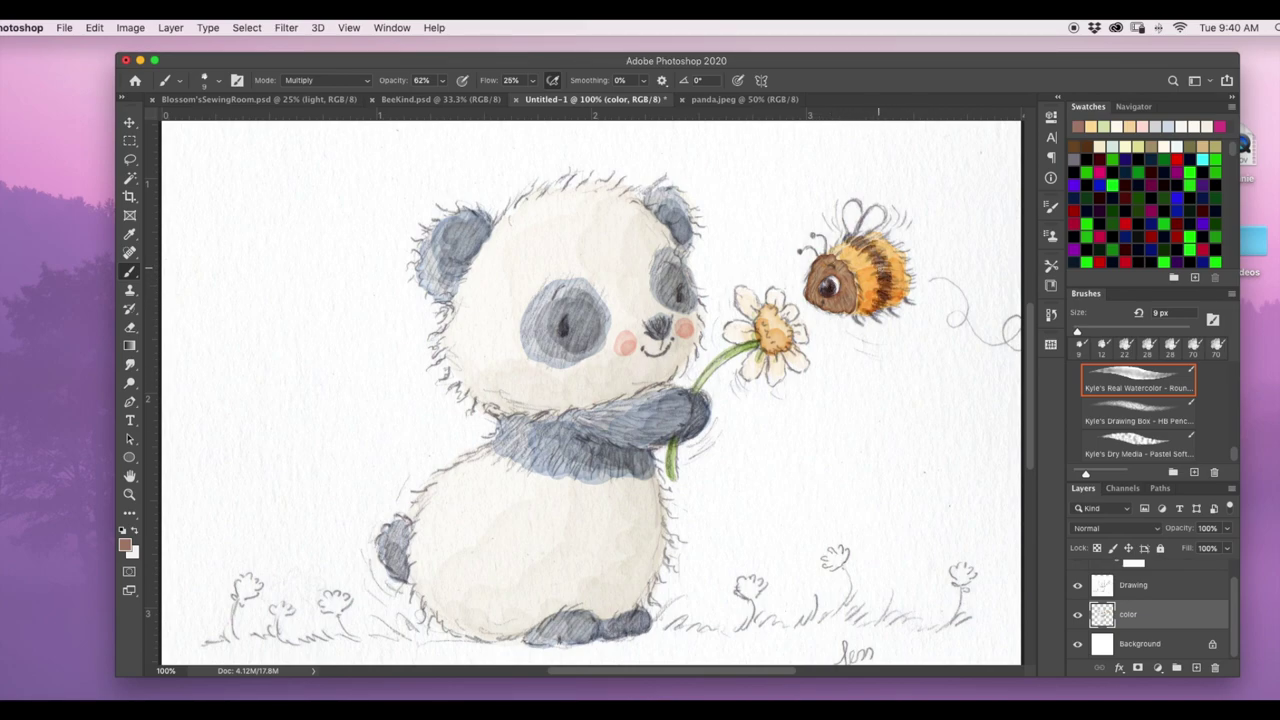
{"action": "left_click_drag", "start_coordinate": [878, 258], "coordinate": [885, 286]}
{"action": "left_click_drag", "start_coordinate": [893, 306], "coordinate": [885, 318]}
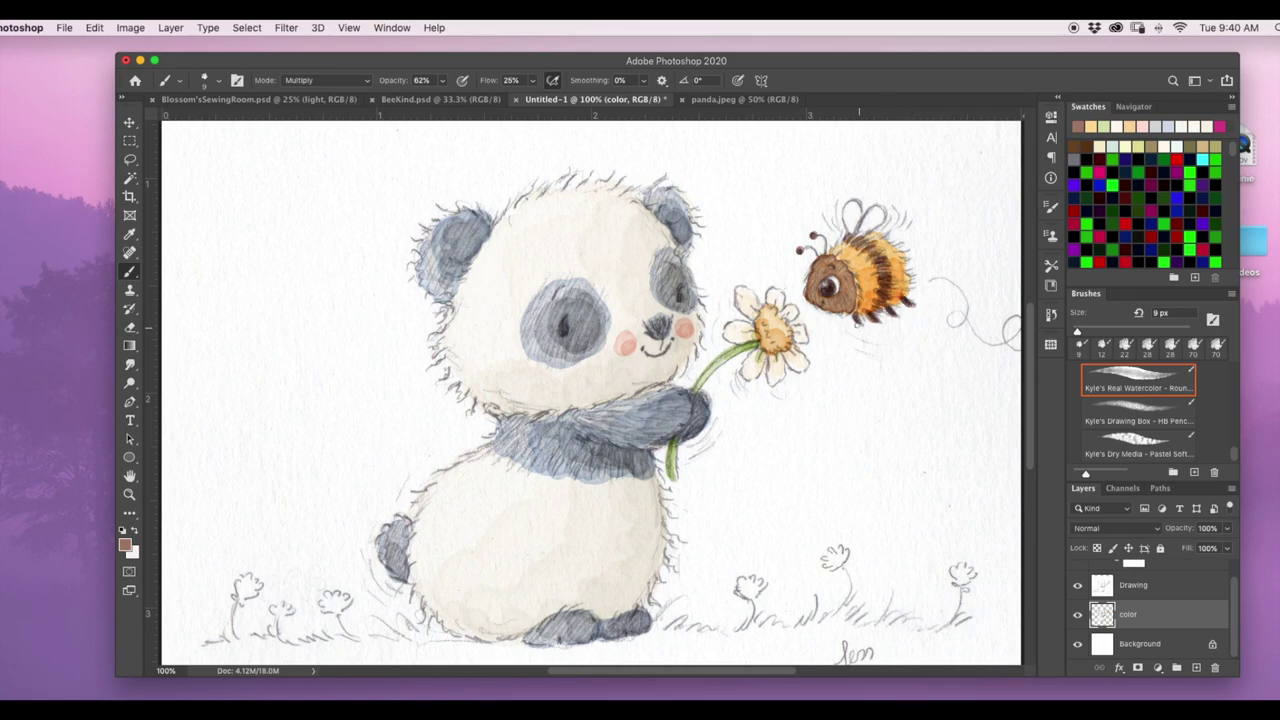
{"action": "mouse_move", "coordinate": [812, 296]}
{"action": "left_mouse_down"}
{"action": "mouse_move", "coordinate": [838, 308]}
{"action": "mouse_move", "coordinate": [839, 272]}
{"action": "mouse_move", "coordinate": [840, 304]}
{"action": "mouse_move", "coordinate": [848, 282]}
{"action": "left_mouse_up"}
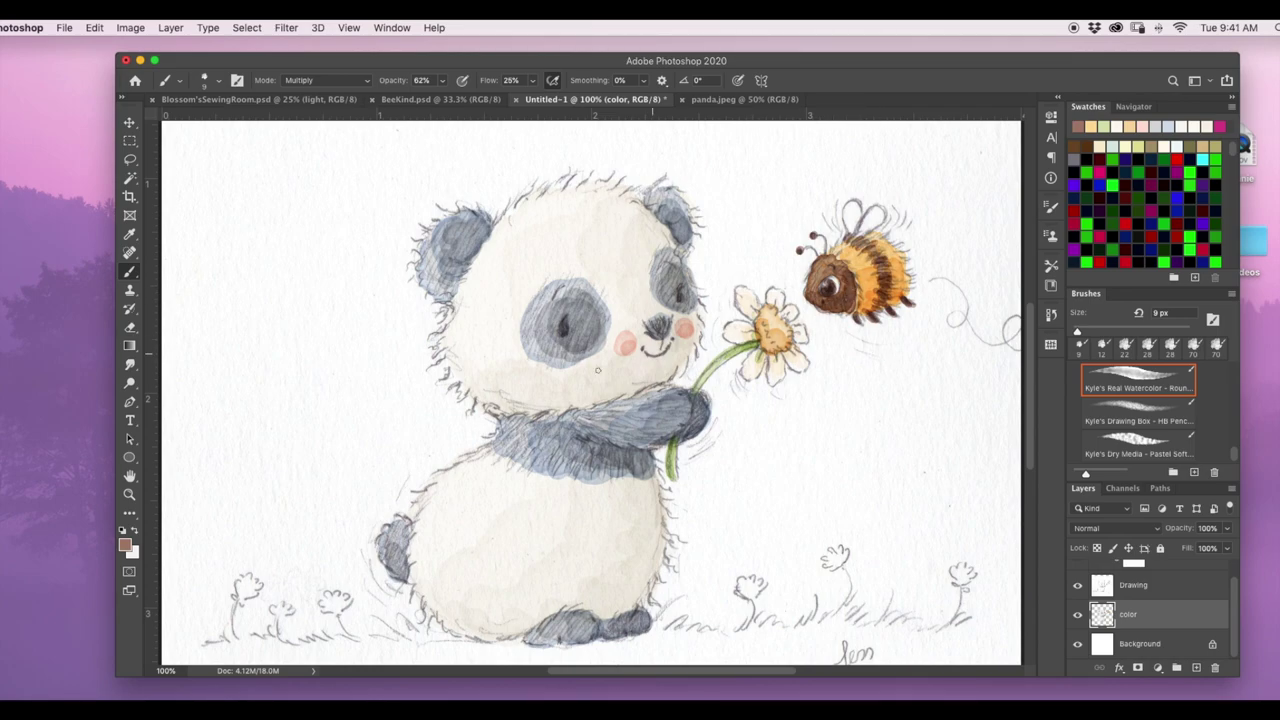
Pick a very light pink as the next paint colour
{"action": "left_click", "coordinate": [125, 545]}
{"action": "left_click", "coordinate": [942, 504]}
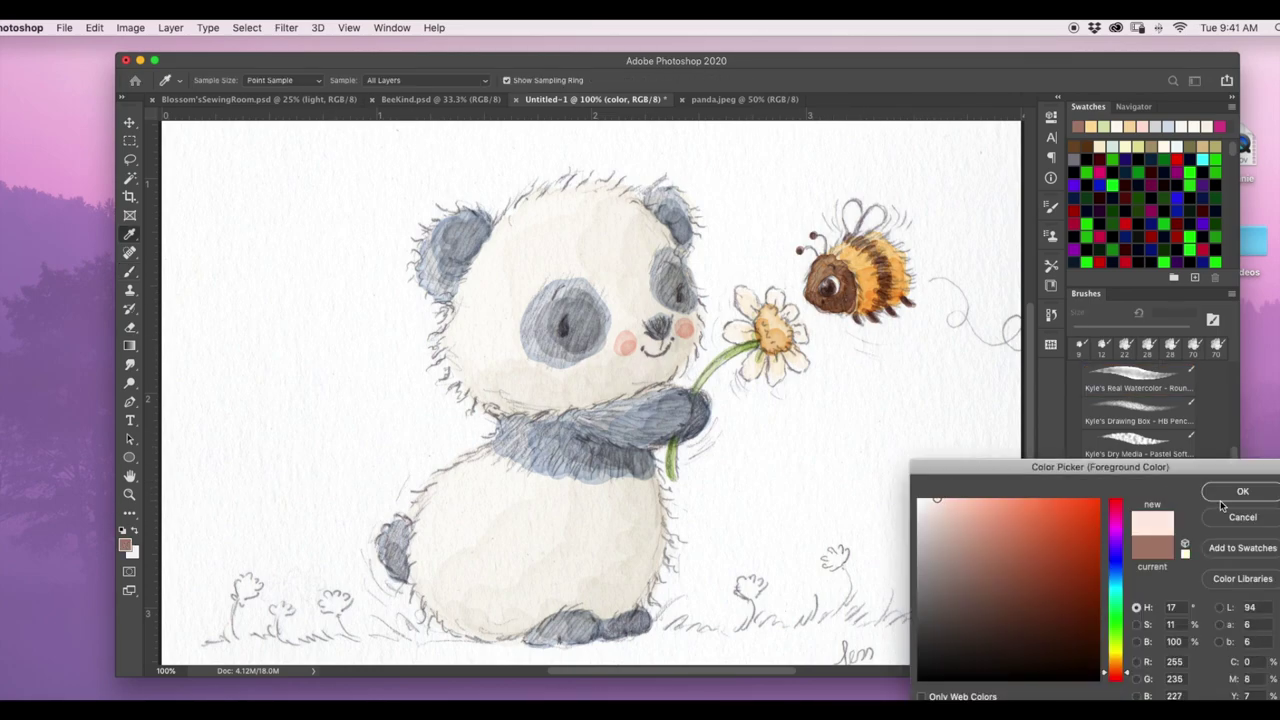
{"action": "left_click", "coordinate": [1240, 492]}
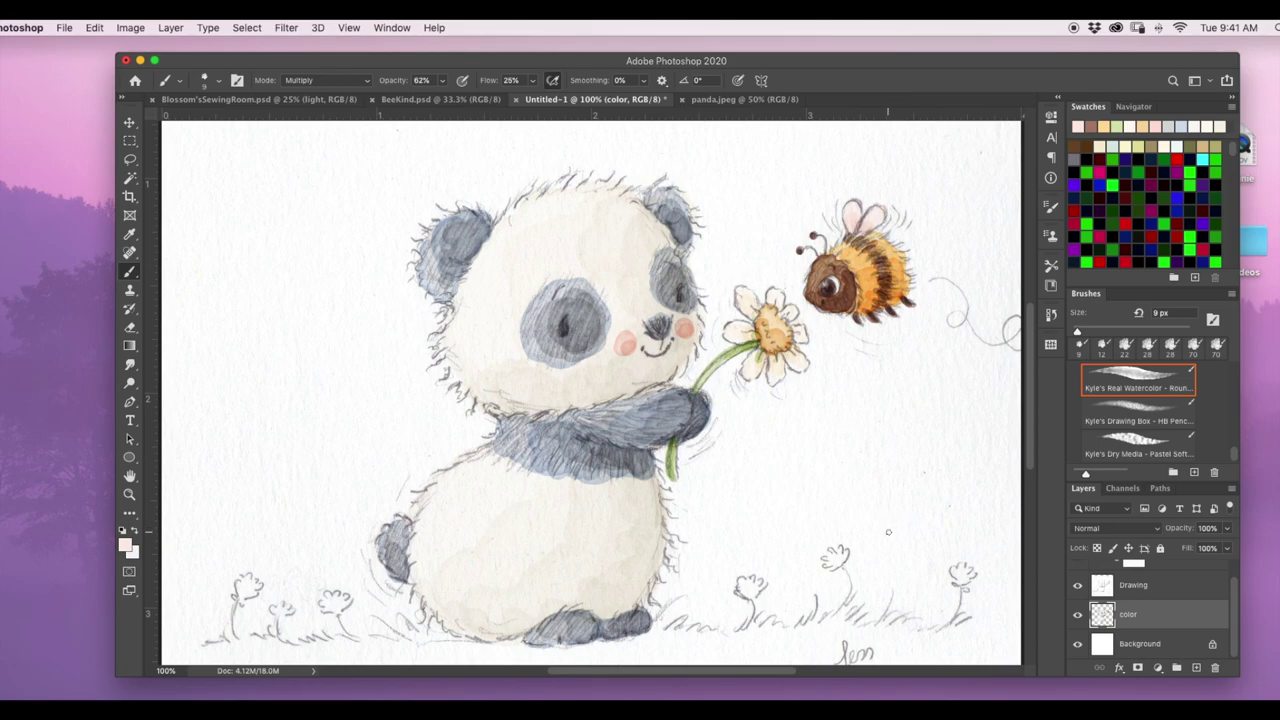
{"action": "key", "text": "super+minus"}
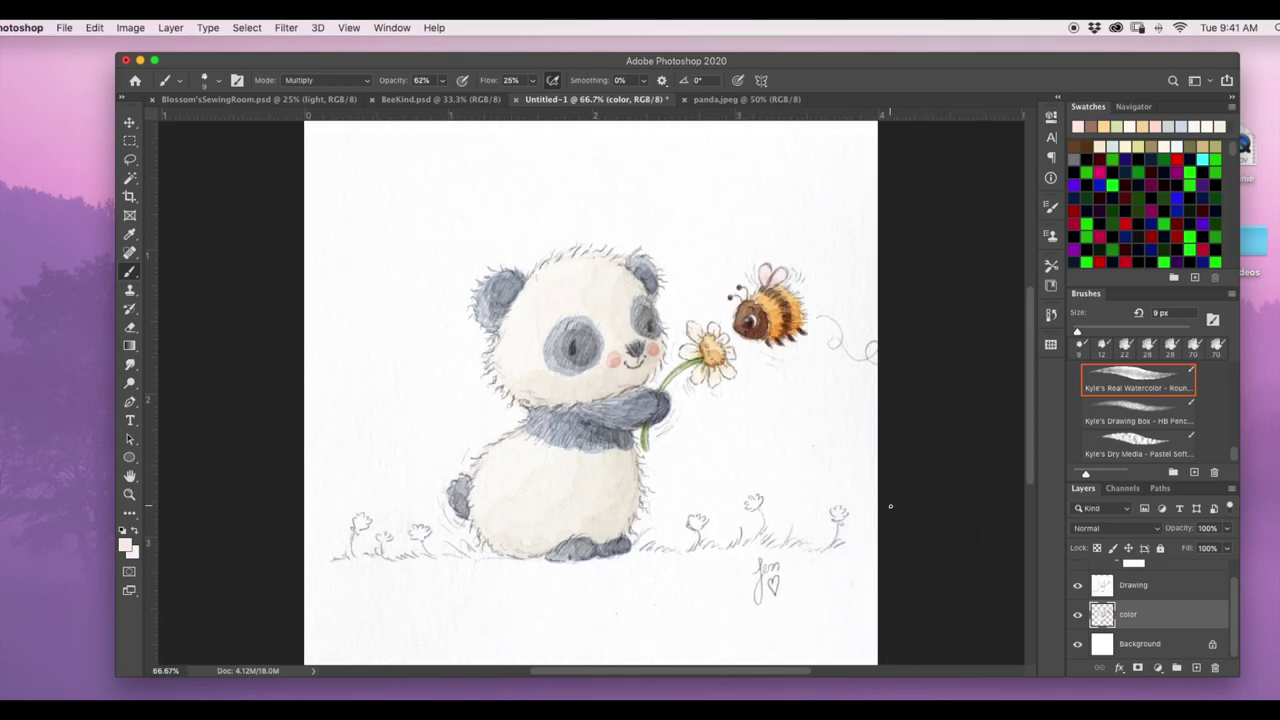
Mix a rich magenta-purple paint colour and return to the brush
{"action": "left_click", "coordinate": [128, 549]}
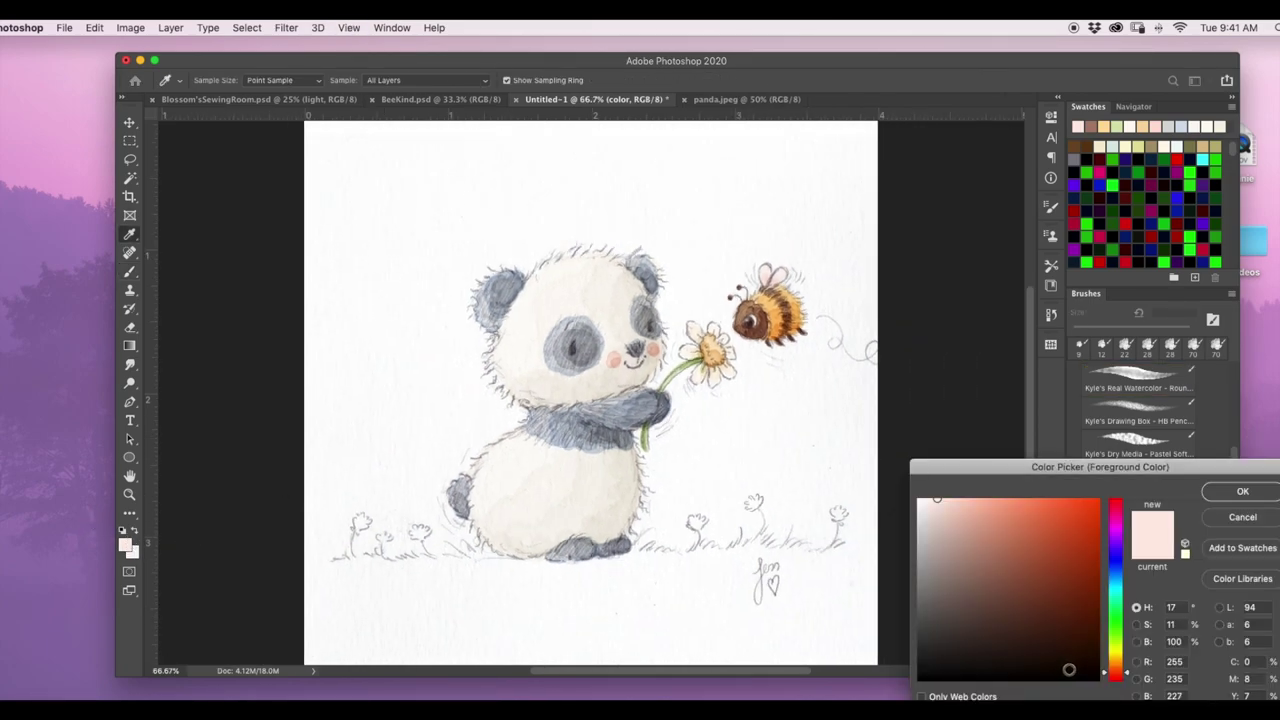
{"action": "left_click", "coordinate": [1116, 544]}
{"action": "left_click", "coordinate": [1116, 533]}
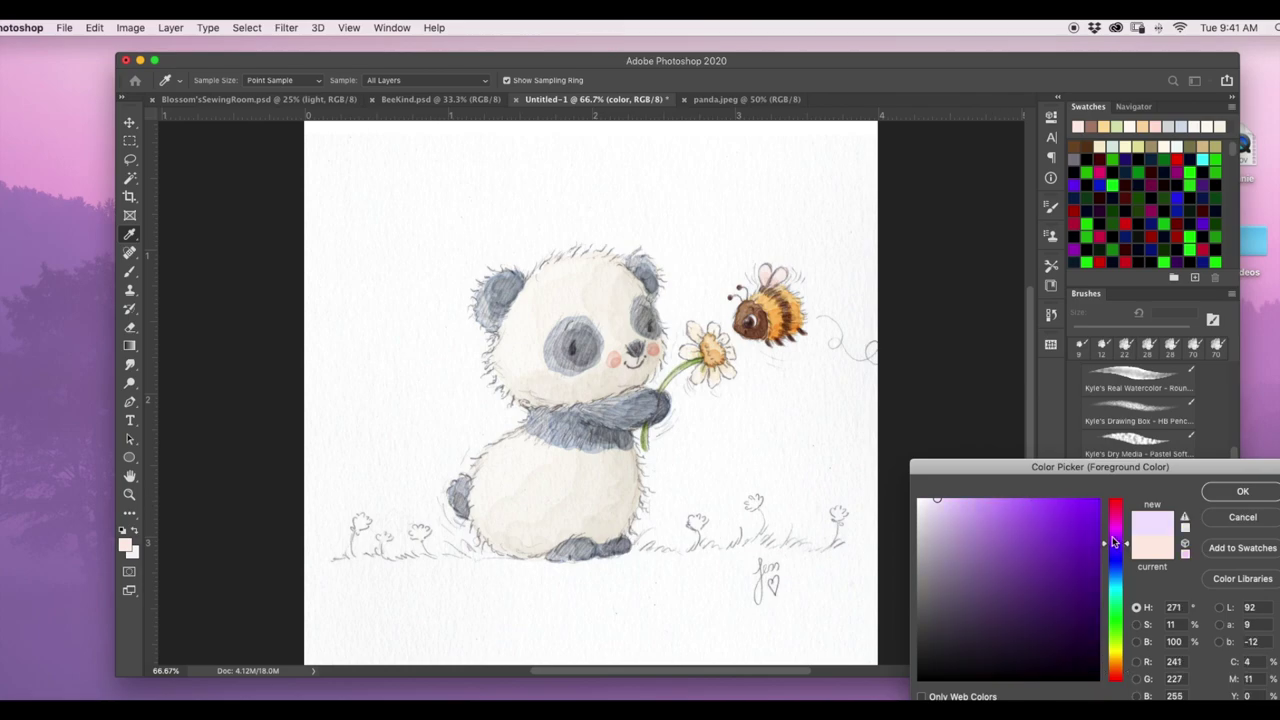
{"action": "left_click", "coordinate": [993, 508]}
{"action": "key", "text": "Return"}
{"action": "key", "text": "b"}
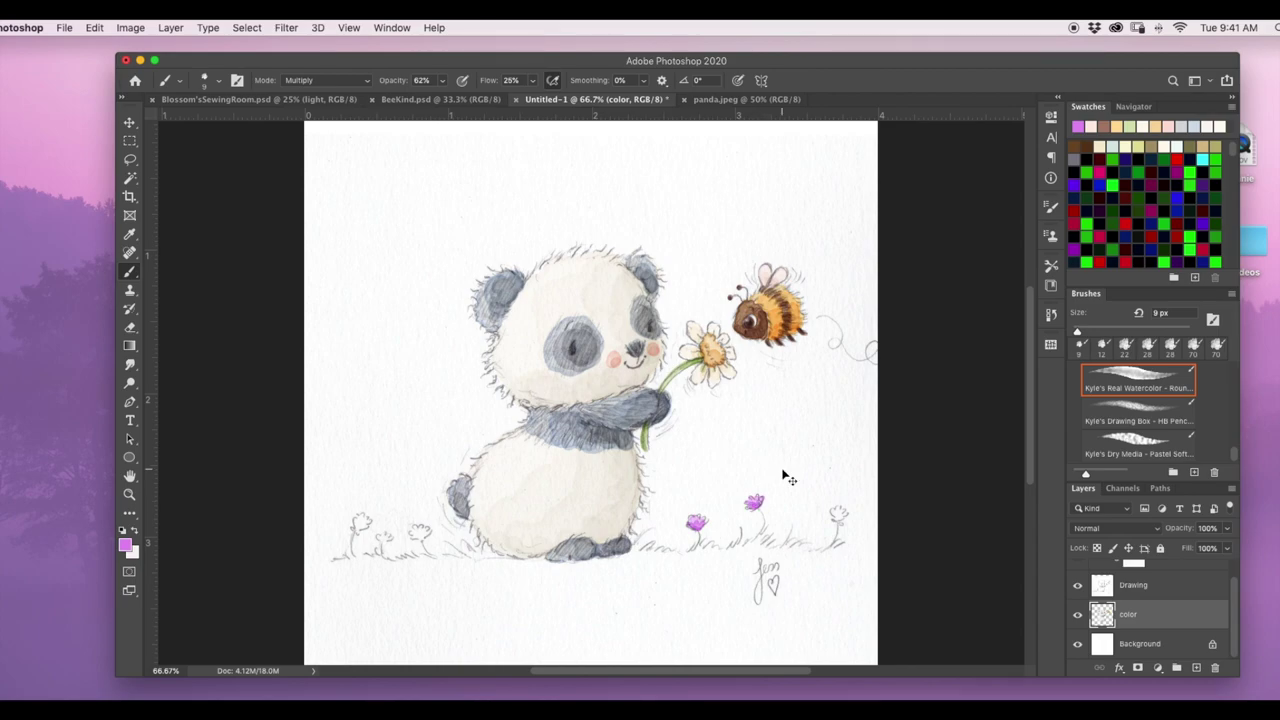
Paint three small flower heads in the grass purple at 100% zoom
{"action": "key", "text": "super+equal"}
{"action": "left_click_drag", "start_coordinate": [960, 576], "coordinate": [960, 575]}
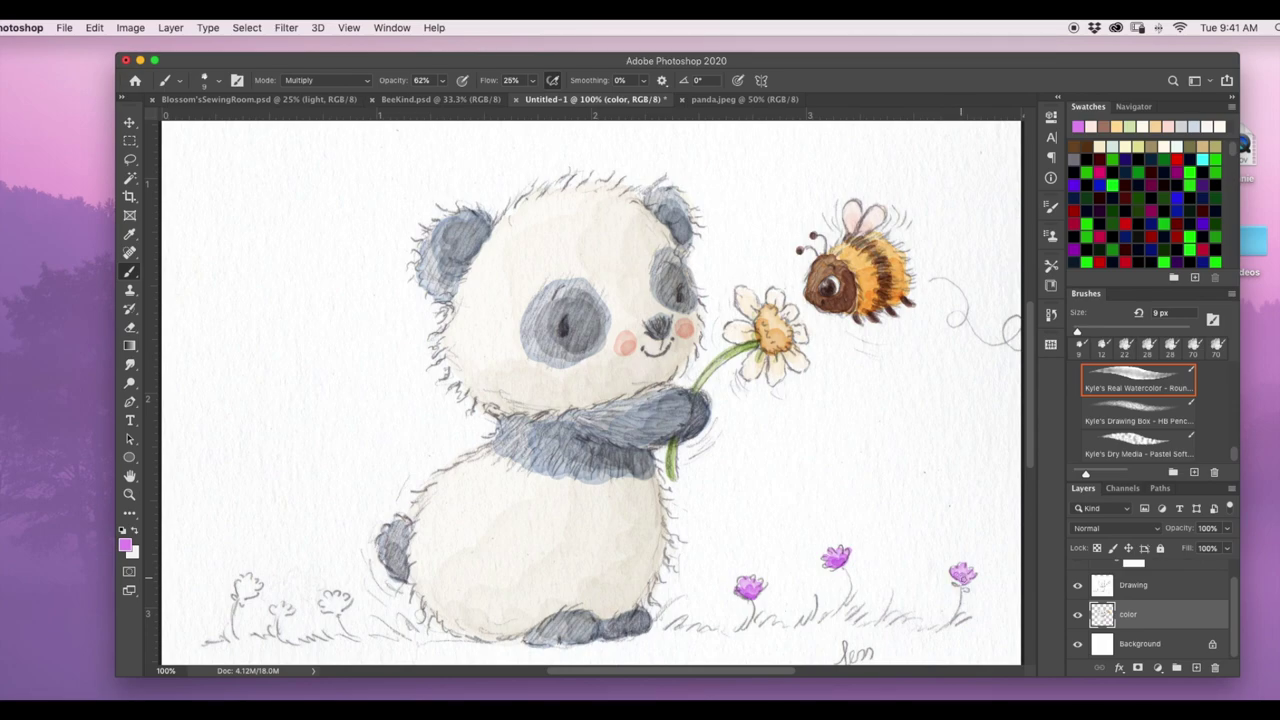
{"action": "left_click_drag", "start_coordinate": [330, 603], "coordinate": [340, 606]}
{"action": "mouse_move", "coordinate": [246, 586]}
{"action": "left_mouse_down"}
{"action": "mouse_move", "coordinate": [247, 574]}
{"action": "mouse_move", "coordinate": [245, 592]}
{"action": "left_mouse_up"}
{"action": "key", "text": "super+minus"}
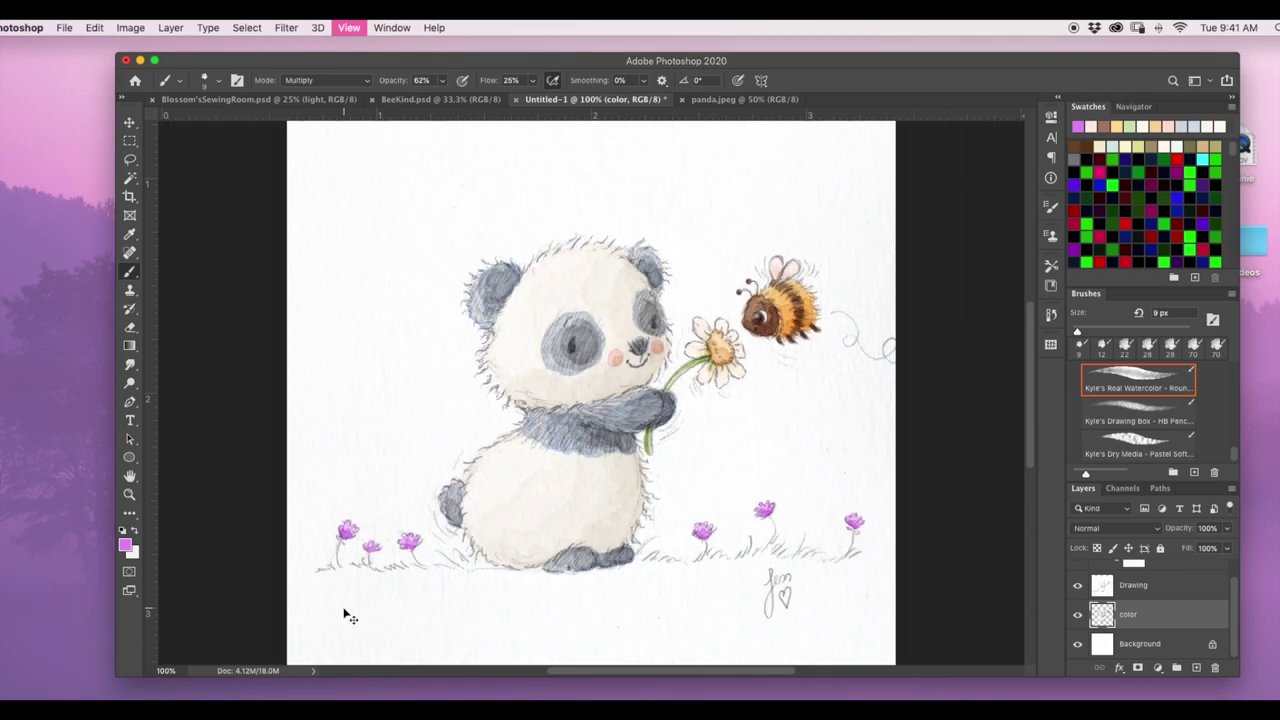
{"action": "key", "text": "super+plus"}
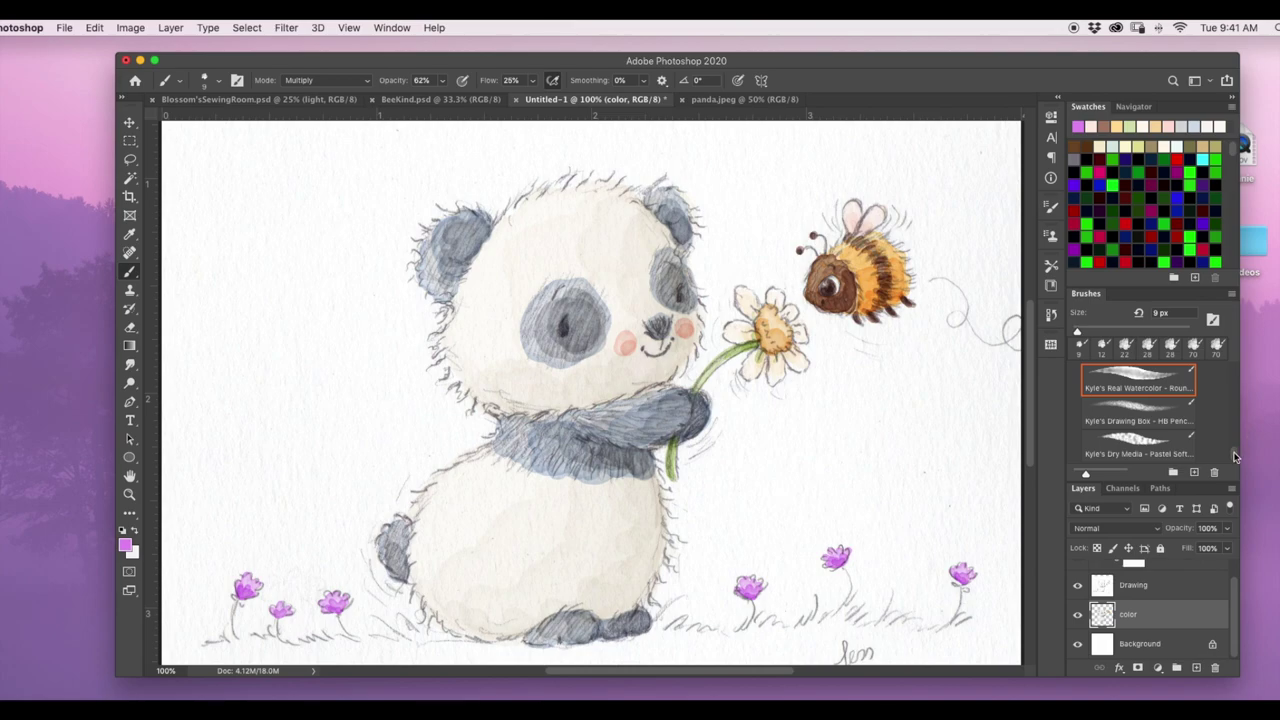
Load Kyle's Real Watercolor Soft Edger 1 smudge brush at 28 px
{"action": "left_click_drag", "start_coordinate": [1234, 457], "coordinate": [1229, 410]}
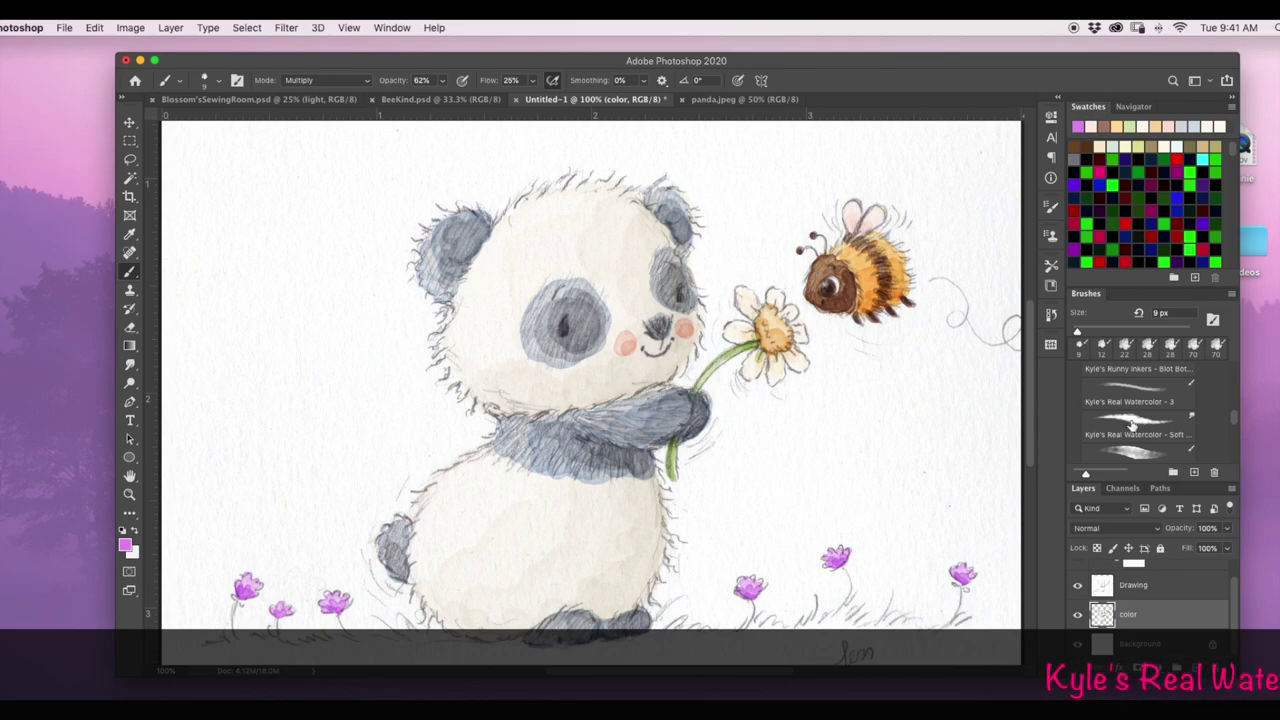
{"action": "left_click", "coordinate": [1131, 425]}
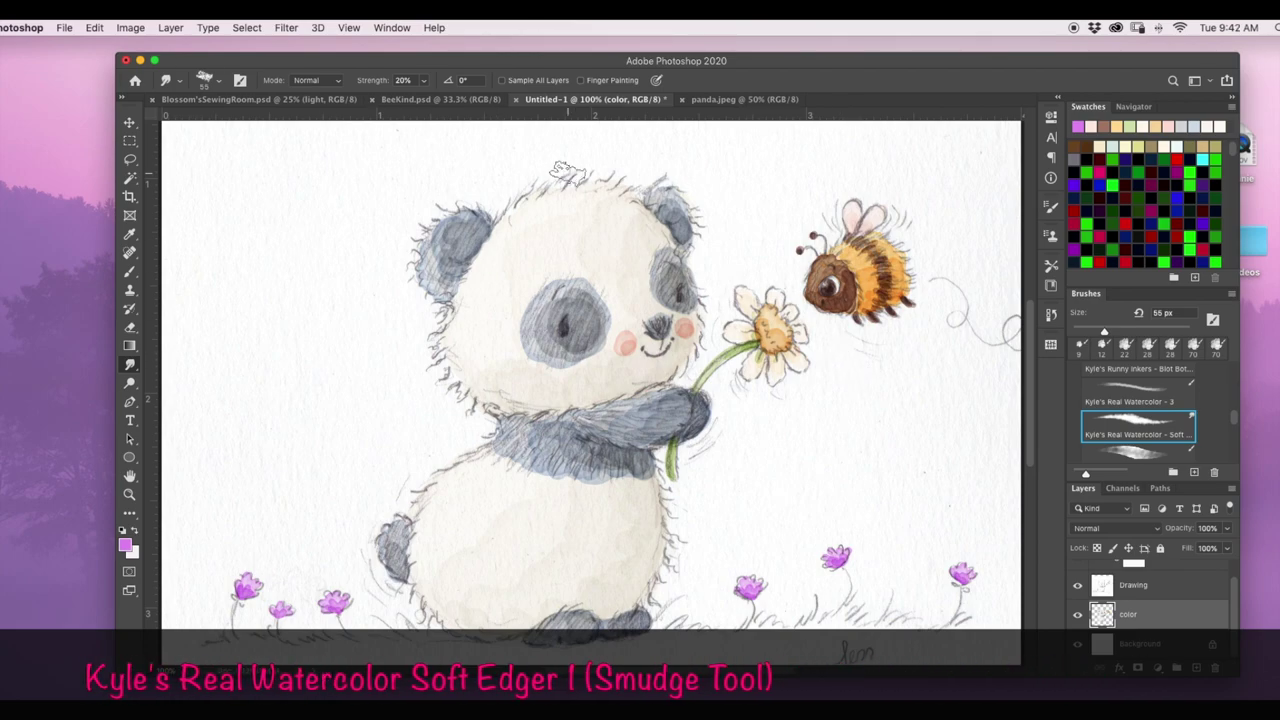
{"action": "left_click", "coordinate": [210, 80]}
{"action": "left_click_drag", "start_coordinate": [217, 124], "coordinate": [210, 124]}
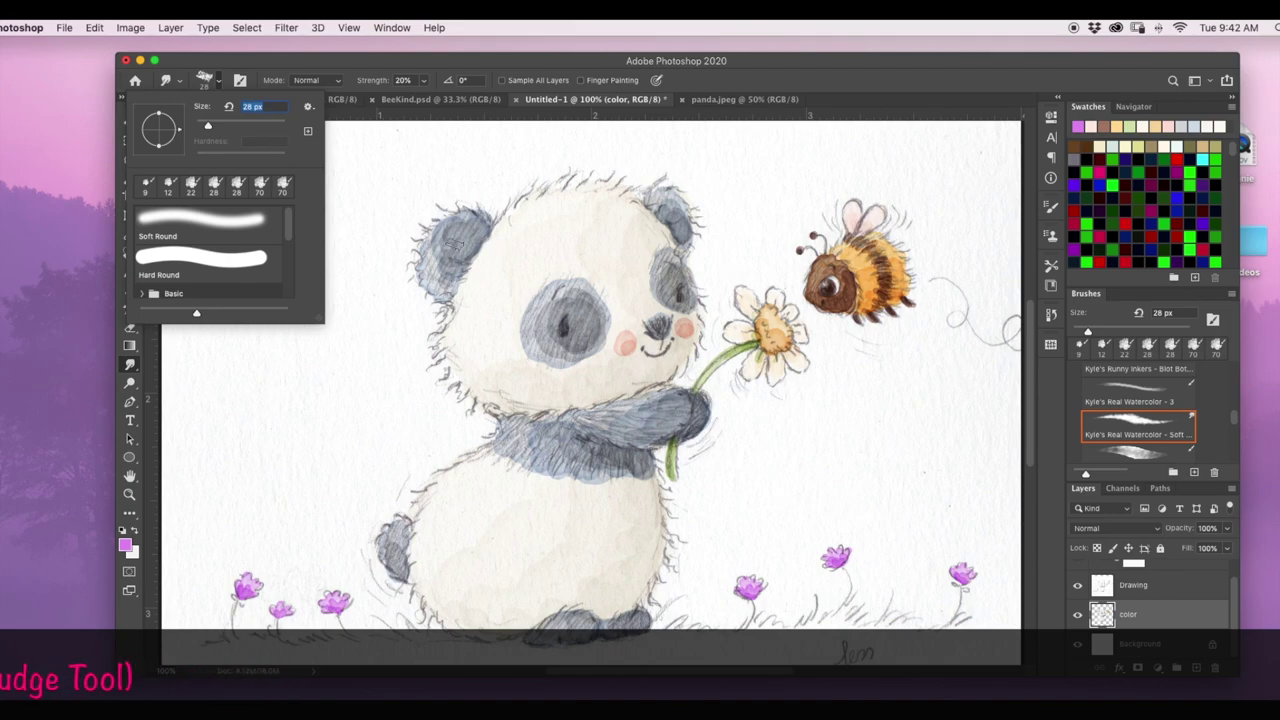
{"action": "left_click", "coordinate": [432, 268]}
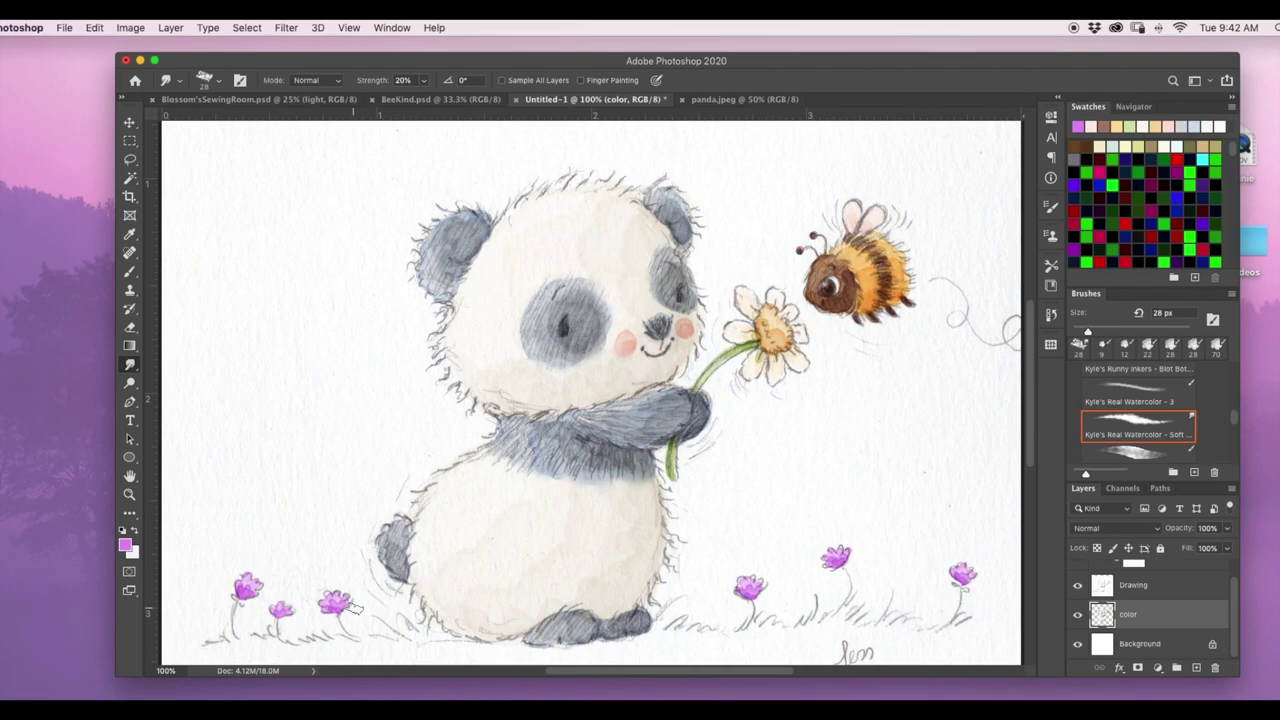
{"action": "key", "text": "super+plus"}
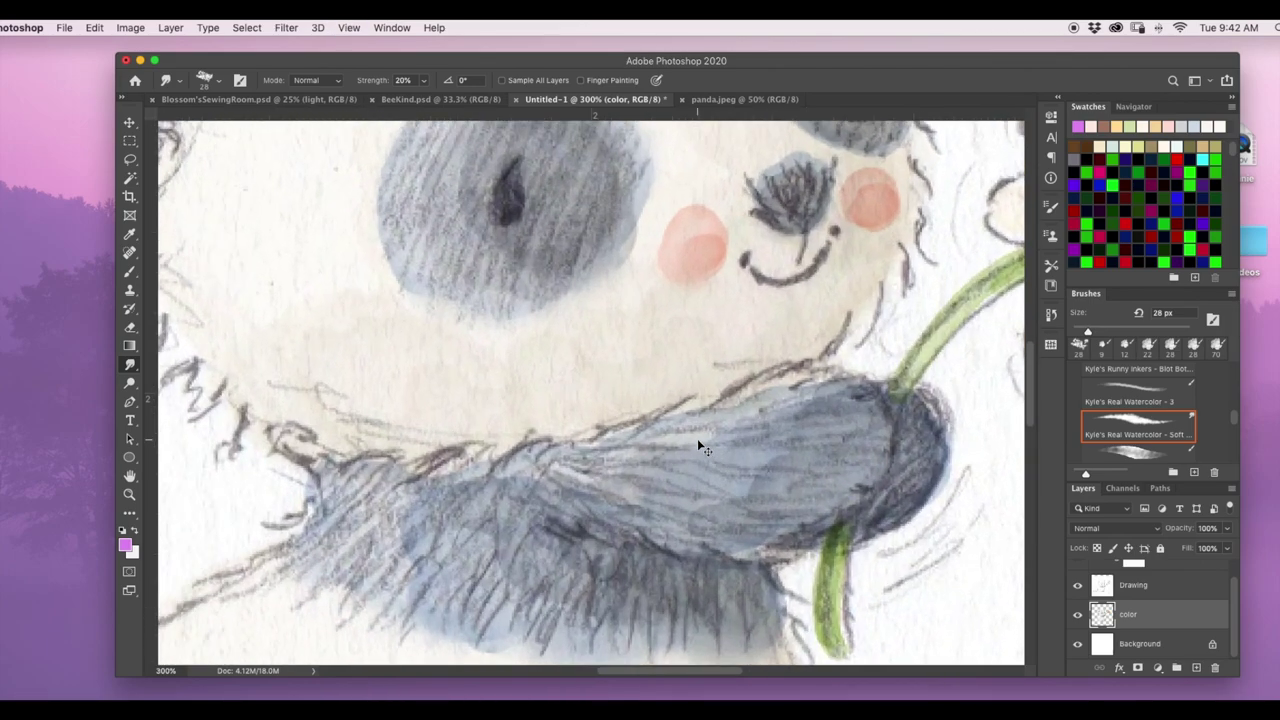
{"action": "key", "text": "super+minus"}
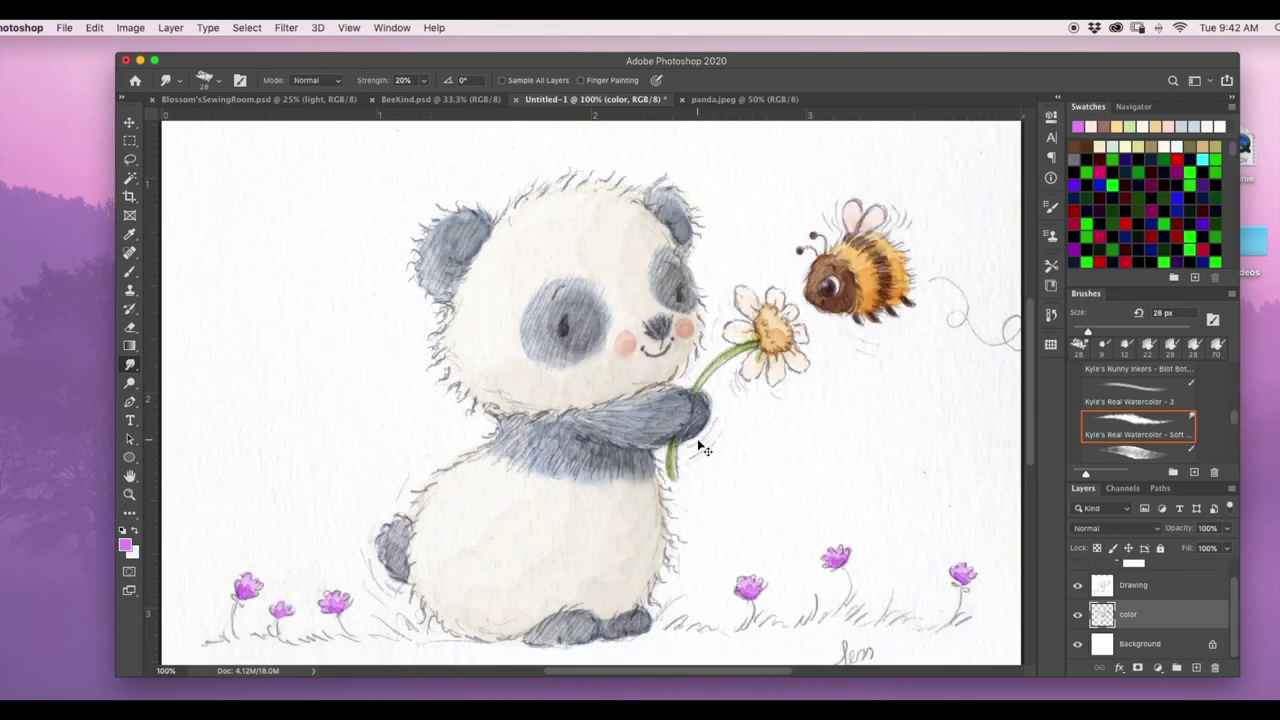
{"action": "key", "text": "super+minus"}
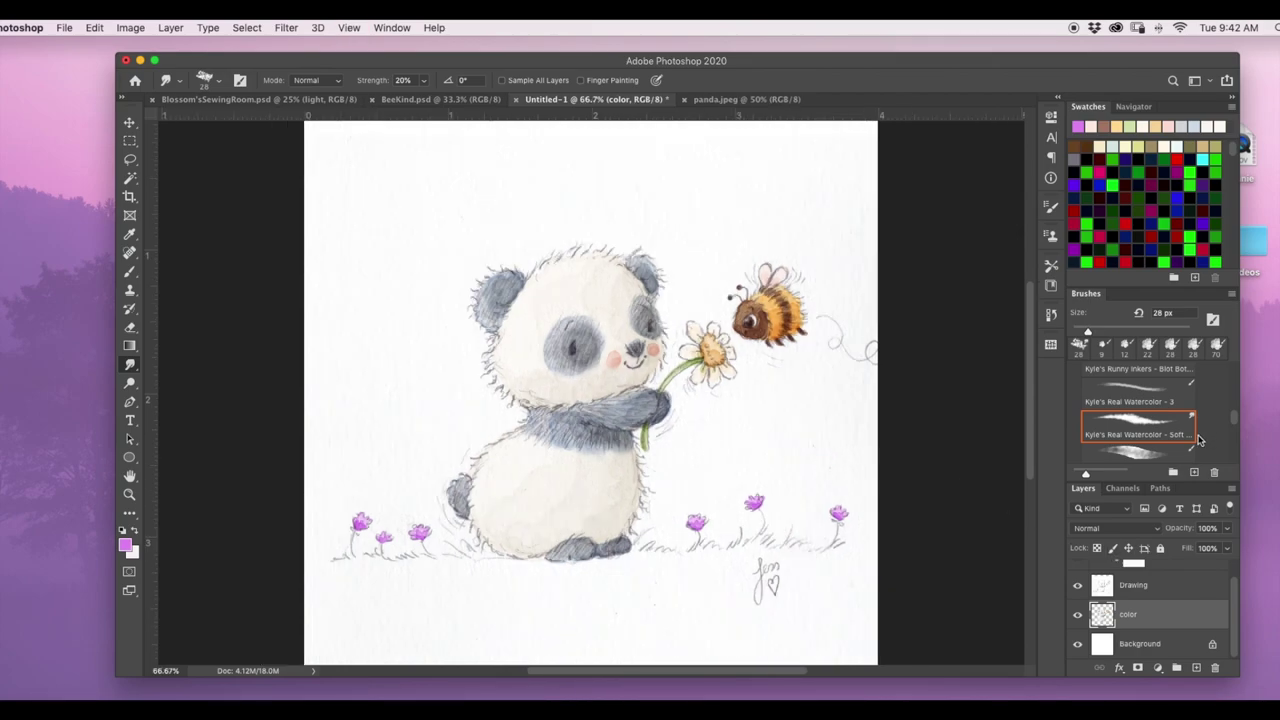
Add a layer named 'background' under the color layer and load Kyle's Real Watercolor 500 Glaze brush
{"action": "left_click", "coordinate": [1160, 645]}
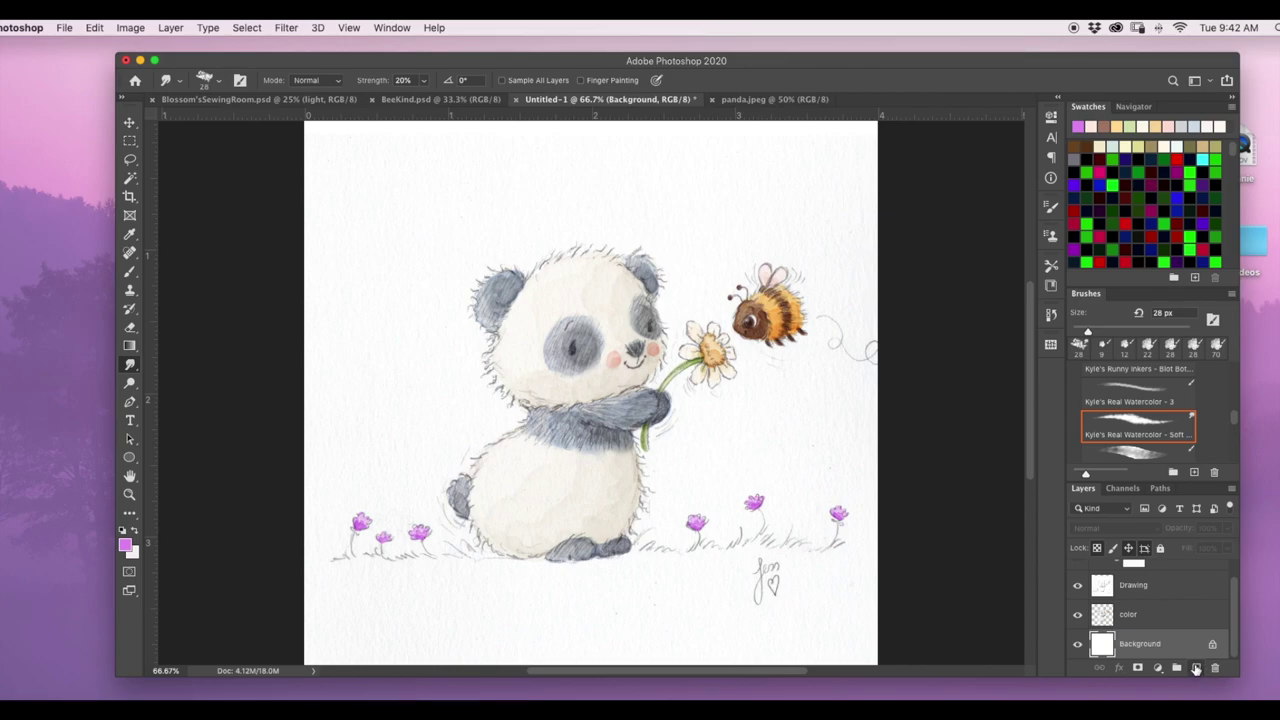
{"action": "left_click", "coordinate": [1196, 669]}
{"action": "double_click", "coordinate": [1130, 643]}
{"action": "type", "text": "ba"}
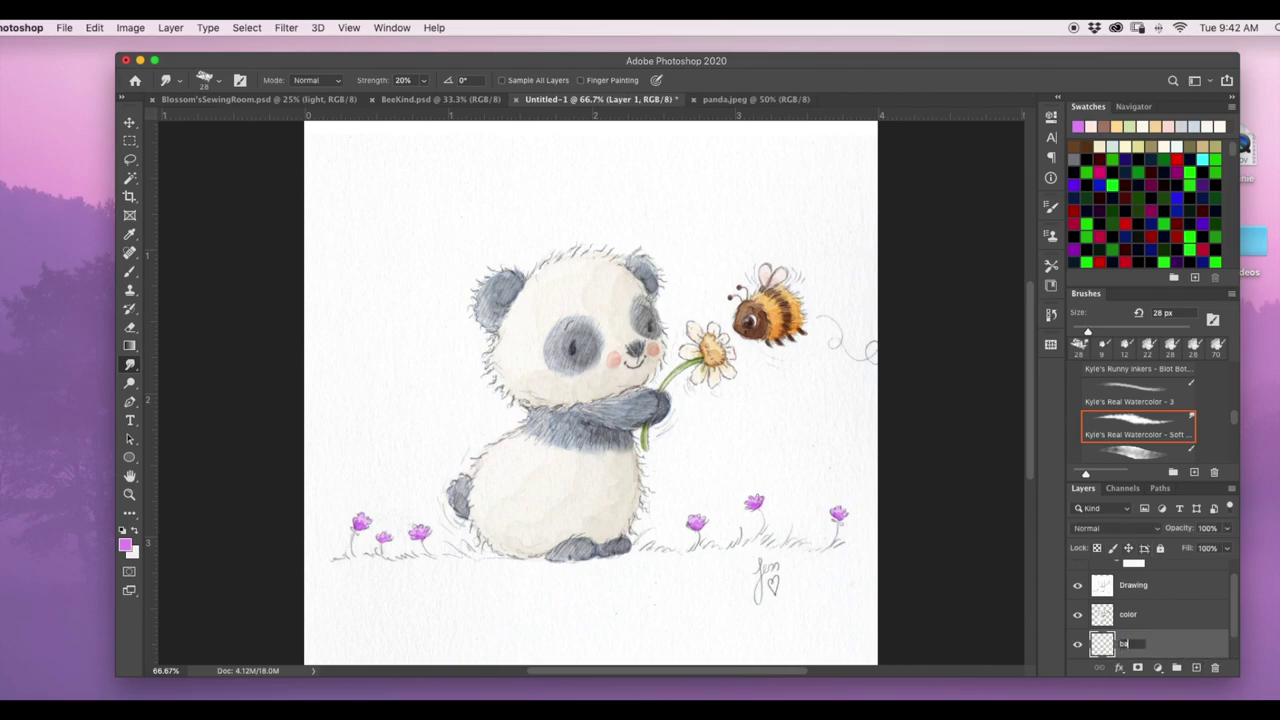
{"action": "type", "text": "ckground"}
{"action": "key", "text": "Return"}
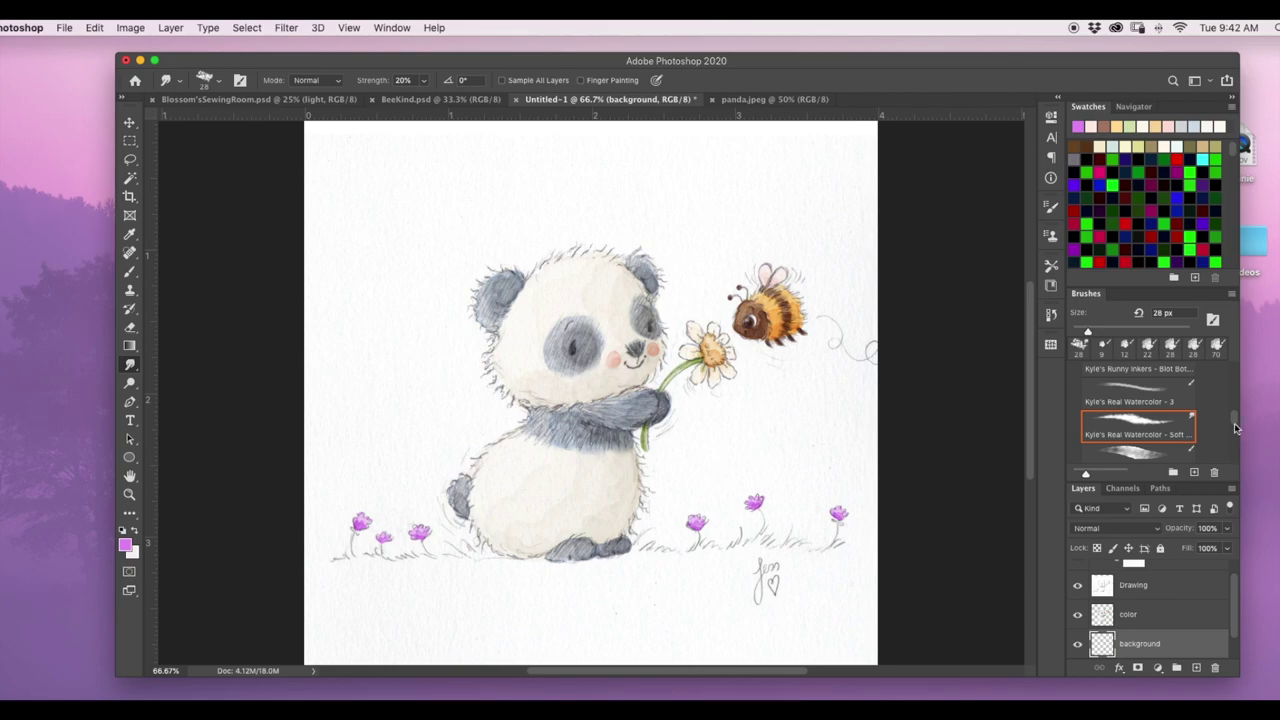
{"action": "scroll", "coordinate": [1232, 423], "scroll_direction": "down", "scroll_amount": 2}
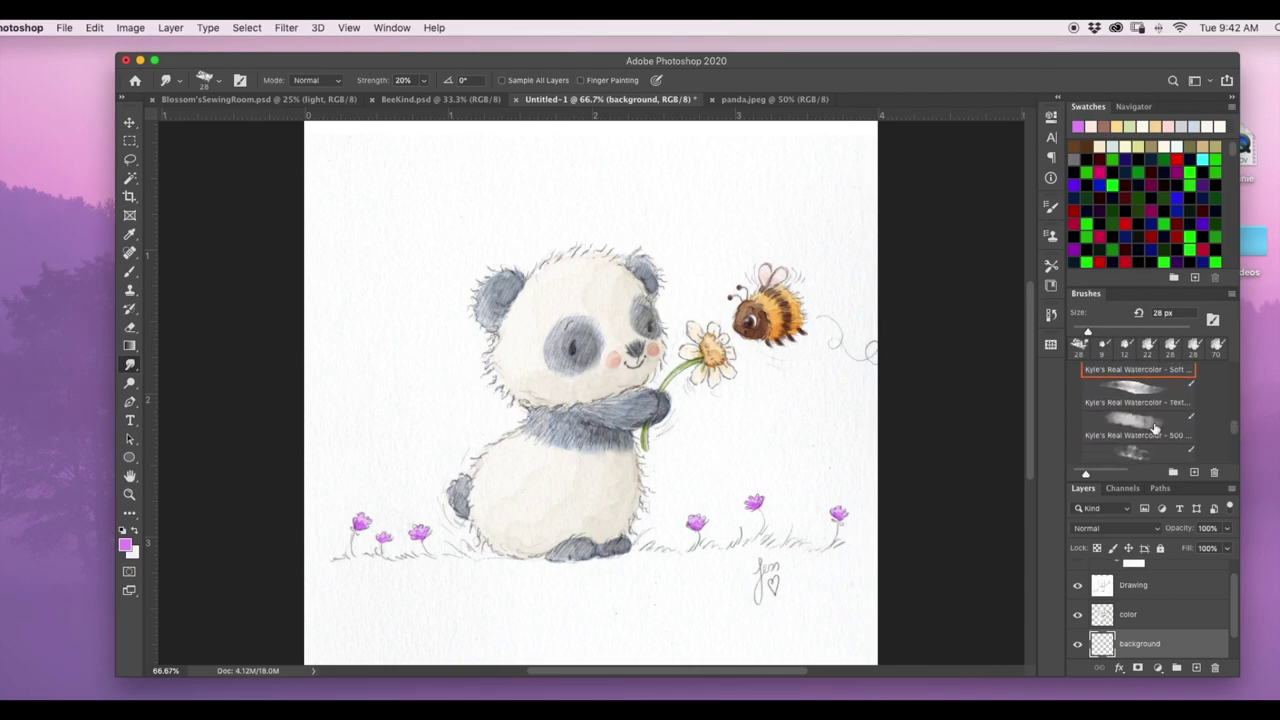
{"action": "left_click", "coordinate": [1155, 428]}
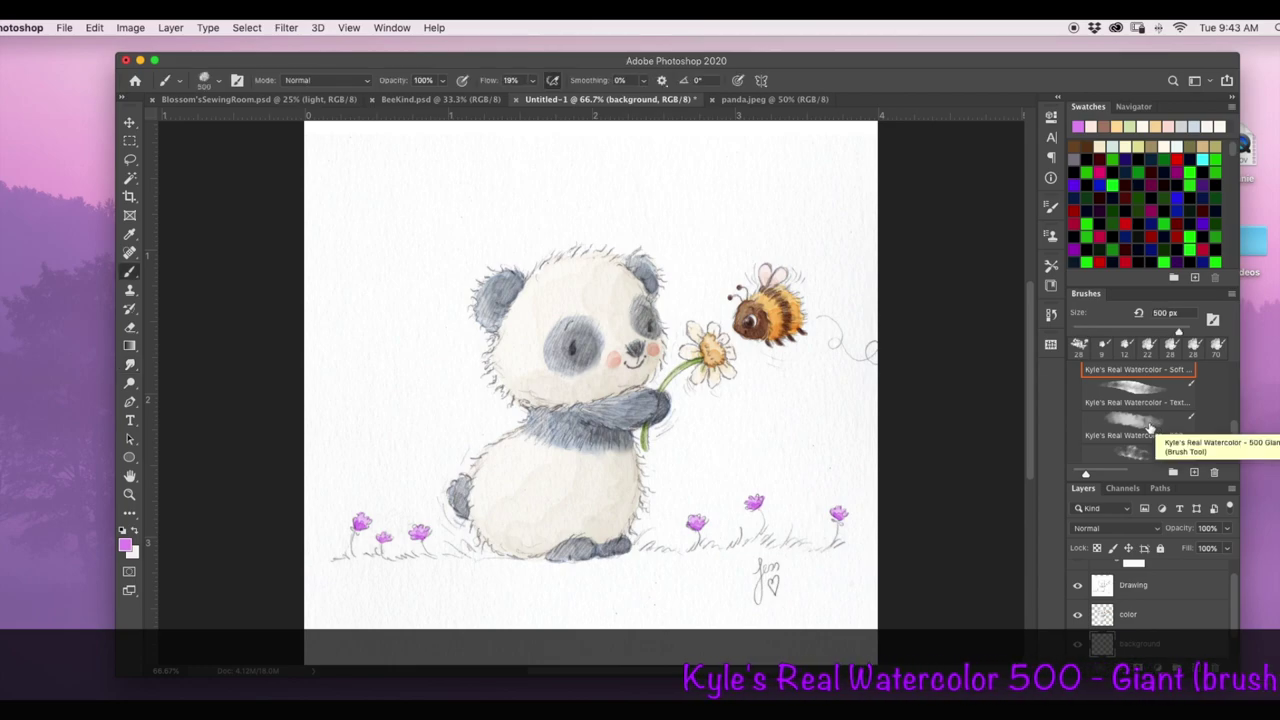
Return to the Brush tool and set its size to 137 px
{"action": "key", "text": "r"}
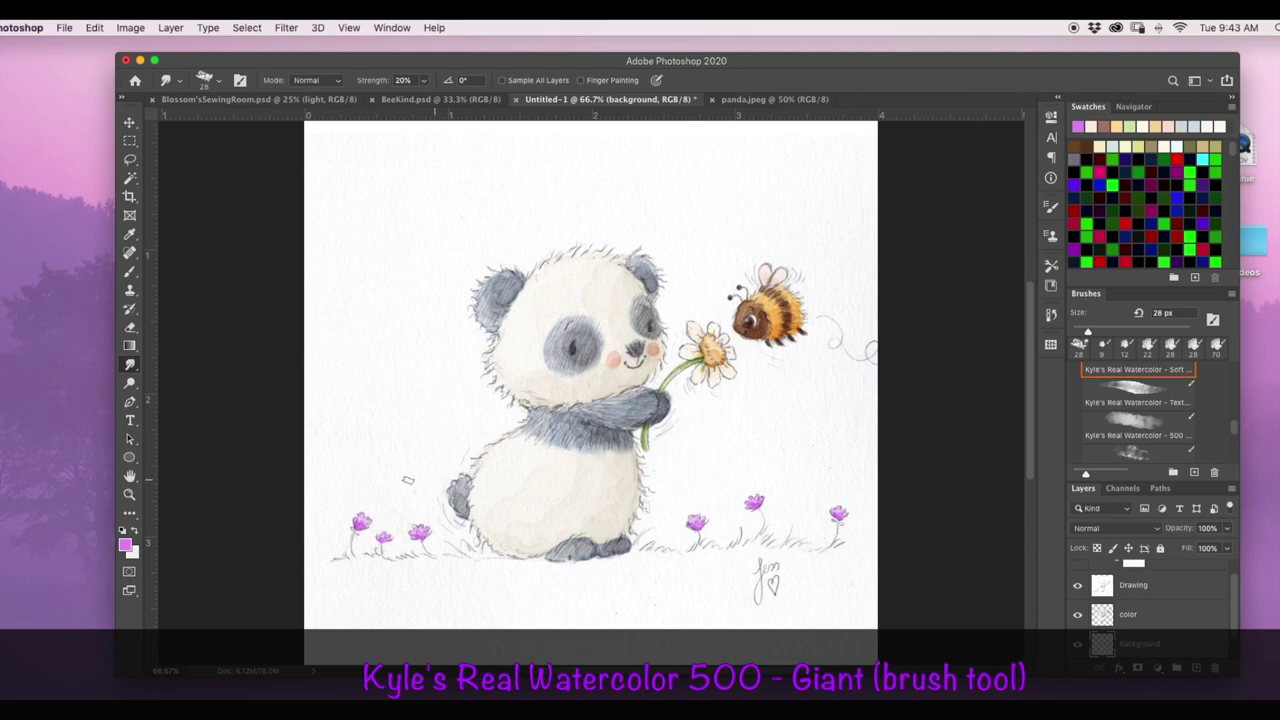
{"action": "key", "text": "b"}
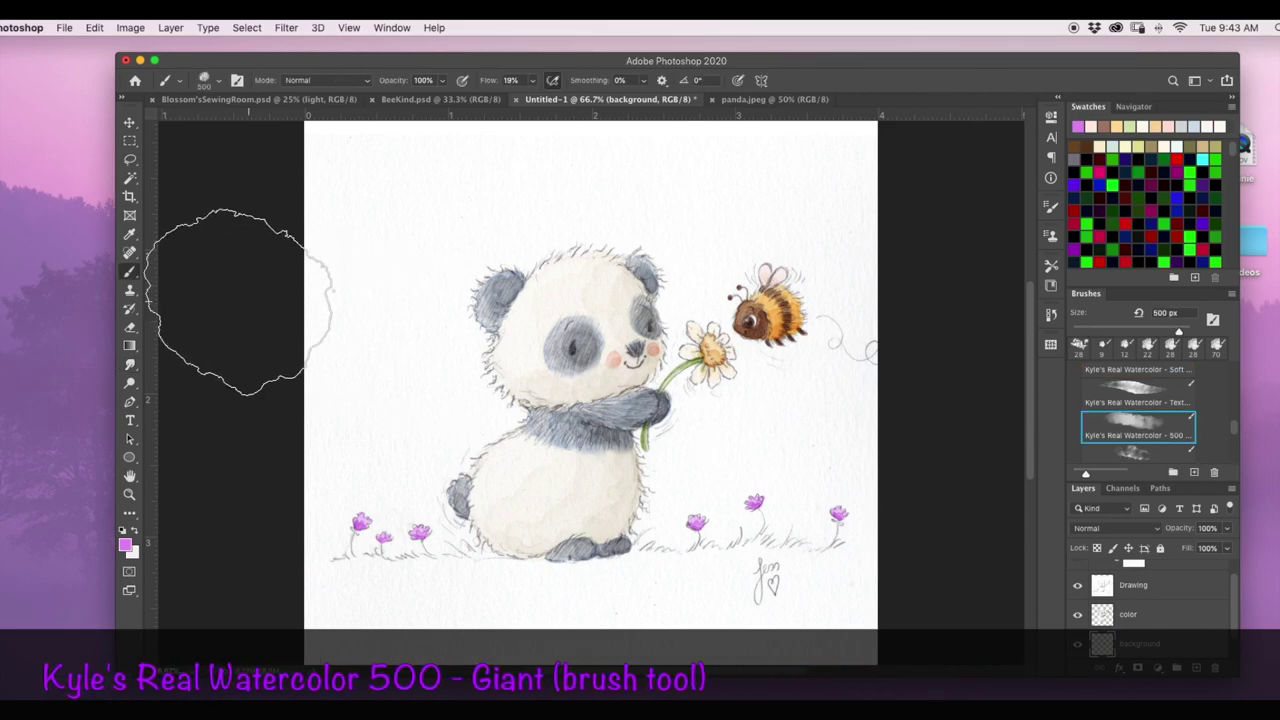
{"action": "left_click", "coordinate": [219, 80]}
{"action": "left_click_drag", "start_coordinate": [258, 122], "coordinate": [248, 127]}
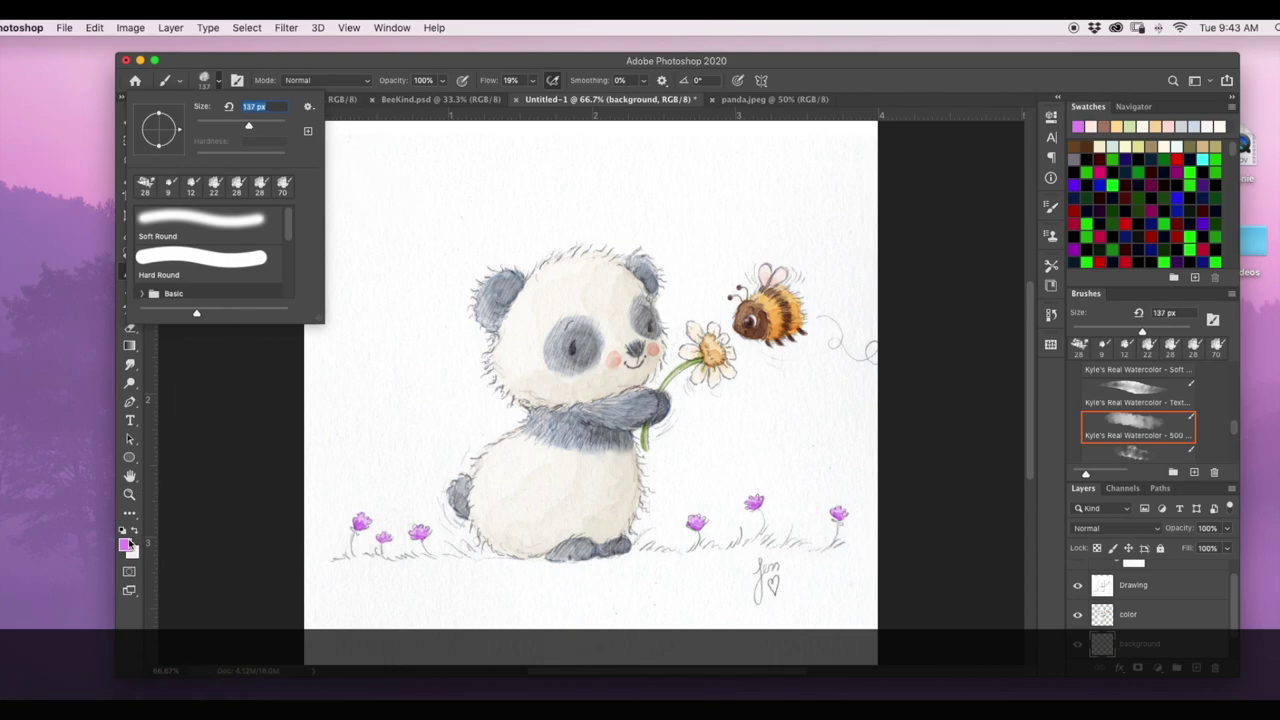
Set the foreground colour to light blue (RGB 166/203/227)
{"action": "left_click", "coordinate": [126, 544]}
{"action": "left_click", "coordinate": [1117, 579]}
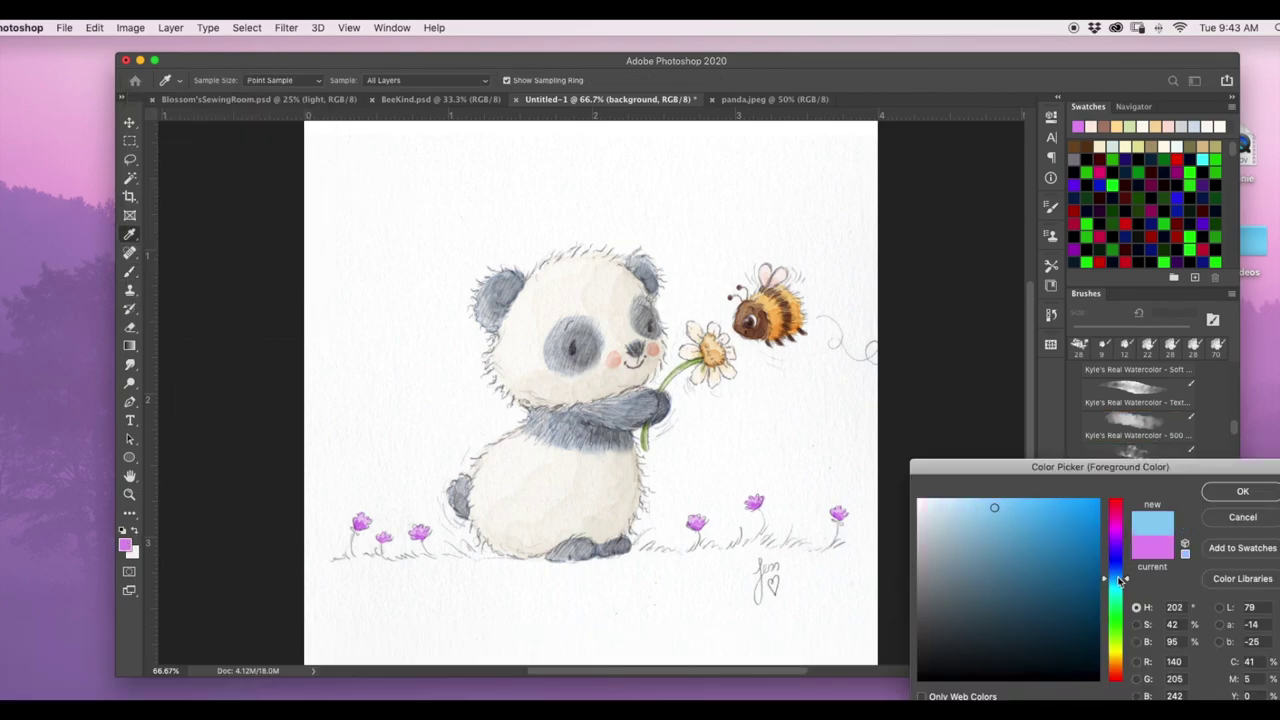
{"action": "left_click", "coordinate": [968, 515]}
{"action": "left_click", "coordinate": [966, 519]}
{"action": "left_click", "coordinate": [1243, 494]}
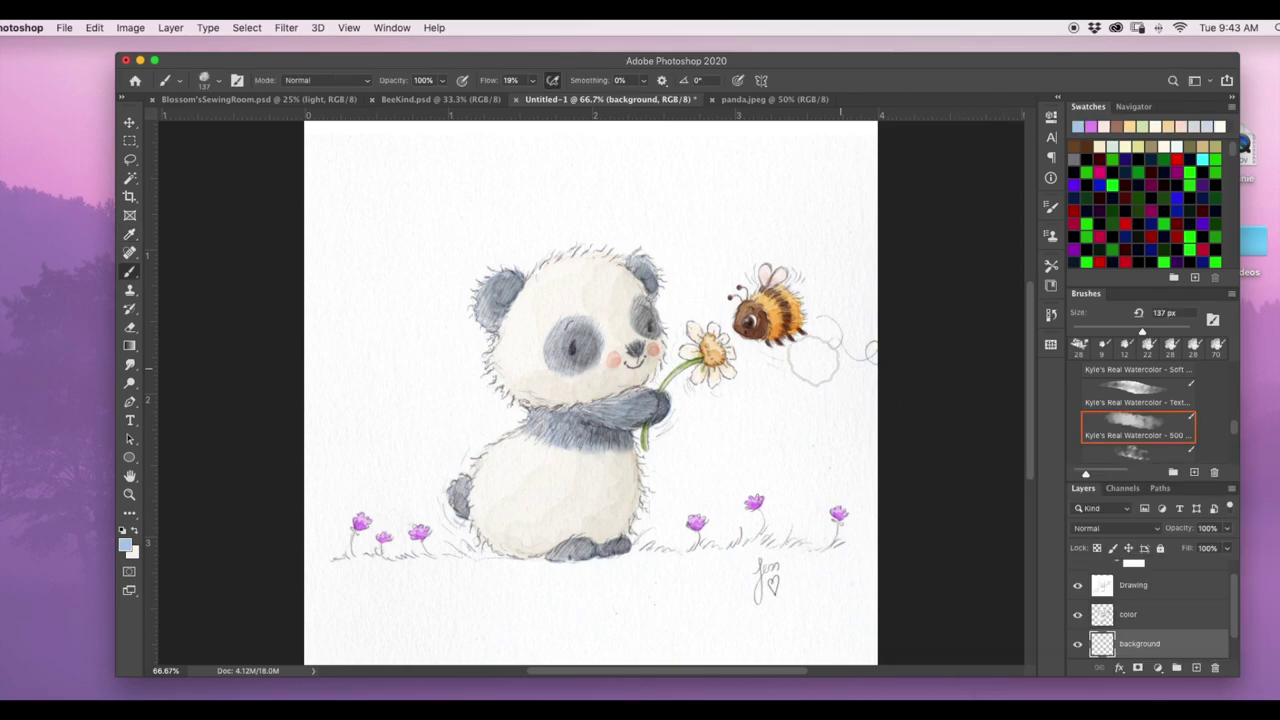
Paint a soft light-blue wash around the bee, then view at 100%
{"action": "mouse_move", "coordinate": [765, 295]}
{"action": "left_mouse_down"}
{"action": "mouse_move", "coordinate": [769, 350]}
{"action": "mouse_move", "coordinate": [796, 340]}
{"action": "mouse_move", "coordinate": [791, 272]}
{"action": "mouse_move", "coordinate": [806, 328]}
{"action": "mouse_move", "coordinate": [819, 318]}
{"action": "mouse_move", "coordinate": [782, 365]}
{"action": "mouse_move", "coordinate": [743, 285]}
{"action": "mouse_move", "coordinate": [761, 280]}
{"action": "mouse_move", "coordinate": [799, 331]}
{"action": "left_mouse_up"}
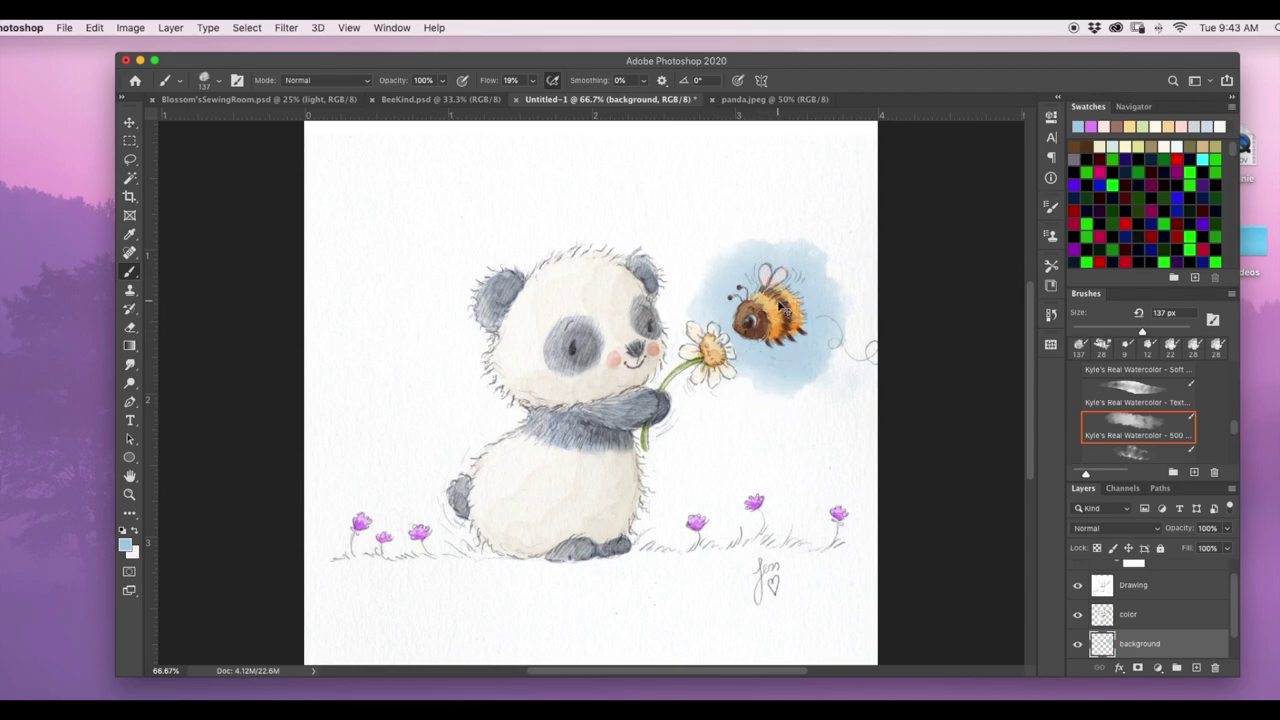
{"action": "key", "text": "super+equal"}
{"action": "scroll", "coordinate": [778, 300], "scroll_direction": "right", "scroll_amount": 5}
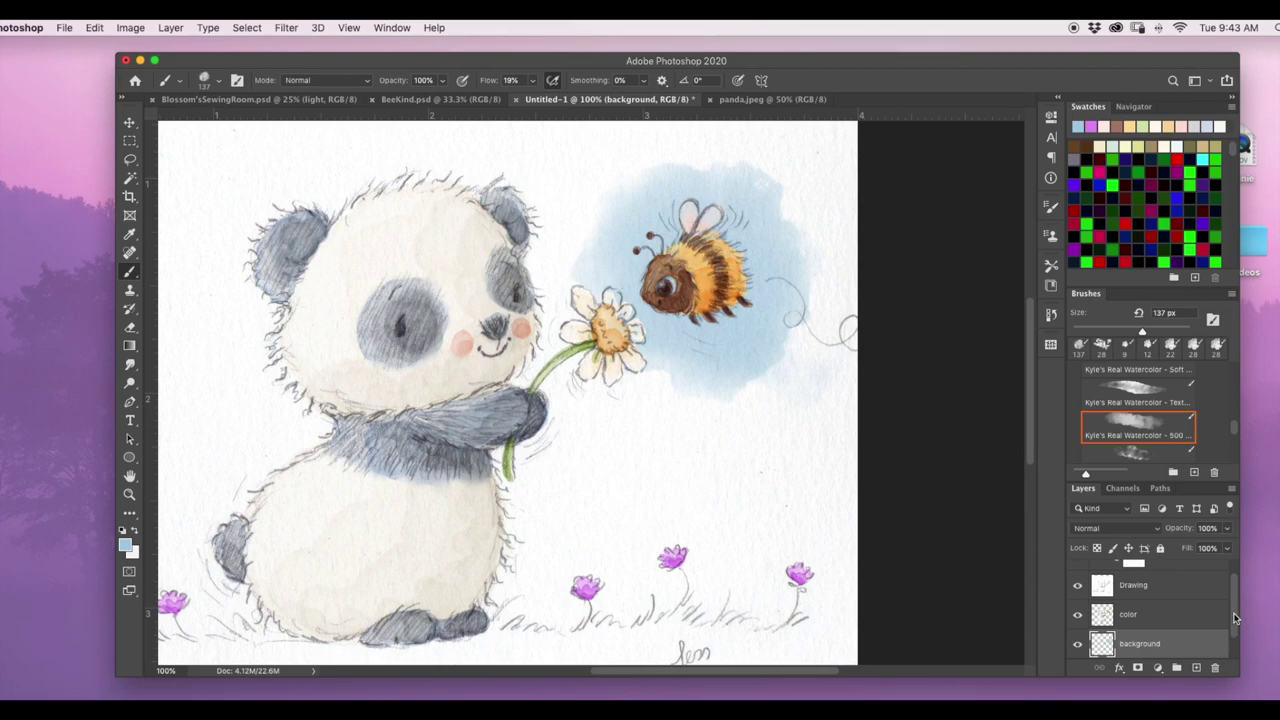
{"action": "left_click_drag", "start_coordinate": [1235, 618], "coordinate": [1235, 628]}
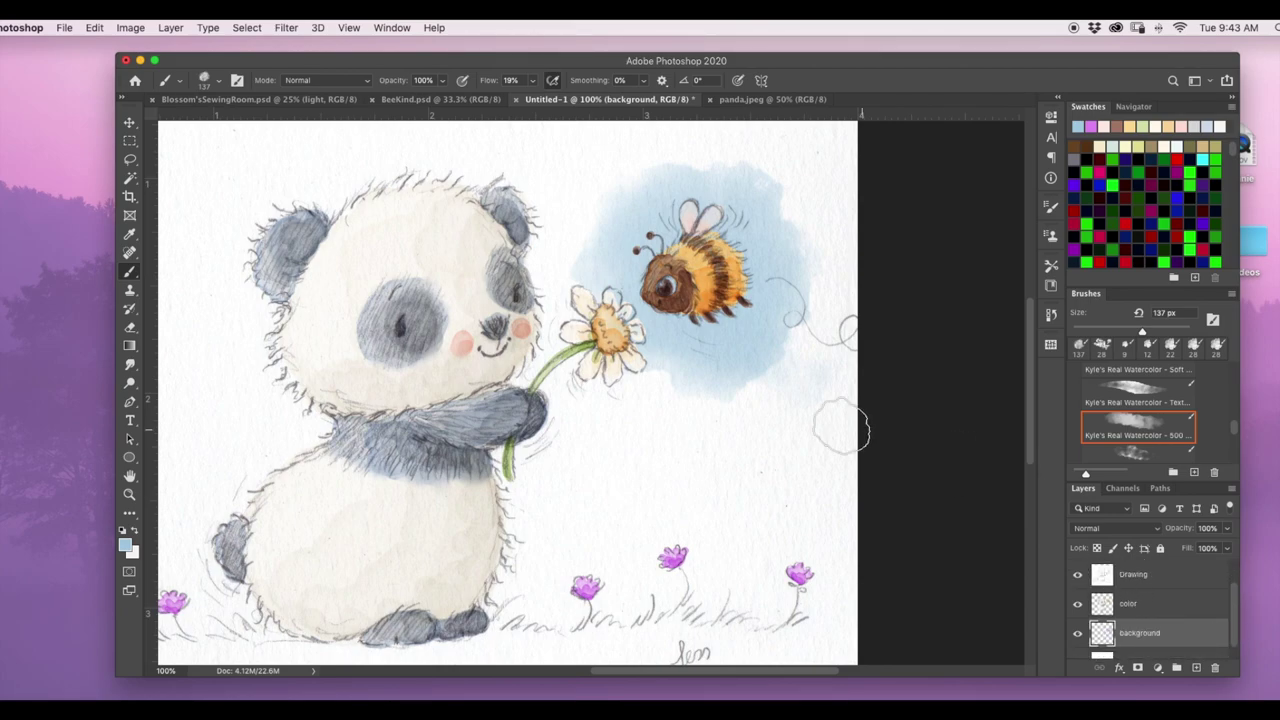
On the color layer, swap colours and set a 44 px brush in Multiply mode
{"action": "left_click", "coordinate": [1133, 604]}
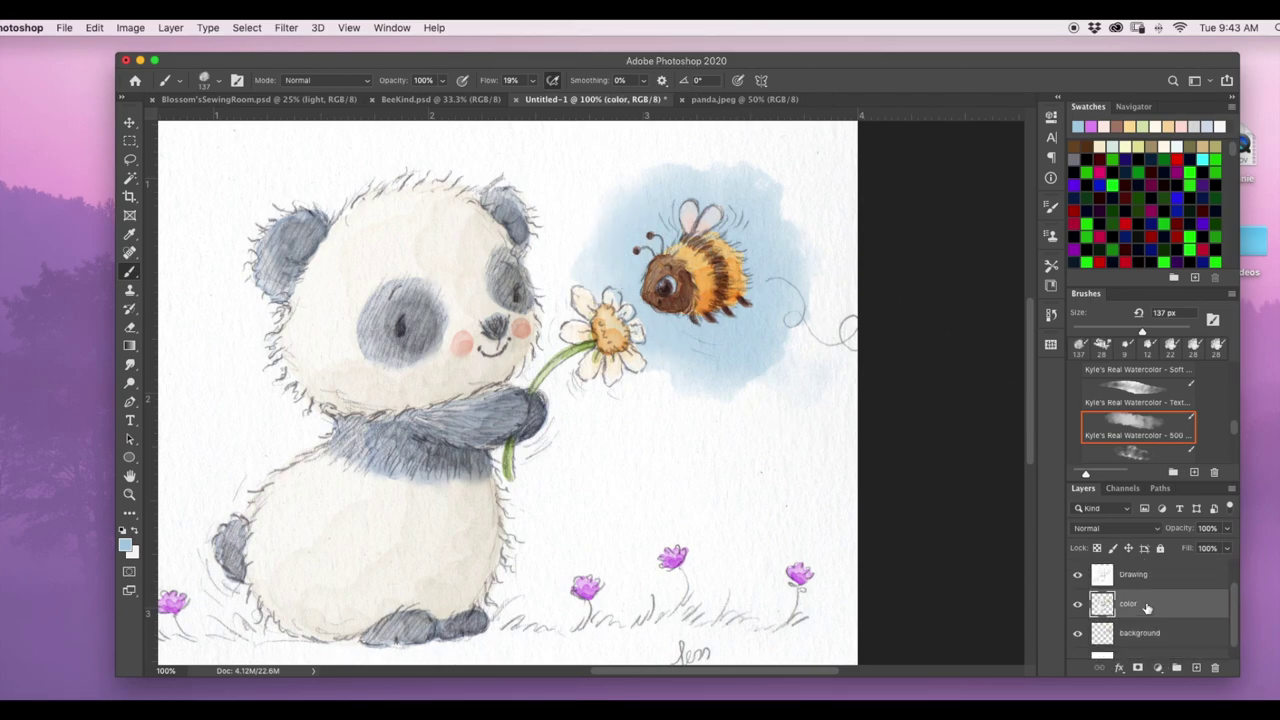
{"action": "key", "text": "x"}
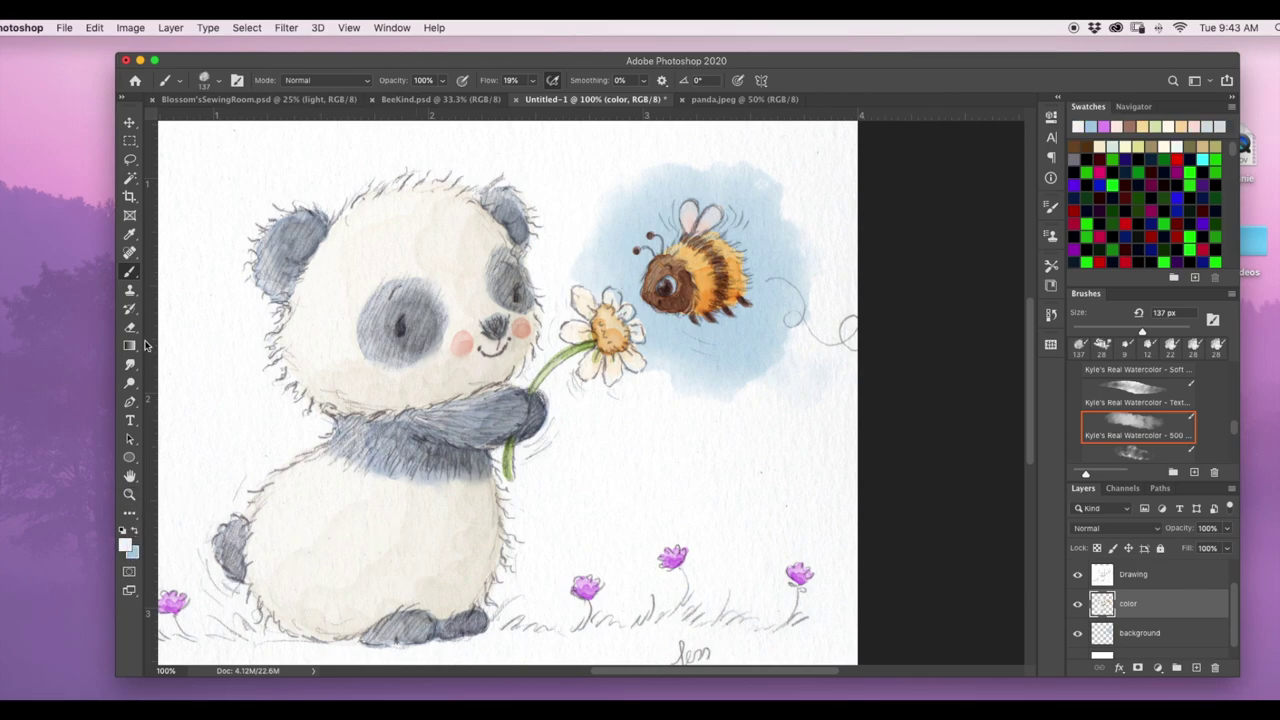
{"action": "left_click", "coordinate": [206, 80]}
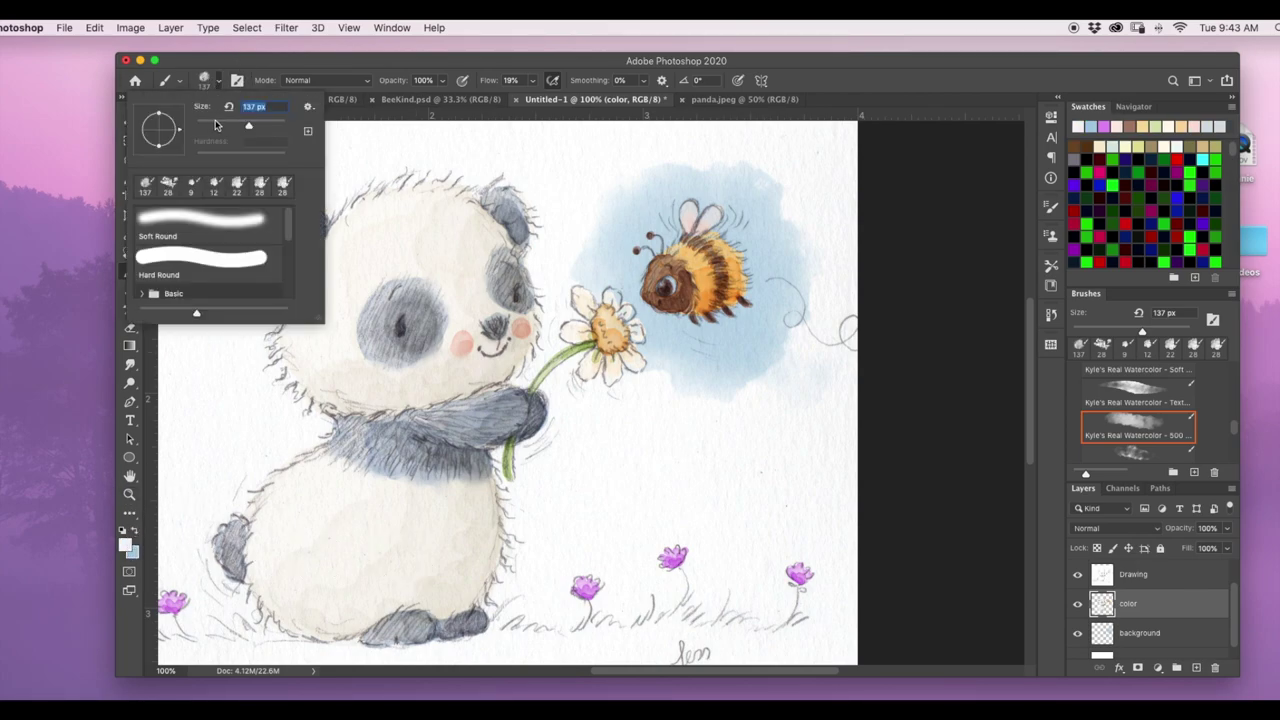
{"action": "left_click", "coordinate": [216, 124]}
{"action": "left_click", "coordinate": [365, 80]}
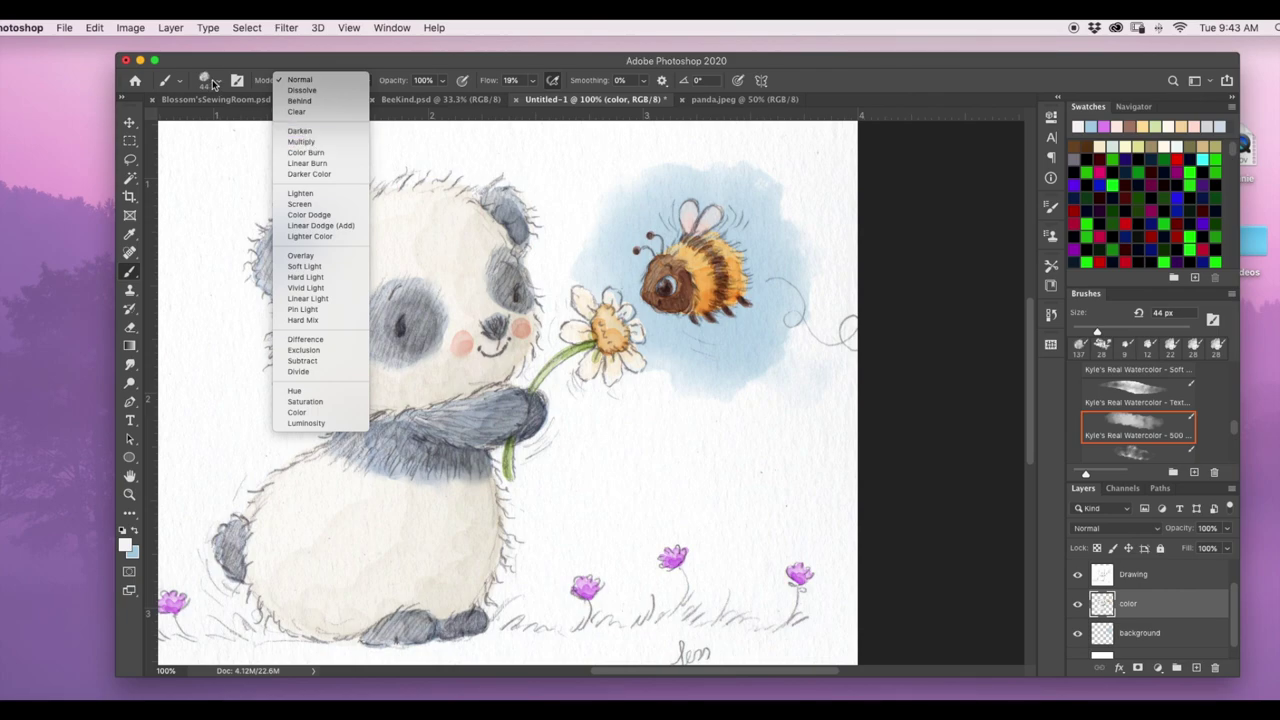
{"action": "left_click", "coordinate": [326, 142]}
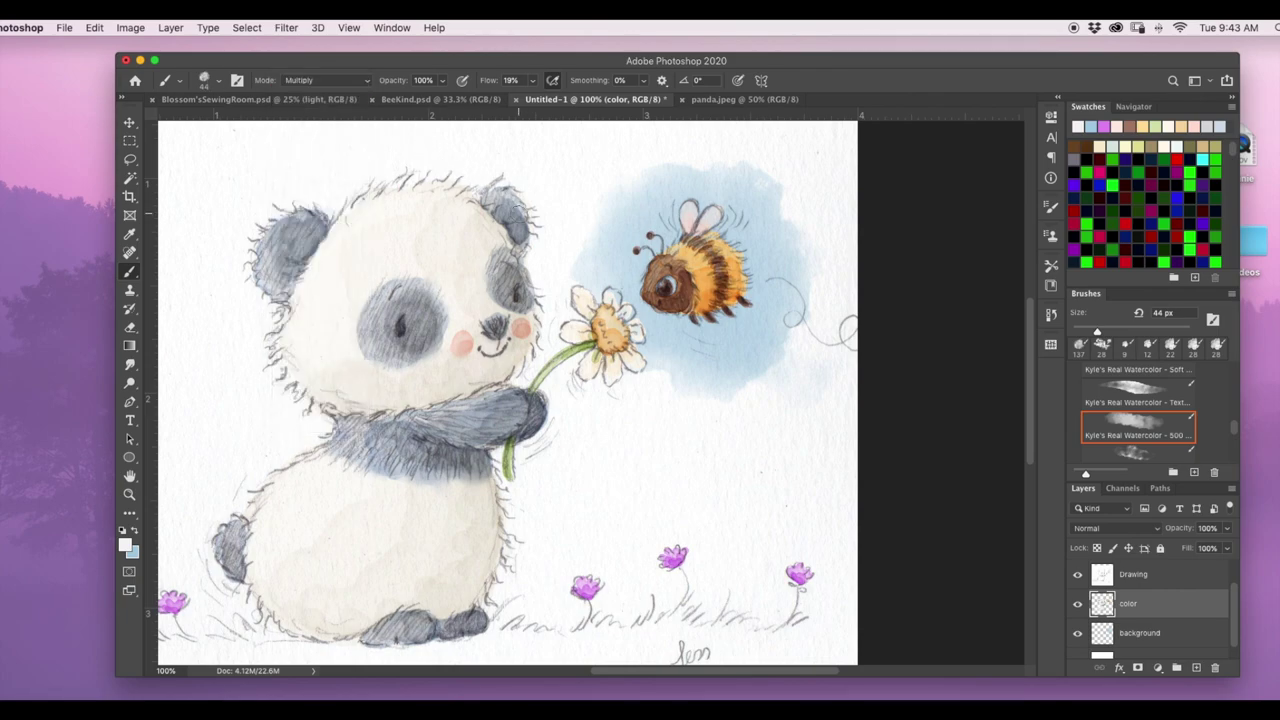
Zoom to 200% on the bee and shrink the brush to 15 px
{"action": "key", "text": "super+plus"}
{"action": "scroll", "coordinate": [583, 365], "scroll_direction": "up", "scroll_amount": 5}
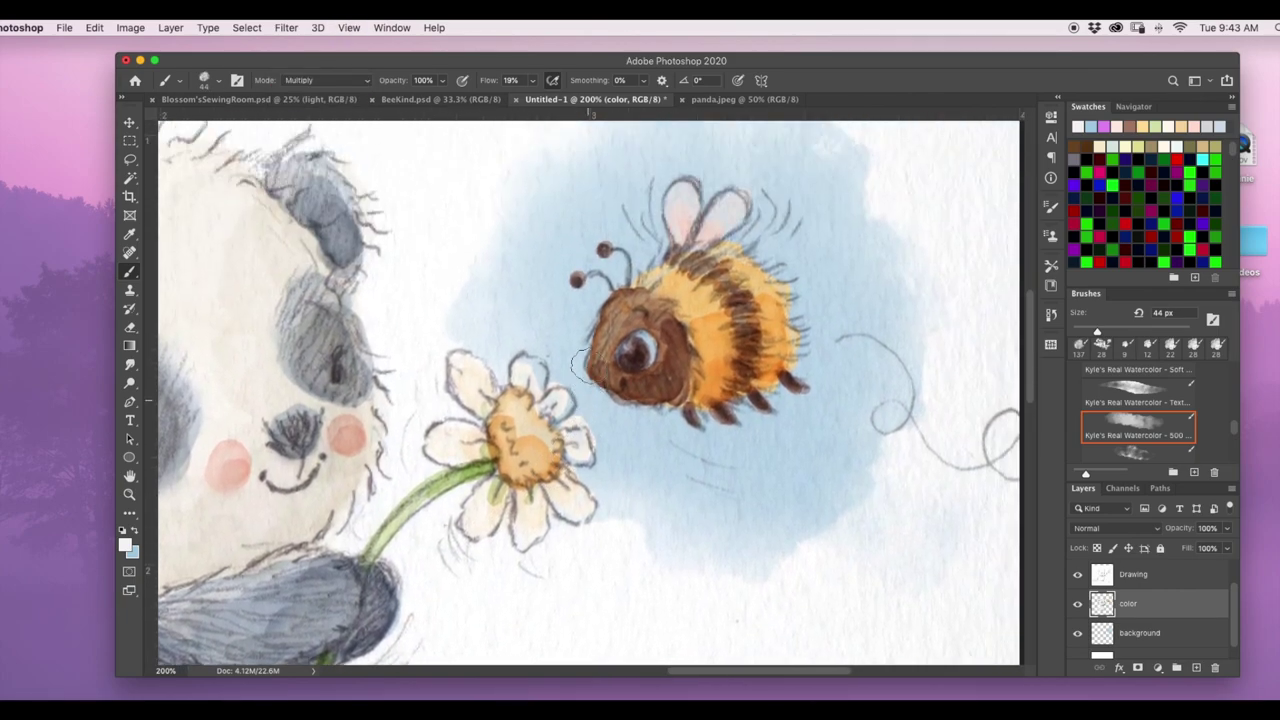
{"action": "scroll", "coordinate": [583, 365], "scroll_direction": "down", "scroll_amount": 3}
{"action": "left_click", "coordinate": [204, 80]}
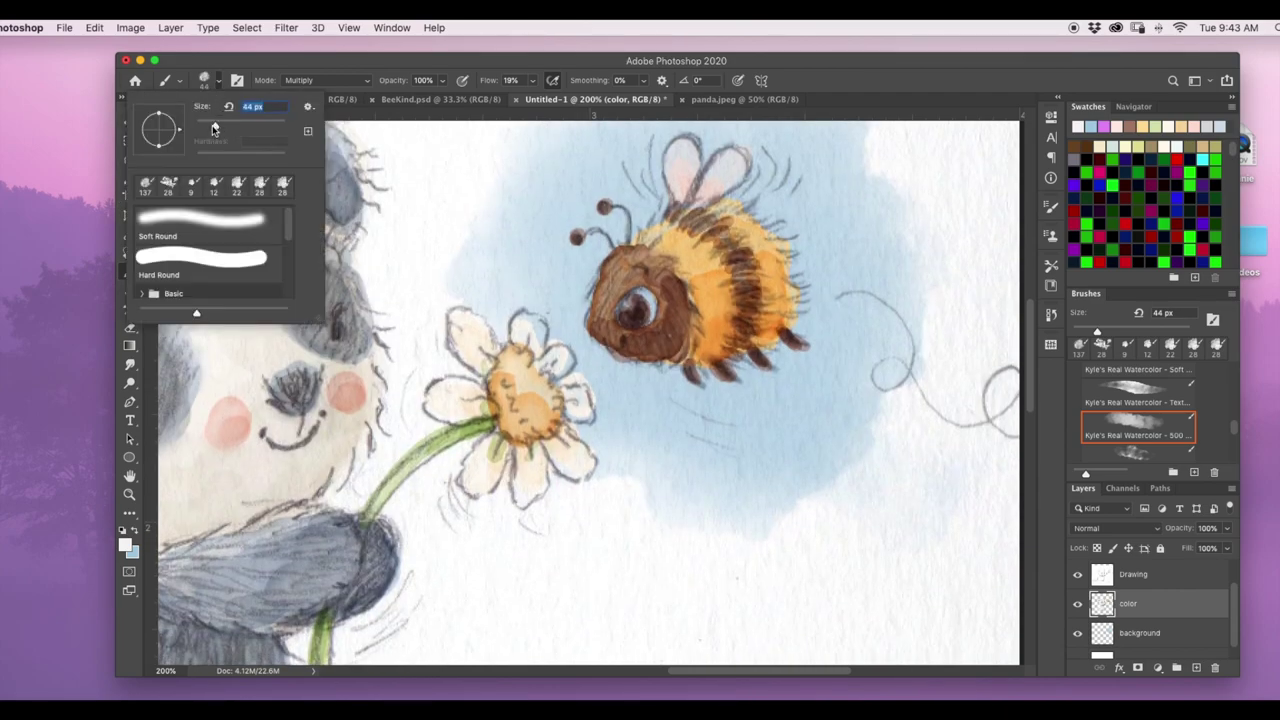
{"action": "left_click_drag", "start_coordinate": [216, 128], "coordinate": [209, 128]}
{"action": "left_click", "coordinate": [628, 300]}
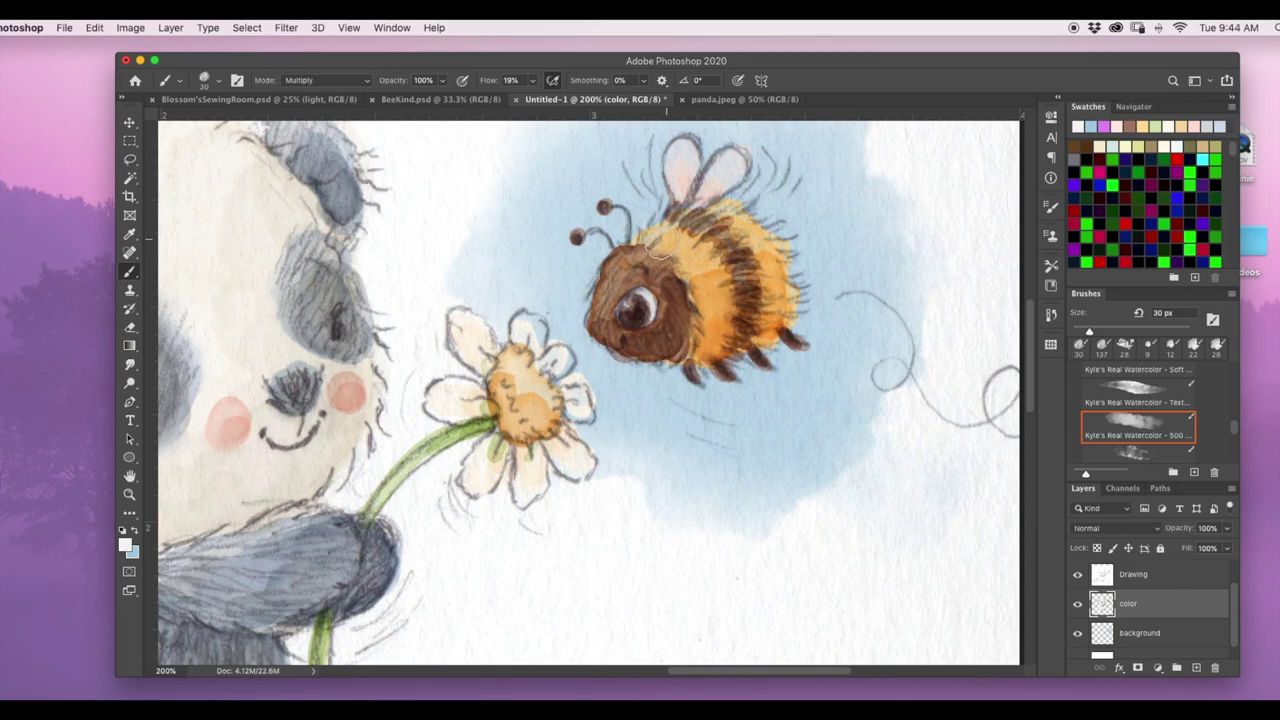
{"action": "left_click", "coordinate": [203, 80]}
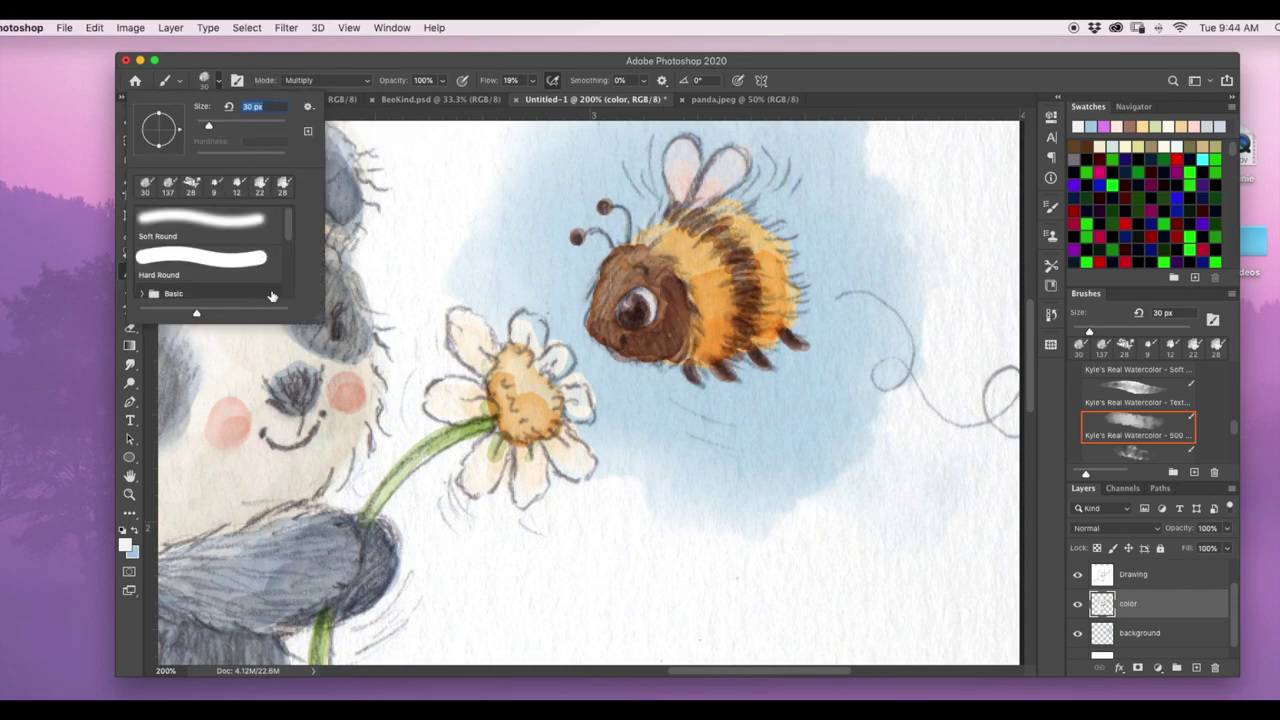
{"action": "left_click", "coordinate": [1193, 347]}
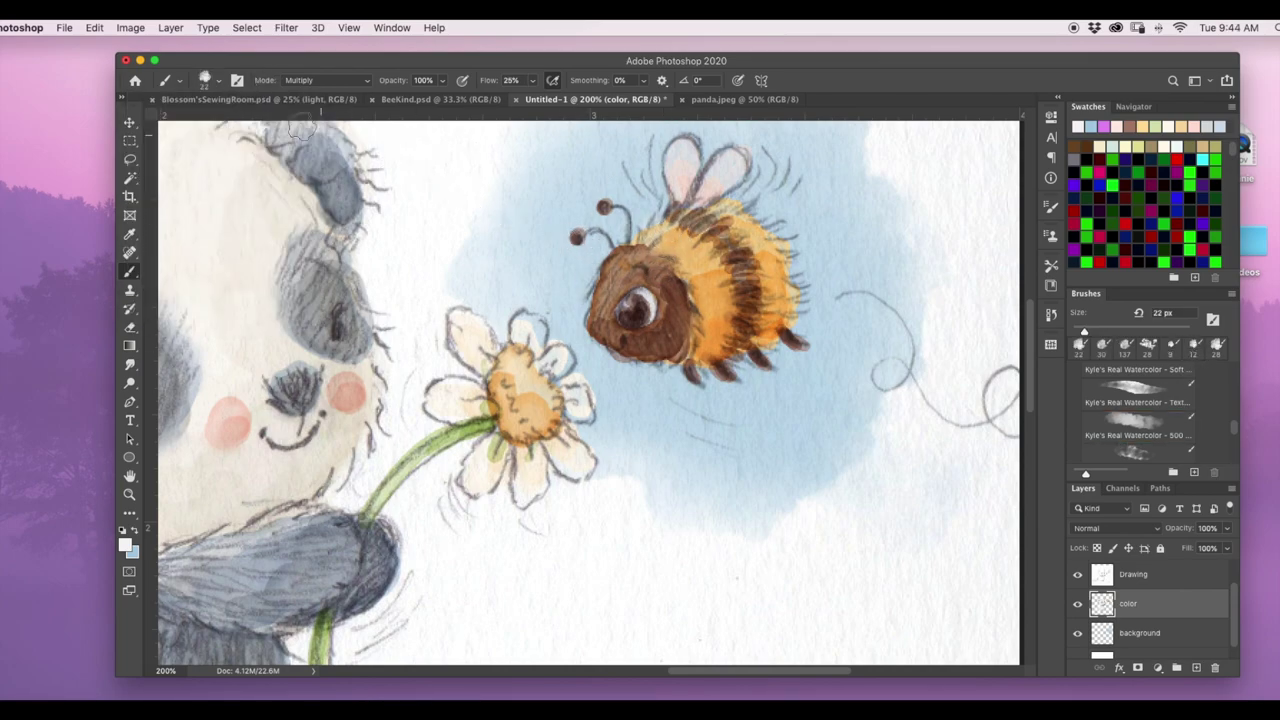
{"action": "left_click_drag", "start_coordinate": [205, 127], "coordinate": [200, 127]}
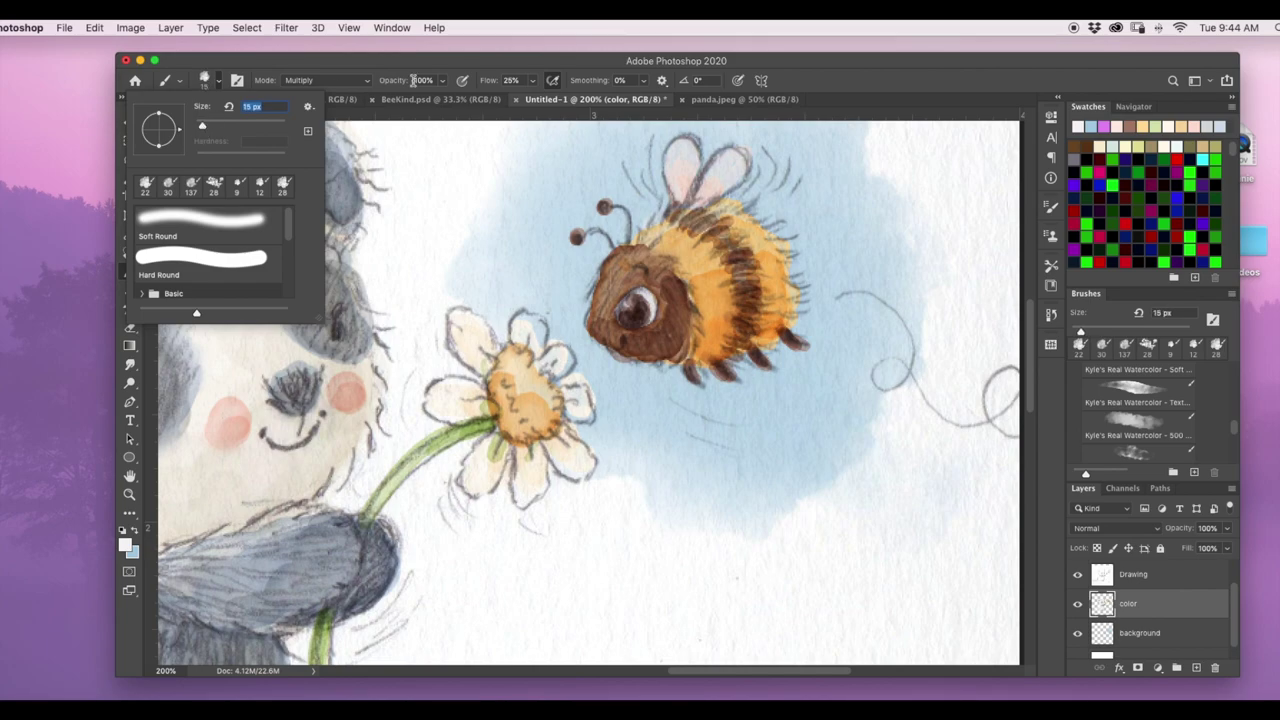
{"action": "left_click", "coordinate": [686, 157]}
Deepen the pink of the bee's wings and warm the orange between its stripes
{"action": "mouse_move", "coordinate": [686, 157]}
{"action": "left_mouse_down"}
{"action": "mouse_move", "coordinate": [736, 166]}
{"action": "mouse_move", "coordinate": [712, 190]}
{"action": "left_mouse_up"}
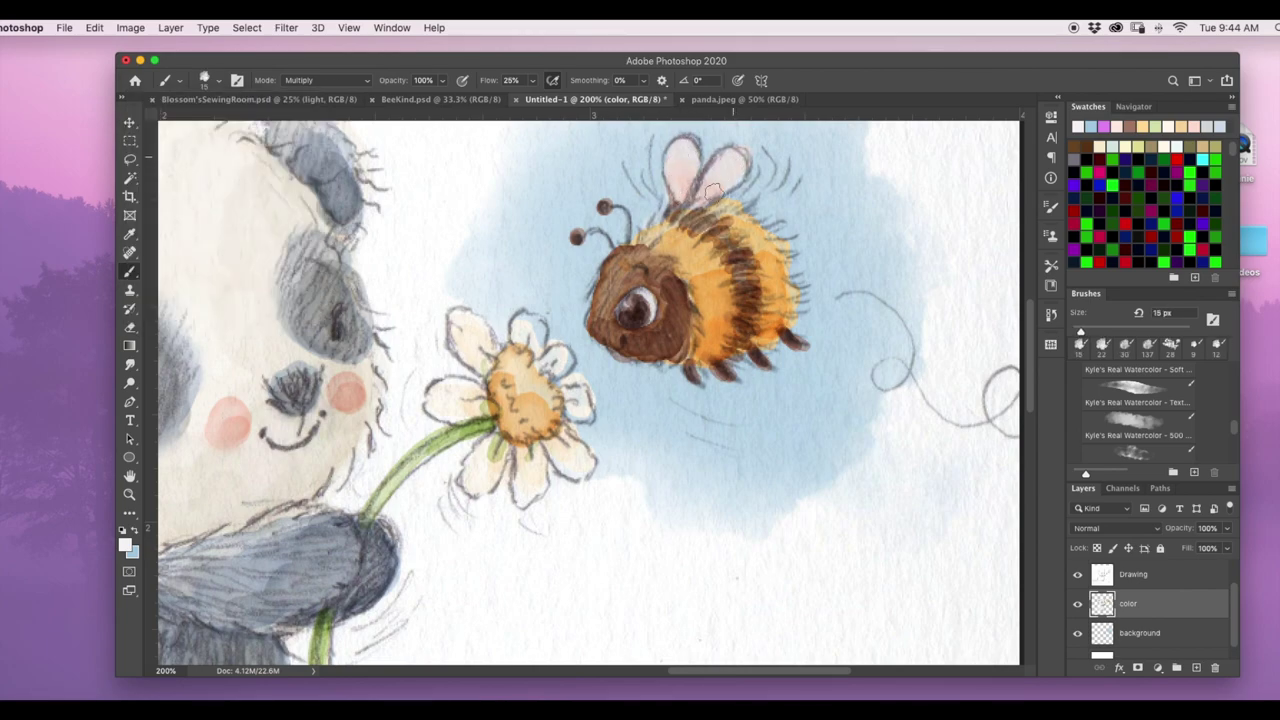
{"action": "left_click_drag", "start_coordinate": [657, 232], "coordinate": [713, 270]}
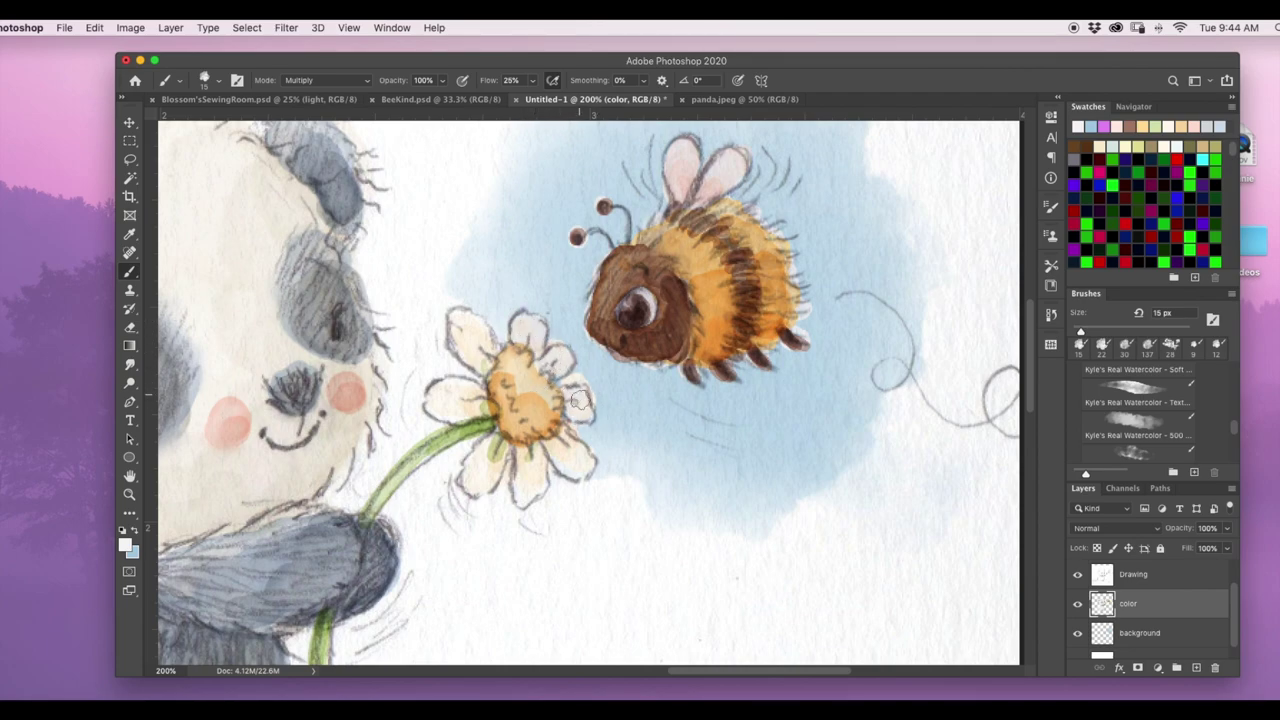
{"action": "key", "text": "super+1"}
{"action": "key", "text": "super+minus"}
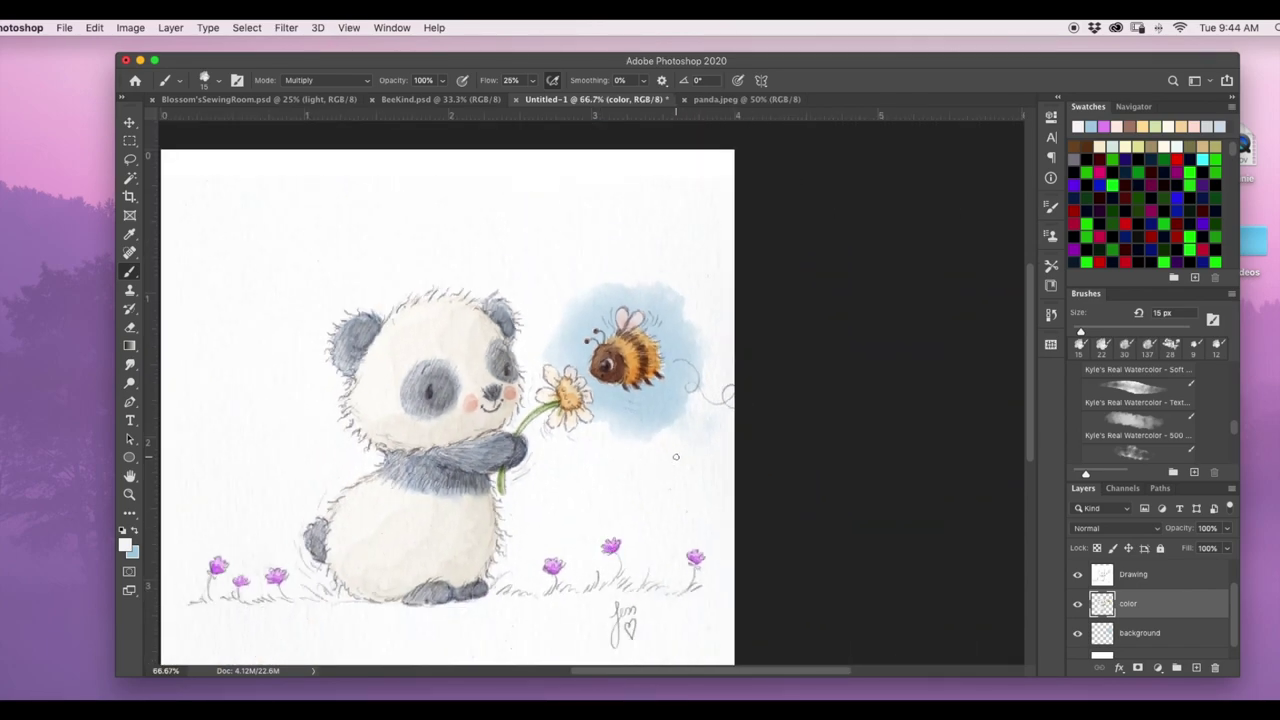
{"action": "scroll", "coordinate": [615, 464], "scroll_direction": "left", "scroll_amount": 5}
{"action": "scroll", "coordinate": [615, 464], "scroll_direction": "down", "scroll_amount": 2}
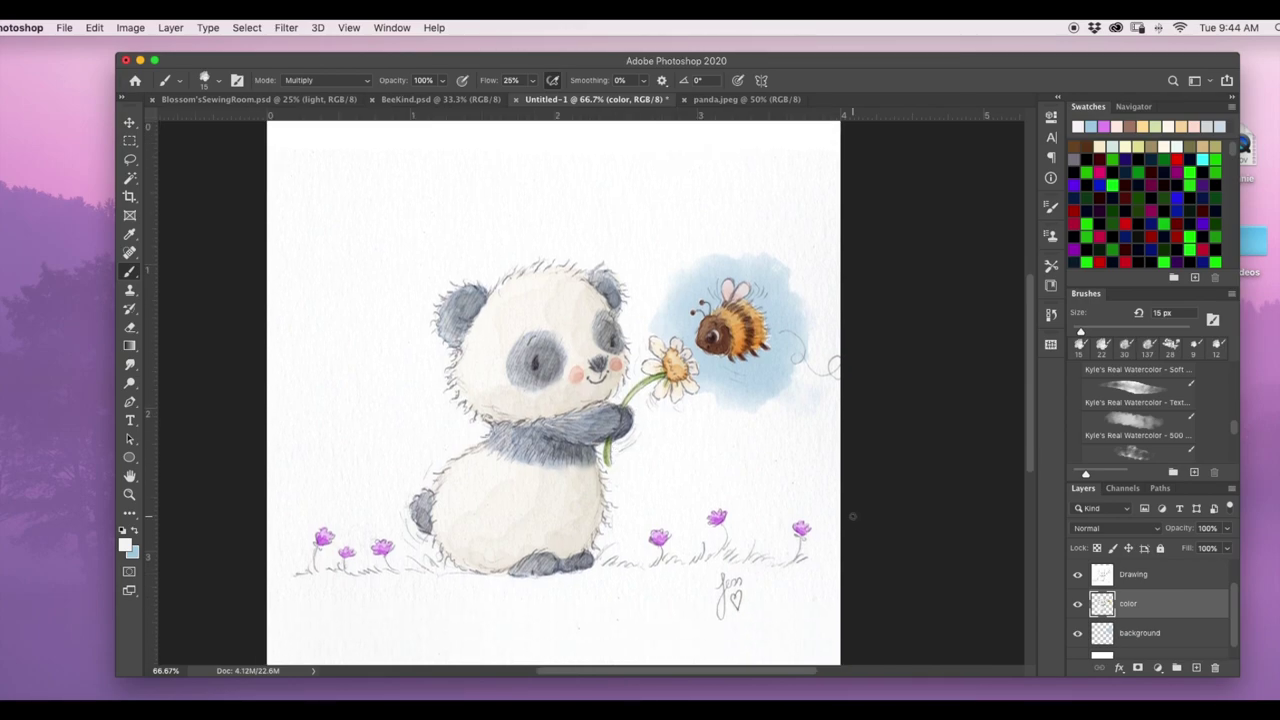
{"action": "scroll", "coordinate": [803, 482], "scroll_direction": "right", "scroll_amount": 3}
{"action": "scroll", "coordinate": [803, 482], "scroll_direction": "down", "scroll_amount": 5}
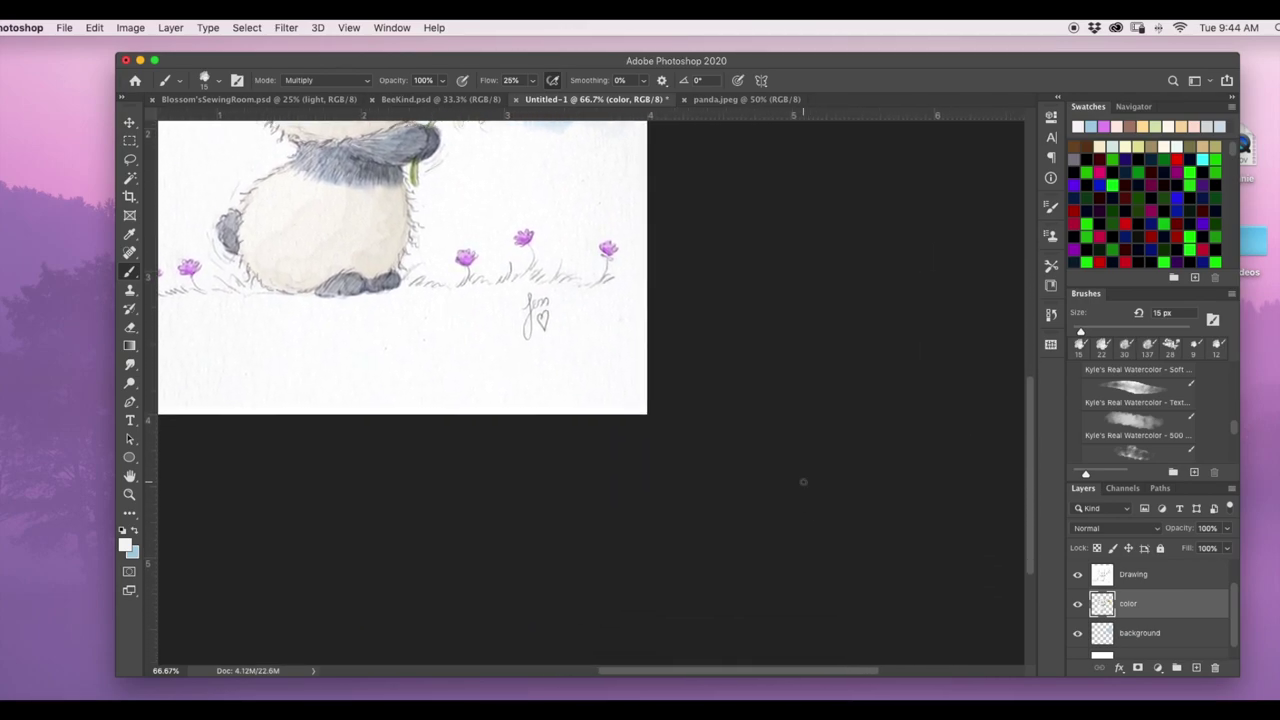
{"action": "scroll", "coordinate": [803, 482], "scroll_direction": "up", "scroll_amount": 5}
{"action": "scroll", "coordinate": [803, 482], "scroll_direction": "left", "scroll_amount": 6}
{"action": "scroll", "coordinate": [803, 482], "scroll_direction": "right", "scroll_amount": 1}
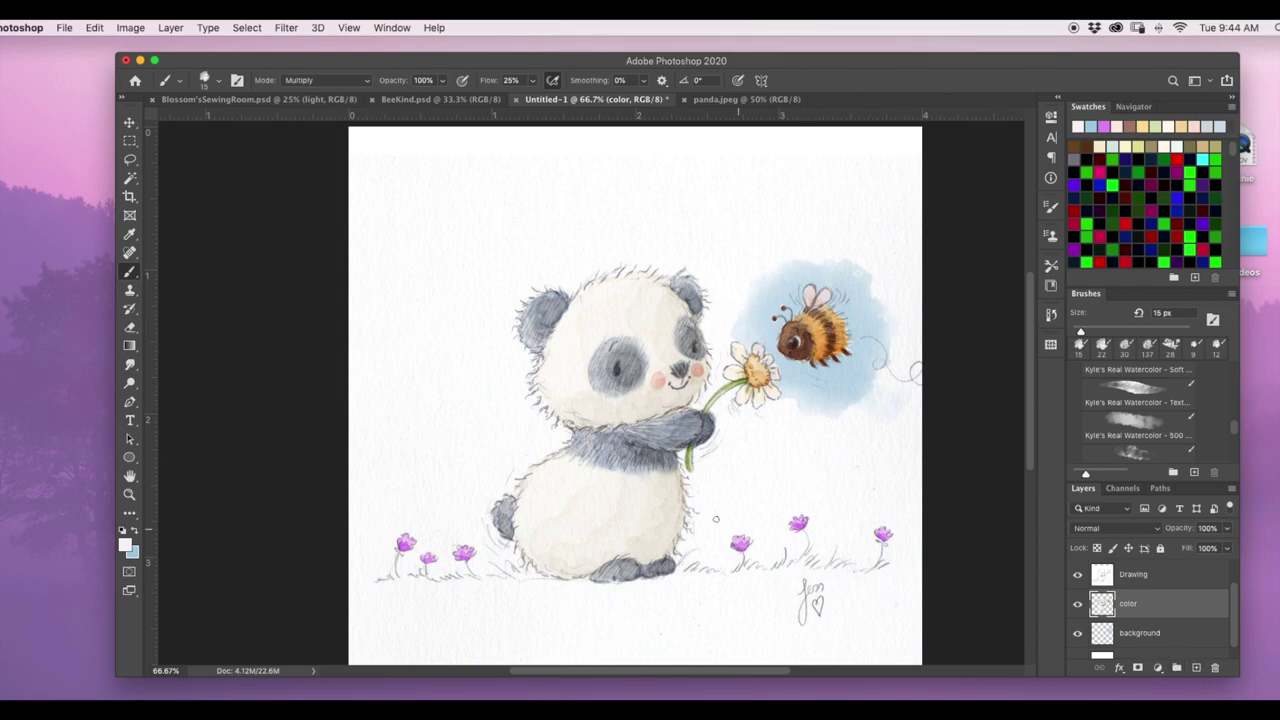
Add a Multiply layer named 'outline' at the top of the stack, above Drawing
{"action": "left_click", "coordinate": [1196, 667]}
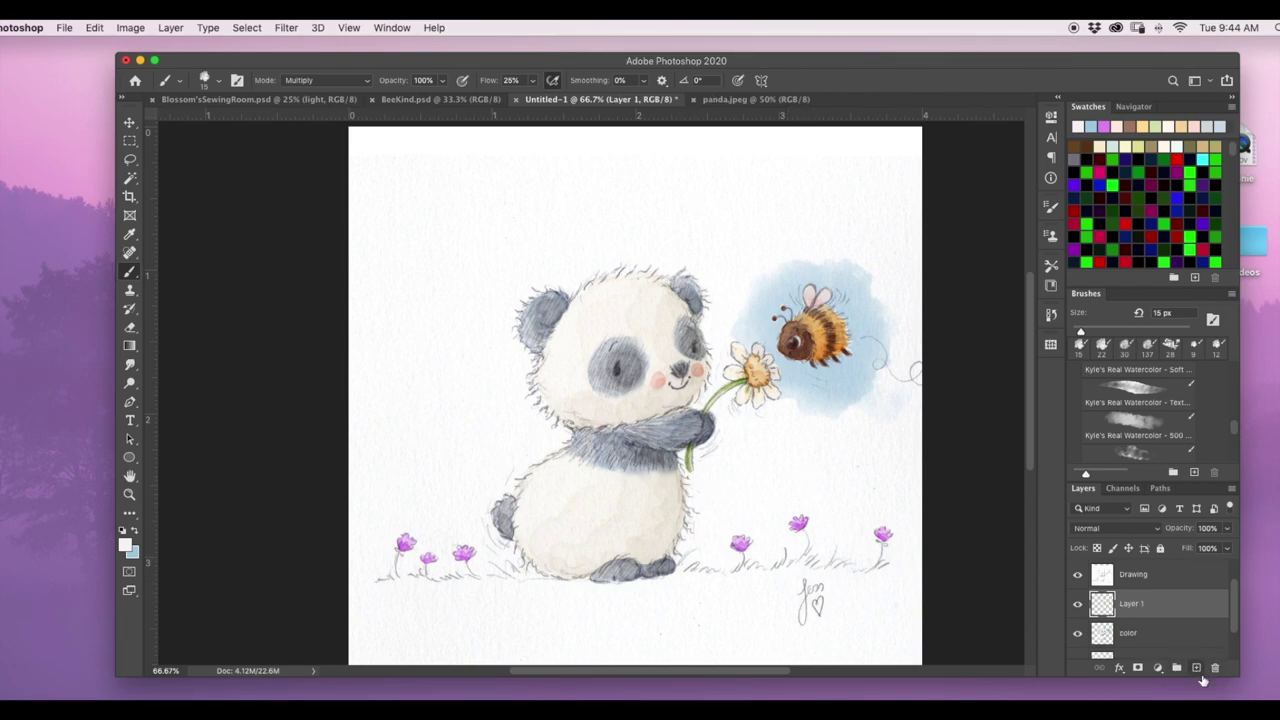
{"action": "left_click_drag", "start_coordinate": [1133, 607], "coordinate": [1145, 574]}
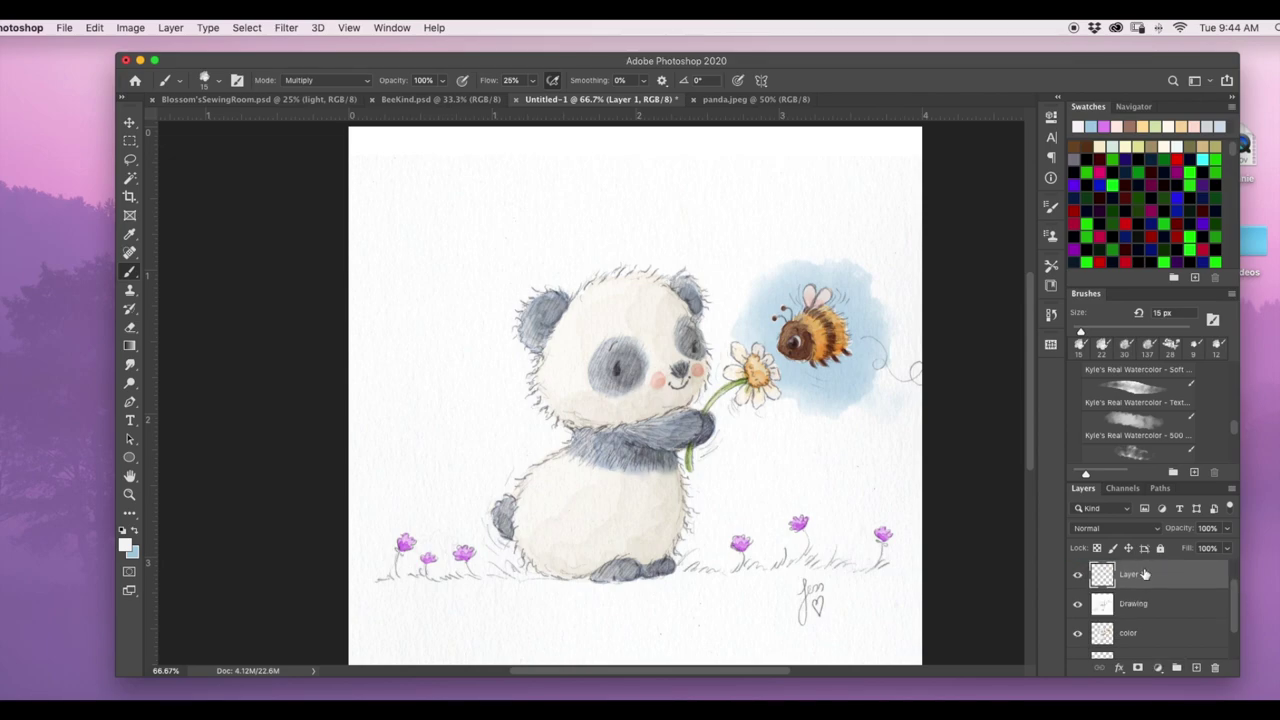
{"action": "double_click", "coordinate": [1133, 575]}
{"action": "type", "text": "outline"}
{"action": "key", "text": "Return"}
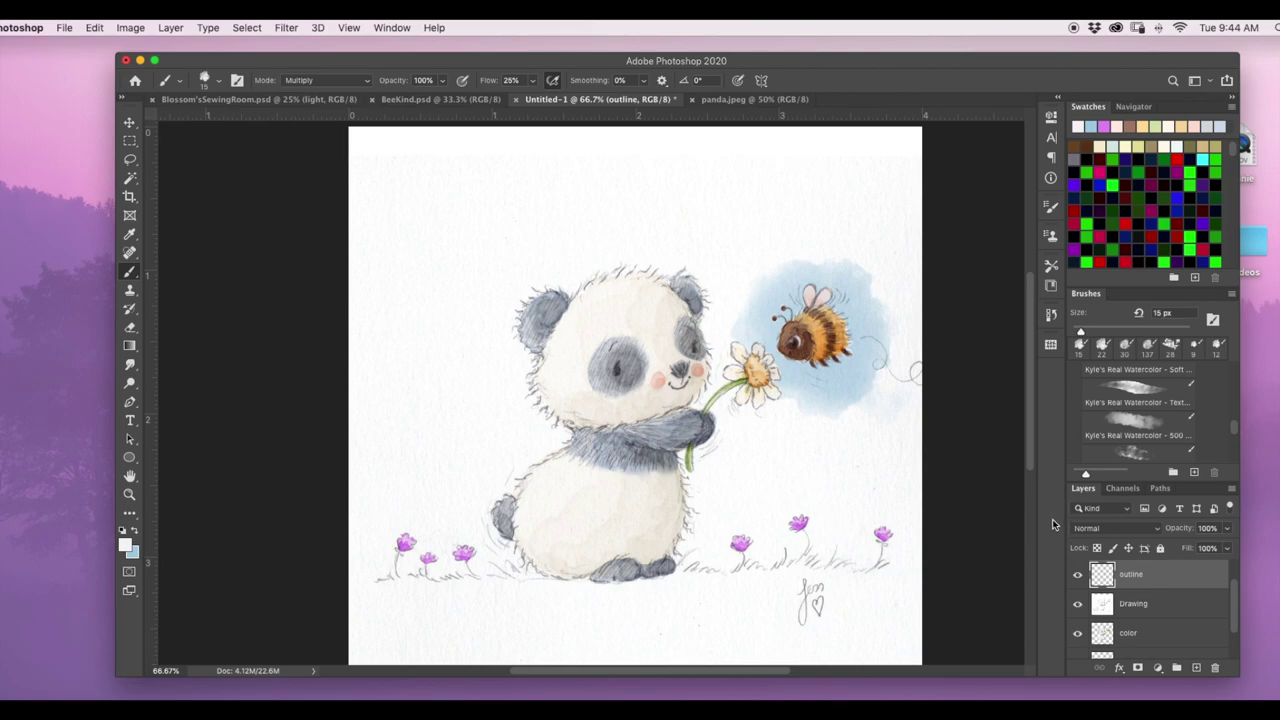
{"action": "left_click", "coordinate": [1092, 528]}
{"action": "left_click", "coordinate": [1095, 563]}
{"action": "left_click_drag", "start_coordinate": [1234, 434], "coordinate": [1236, 470]}
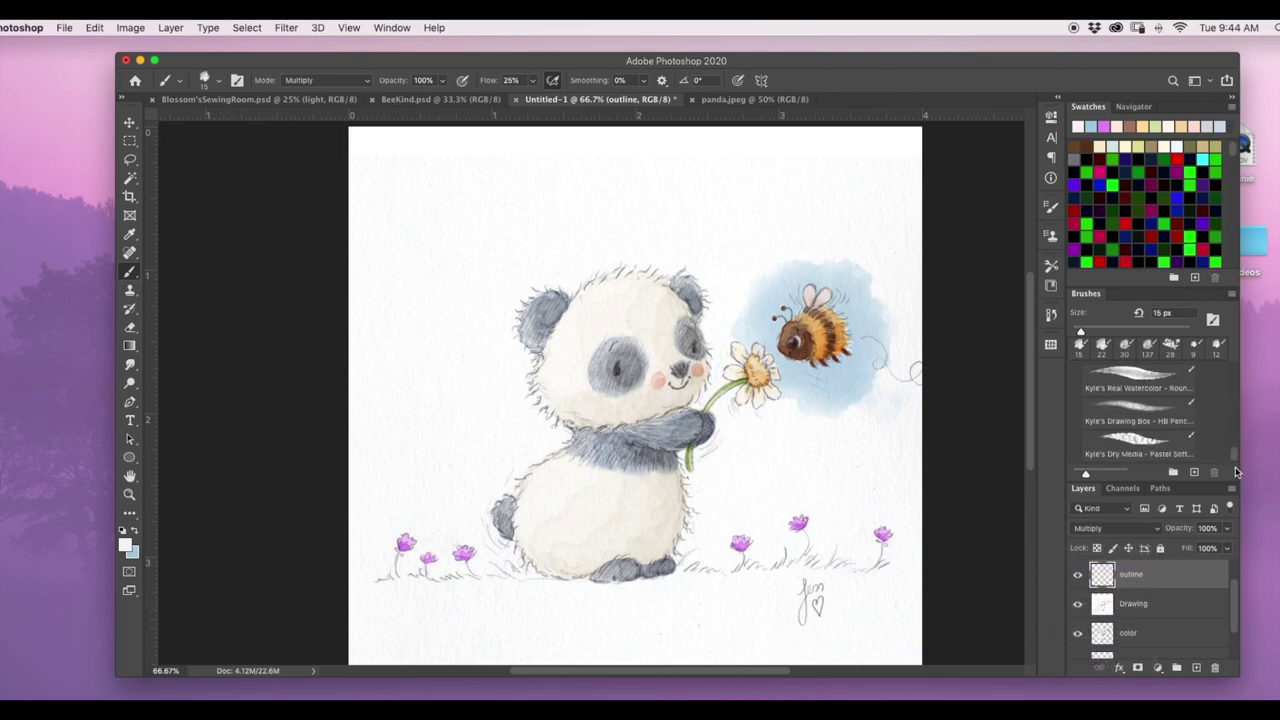
Set the HB Pencil brush to 9 px, Multiply mode, about 58% opacity
{"action": "left_click", "coordinate": [1137, 408]}
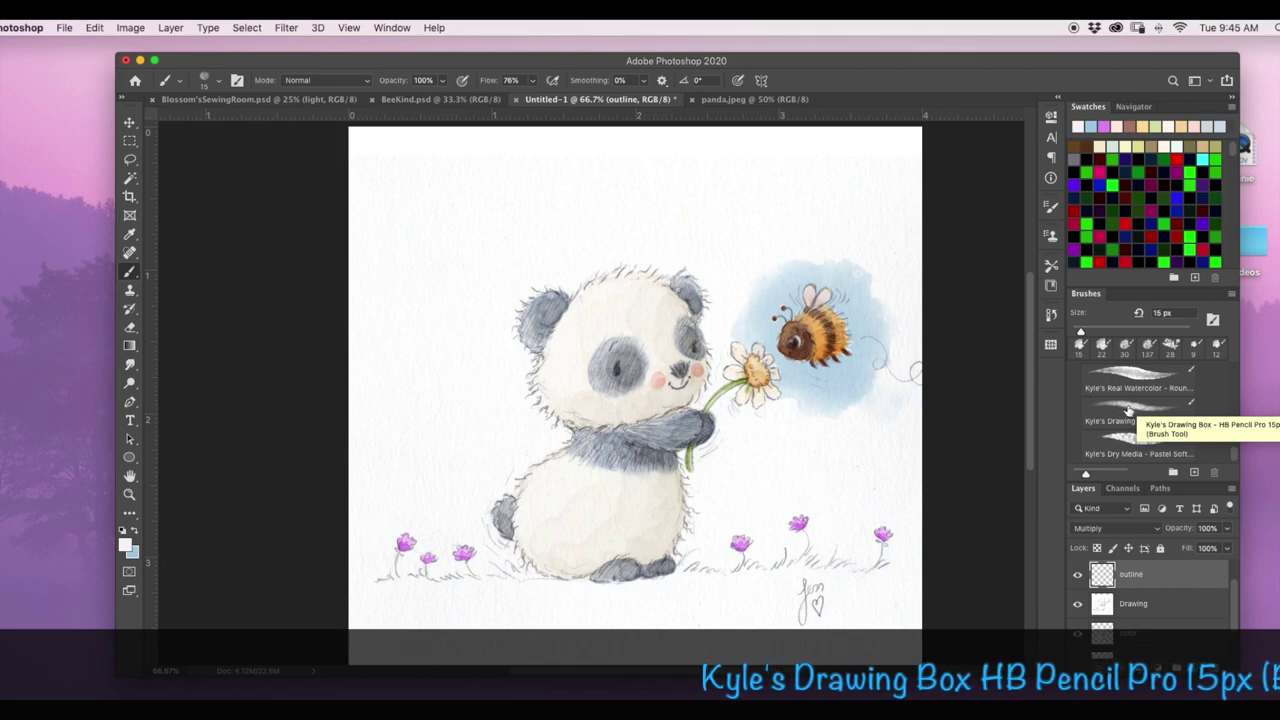
{"action": "left_click", "coordinate": [1122, 410]}
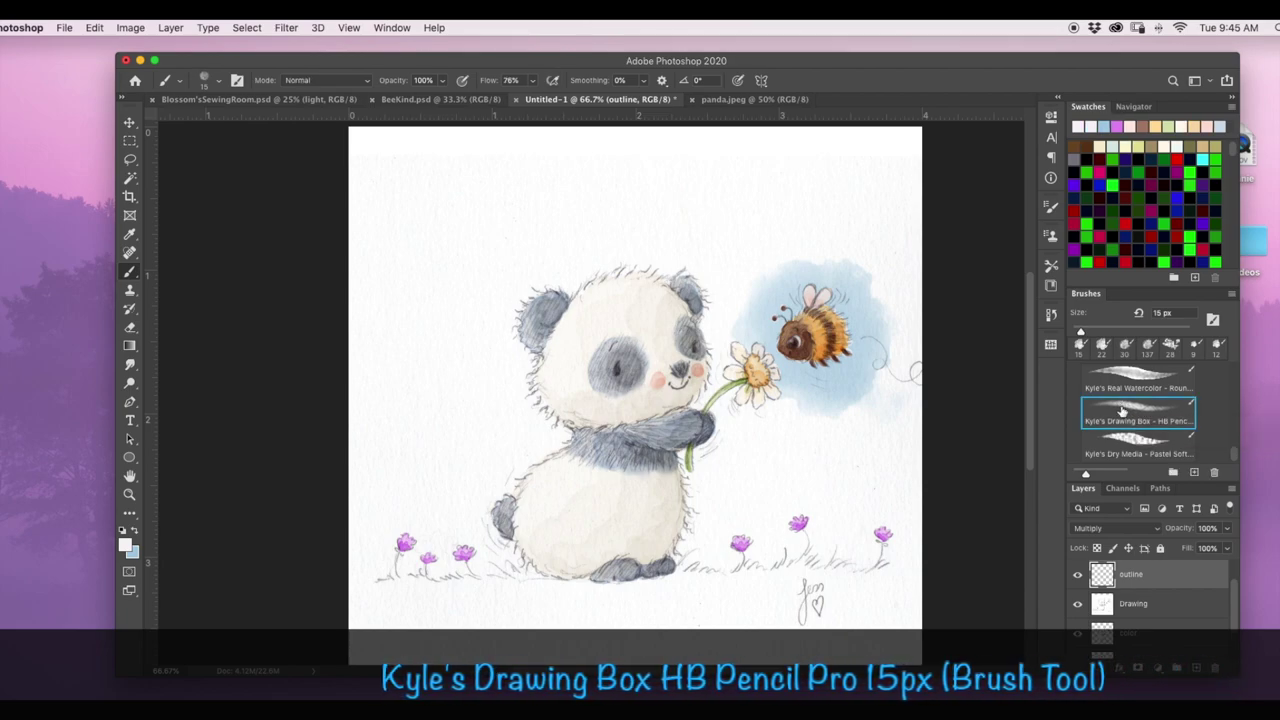
{"action": "left_click", "coordinate": [204, 79]}
{"action": "left_click_drag", "start_coordinate": [202, 130], "coordinate": [199, 130]}
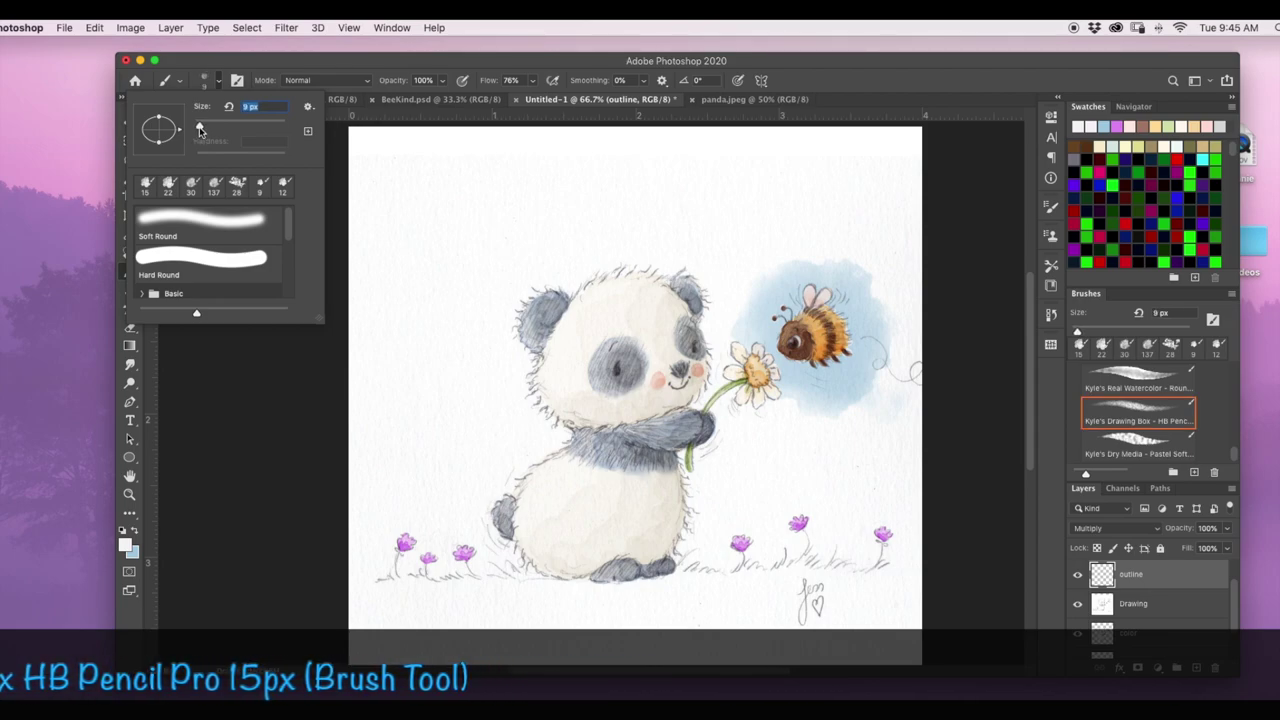
{"action": "left_click", "coordinate": [308, 87]}
{"action": "left_click", "coordinate": [308, 87]}
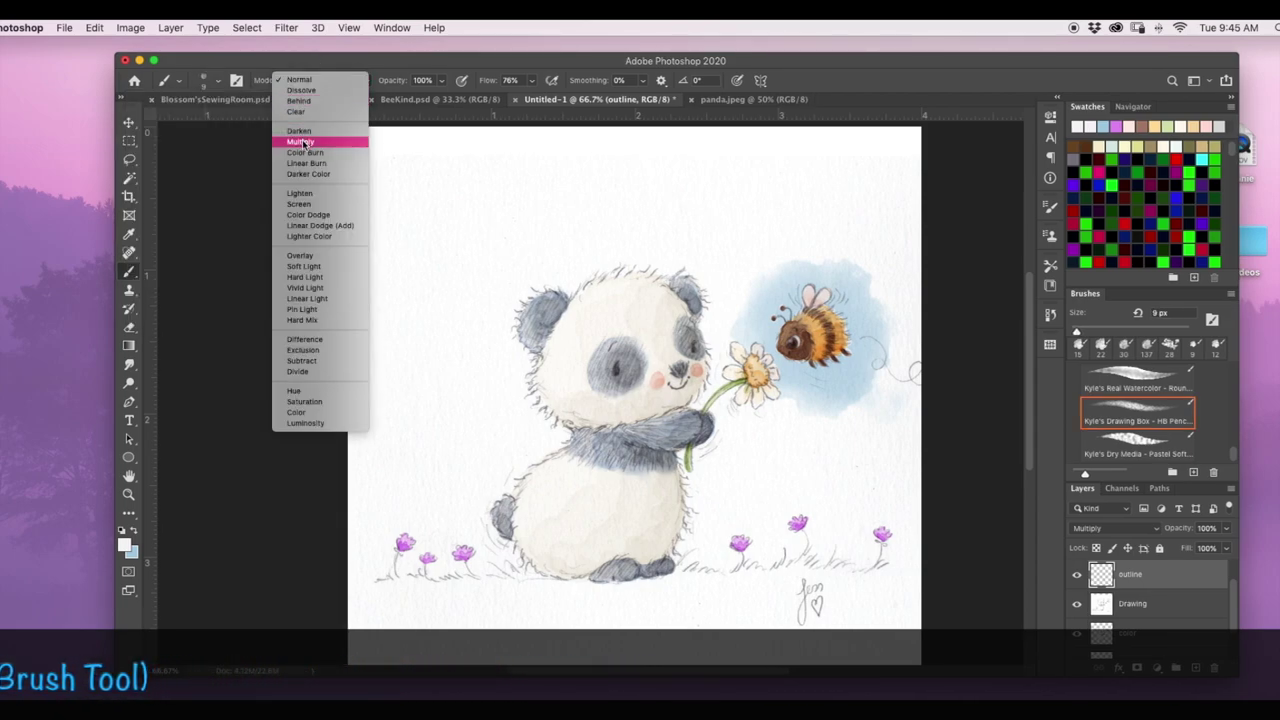
{"action": "left_click", "coordinate": [314, 137]}
{"action": "left_click", "coordinate": [441, 81]}
{"action": "left_click_drag", "start_coordinate": [445, 101], "coordinate": [415, 103]}
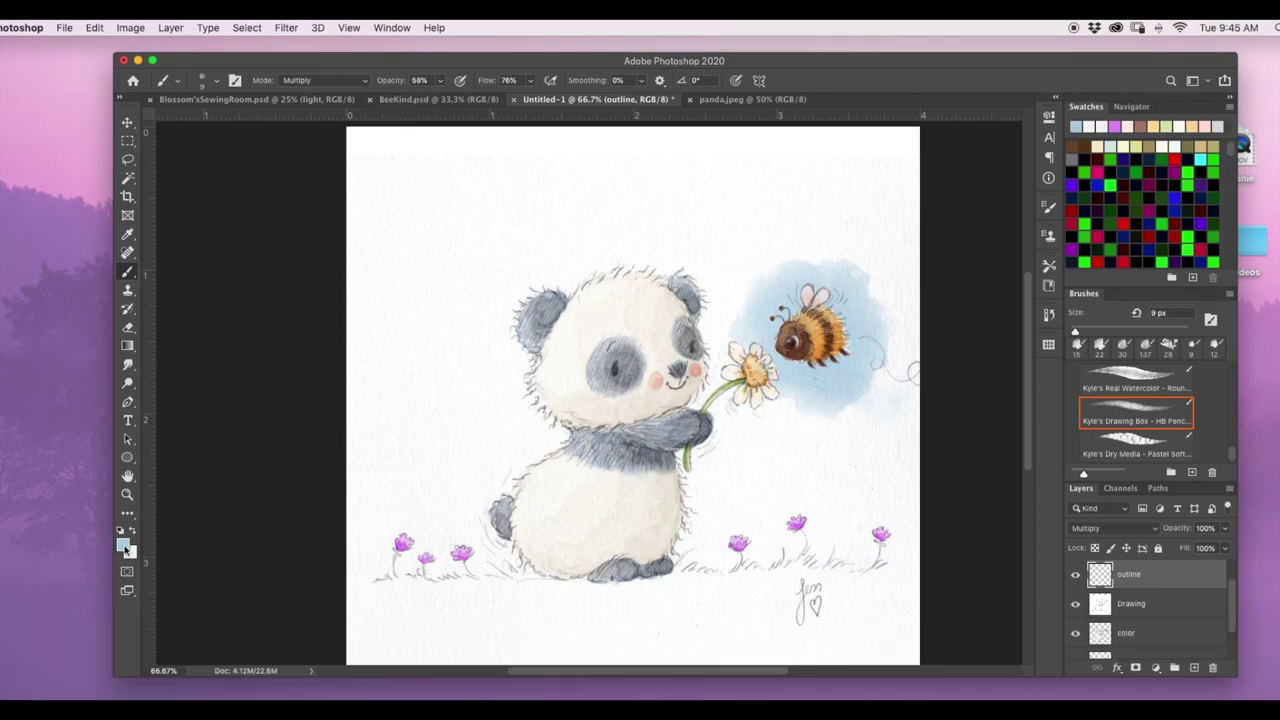
Choose a greyish-brown foreground colour and zoom to 200% on the panda's face
{"action": "left_click", "coordinate": [123, 543]}
{"action": "left_click", "coordinate": [1117, 674]}
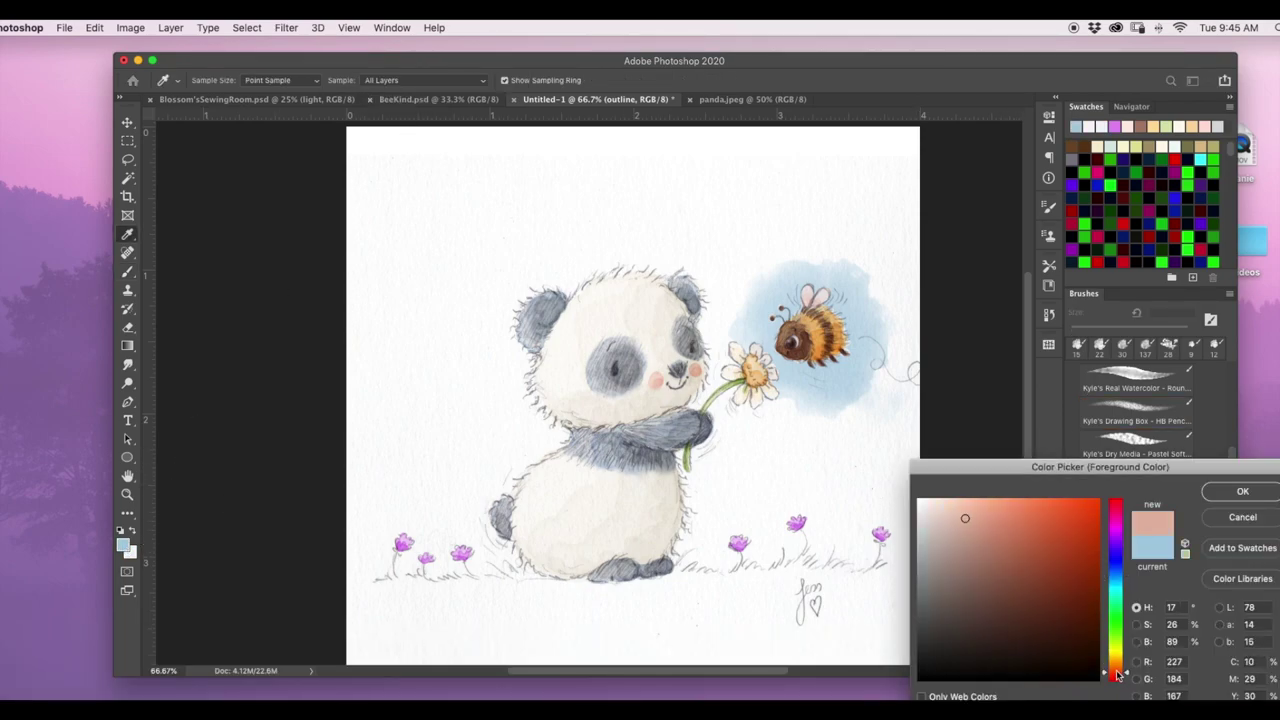
{"action": "left_click_drag", "start_coordinate": [944, 589], "coordinate": [945, 588]}
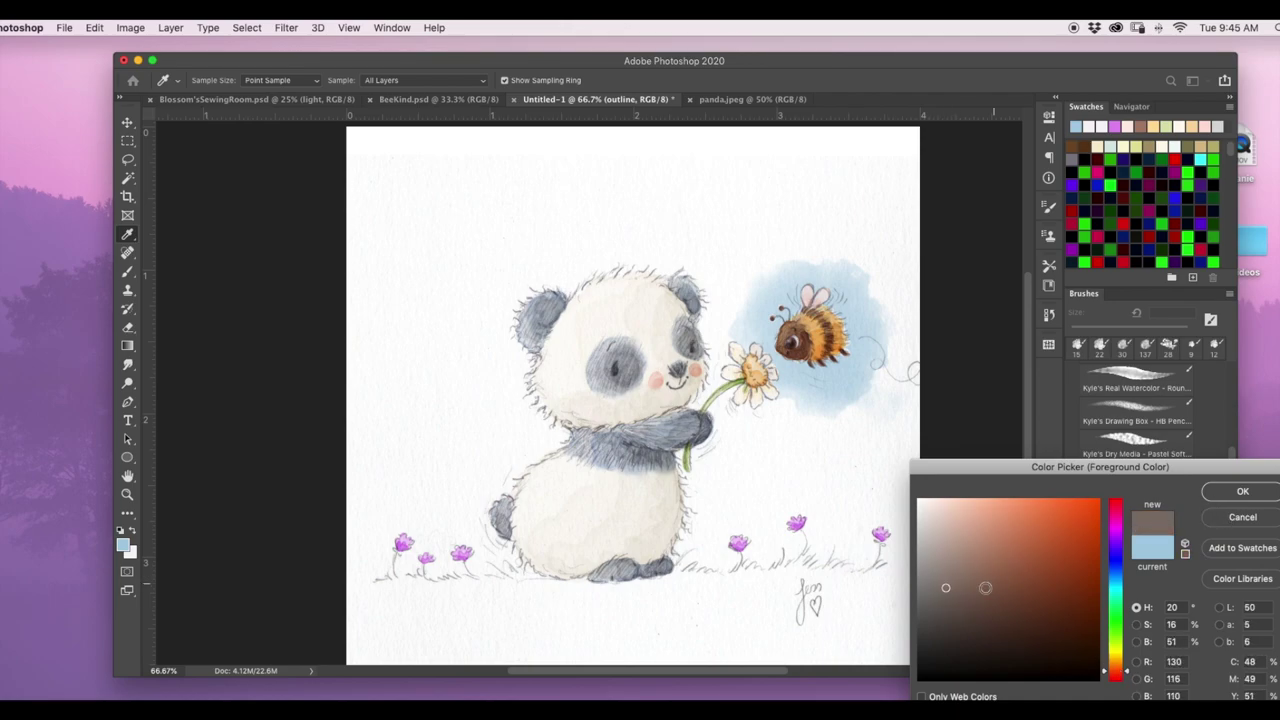
{"action": "left_click", "coordinate": [938, 588]}
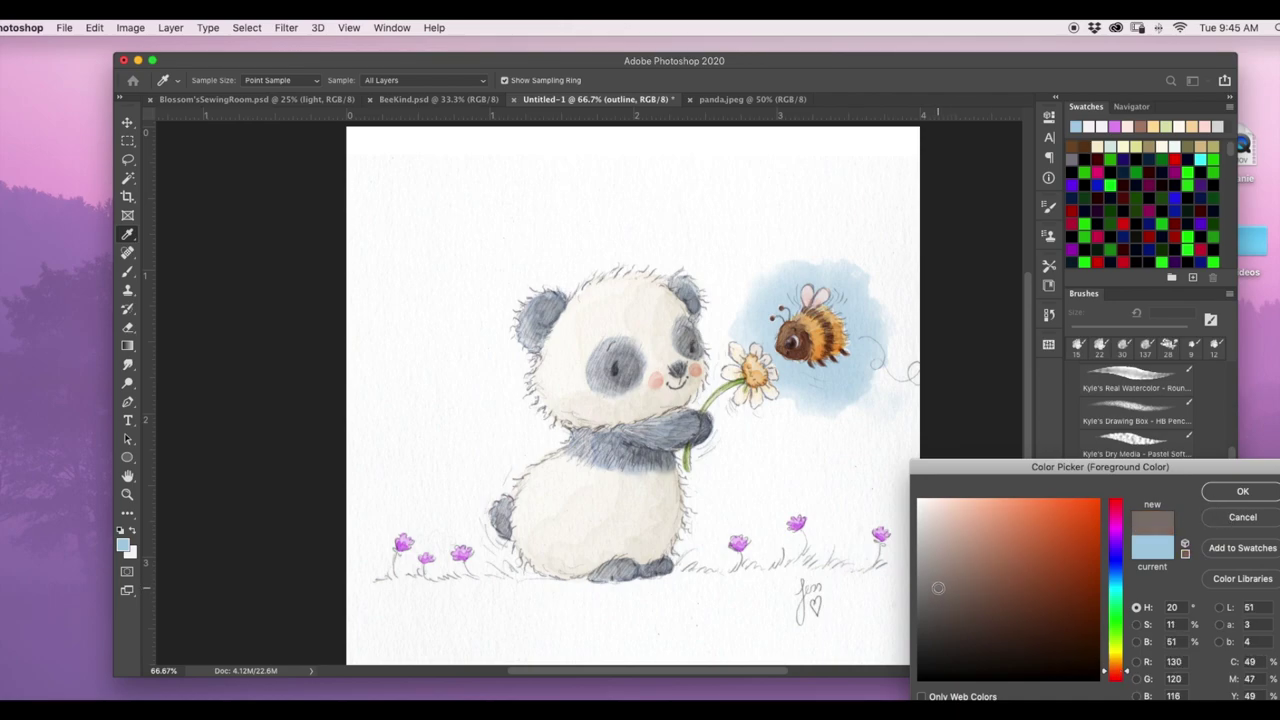
{"action": "left_click", "coordinate": [1242, 491]}
{"action": "key", "text": "super+equal"}
{"action": "key", "text": "super+equal"}
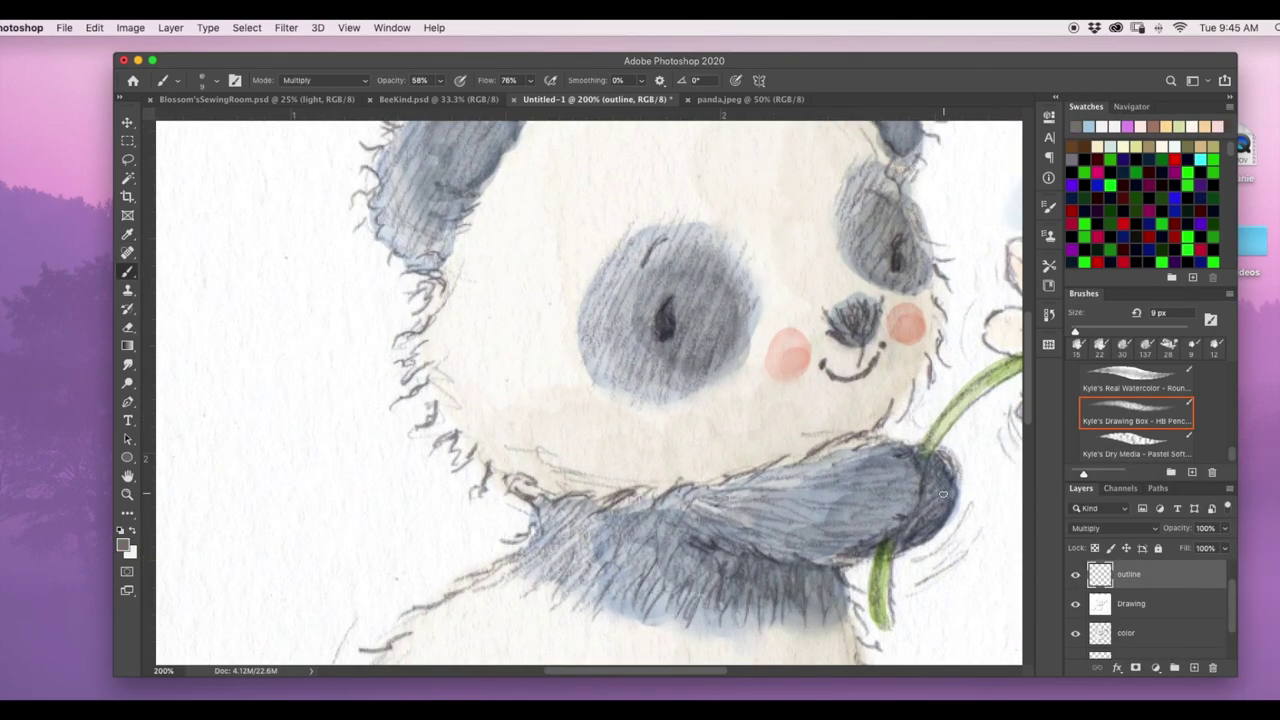
Darken the panda's eyebrow, nose, pupils and mouth line with pencil
{"action": "mouse_move", "coordinate": [668, 238]}
{"action": "left_mouse_down"}
{"action": "mouse_move", "coordinate": [644, 264]}
{"action": "mouse_move", "coordinate": [668, 236]}
{"action": "left_mouse_up"}
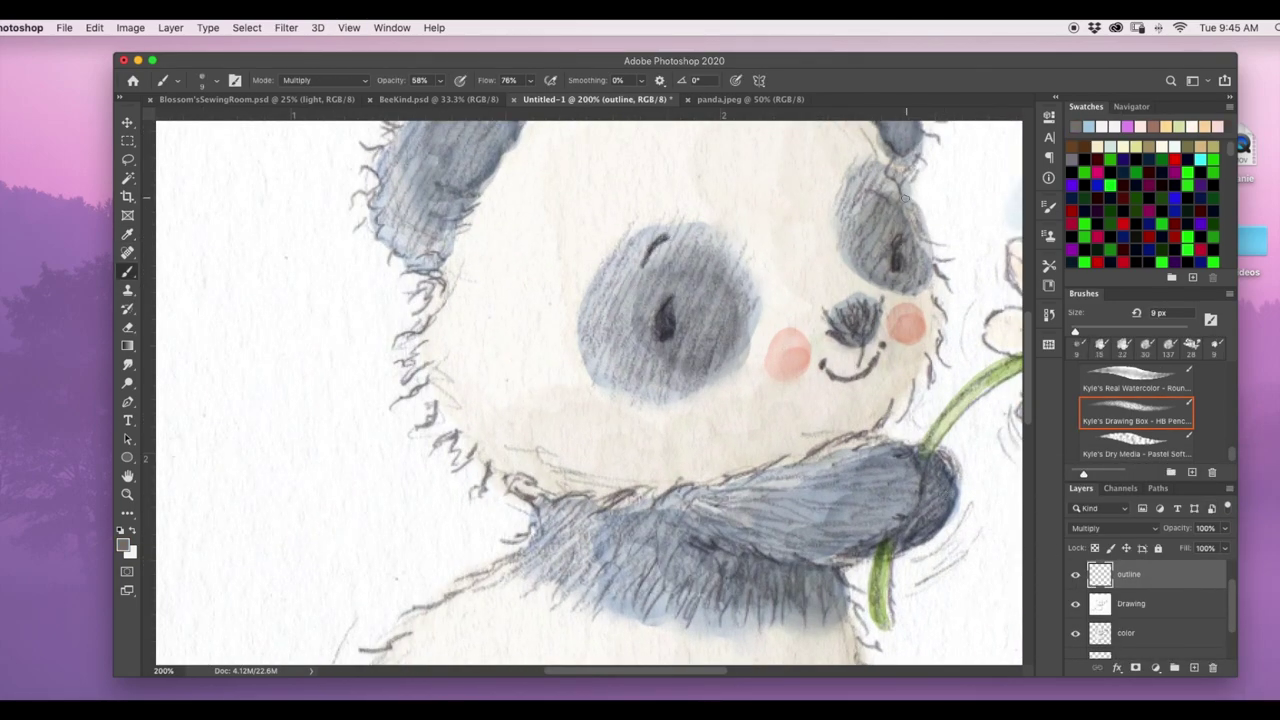
{"action": "mouse_move", "coordinate": [832, 308]}
{"action": "left_mouse_down"}
{"action": "mouse_move", "coordinate": [862, 340]}
{"action": "mouse_move", "coordinate": [866, 309]}
{"action": "left_mouse_up"}
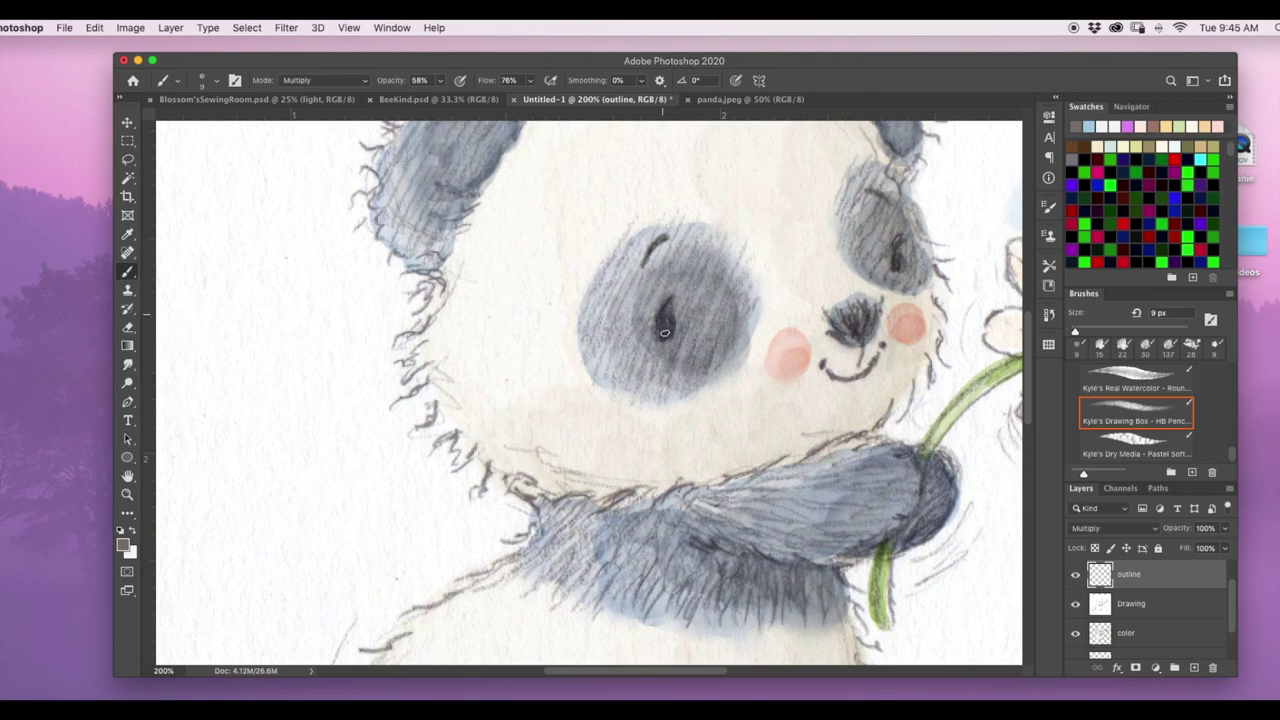
{"action": "left_click_drag", "start_coordinate": [664, 332], "coordinate": [666, 320]}
{"action": "left_click_drag", "start_coordinate": [894, 252], "coordinate": [897, 270]}
{"action": "left_click_drag", "start_coordinate": [818, 362], "coordinate": [862, 374]}
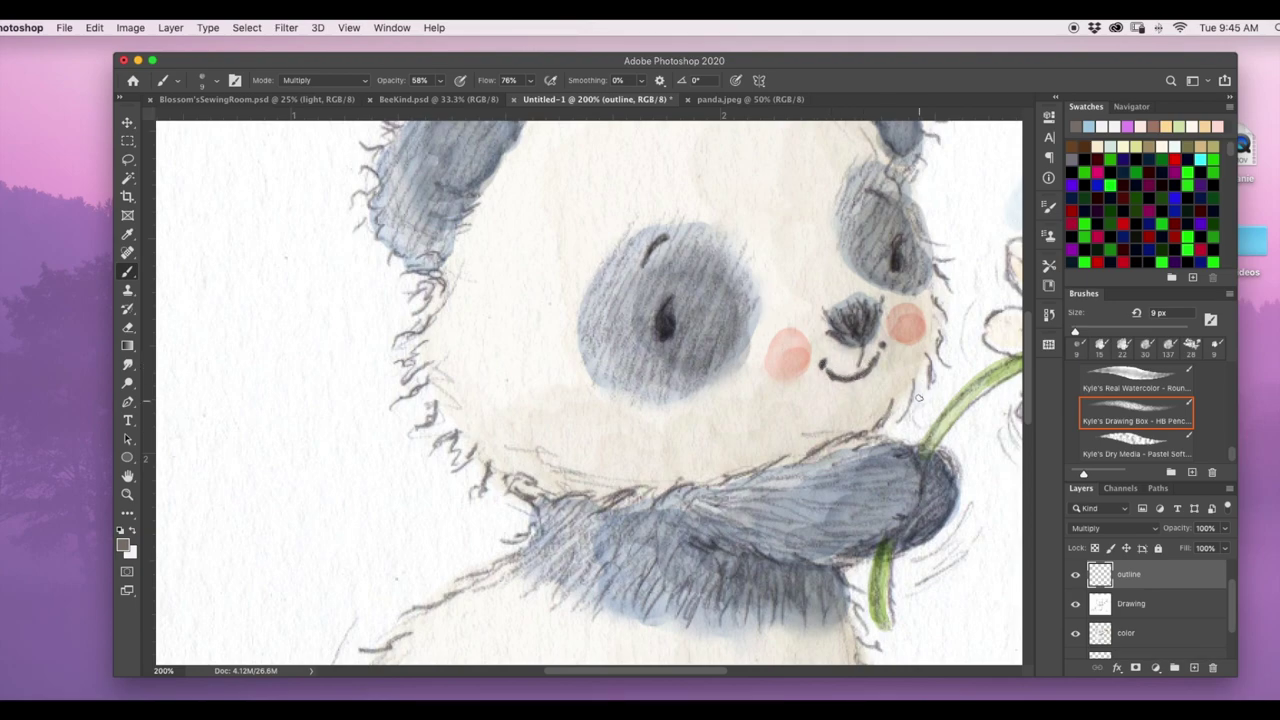
Draw hair strokes beside the panda's cheek with 7 px and 4 px brushes
{"action": "left_click", "coordinate": [201, 81]}
{"action": "type", "text": "7"}
{"action": "key", "text": "Return"}
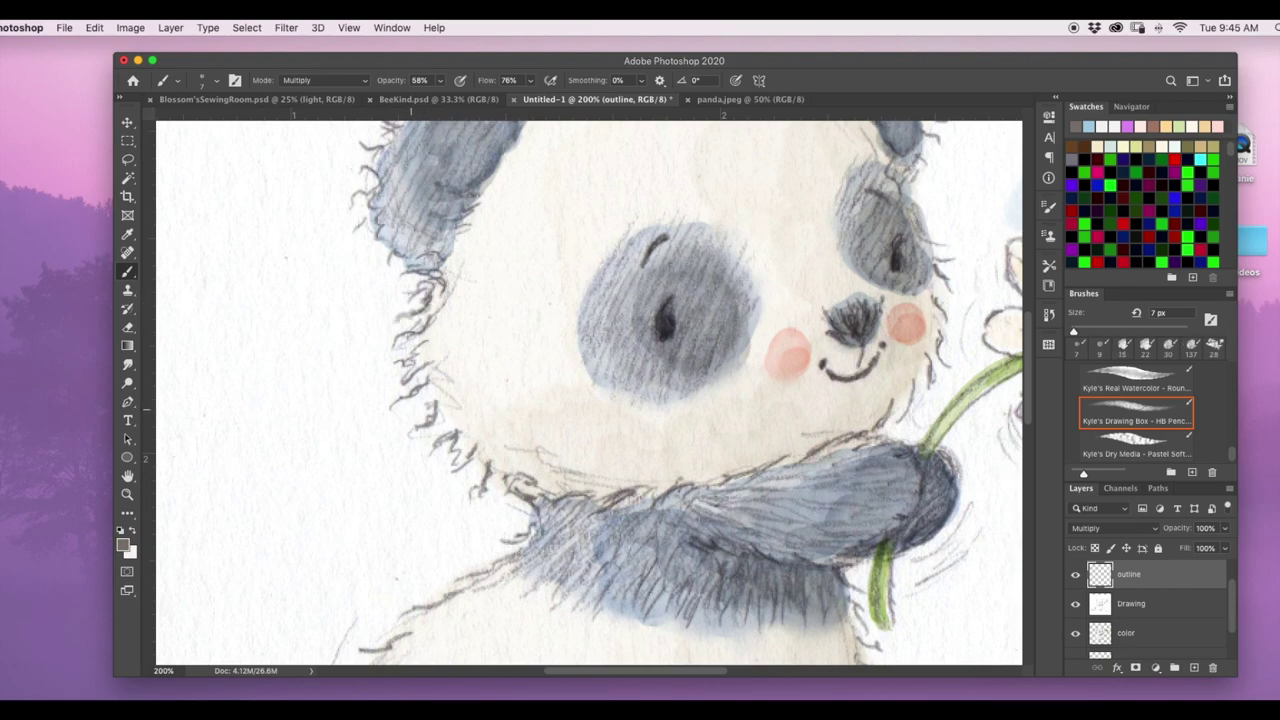
{"action": "left_click_drag", "start_coordinate": [418, 358], "coordinate": [379, 388]}
{"action": "left_click", "coordinate": [440, 80]}
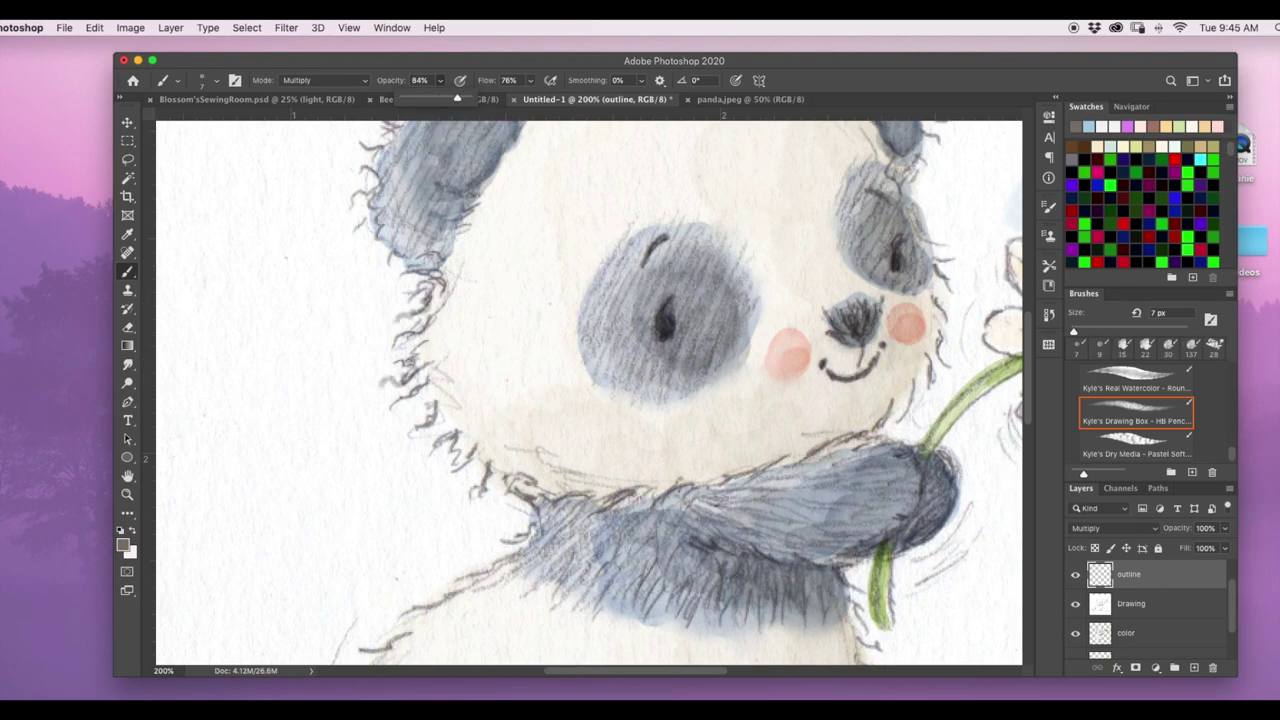
{"action": "left_click", "coordinate": [208, 80]}
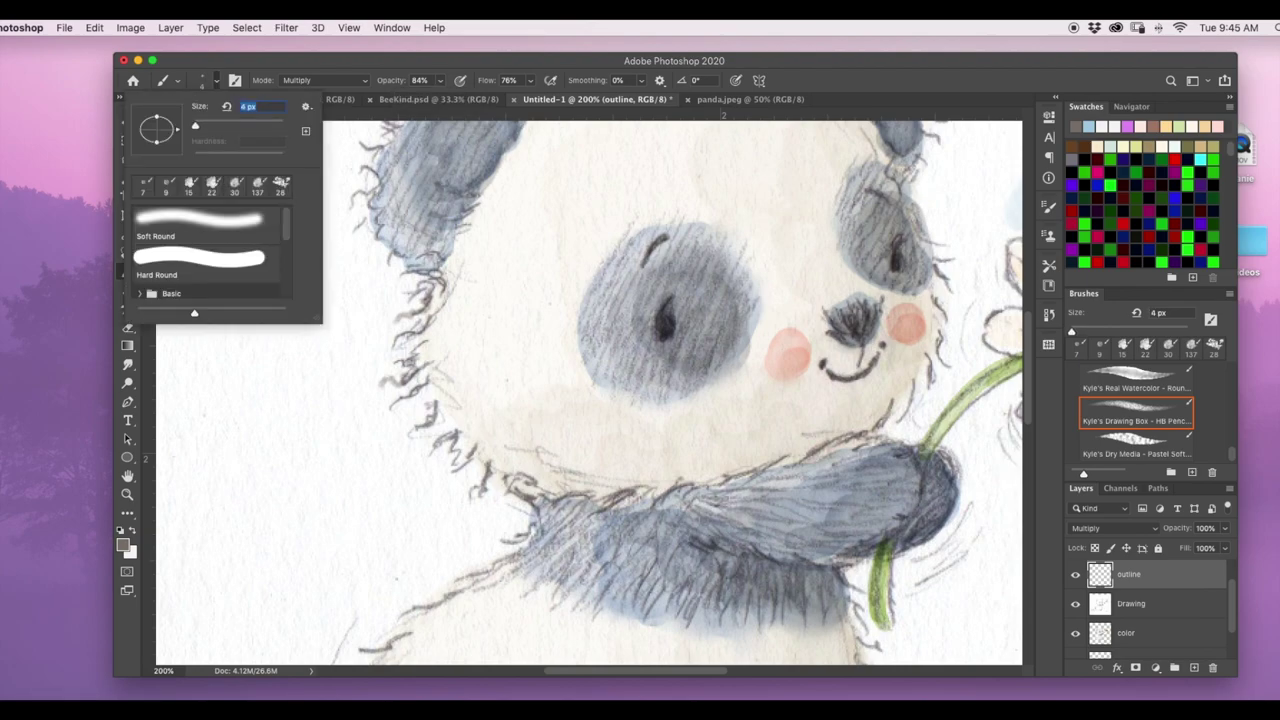
{"action": "key", "text": "Return"}
{"action": "left_click_drag", "start_coordinate": [436, 404], "coordinate": [410, 433]}
Set the pencil brush to 100% opacity and 6 px
{"action": "left_click", "coordinate": [440, 80]}
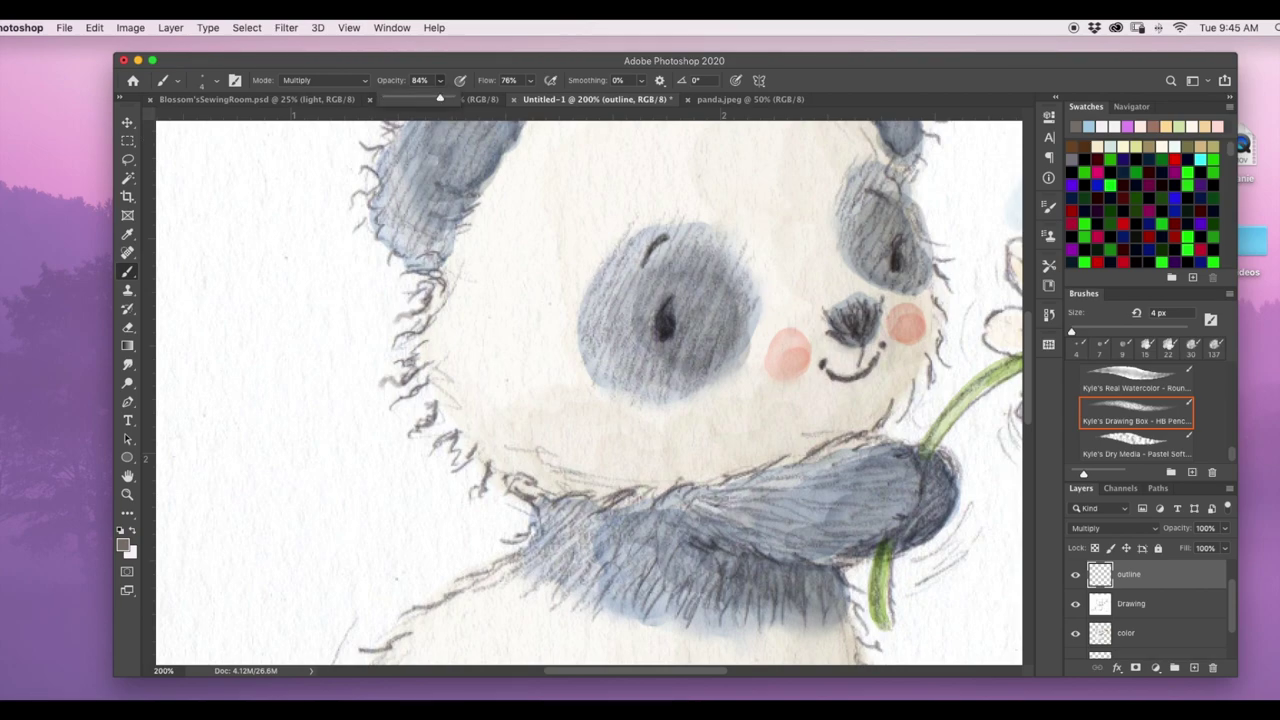
{"action": "left_click_drag", "start_coordinate": [440, 97], "coordinate": [462, 97]}
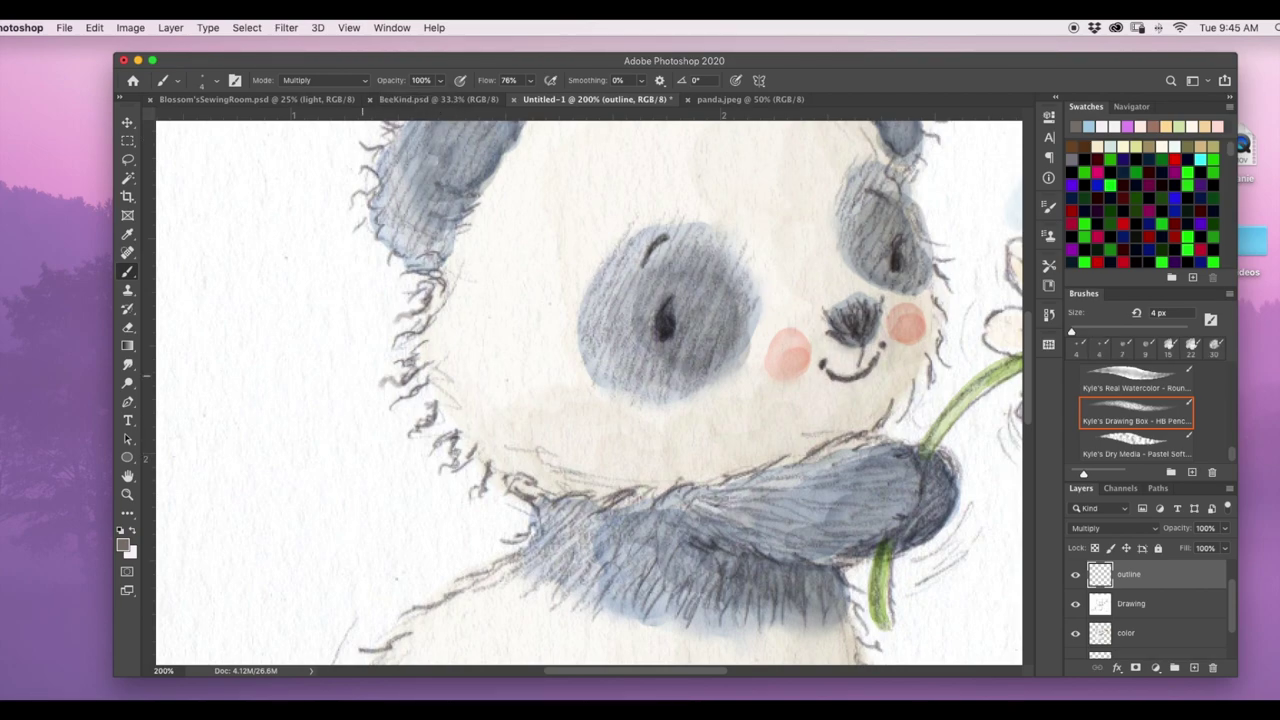
{"action": "left_click", "coordinate": [216, 80]}
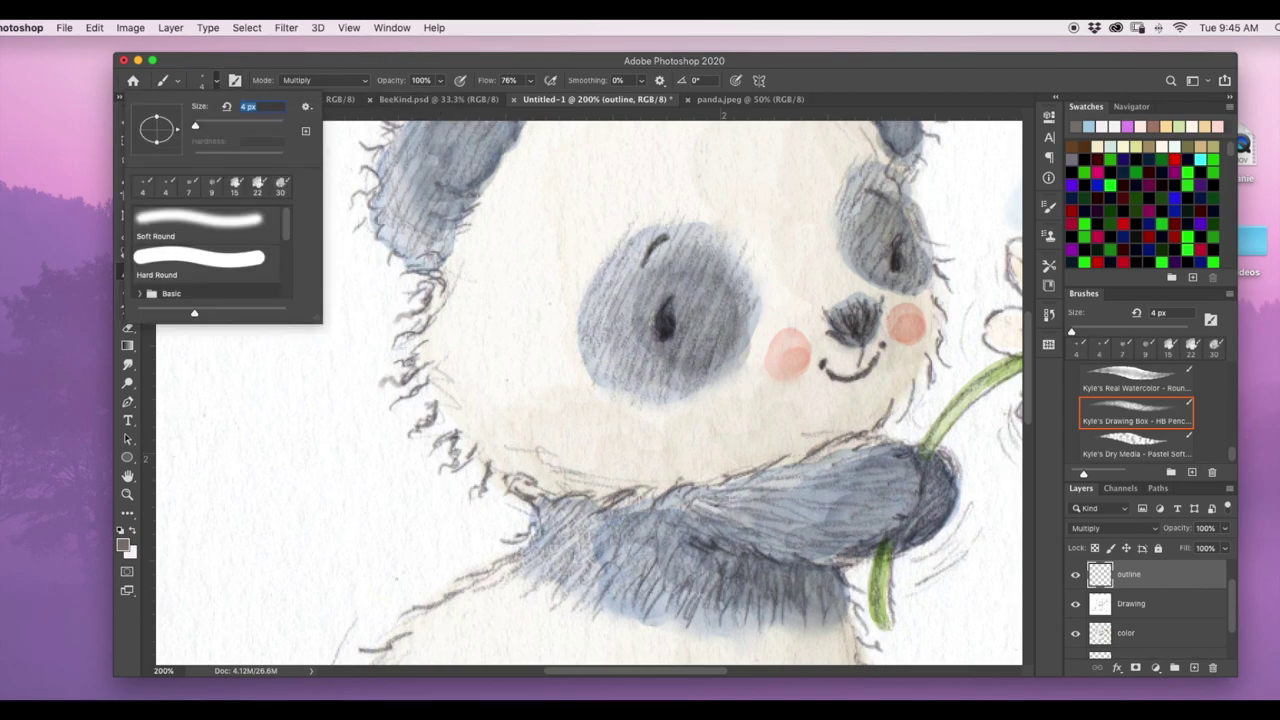
{"action": "type", "text": "6"}
{"action": "key", "text": "Return"}
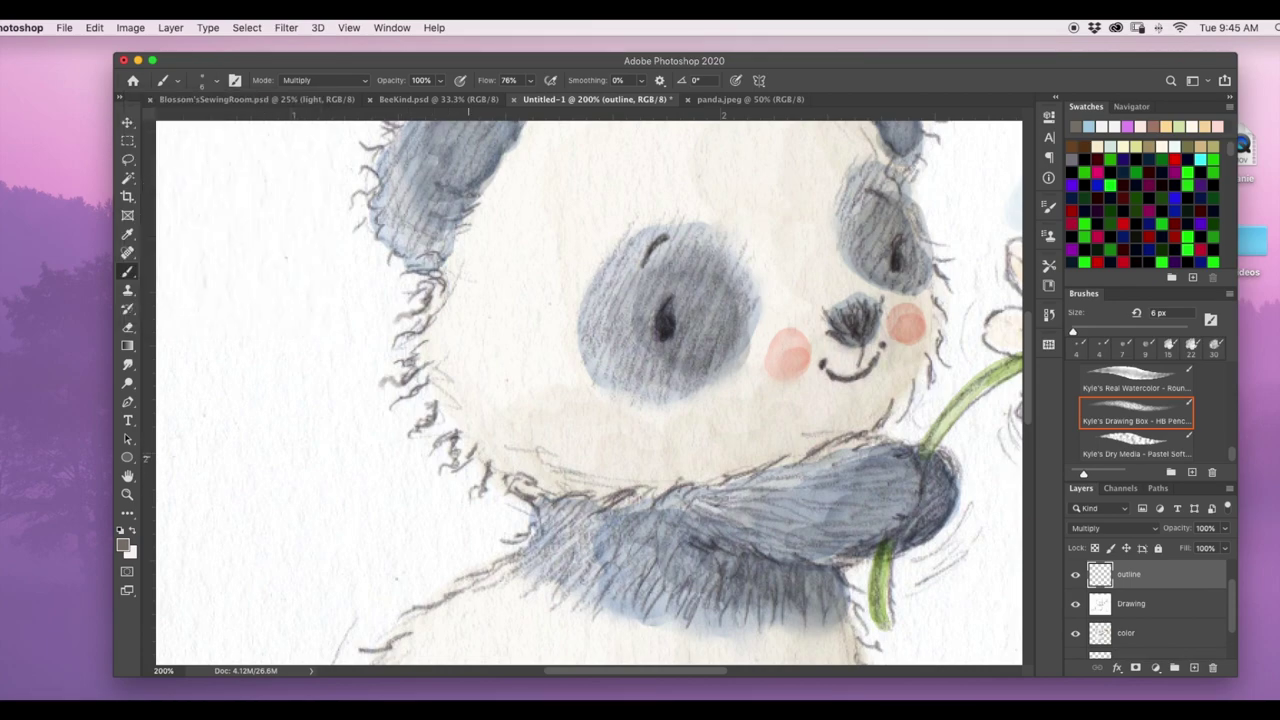
Add fur strokes along both cheek outlines
{"action": "mouse_move", "coordinate": [470, 458]}
{"action": "left_mouse_down"}
{"action": "mouse_move", "coordinate": [484, 480]}
{"action": "mouse_move", "coordinate": [476, 496]}
{"action": "left_mouse_up"}
{"action": "mouse_move", "coordinate": [486, 490]}
{"action": "left_mouse_down"}
{"action": "mouse_move", "coordinate": [454, 505]}
{"action": "mouse_move", "coordinate": [500, 498]}
{"action": "left_mouse_up"}
{"action": "left_click_drag", "start_coordinate": [510, 494], "coordinate": [505, 503]}
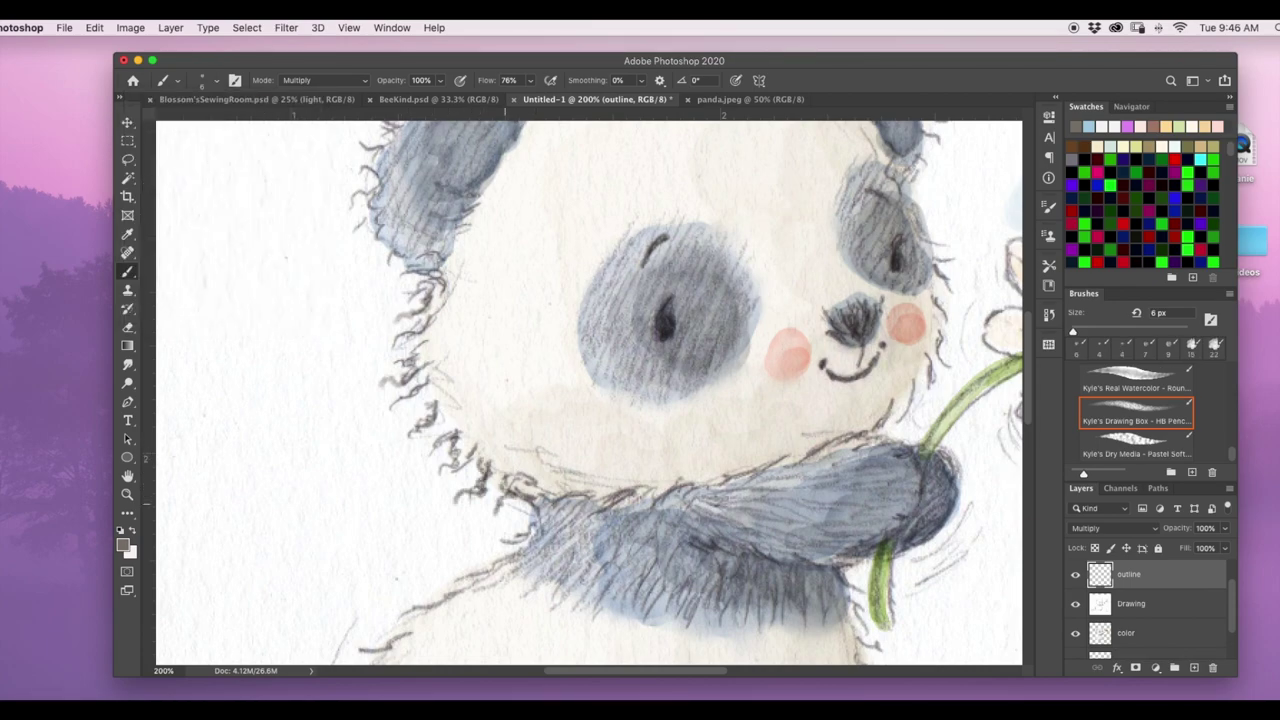
{"action": "left_click_drag", "start_coordinate": [412, 330], "coordinate": [376, 350]}
{"action": "mouse_move", "coordinate": [376, 194]}
{"action": "left_mouse_down"}
{"action": "mouse_move", "coordinate": [366, 214]}
{"action": "mouse_move", "coordinate": [382, 246]}
{"action": "left_mouse_up"}
{"action": "mouse_move", "coordinate": [402, 244]}
{"action": "left_mouse_down"}
{"action": "mouse_move", "coordinate": [372, 274]}
{"action": "mouse_move", "coordinate": [404, 276]}
{"action": "left_mouse_up"}
{"action": "left_click_drag", "start_coordinate": [438, 270], "coordinate": [428, 280]}
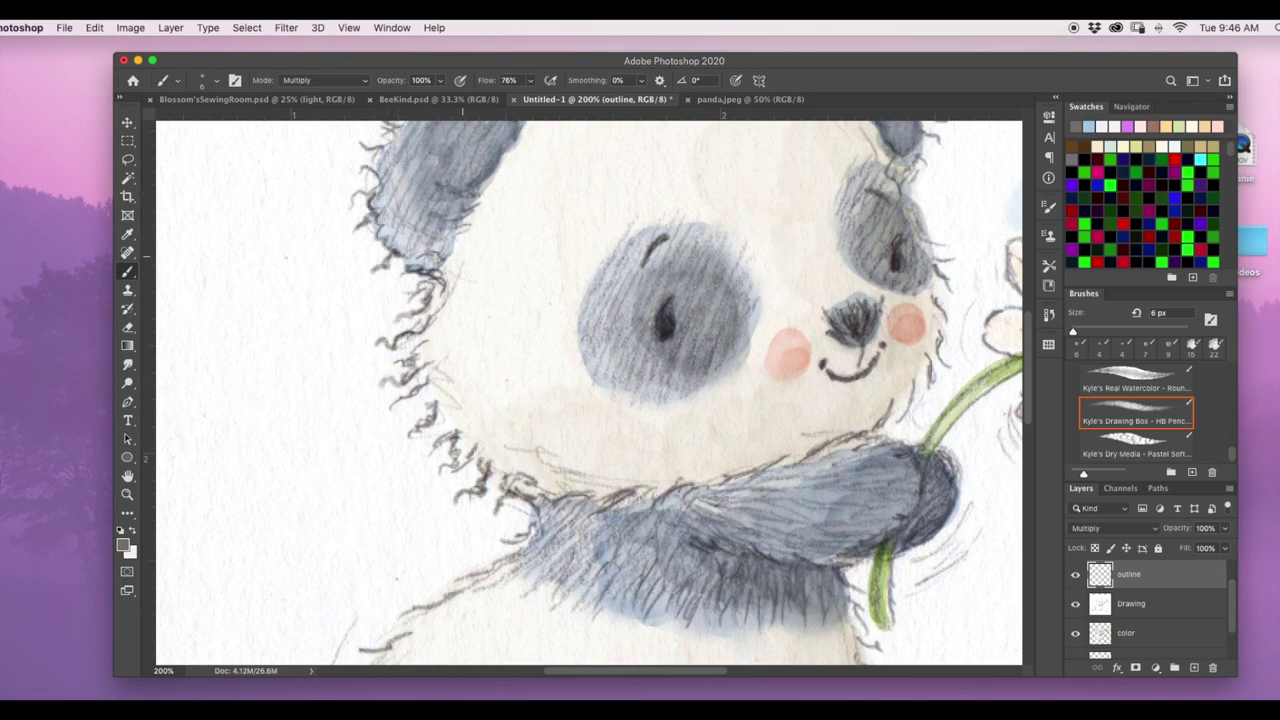
Add fur strokes around the panda's left ear and a curve inside it
{"action": "scroll", "coordinate": [590, 390], "scroll_direction": "up", "scroll_amount": 5}
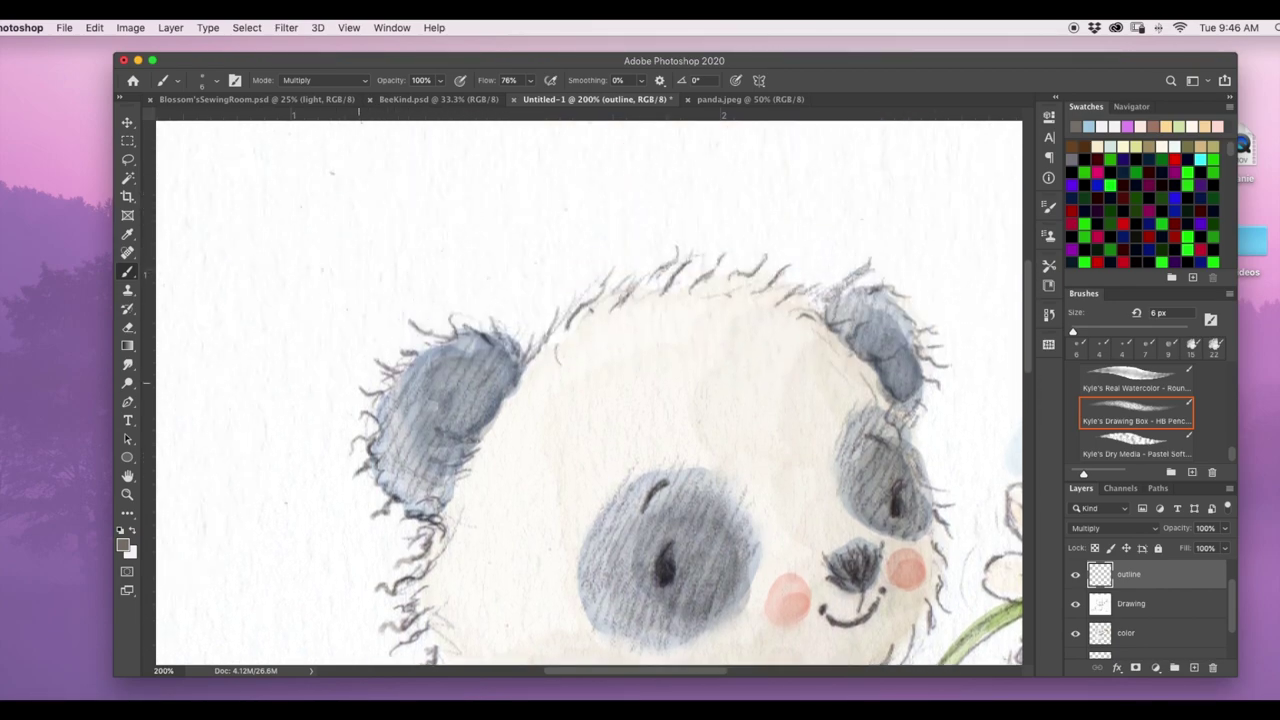
{"action": "left_click_drag", "start_coordinate": [376, 386], "coordinate": [355, 397]}
{"action": "left_click_drag", "start_coordinate": [388, 388], "coordinate": [367, 405]}
{"action": "left_click_drag", "start_coordinate": [399, 361], "coordinate": [378, 371]}
{"action": "left_click_drag", "start_coordinate": [440, 330], "coordinate": [416, 343]}
{"action": "left_click_drag", "start_coordinate": [452, 334], "coordinate": [437, 346]}
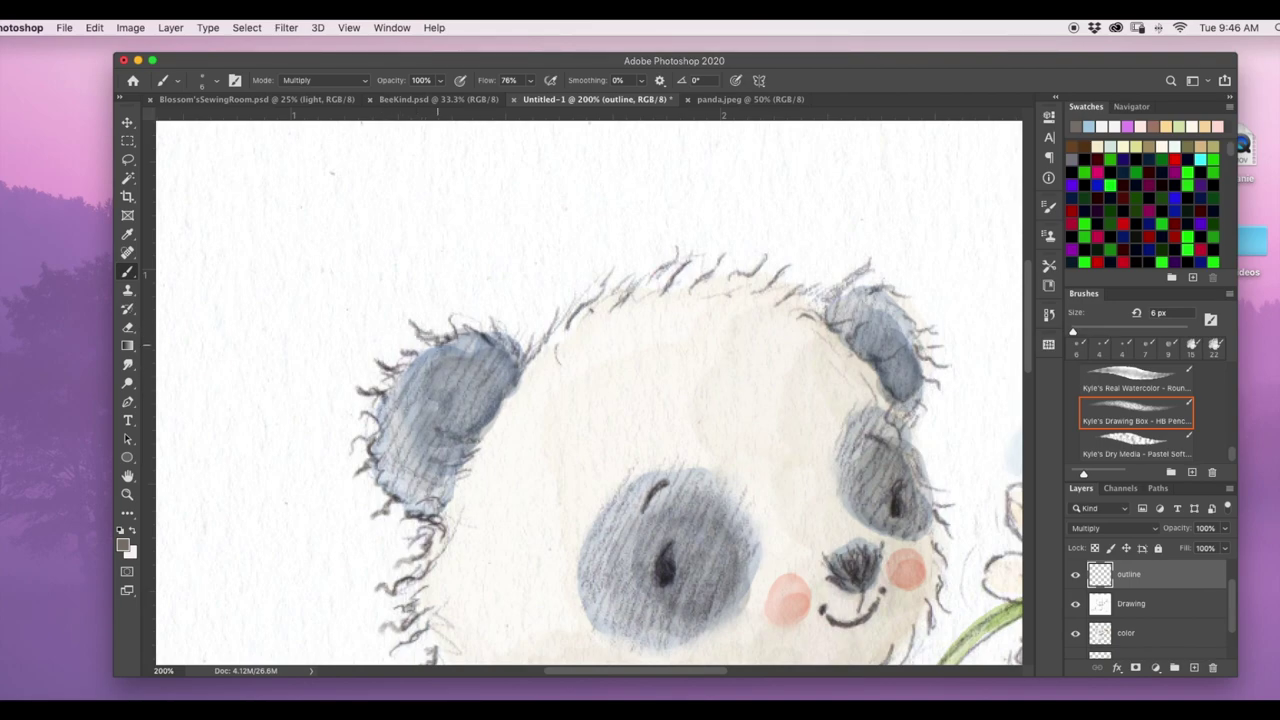
{"action": "left_click_drag", "start_coordinate": [457, 438], "coordinate": [434, 425]}
{"action": "left_click_drag", "start_coordinate": [520, 340], "coordinate": [510, 362]}
{"action": "left_click_drag", "start_coordinate": [542, 331], "coordinate": [528, 356]}
Add fur strokes along the top of the head and around the right ear
{"action": "left_click_drag", "start_coordinate": [586, 308], "coordinate": [614, 286]}
{"action": "mouse_move", "coordinate": [612, 287]}
{"action": "left_mouse_down"}
{"action": "mouse_move", "coordinate": [620, 262]}
{"action": "mouse_move", "coordinate": [651, 282]}
{"action": "mouse_move", "coordinate": [715, 273]}
{"action": "left_mouse_up"}
{"action": "mouse_move", "coordinate": [713, 277]}
{"action": "left_mouse_down"}
{"action": "mouse_move", "coordinate": [733, 256]}
{"action": "mouse_move", "coordinate": [819, 285]}
{"action": "left_mouse_up"}
{"action": "mouse_move", "coordinate": [812, 291]}
{"action": "left_mouse_down"}
{"action": "mouse_move", "coordinate": [833, 273]}
{"action": "mouse_move", "coordinate": [878, 269]}
{"action": "left_mouse_up"}
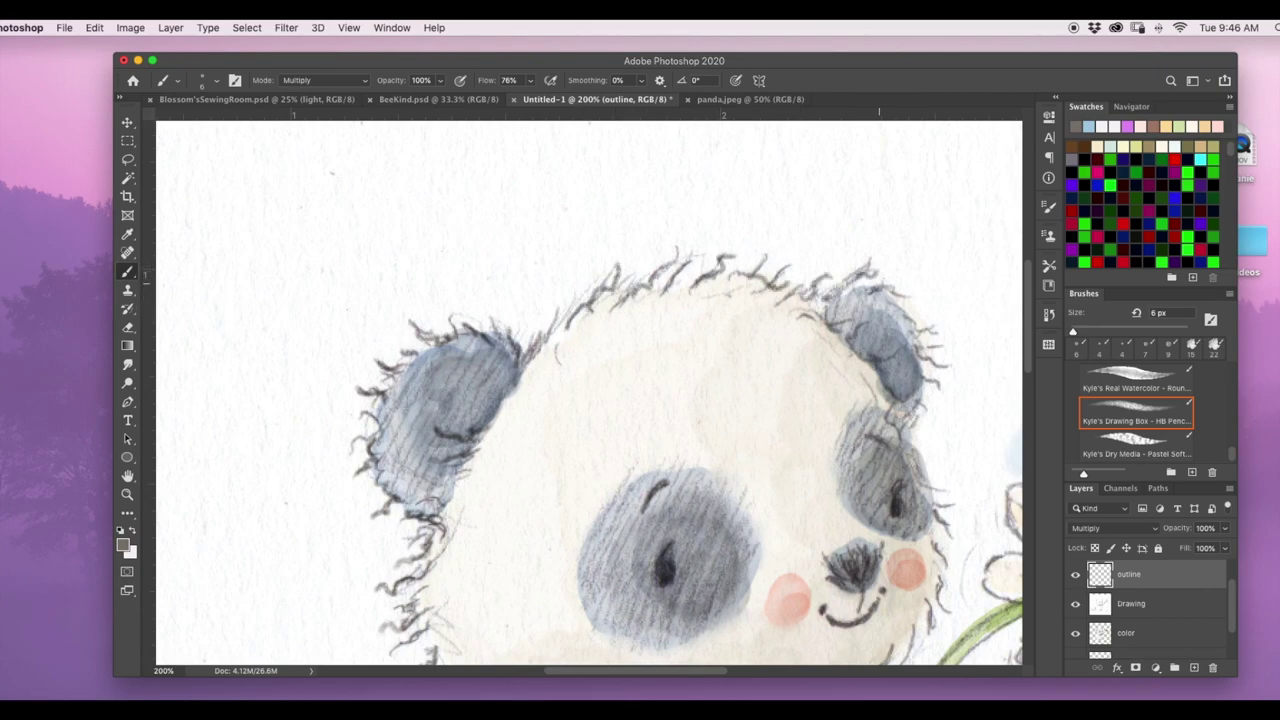
{"action": "left_click_drag", "start_coordinate": [912, 339], "coordinate": [927, 321]}
{"action": "left_click_drag", "start_coordinate": [921, 345], "coordinate": [942, 335]}
{"action": "left_click_drag", "start_coordinate": [918, 413], "coordinate": [931, 388]}
{"action": "left_click_drag", "start_coordinate": [892, 345], "coordinate": [874, 377]}
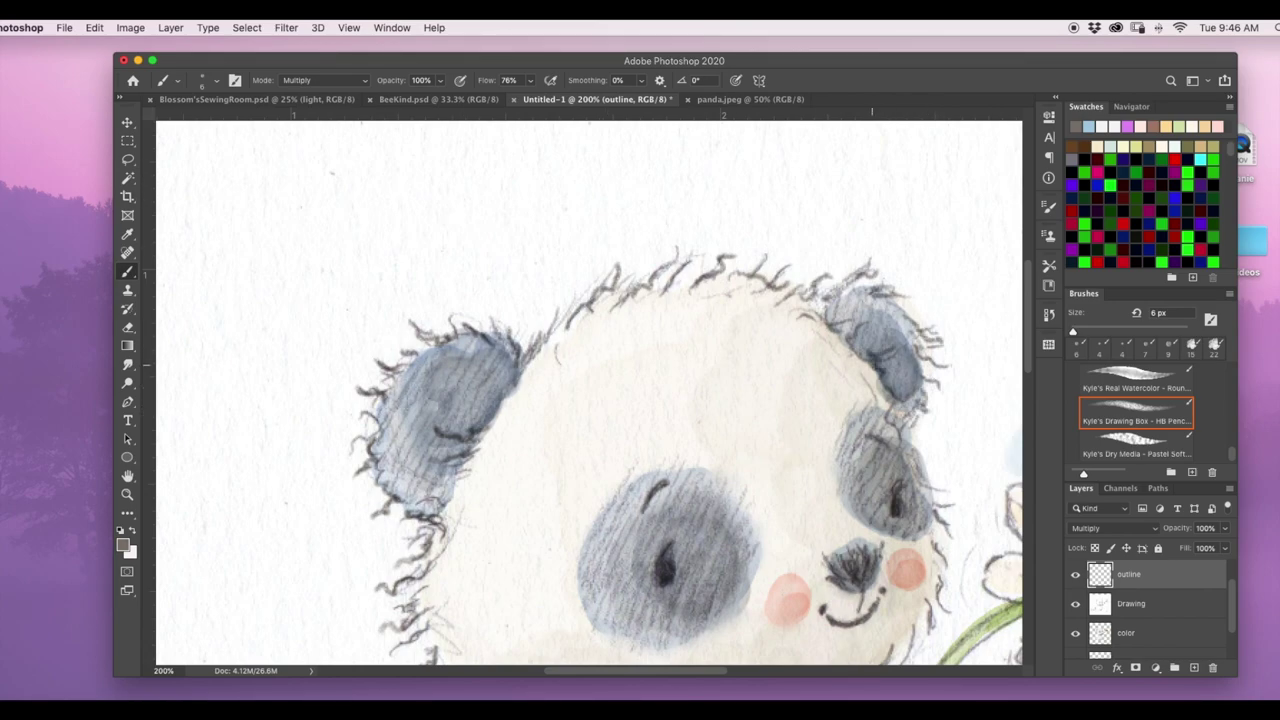
{"action": "left_click_drag", "start_coordinate": [929, 460], "coordinate": [917, 490]}
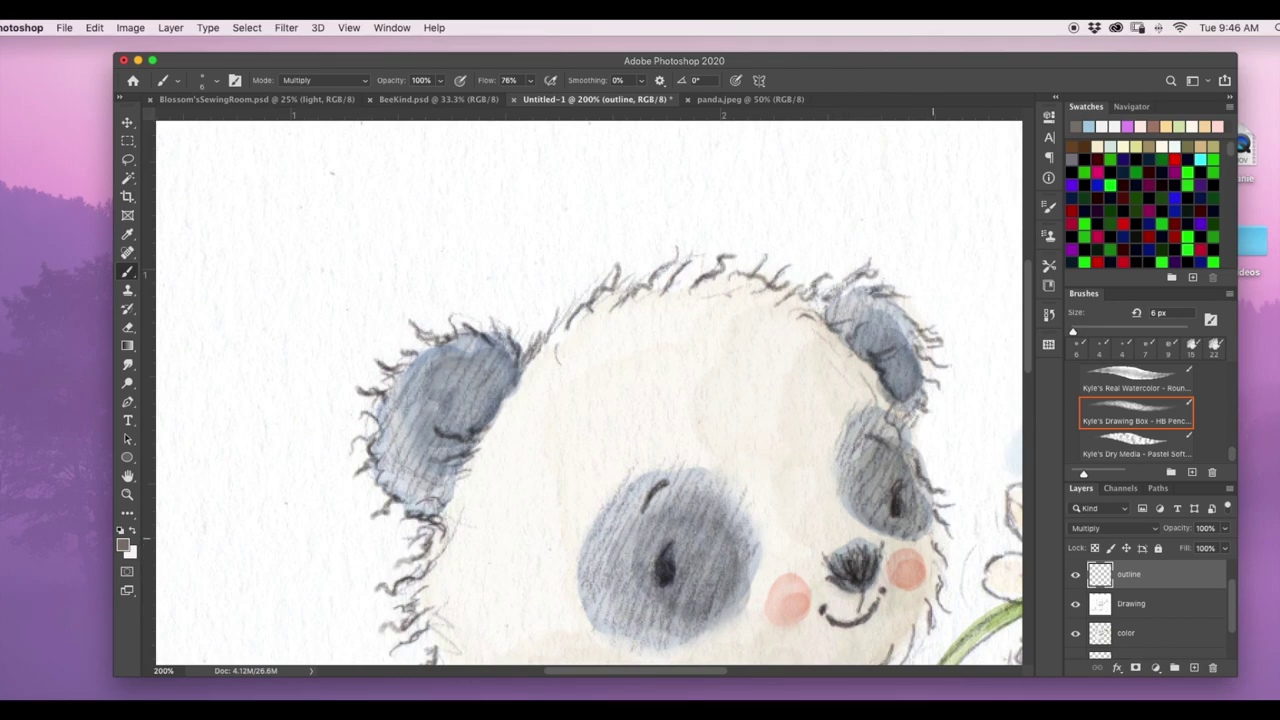
Trace the panda's neck, paw, daisy stem edges and lower arm outline
{"action": "scroll", "coordinate": [590, 390], "scroll_direction": "down", "scroll_amount": 10}
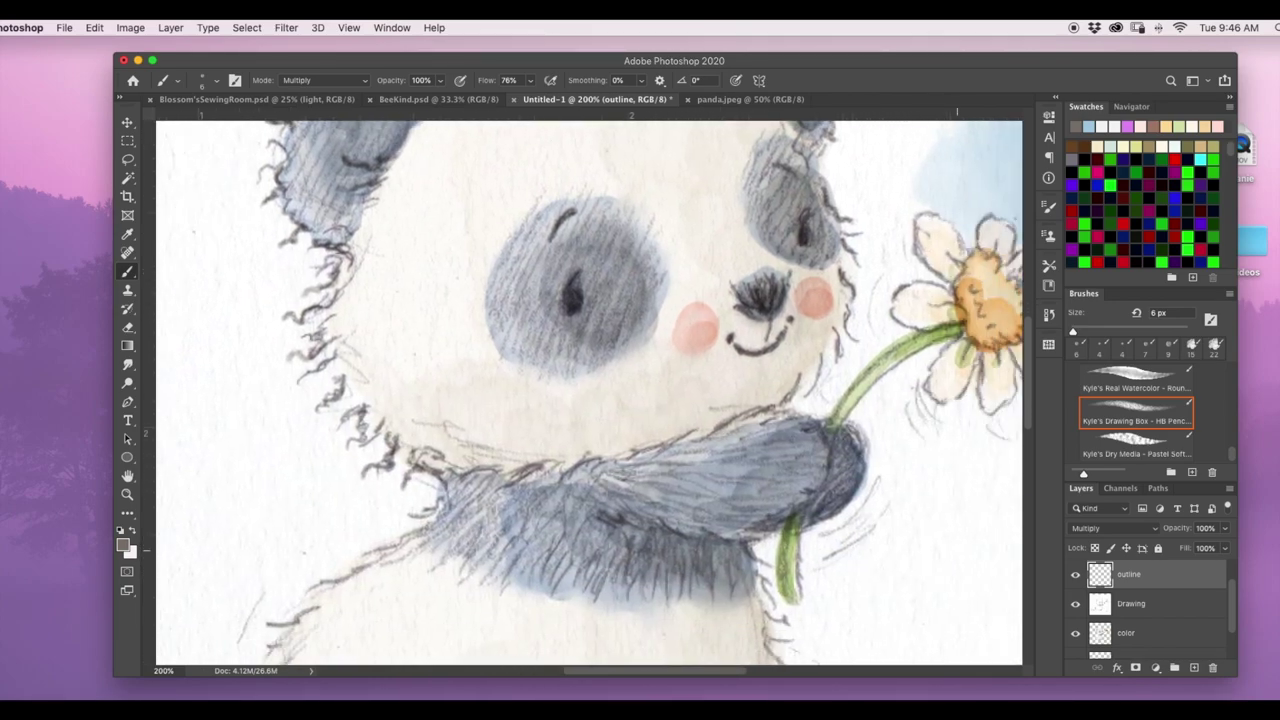
{"action": "left_click_drag", "start_coordinate": [505, 483], "coordinate": [736, 421]}
{"action": "left_click_drag", "start_coordinate": [830, 420], "coordinate": [828, 432]}
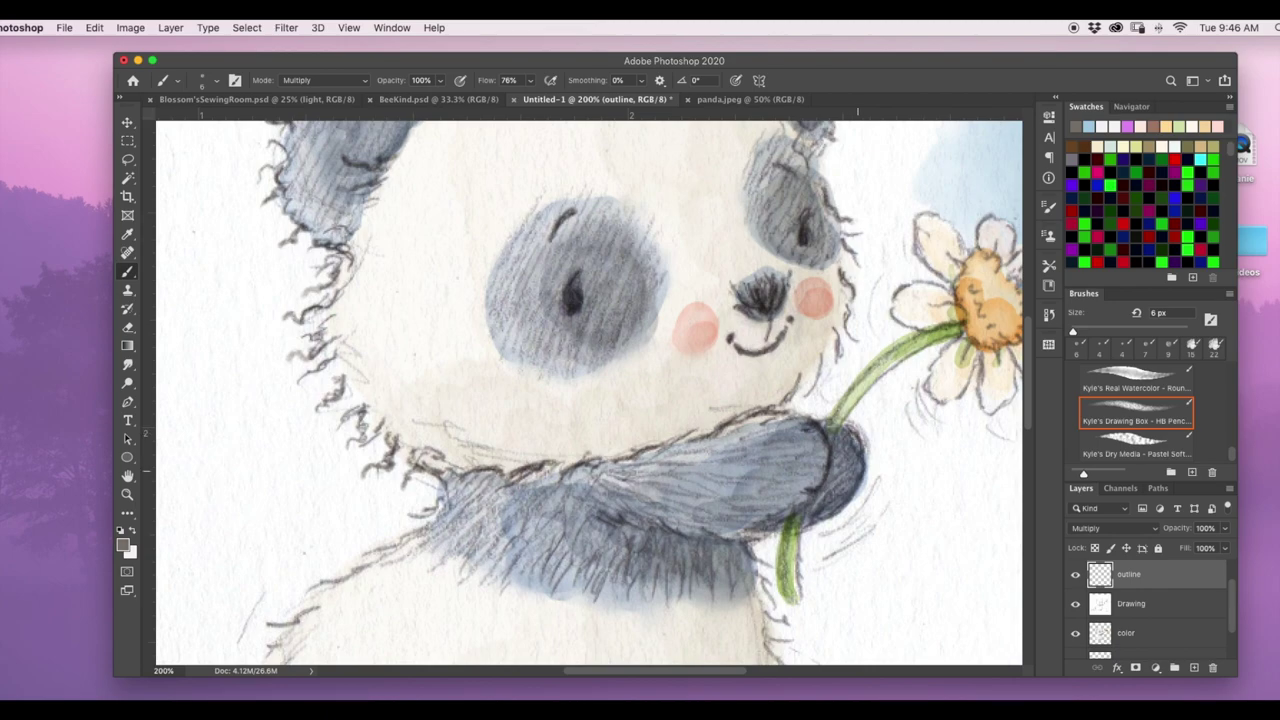
{"action": "left_click_drag", "start_coordinate": [911, 338], "coordinate": [837, 406]}
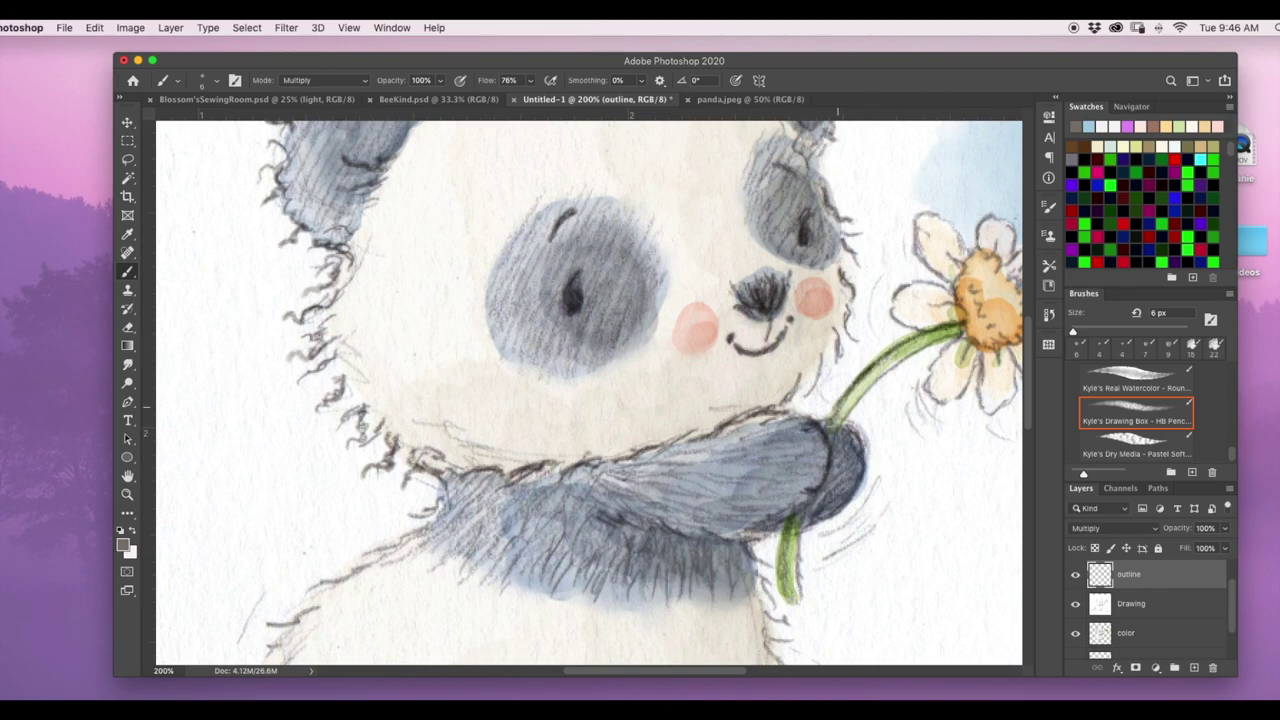
{"action": "left_click_drag", "start_coordinate": [962, 334], "coordinate": [852, 404]}
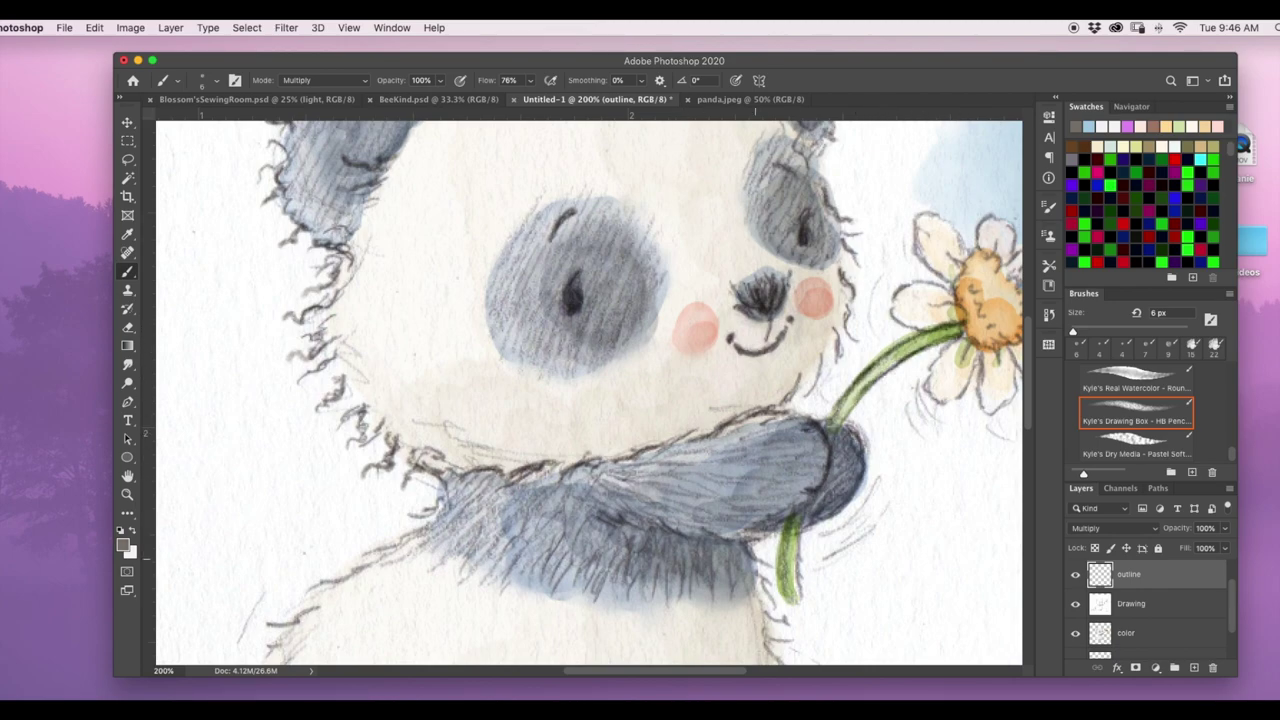
{"action": "left_click_drag", "start_coordinate": [755, 557], "coordinate": [770, 637]}
{"action": "mouse_move", "coordinate": [656, 517]}
{"action": "left_mouse_down"}
{"action": "mouse_move", "coordinate": [691, 538]}
{"action": "mouse_move", "coordinate": [754, 536]}
{"action": "left_mouse_up"}
{"action": "scroll", "coordinate": [590, 390], "scroll_direction": "right", "scroll_amount": 10}
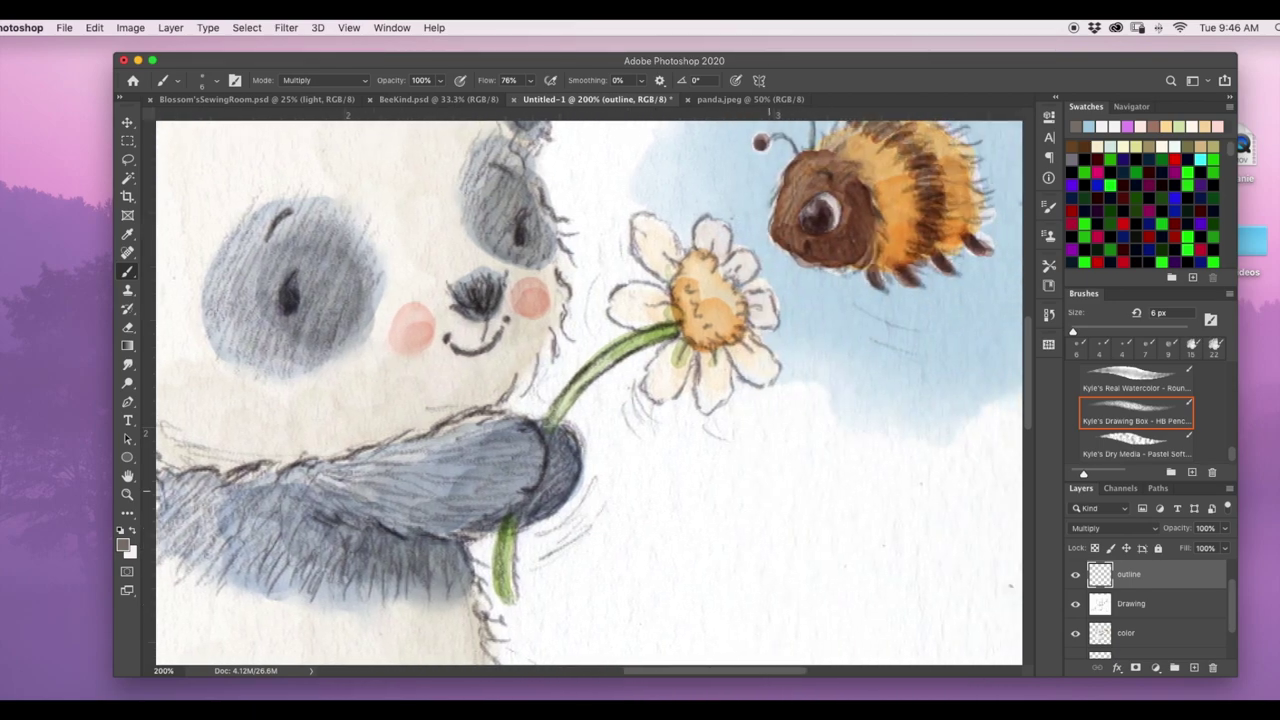
Outline the bee's antenna, wings, head, lower body and rear legs in pencil
{"action": "scroll", "coordinate": [590, 390], "scroll_direction": "right", "scroll_amount": 2}
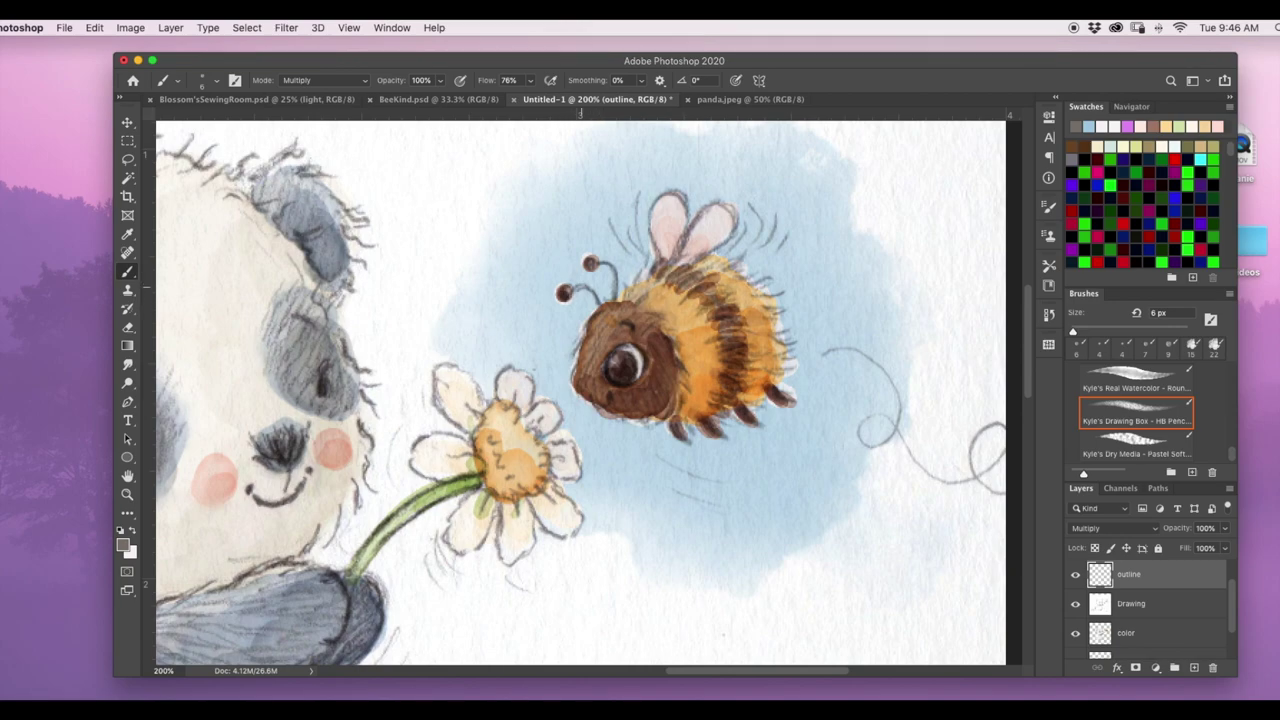
{"action": "left_click_drag", "start_coordinate": [588, 262], "coordinate": [612, 302]}
{"action": "mouse_move", "coordinate": [675, 205]}
{"action": "left_mouse_down"}
{"action": "mouse_move", "coordinate": [659, 230]}
{"action": "mouse_move", "coordinate": [682, 224]}
{"action": "mouse_move", "coordinate": [668, 262]}
{"action": "left_mouse_up"}
{"action": "mouse_move", "coordinate": [732, 202]}
{"action": "left_mouse_down"}
{"action": "mouse_move", "coordinate": [702, 256]}
{"action": "mouse_move", "coordinate": [708, 294]}
{"action": "mouse_move", "coordinate": [734, 326]}
{"action": "mouse_move", "coordinate": [726, 346]}
{"action": "left_mouse_up"}
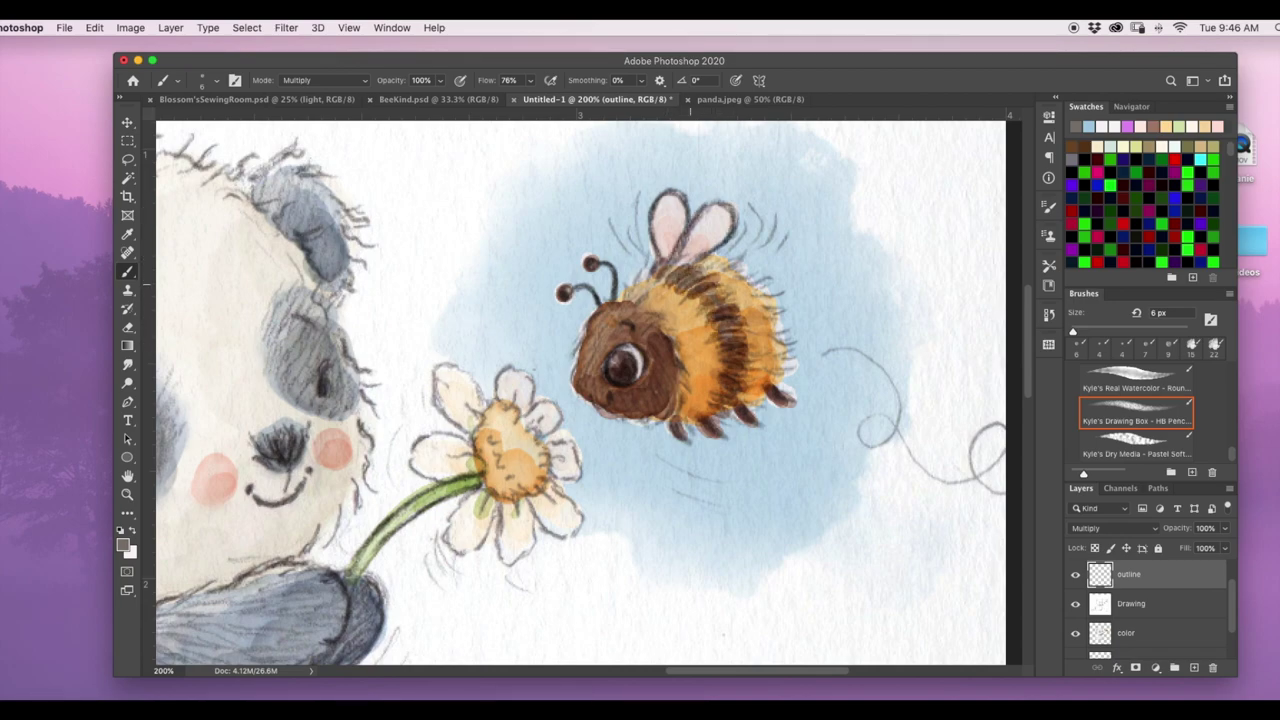
{"action": "mouse_move", "coordinate": [620, 284]}
{"action": "left_mouse_down"}
{"action": "mouse_move", "coordinate": [625, 300]}
{"action": "mouse_move", "coordinate": [572, 378]}
{"action": "mouse_move", "coordinate": [634, 420]}
{"action": "left_mouse_up"}
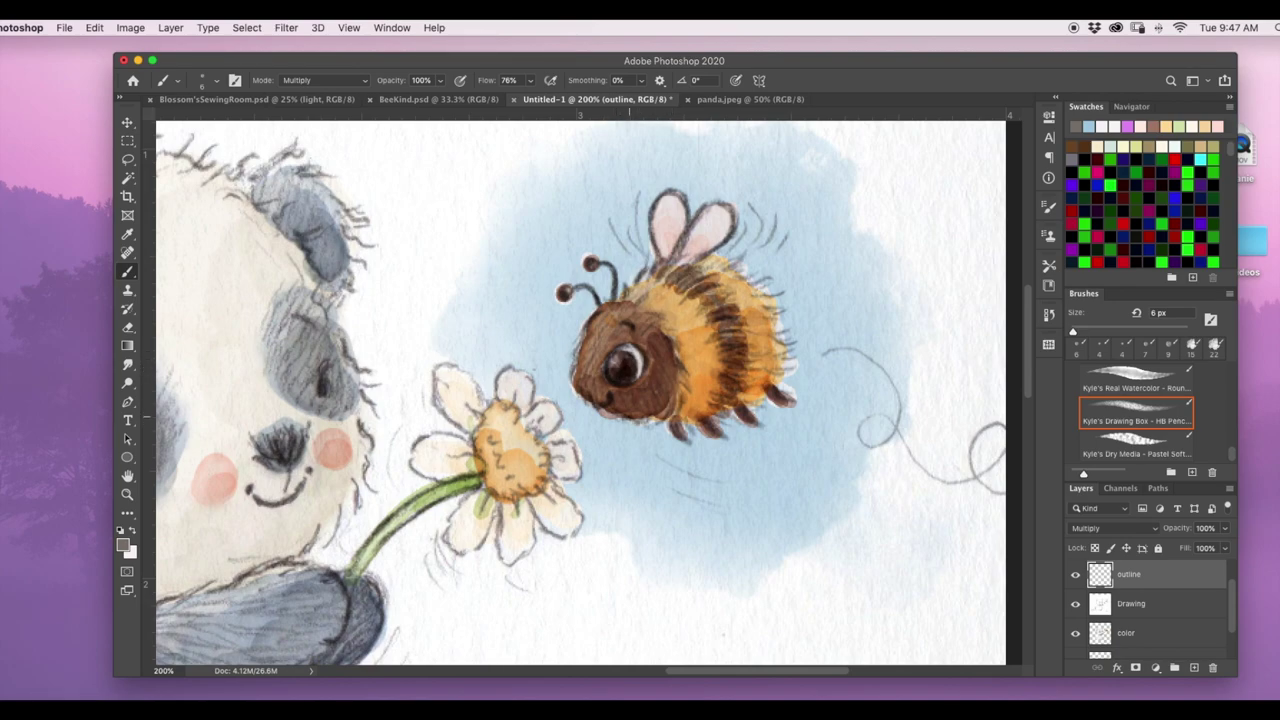
{"action": "mouse_move", "coordinate": [668, 420]}
{"action": "left_mouse_down"}
{"action": "mouse_move", "coordinate": [682, 440]}
{"action": "mouse_move", "coordinate": [718, 440]}
{"action": "mouse_move", "coordinate": [794, 410]}
{"action": "left_mouse_up"}
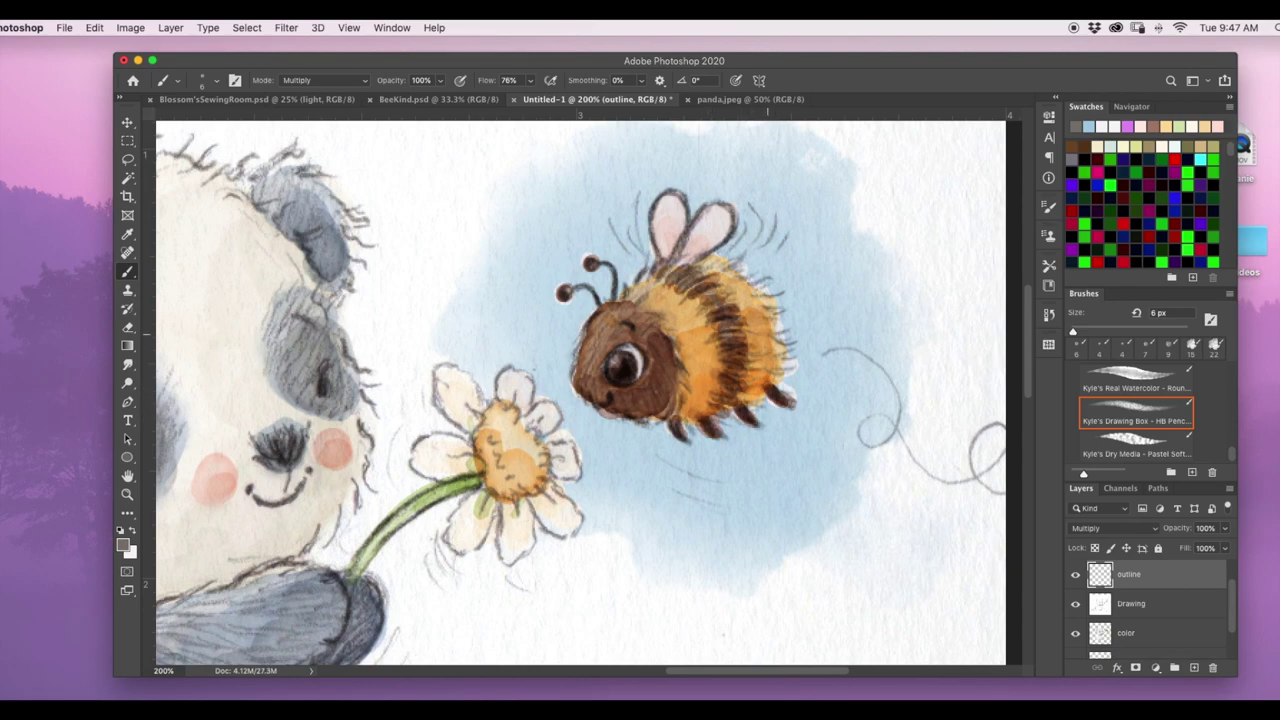
{"action": "left_click_drag", "start_coordinate": [774, 340], "coordinate": [794, 348]}
Add fuzzy pencil strokes on the bee's back, legs and stripes, and retrace its flight line
{"action": "left_click_drag", "start_coordinate": [714, 378], "coordinate": [707, 399]}
{"action": "left_click_drag", "start_coordinate": [734, 334], "coordinate": [716, 338]}
{"action": "mouse_move", "coordinate": [720, 300]}
{"action": "left_mouse_down"}
{"action": "mouse_move", "coordinate": [664, 266]}
{"action": "mouse_move", "coordinate": [752, 276]}
{"action": "left_mouse_up"}
{"action": "left_click_drag", "start_coordinate": [716, 262], "coordinate": [738, 254]}
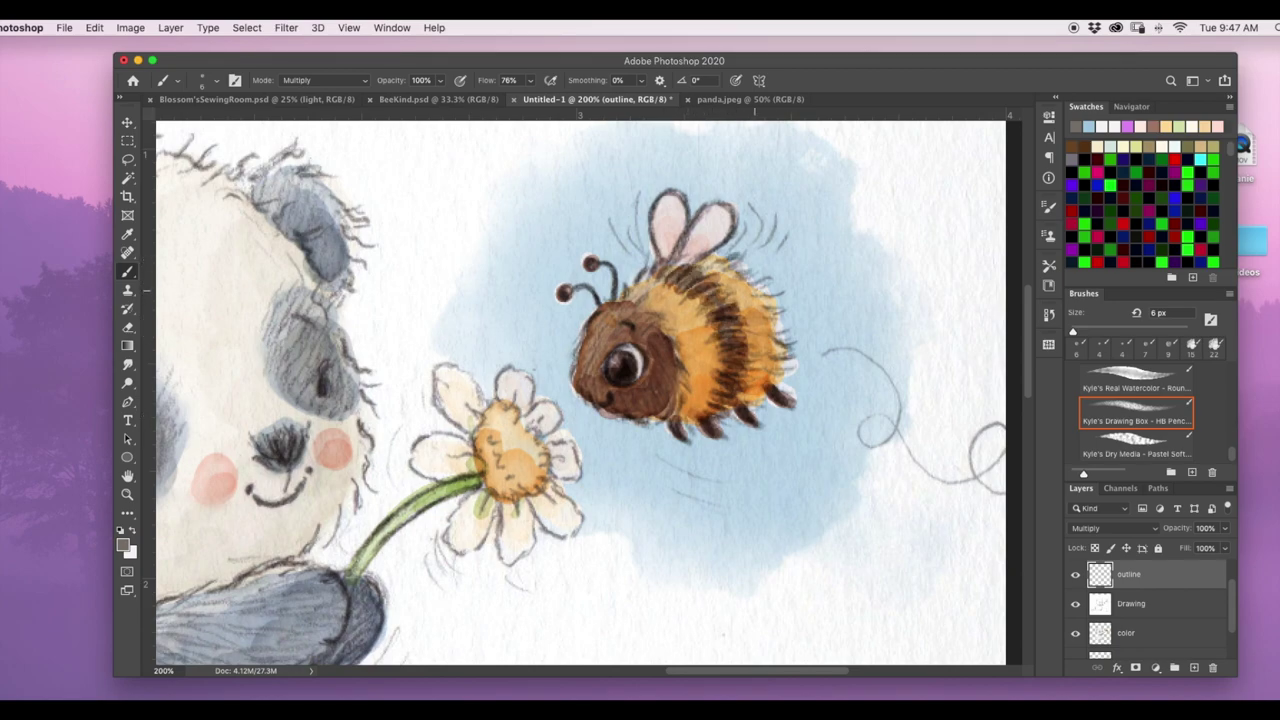
{"action": "mouse_move", "coordinate": [760, 302]}
{"action": "left_mouse_down"}
{"action": "mouse_move", "coordinate": [792, 320]}
{"action": "mouse_move", "coordinate": [798, 390]}
{"action": "left_mouse_up"}
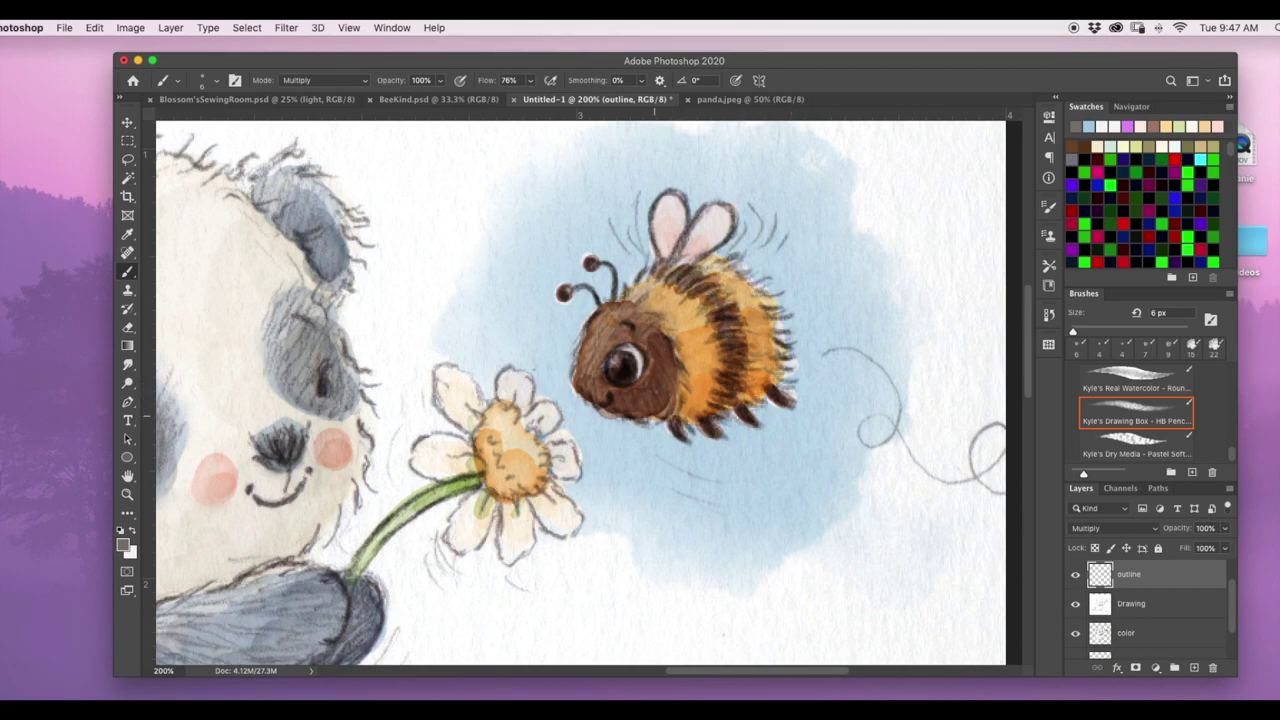
{"action": "mouse_move", "coordinate": [670, 384]}
{"action": "left_mouse_down"}
{"action": "mouse_move", "coordinate": [678, 410]}
{"action": "mouse_move", "coordinate": [690, 386]}
{"action": "left_mouse_up"}
{"action": "left_click_drag", "start_coordinate": [679, 377], "coordinate": [666, 406]}
{"action": "left_click_drag", "start_coordinate": [648, 308], "coordinate": [664, 334]}
{"action": "left_click_drag", "start_coordinate": [640, 294], "coordinate": [626, 302]}
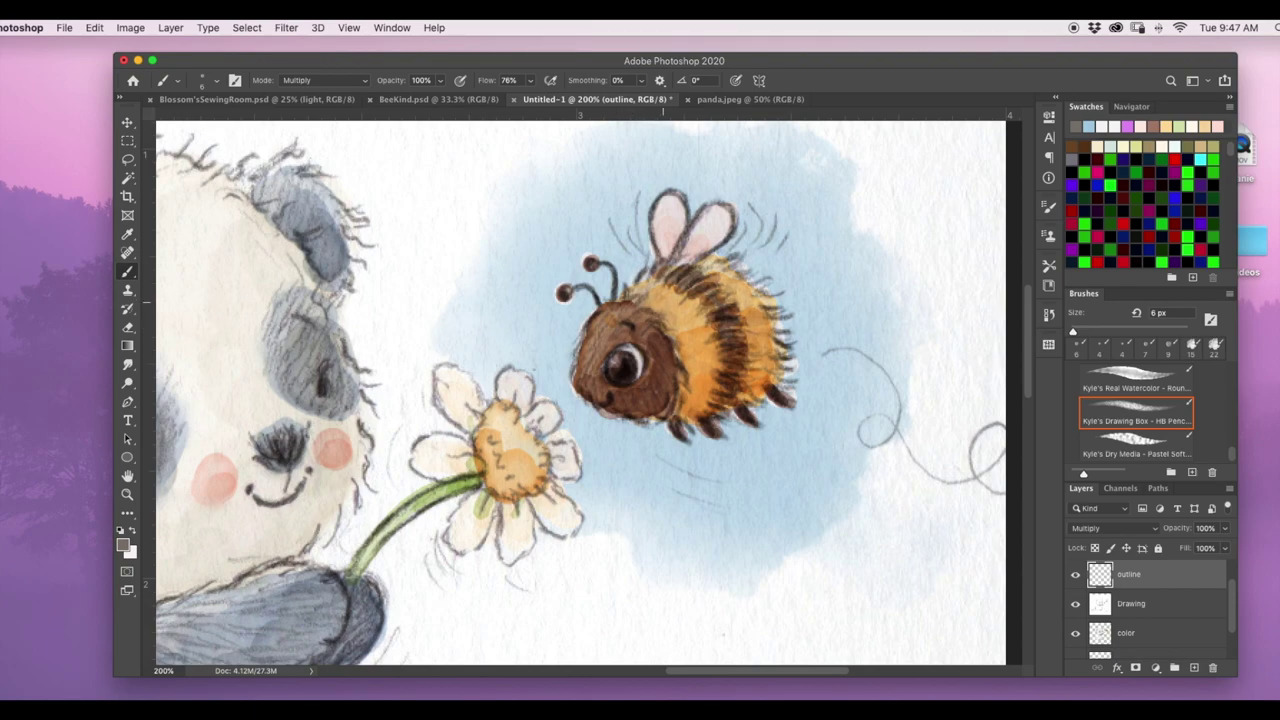
{"action": "scroll", "coordinate": [580, 390], "scroll_direction": "right", "scroll_amount": 5}
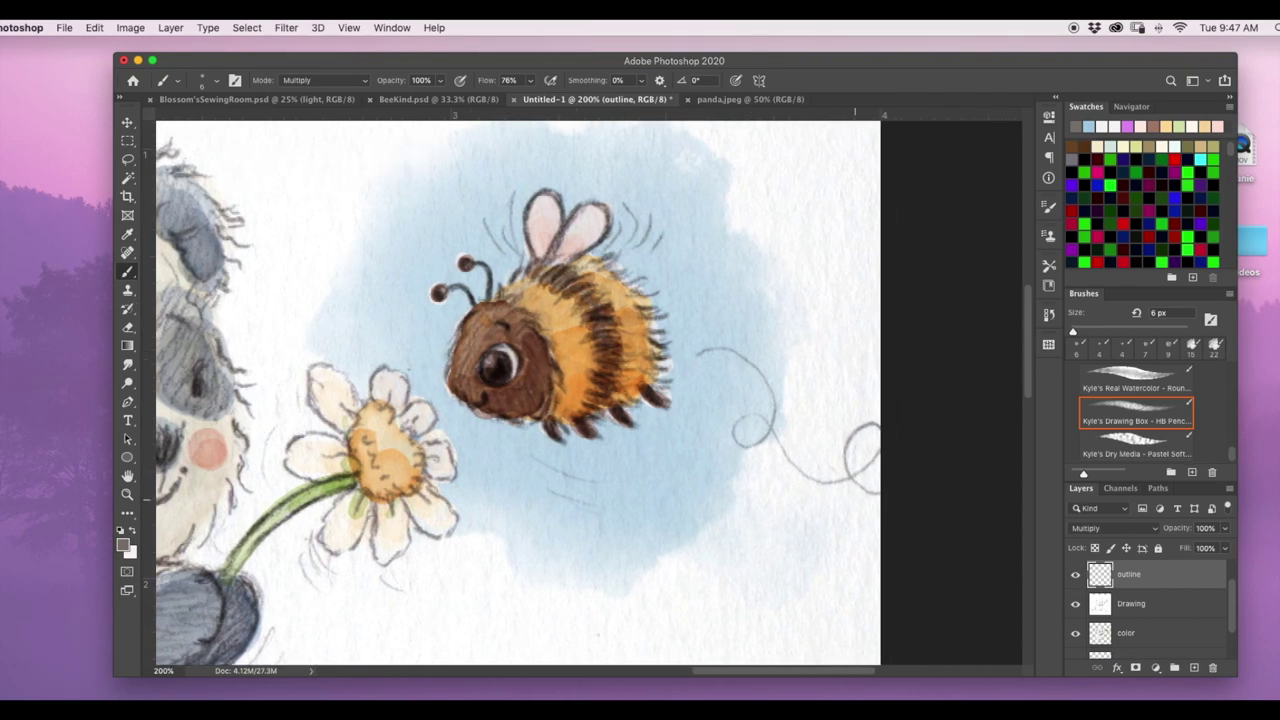
{"action": "mouse_move", "coordinate": [697, 350]}
{"action": "left_mouse_down"}
{"action": "mouse_move", "coordinate": [766, 382]}
{"action": "mouse_move", "coordinate": [771, 408]}
{"action": "mouse_move", "coordinate": [737, 446]}
{"action": "mouse_move", "coordinate": [758, 440]}
{"action": "mouse_move", "coordinate": [801, 482]}
{"action": "mouse_move", "coordinate": [834, 470]}
{"action": "mouse_move", "coordinate": [810, 488]}
{"action": "mouse_move", "coordinate": [833, 524]}
{"action": "mouse_move", "coordinate": [803, 593]}
{"action": "left_mouse_up"}
On the Drawing layer, erase the extra squiggle loops with a 17 px eraser
{"action": "key", "text": "alt+bracketleft"}
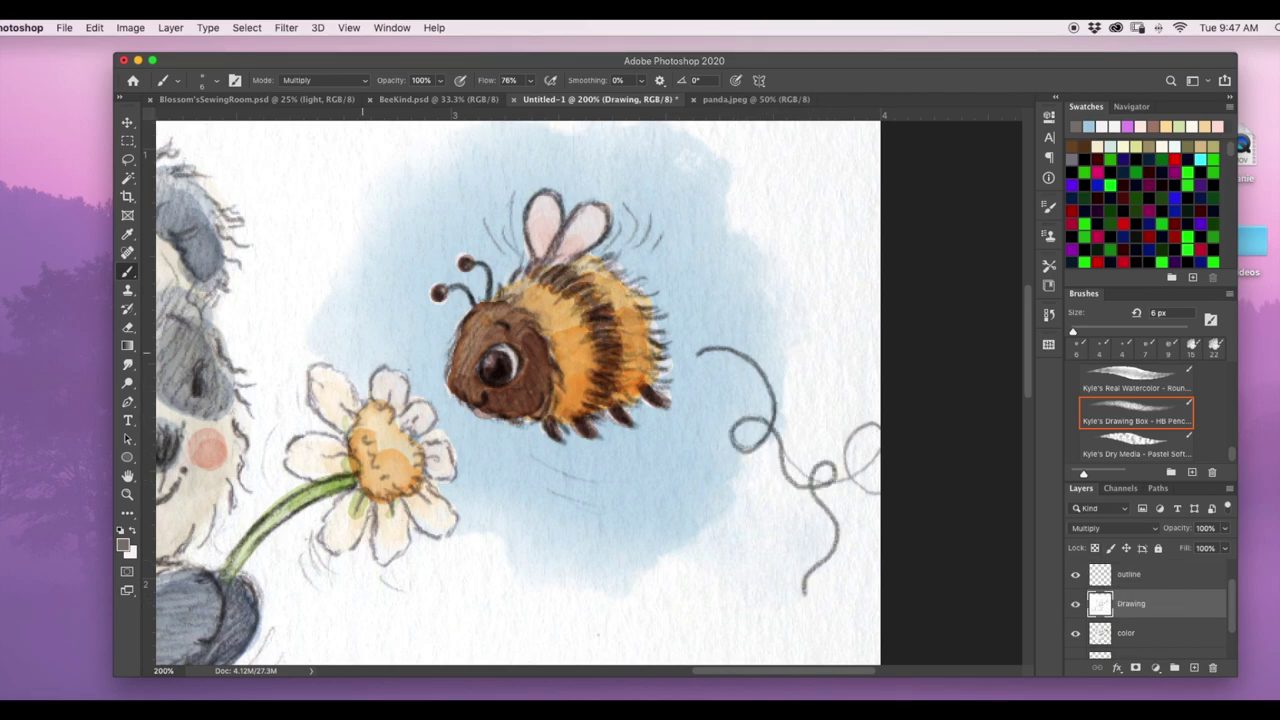
{"action": "key", "text": "e"}
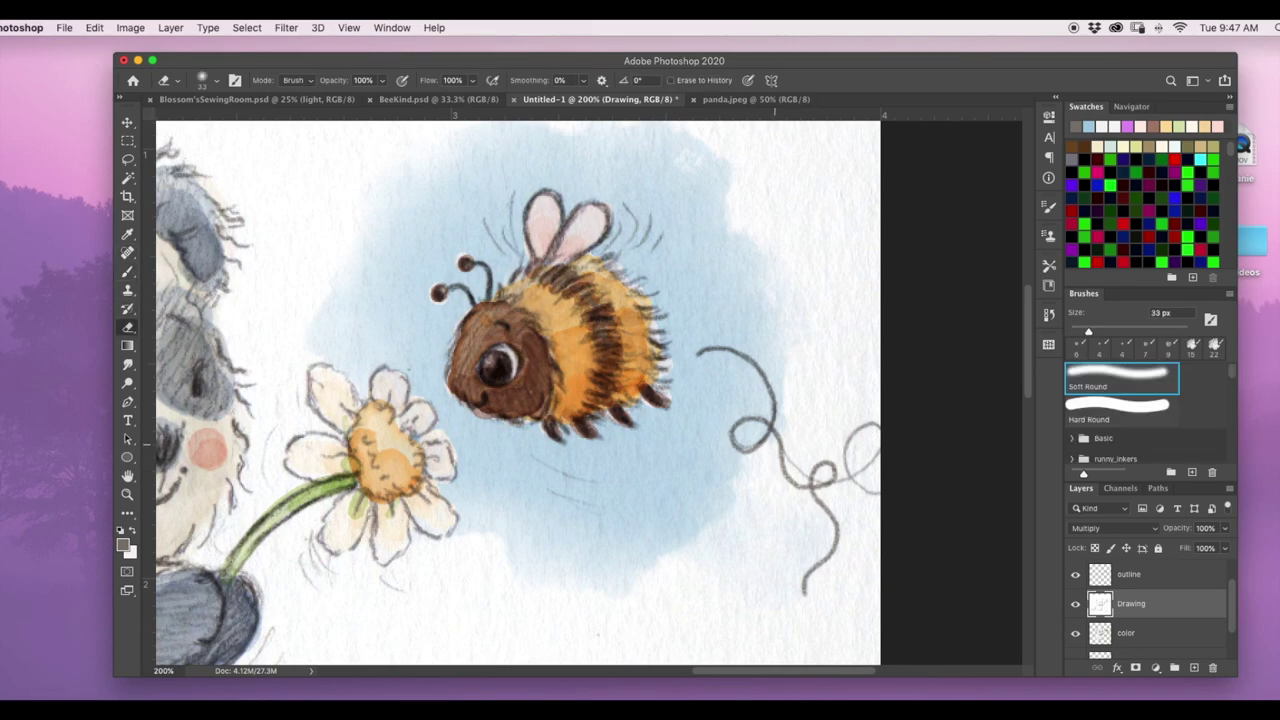
{"action": "left_click", "coordinate": [208, 80]}
{"action": "type", "text": "17"}
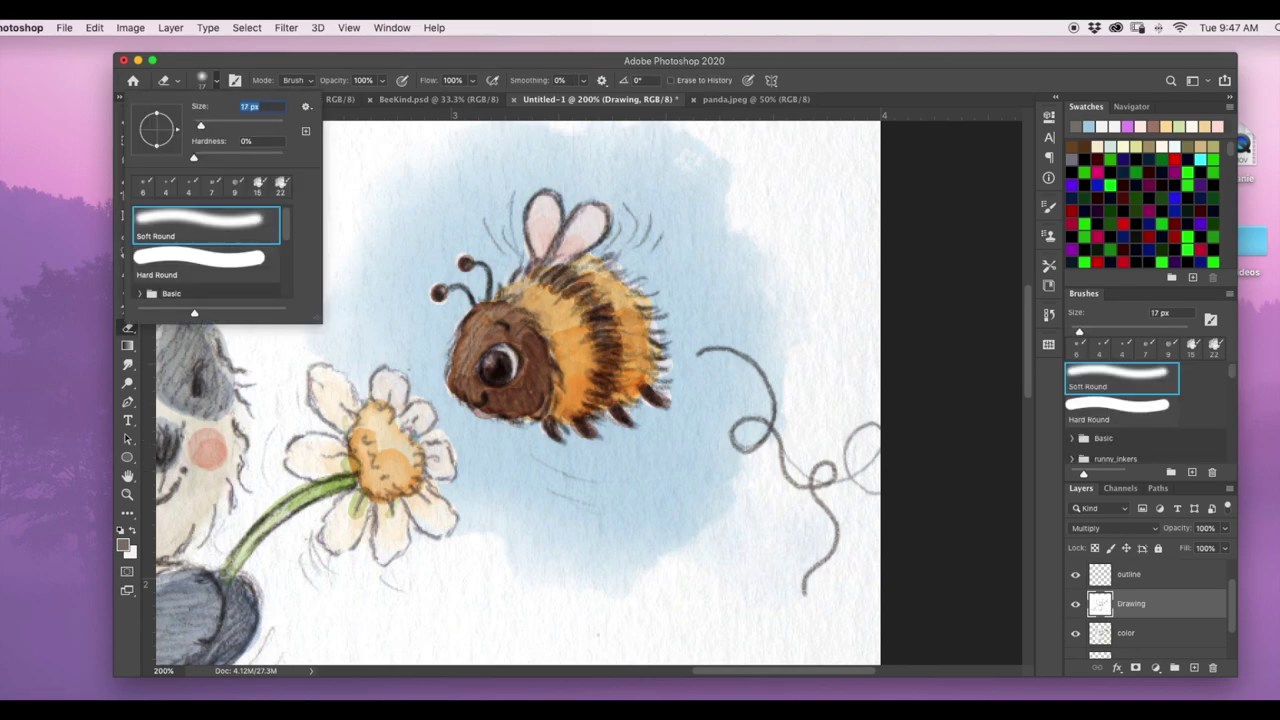
{"action": "key", "text": "Return"}
{"action": "mouse_move", "coordinate": [794, 464]}
{"action": "left_mouse_down"}
{"action": "mouse_move", "coordinate": [865, 430]}
{"action": "mouse_move", "coordinate": [860, 486]}
{"action": "mouse_move", "coordinate": [856, 425]}
{"action": "left_mouse_up"}
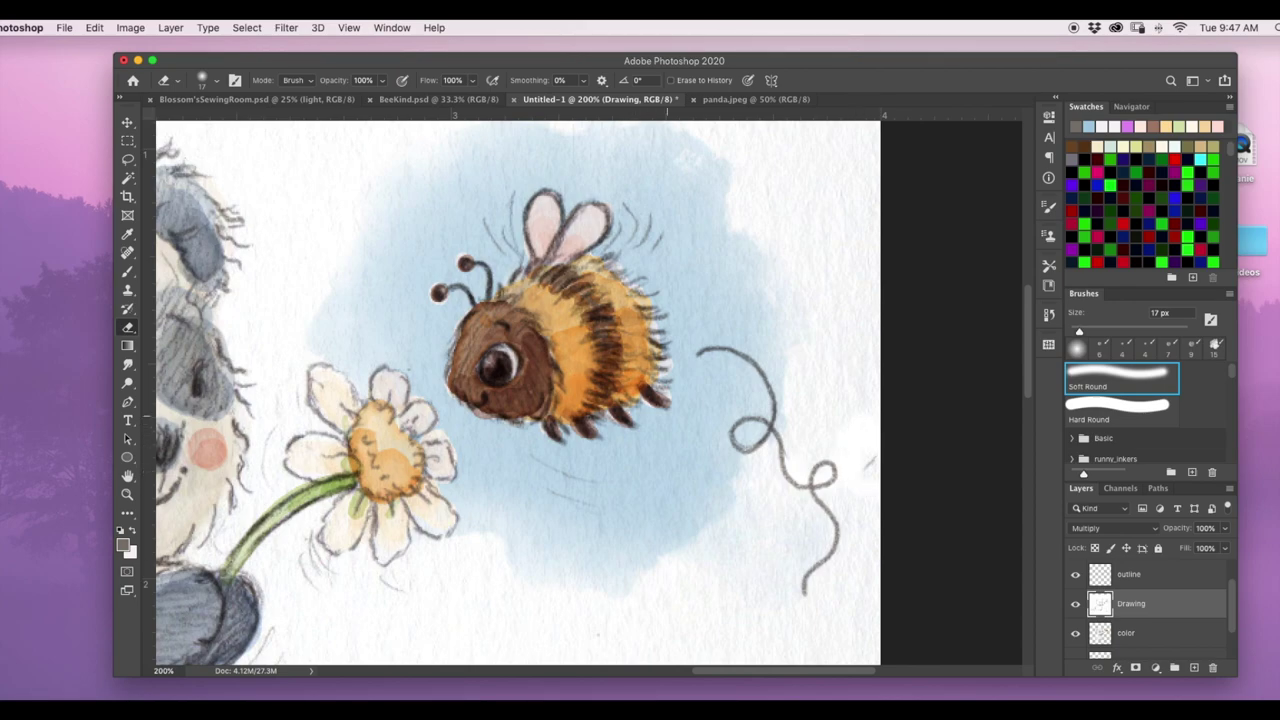
Zoom out to the whole illustration and reselect the outline layer
{"action": "key", "text": "super+minus"}
{"action": "key", "text": "super+minus"}
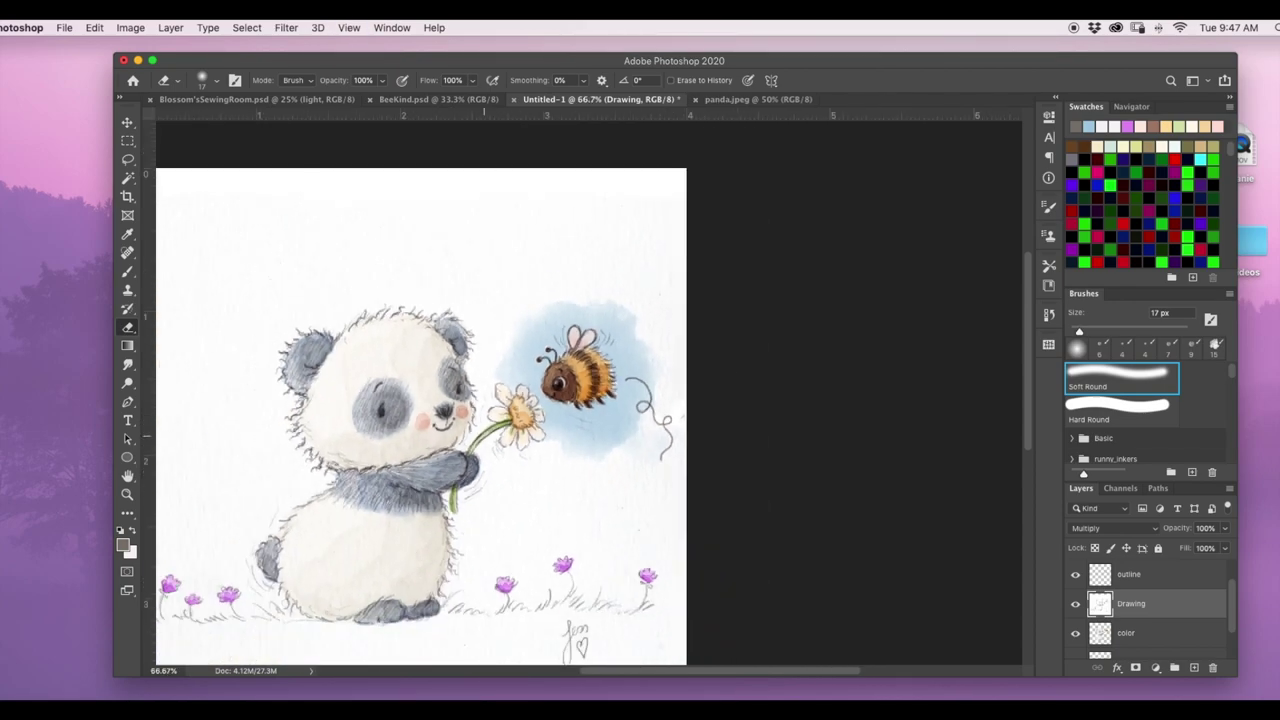
{"action": "scroll", "coordinate": [590, 400], "scroll_direction": "left", "scroll_amount": 5}
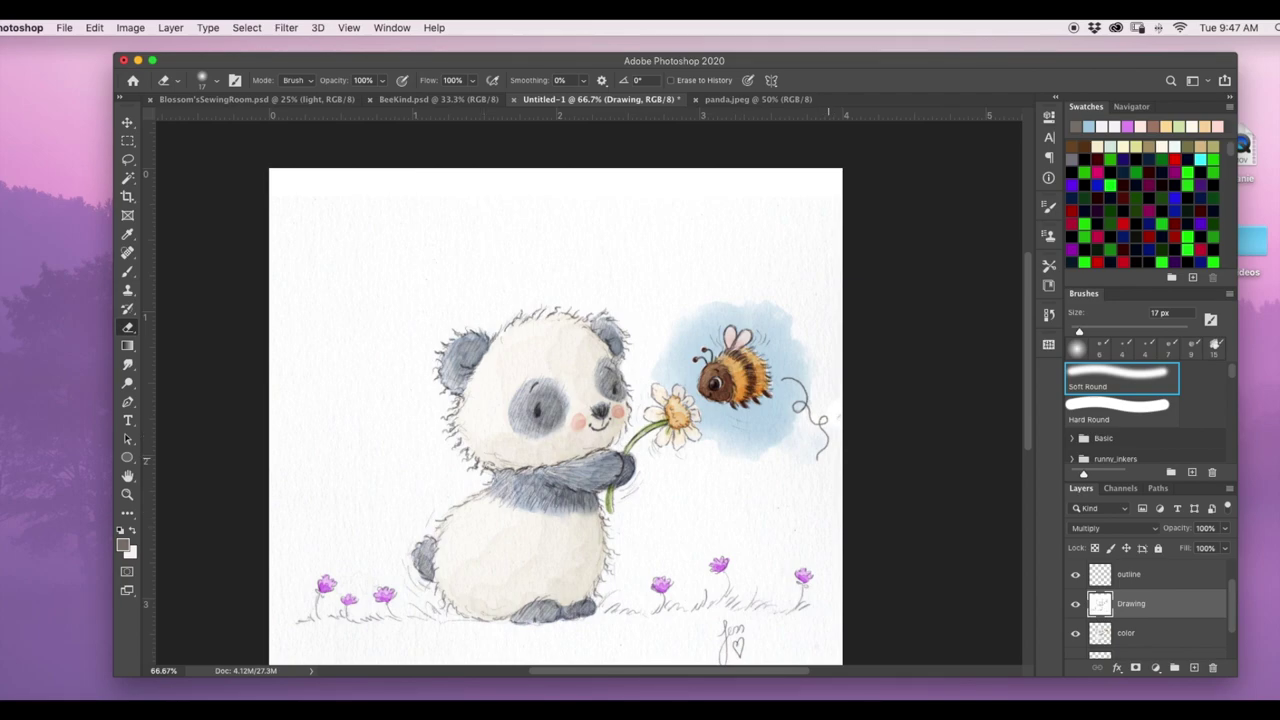
{"action": "left_click", "coordinate": [1130, 574]}
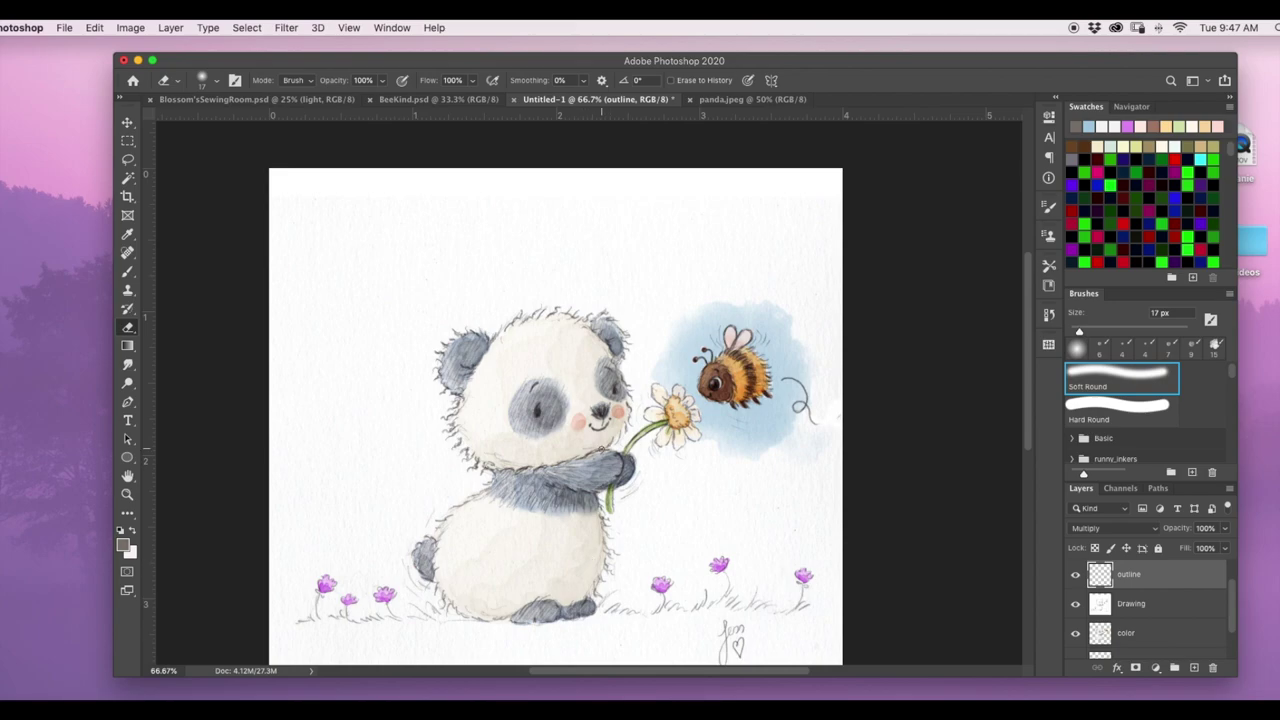
{"action": "scroll", "coordinate": [601, 448], "scroll_direction": "down", "scroll_amount": 4}
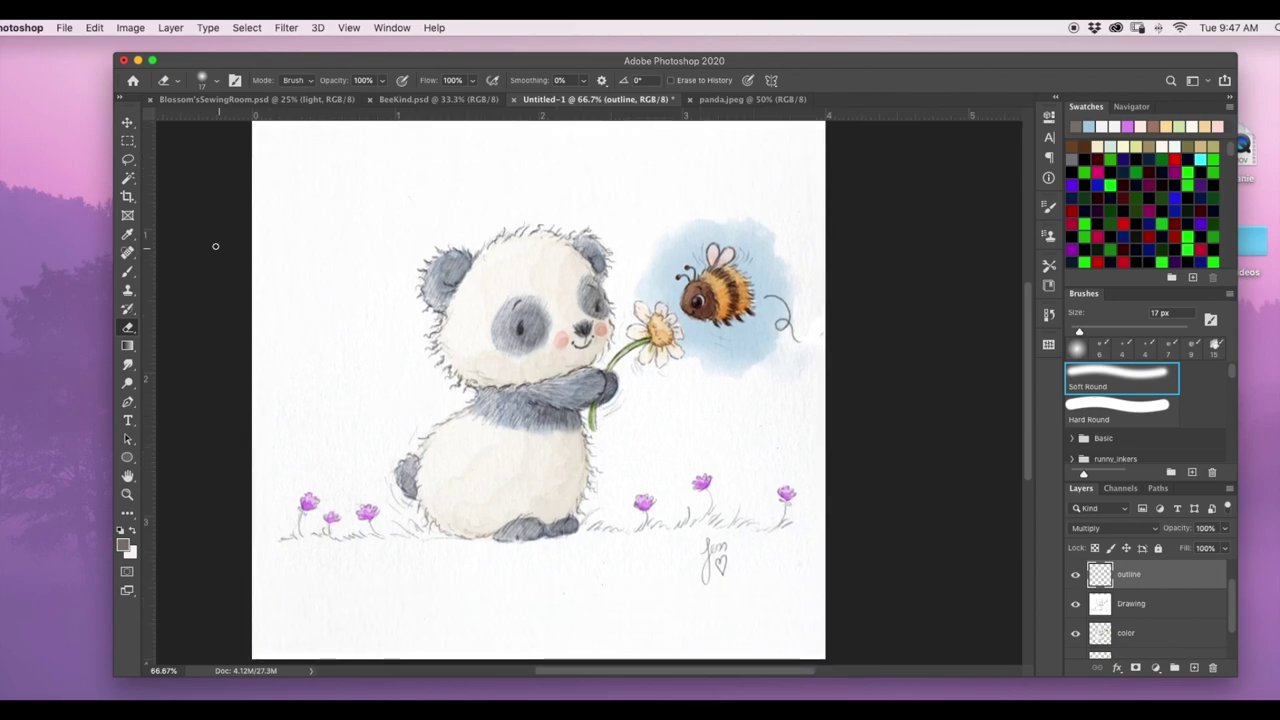
Draw HB pencil hair strokes along the panda's chest, left arm and belly outlines
{"action": "key", "text": "b"}
{"action": "key", "text": "ctrl+plus"}
{"action": "key", "text": "ctrl+plus"}
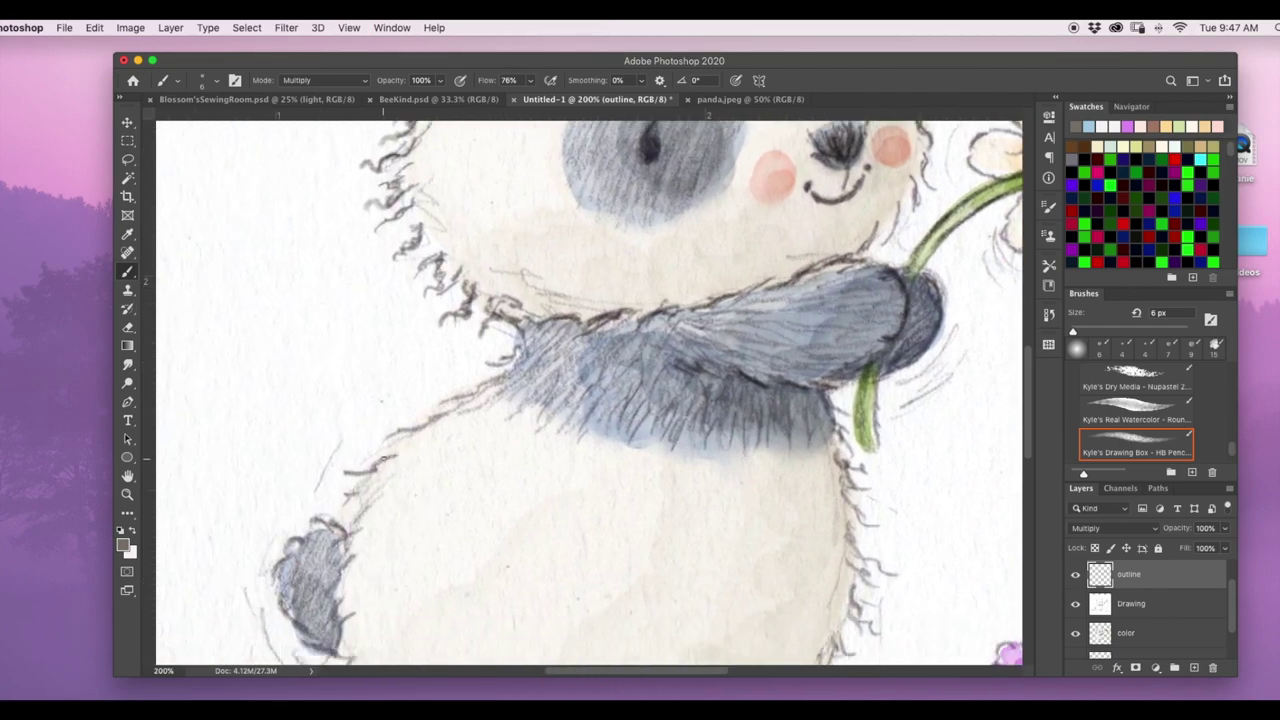
{"action": "mouse_move", "coordinate": [385, 457]}
{"action": "left_mouse_down"}
{"action": "mouse_move", "coordinate": [333, 476]}
{"action": "mouse_move", "coordinate": [345, 532]}
{"action": "mouse_move", "coordinate": [318, 516]}
{"action": "mouse_move", "coordinate": [275, 583]}
{"action": "mouse_move", "coordinate": [292, 610]}
{"action": "mouse_move", "coordinate": [341, 635]}
{"action": "mouse_move", "coordinate": [340, 550]}
{"action": "left_mouse_up"}
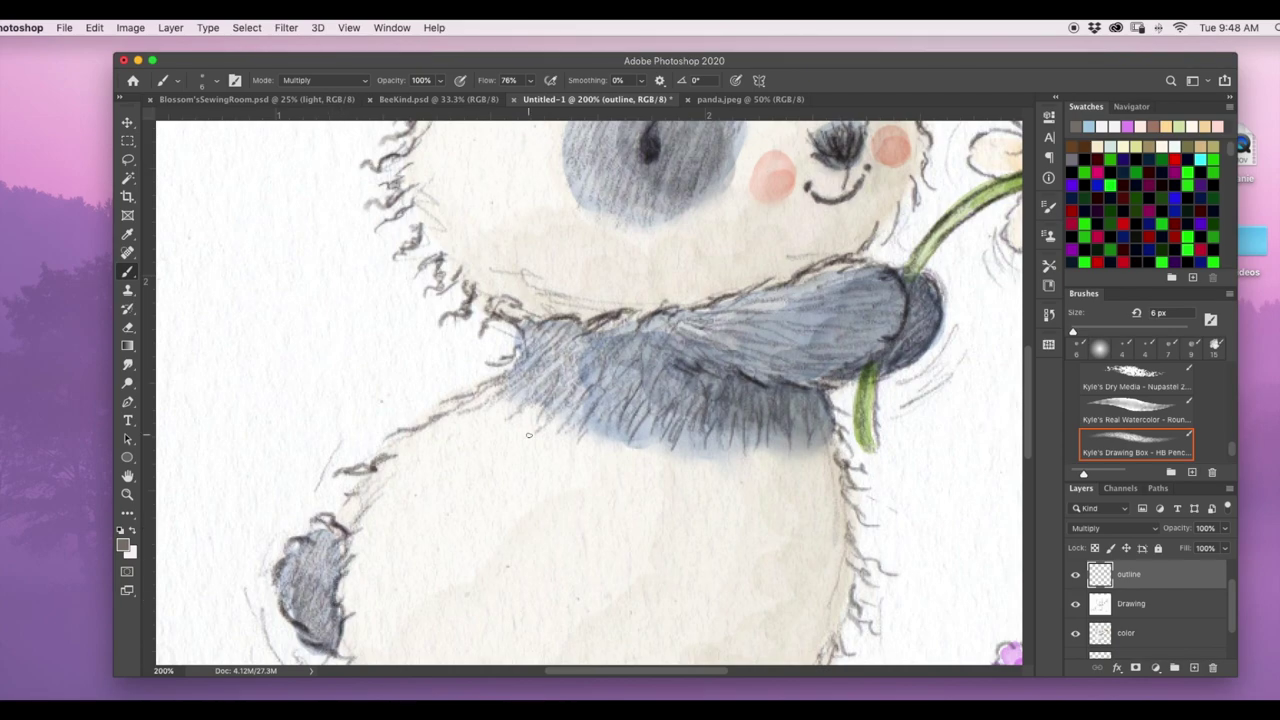
{"action": "scroll", "coordinate": [529, 435], "scroll_direction": "down", "scroll_amount": 3}
{"action": "left_click_drag", "start_coordinate": [854, 451], "coordinate": [884, 498]}
{"action": "left_click_drag", "start_coordinate": [838, 502], "coordinate": [826, 554]}
{"action": "left_click_drag", "start_coordinate": [836, 550], "coordinate": [820, 564]}
{"action": "mouse_move", "coordinate": [378, 562]}
{"action": "left_mouse_down"}
{"action": "mouse_move", "coordinate": [388, 592]}
{"action": "mouse_move", "coordinate": [434, 620]}
{"action": "mouse_move", "coordinate": [506, 638]}
{"action": "left_mouse_up"}
Zoom out to the whole panda and reload Kyle's Real Watercolor Round brush
{"action": "key", "text": "super+minus"}
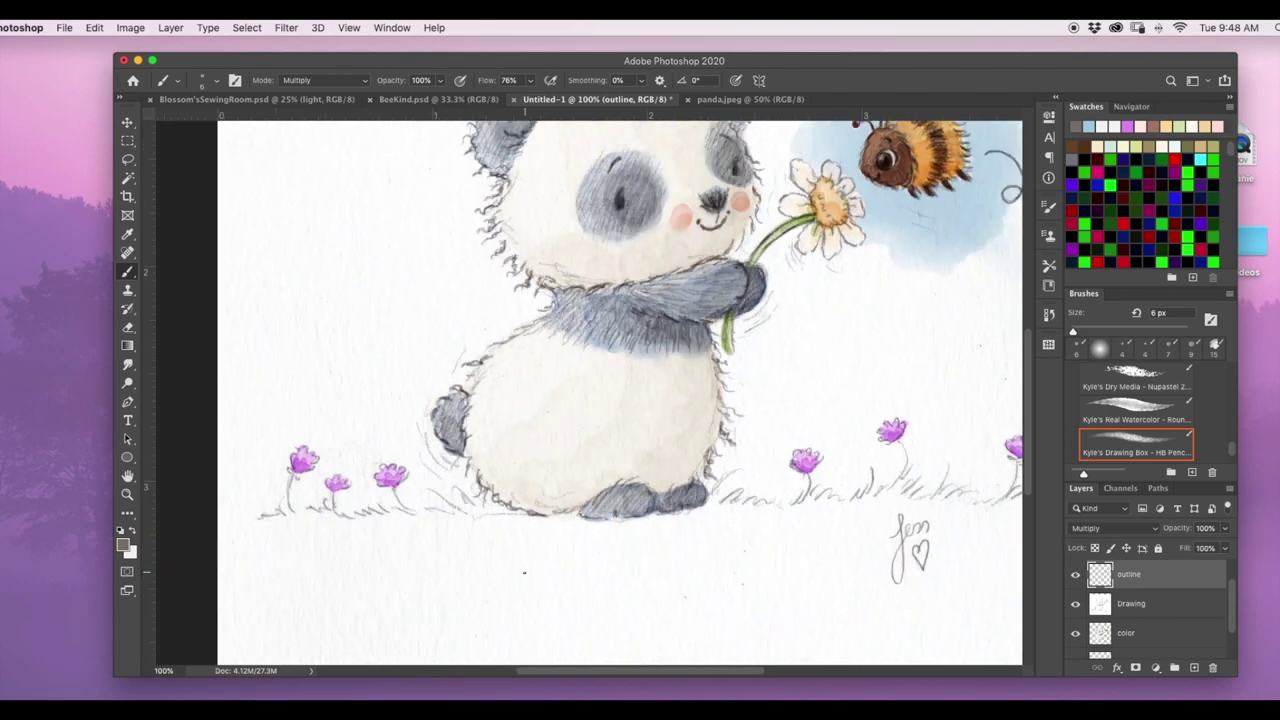
{"action": "scroll", "coordinate": [524, 572], "scroll_direction": "down", "scroll_amount": 5}
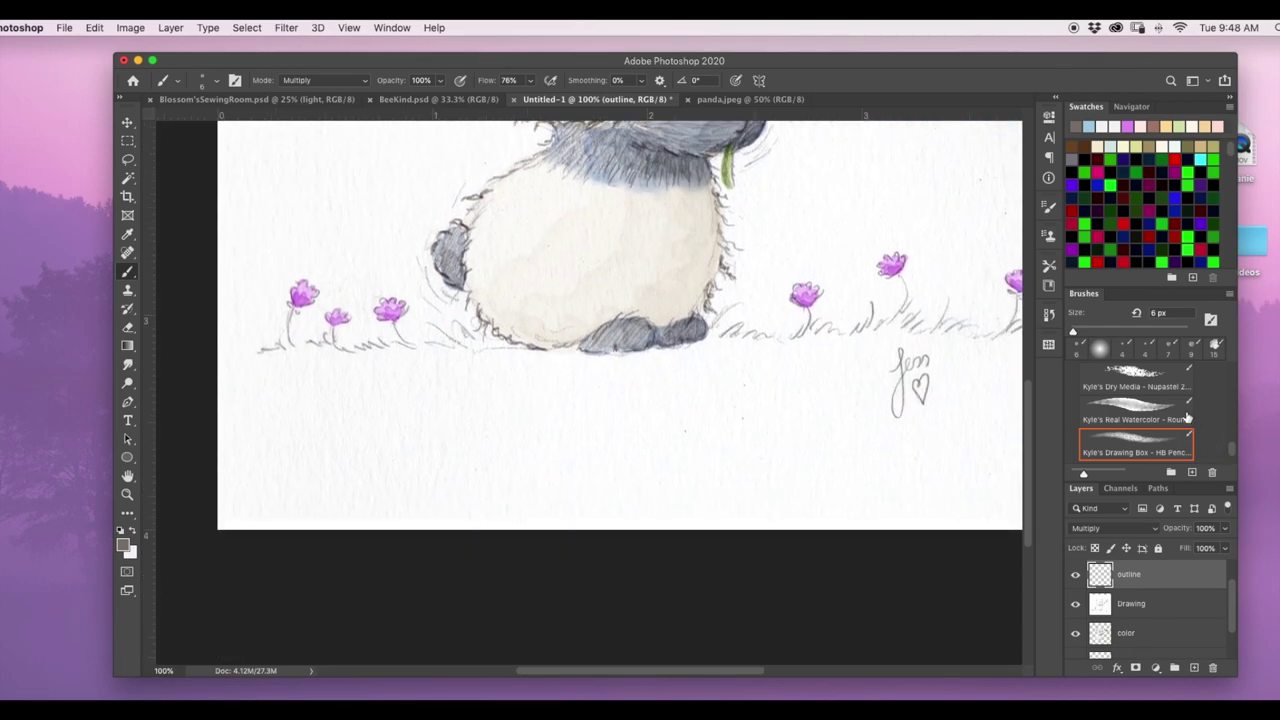
{"action": "left_click", "coordinate": [1155, 408]}
Set the brush size to 12 px, then make it slightly smaller
{"action": "left_click", "coordinate": [200, 80]}
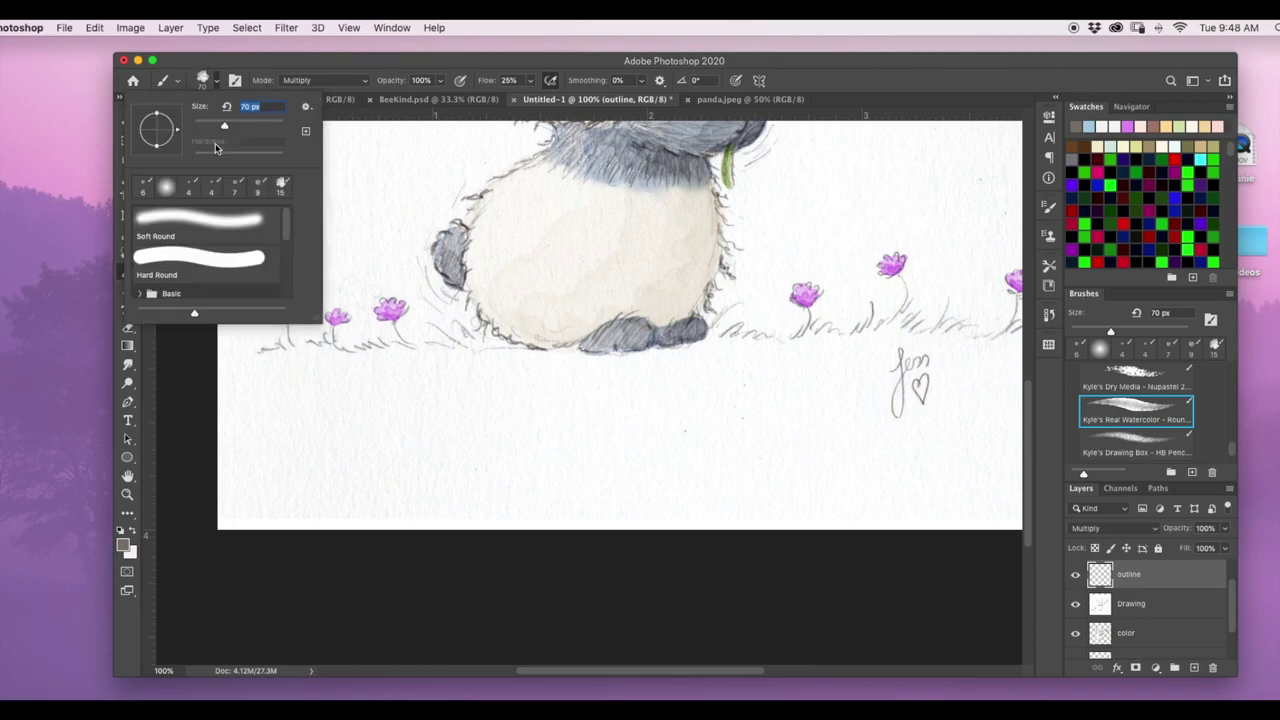
{"action": "type", "text": "12"}
{"action": "key", "text": "Return"}
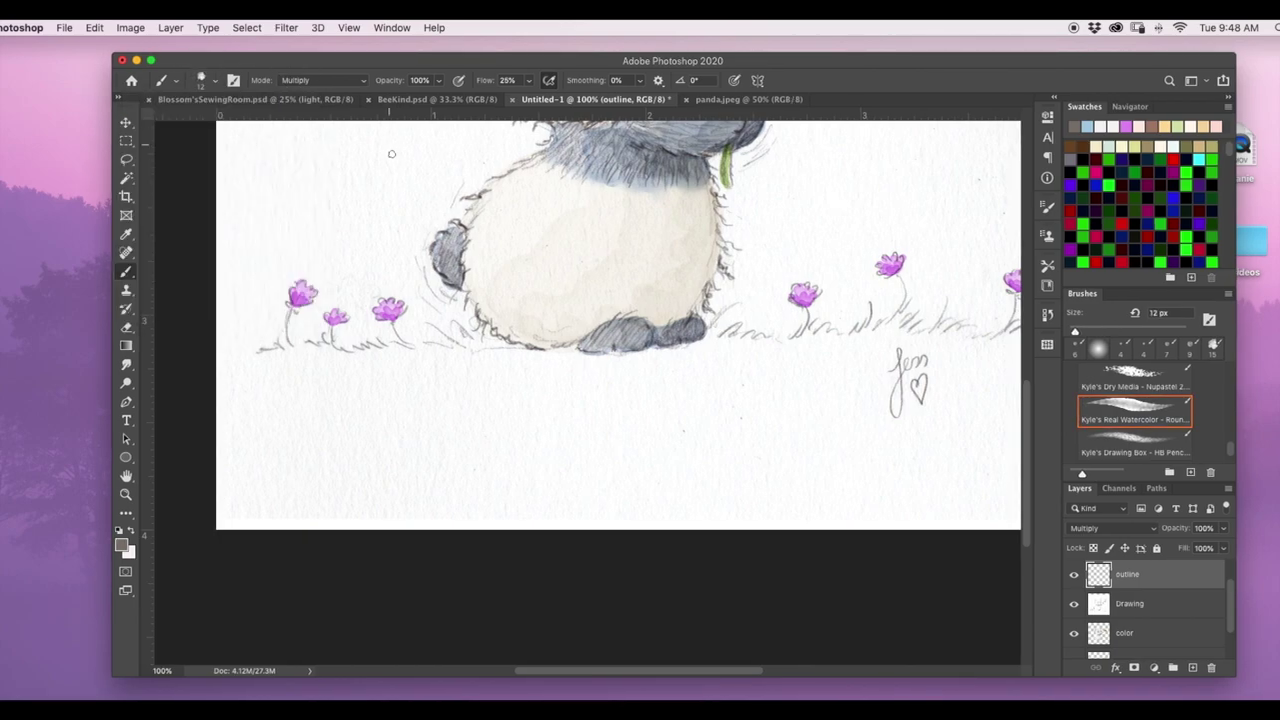
{"action": "left_click", "coordinate": [200, 80]}
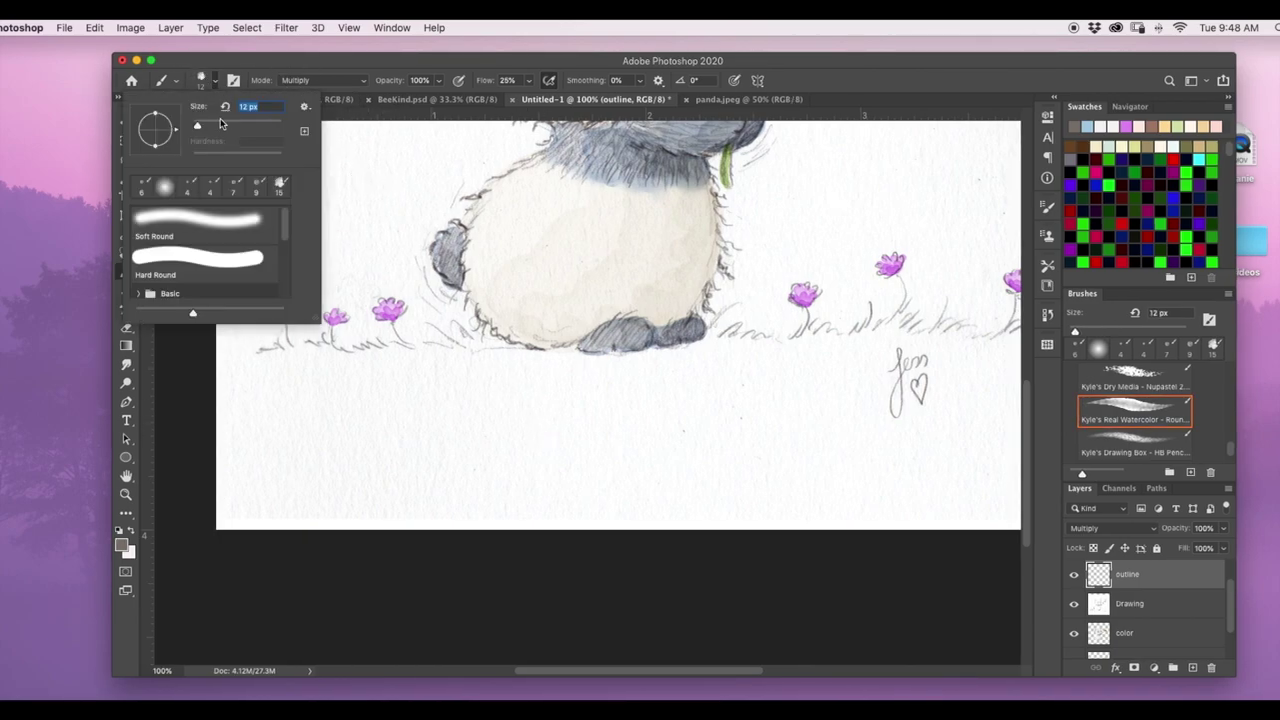
{"action": "left_click_drag", "start_coordinate": [203, 128], "coordinate": [197, 127]}
Add a new empty layer for the caption with Multiply blending
{"action": "left_click", "coordinate": [1192, 667]}
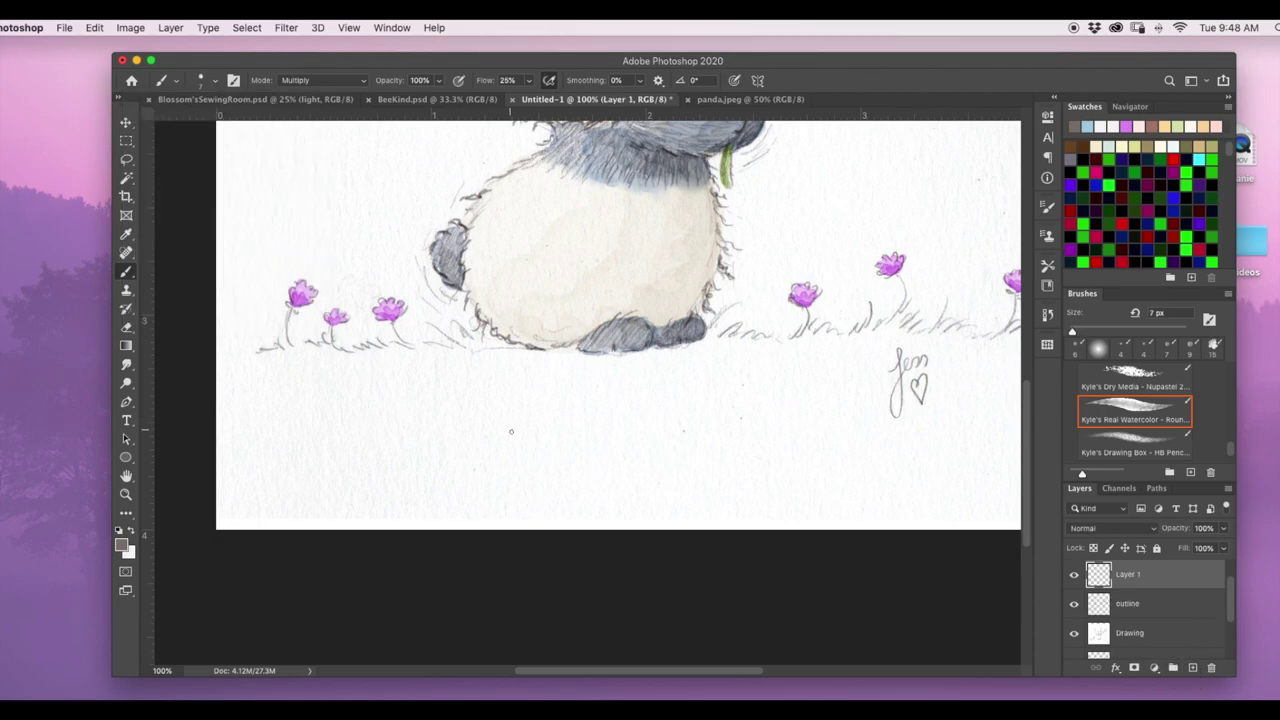
{"action": "left_click", "coordinate": [1110, 529]}
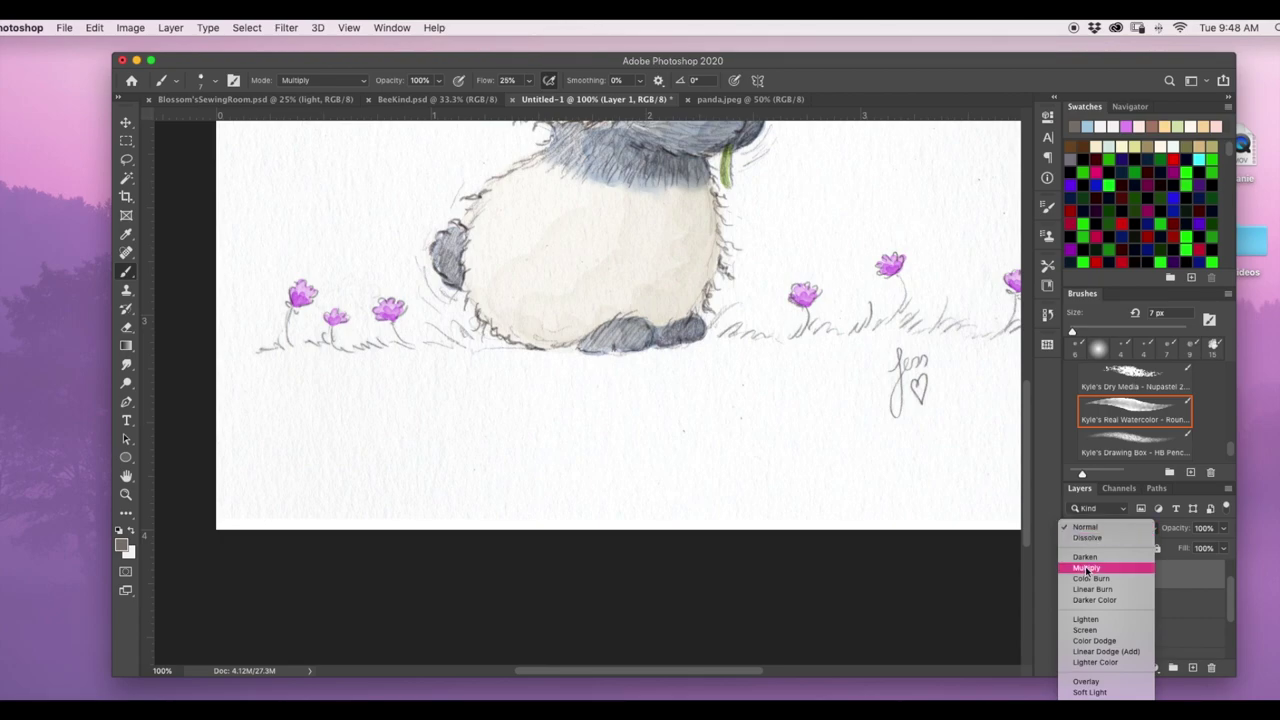
{"action": "left_click", "coordinate": [1090, 570]}
{"action": "key", "text": "super+equal"}
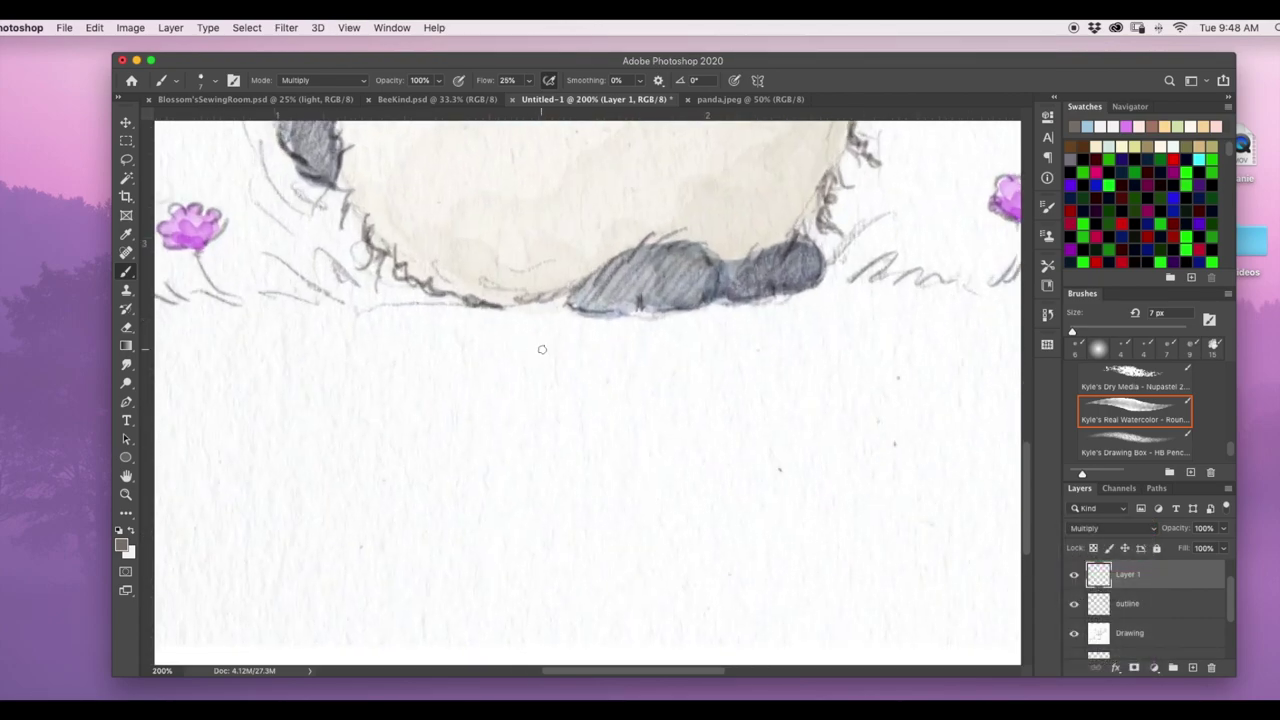
Hand-letter the word 'Bee' below the panda
{"action": "left_click_drag", "start_coordinate": [411, 394], "coordinate": [418, 500]}
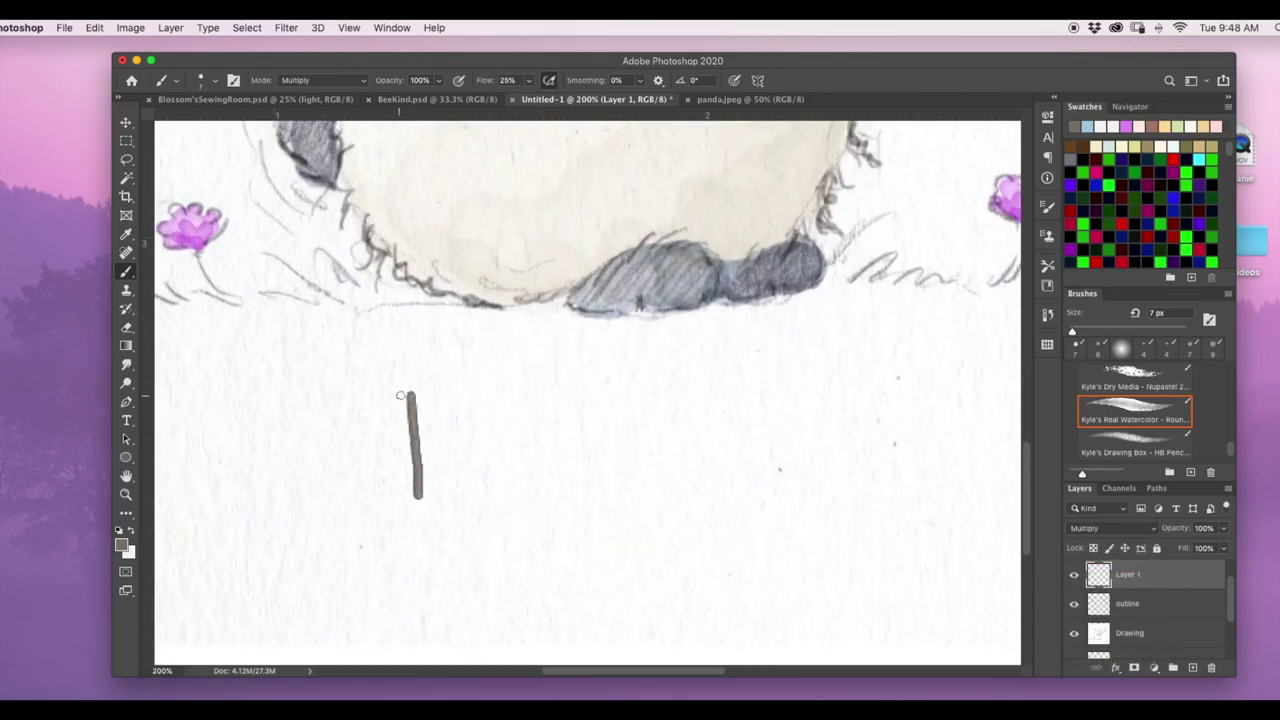
{"action": "mouse_move", "coordinate": [389, 409]}
{"action": "left_mouse_down"}
{"action": "mouse_move", "coordinate": [438, 388]}
{"action": "mouse_move", "coordinate": [436, 428]}
{"action": "mouse_move", "coordinate": [421, 435]}
{"action": "mouse_move", "coordinate": [469, 451]}
{"action": "mouse_move", "coordinate": [457, 494]}
{"action": "mouse_move", "coordinate": [390, 510]}
{"action": "left_mouse_up"}
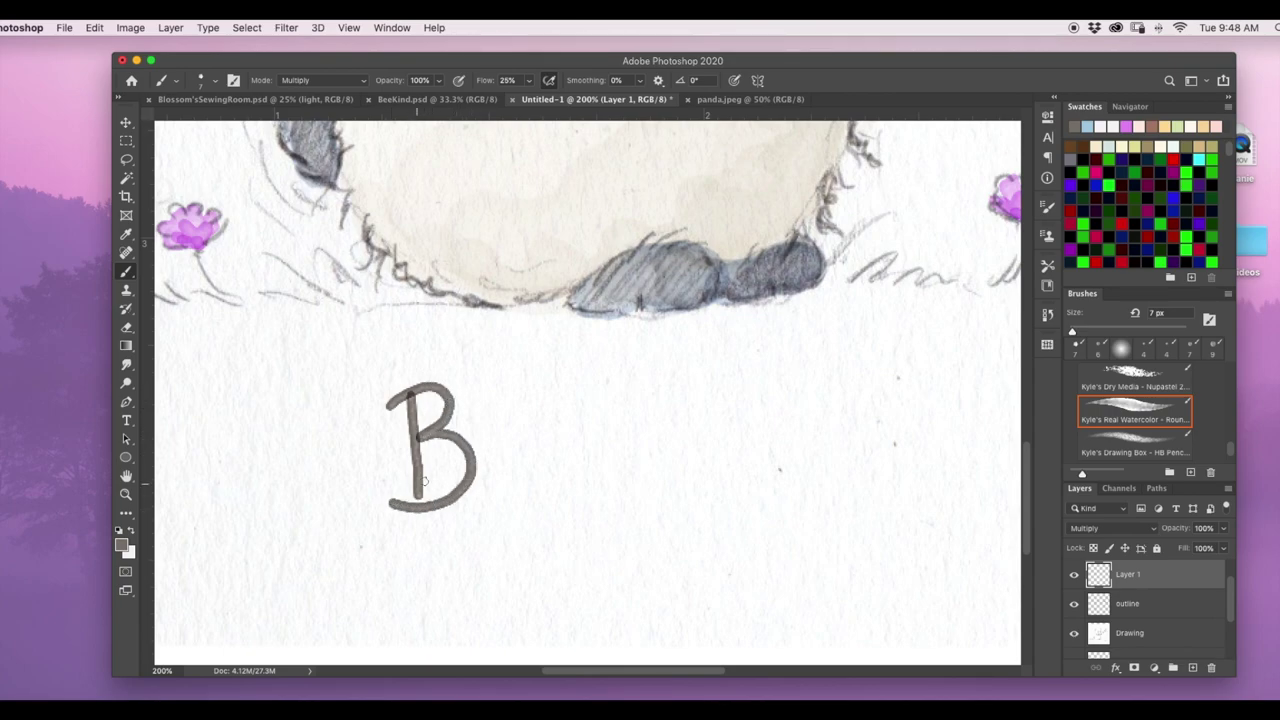
{"action": "mouse_move", "coordinate": [490, 453]}
{"action": "left_mouse_down"}
{"action": "mouse_move", "coordinate": [505, 431]}
{"action": "mouse_move", "coordinate": [550, 474]}
{"action": "left_mouse_up"}
{"action": "mouse_move", "coordinate": [552, 460]}
{"action": "left_mouse_down"}
{"action": "mouse_move", "coordinate": [588, 445]}
{"action": "mouse_move", "coordinate": [578, 479]}
{"action": "mouse_move", "coordinate": [607, 463]}
{"action": "left_mouse_up"}
Hand-letter the word 'Kind' after 'Bee'
{"action": "scroll", "coordinate": [742, 381], "scroll_direction": "right", "scroll_amount": 5}
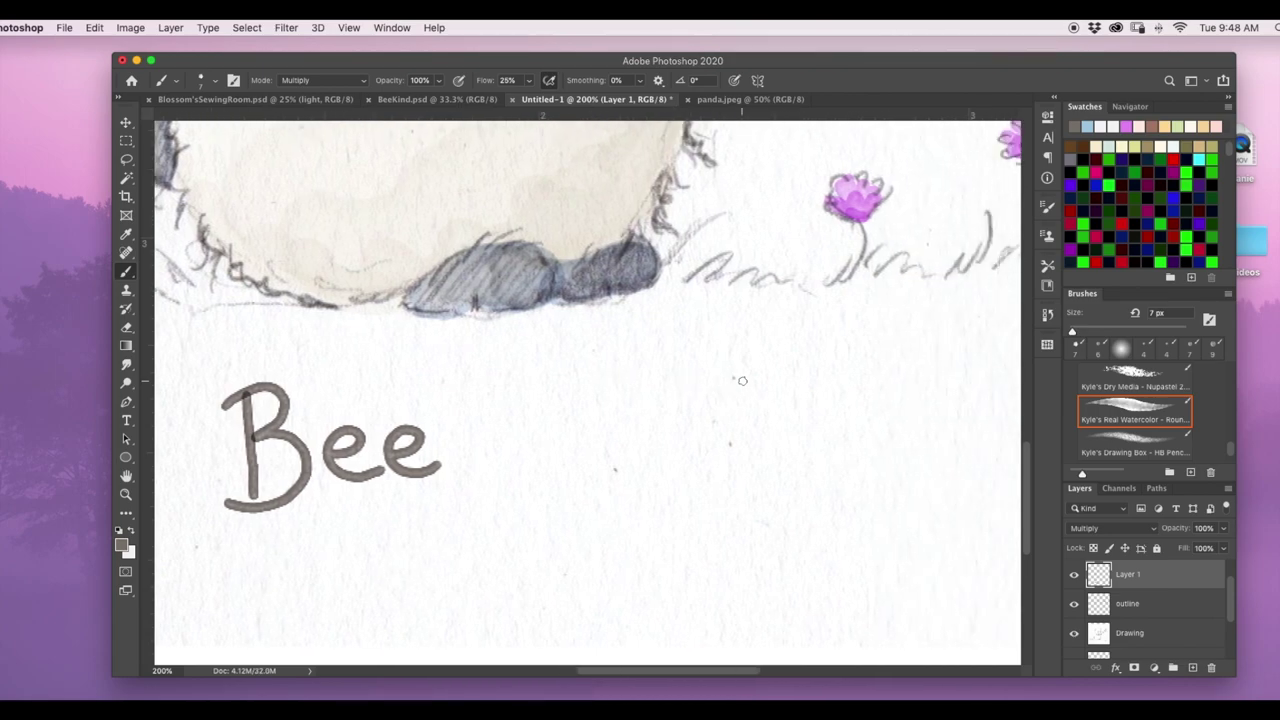
{"action": "mouse_move", "coordinate": [510, 388]}
{"action": "left_mouse_down"}
{"action": "mouse_move", "coordinate": [520, 484]}
{"action": "mouse_move", "coordinate": [560, 407]}
{"action": "left_mouse_up"}
{"action": "left_click_drag", "start_coordinate": [516, 448], "coordinate": [568, 486]}
{"action": "left_click_drag", "start_coordinate": [588, 440], "coordinate": [592, 486]}
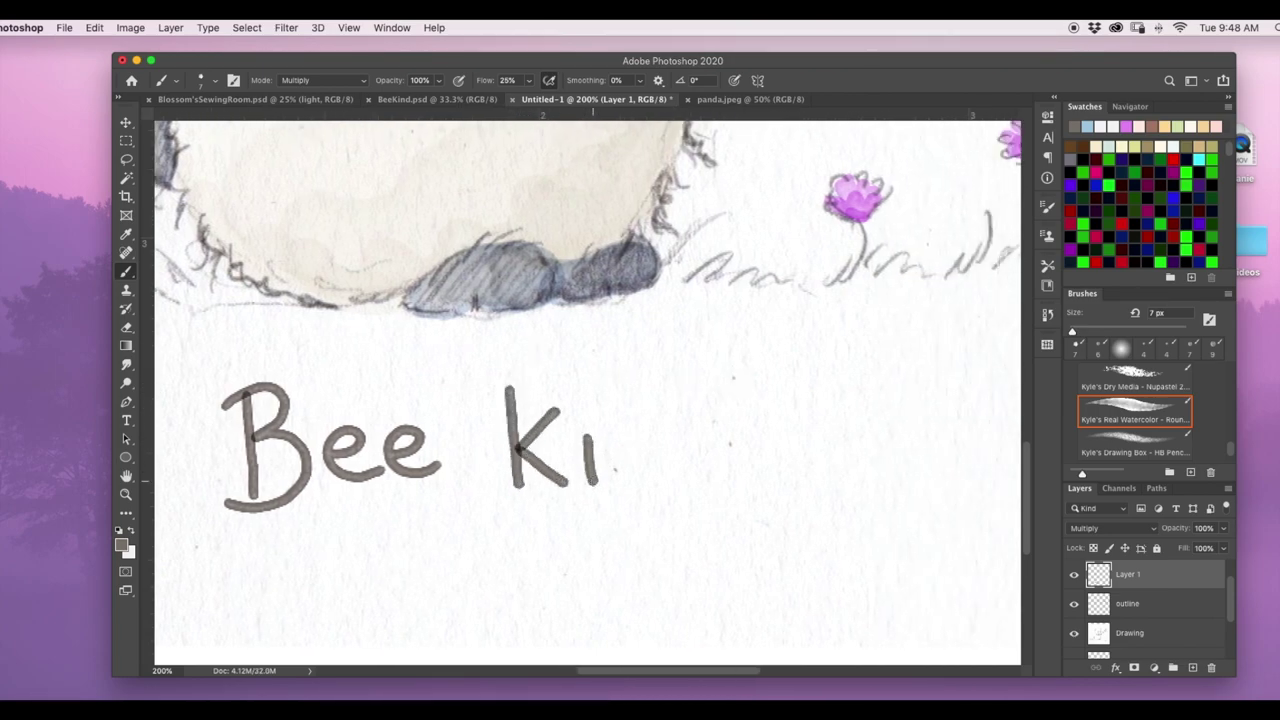
{"action": "mouse_move", "coordinate": [616, 440]}
{"action": "left_mouse_down"}
{"action": "mouse_move", "coordinate": [618, 481]}
{"action": "mouse_move", "coordinate": [662, 484]}
{"action": "left_mouse_up"}
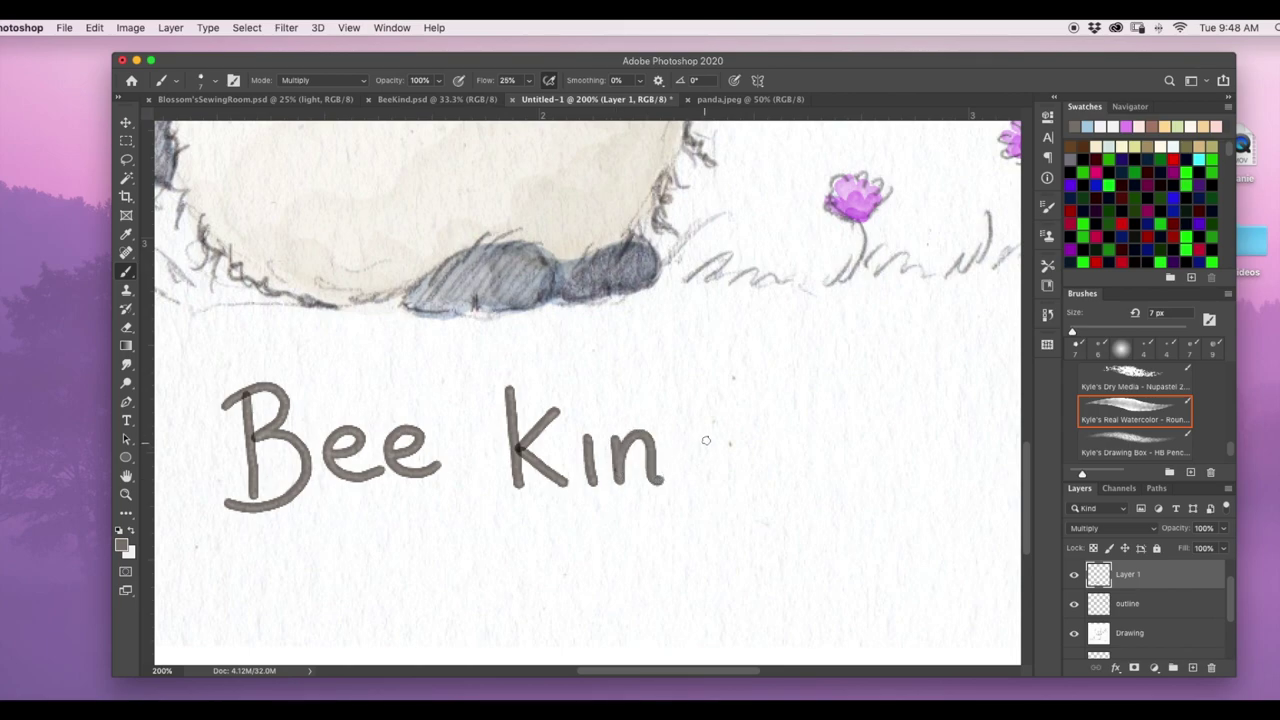
{"action": "left_click_drag", "start_coordinate": [706, 440], "coordinate": [712, 450]}
{"action": "left_click_drag", "start_coordinate": [706, 386], "coordinate": [716, 482]}
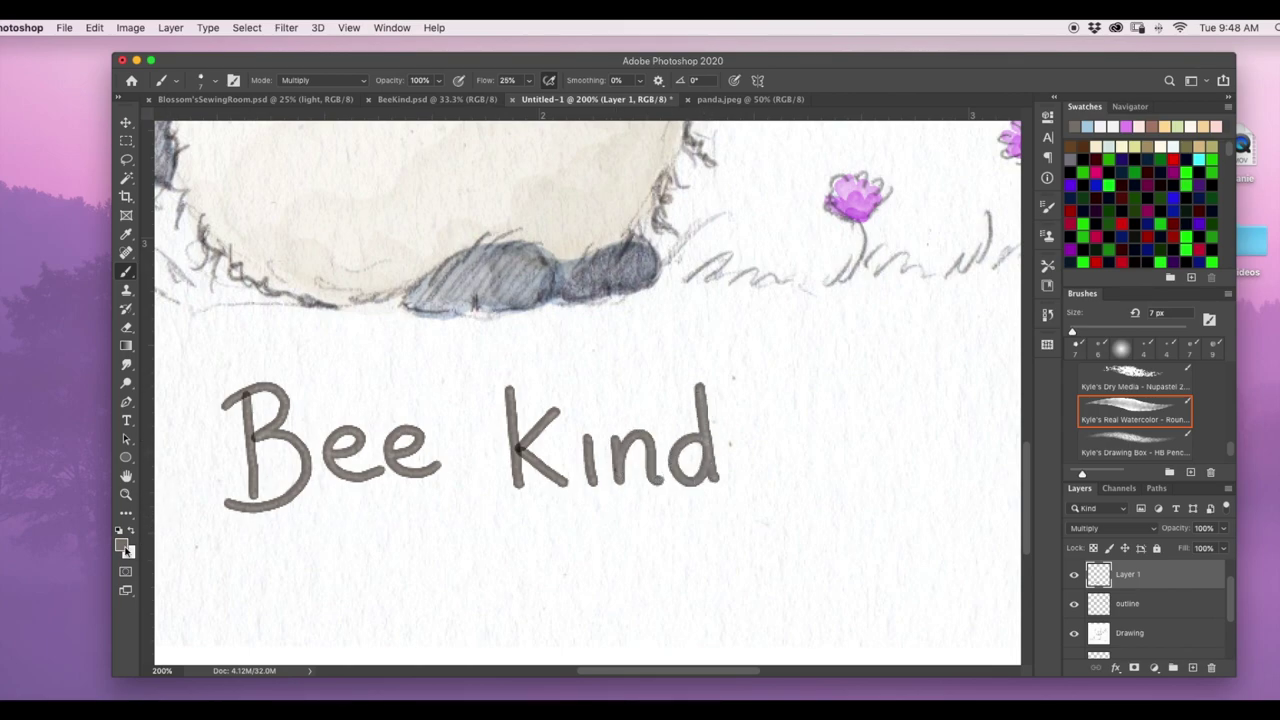
Paint a small light-pink heart above the i in 'Kind'
{"action": "left_click", "coordinate": [123, 547]}
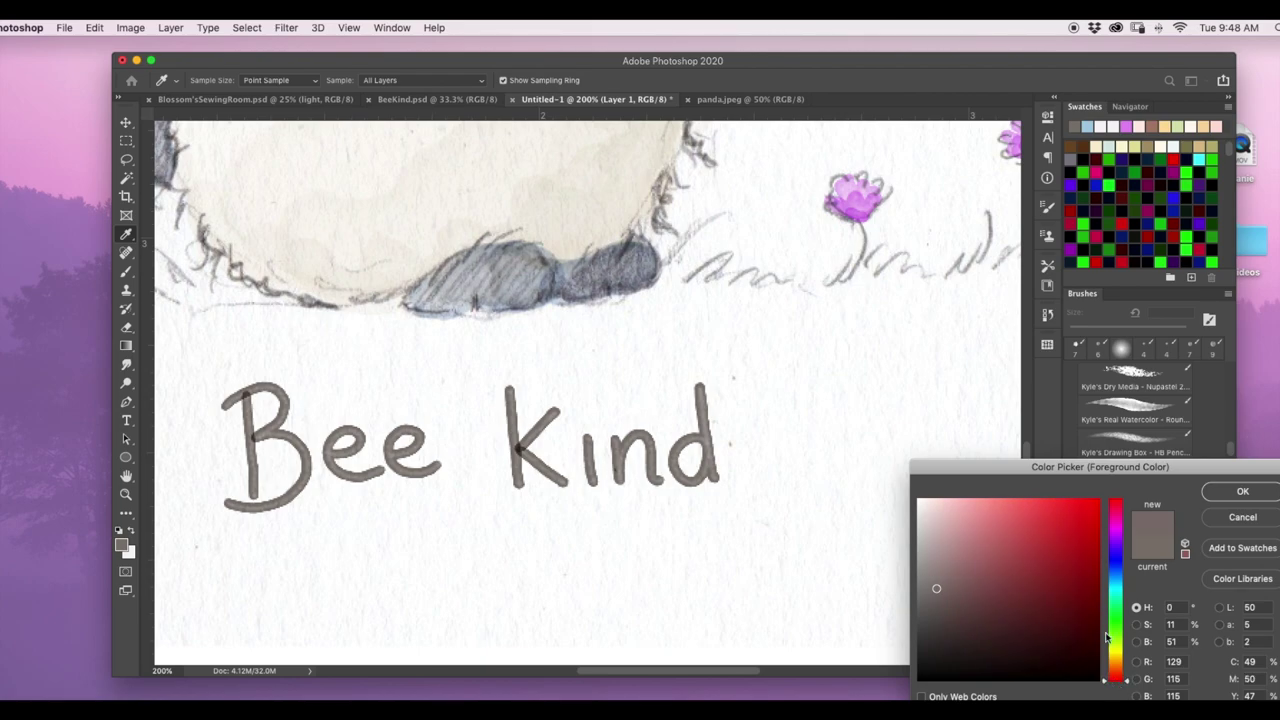
{"action": "left_click", "coordinate": [952, 502]}
{"action": "left_click", "coordinate": [1242, 492]}
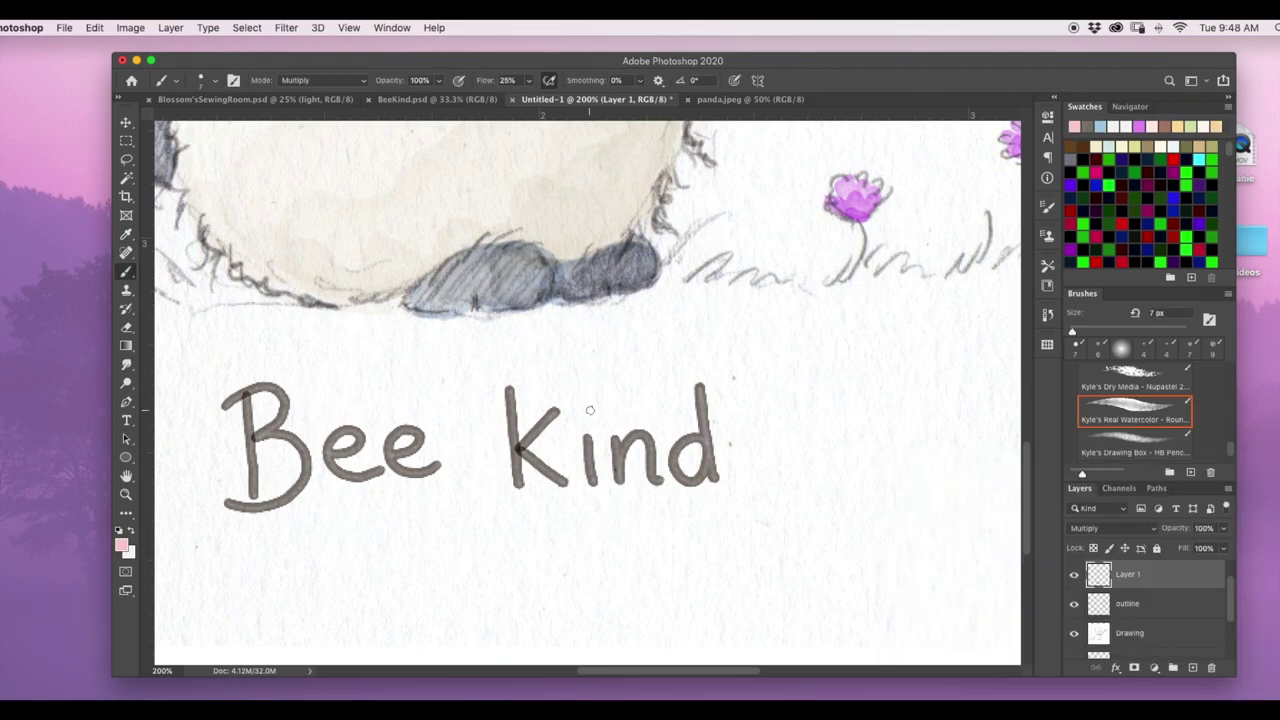
{"action": "mouse_move", "coordinate": [590, 410]}
{"action": "left_mouse_down"}
{"action": "mouse_move", "coordinate": [612, 388]}
{"action": "mouse_move", "coordinate": [590, 408]}
{"action": "mouse_move", "coordinate": [588, 386]}
{"action": "mouse_move", "coordinate": [606, 386]}
{"action": "mouse_move", "coordinate": [590, 410]}
{"action": "mouse_move", "coordinate": [586, 380]}
{"action": "mouse_move", "coordinate": [594, 404]}
{"action": "left_mouse_up"}
Zoom out to fit the illustration and scale the Bee Kind caption to about 76%
{"action": "key", "text": "super+minus"}
{"action": "key", "text": "super+minus"}
{"action": "key", "text": "super+minus"}
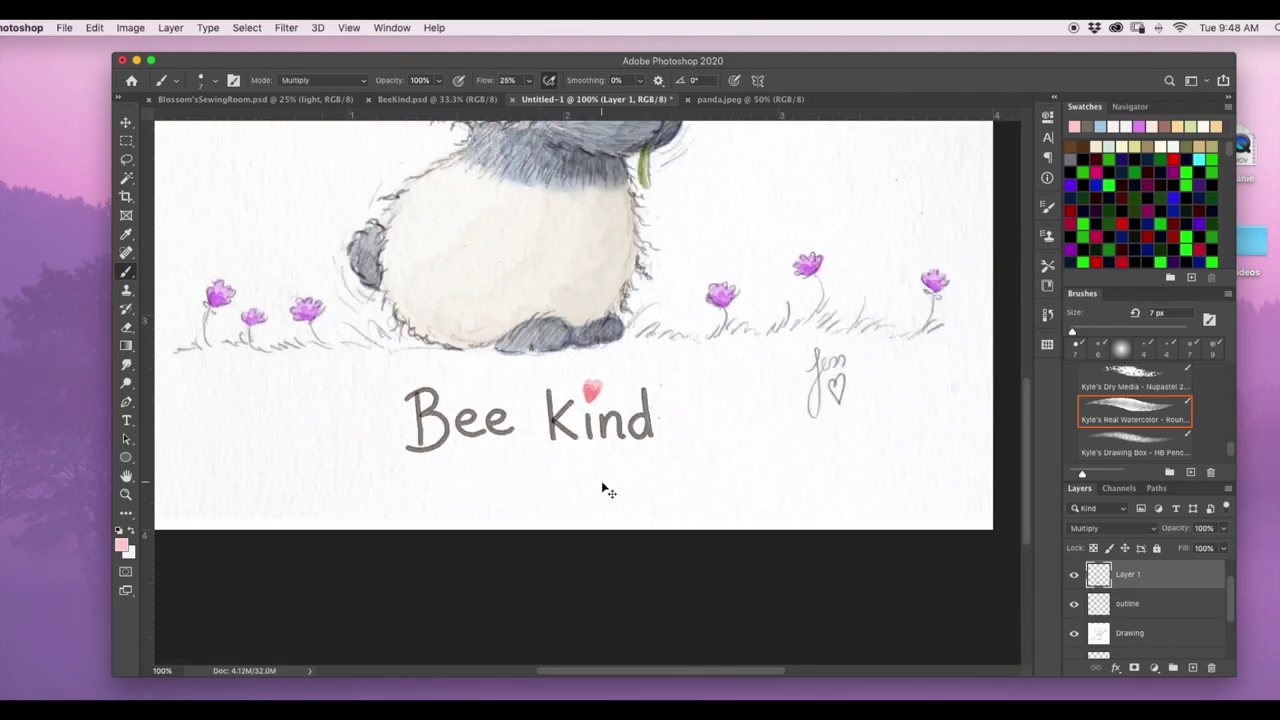
{"action": "key", "text": "super+minus"}
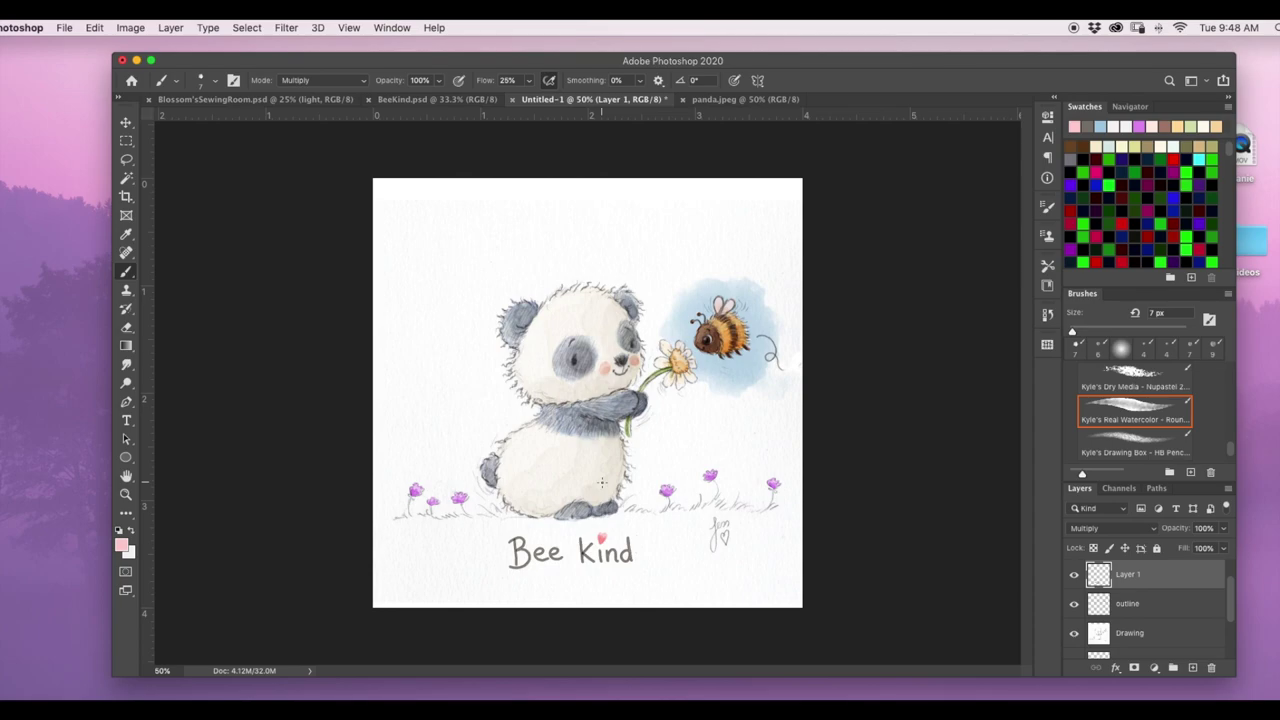
{"action": "key", "text": "super+t"}
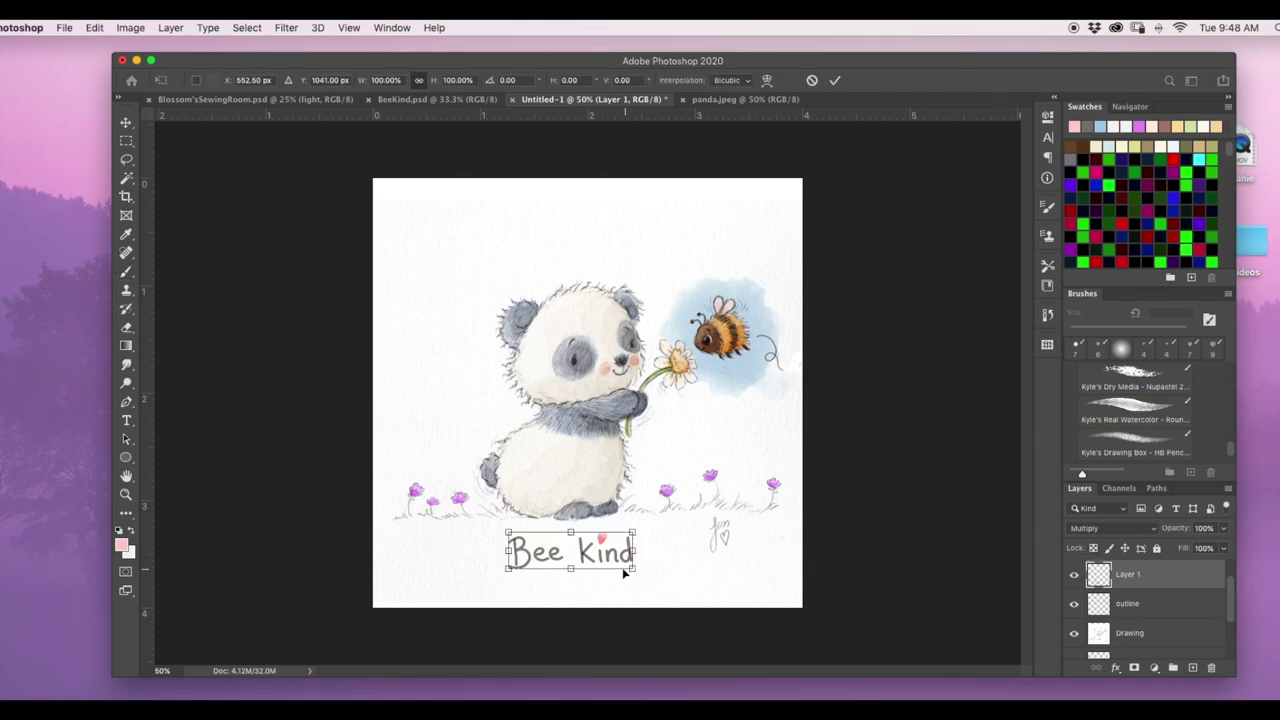
{"action": "left_click_drag", "start_coordinate": [630, 567], "coordinate": [593, 556]}
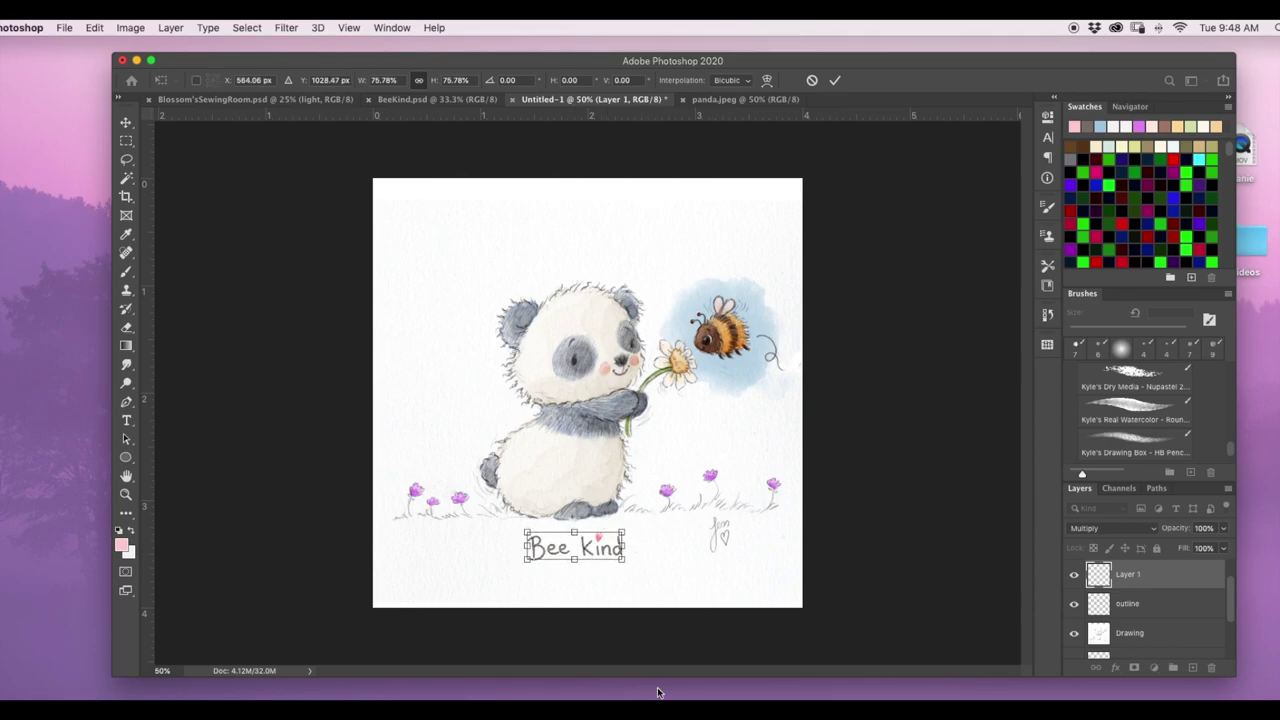
{"action": "key", "text": "Return"}
{"action": "key", "text": "b"}
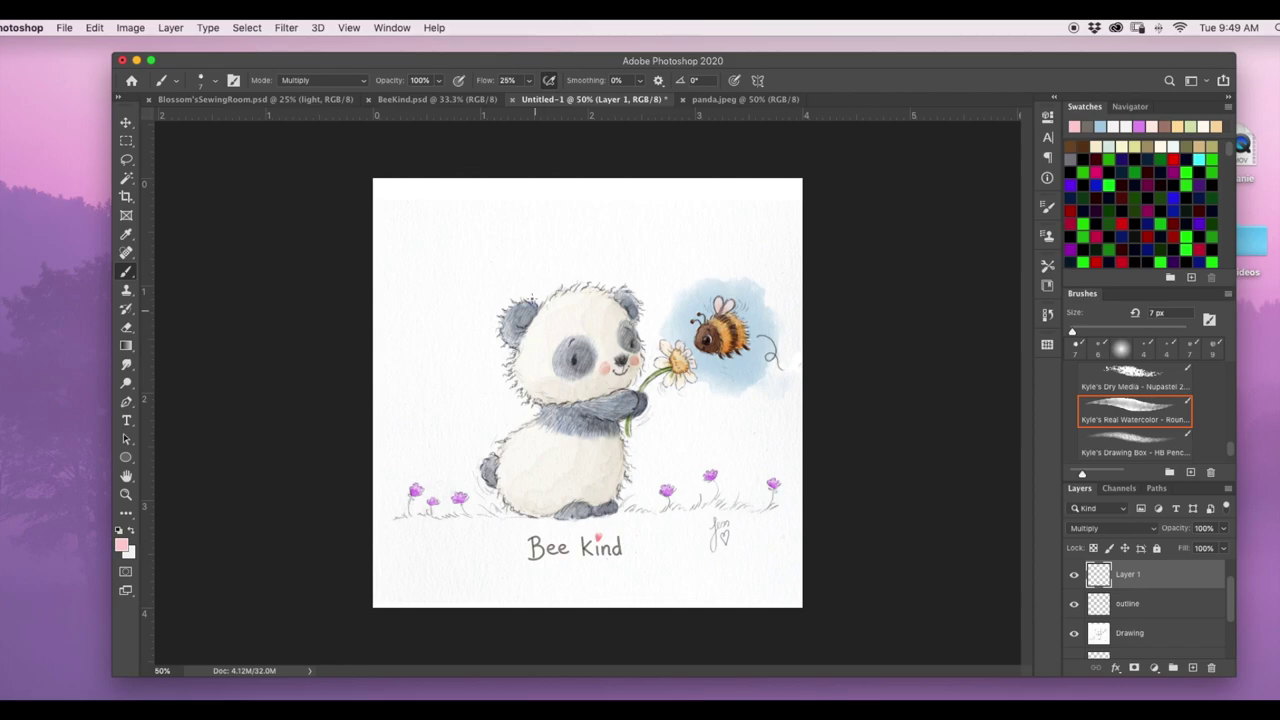
Compare the Untitled-1 painting against the BeeKind.psd reference artwork
{"action": "left_click", "coordinate": [456, 100]}
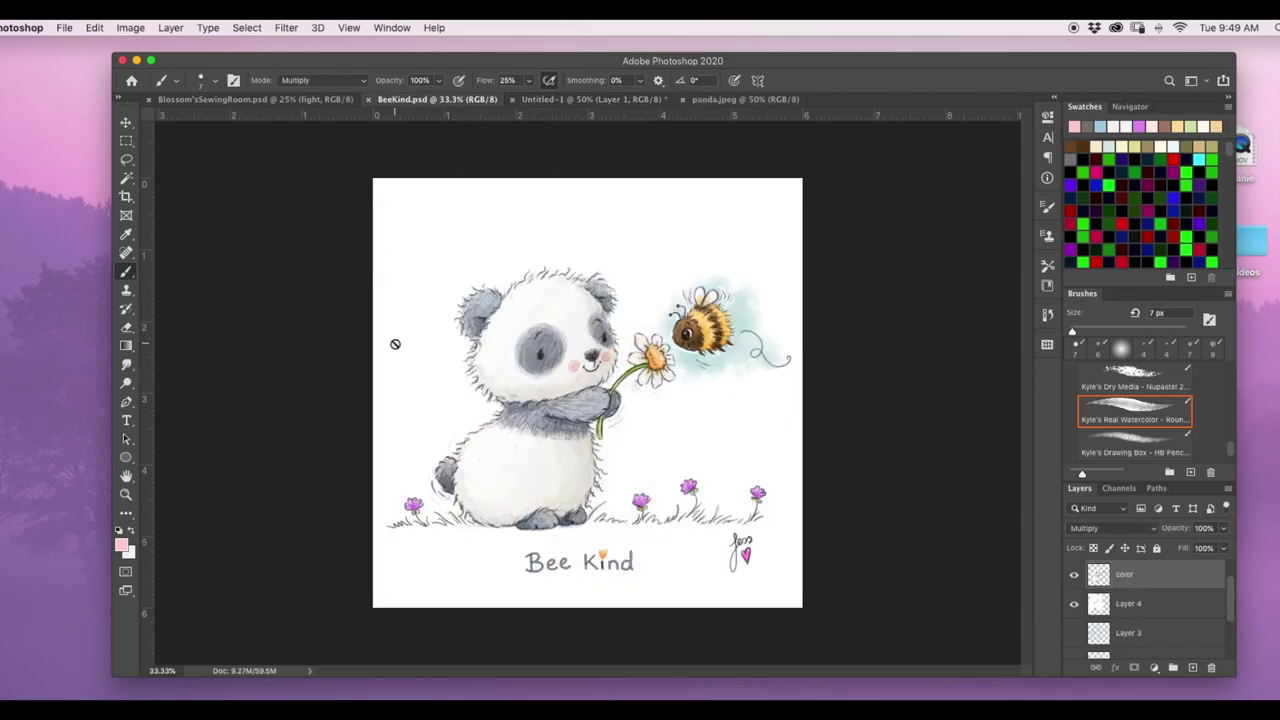
{"action": "left_click", "coordinate": [571, 100]}
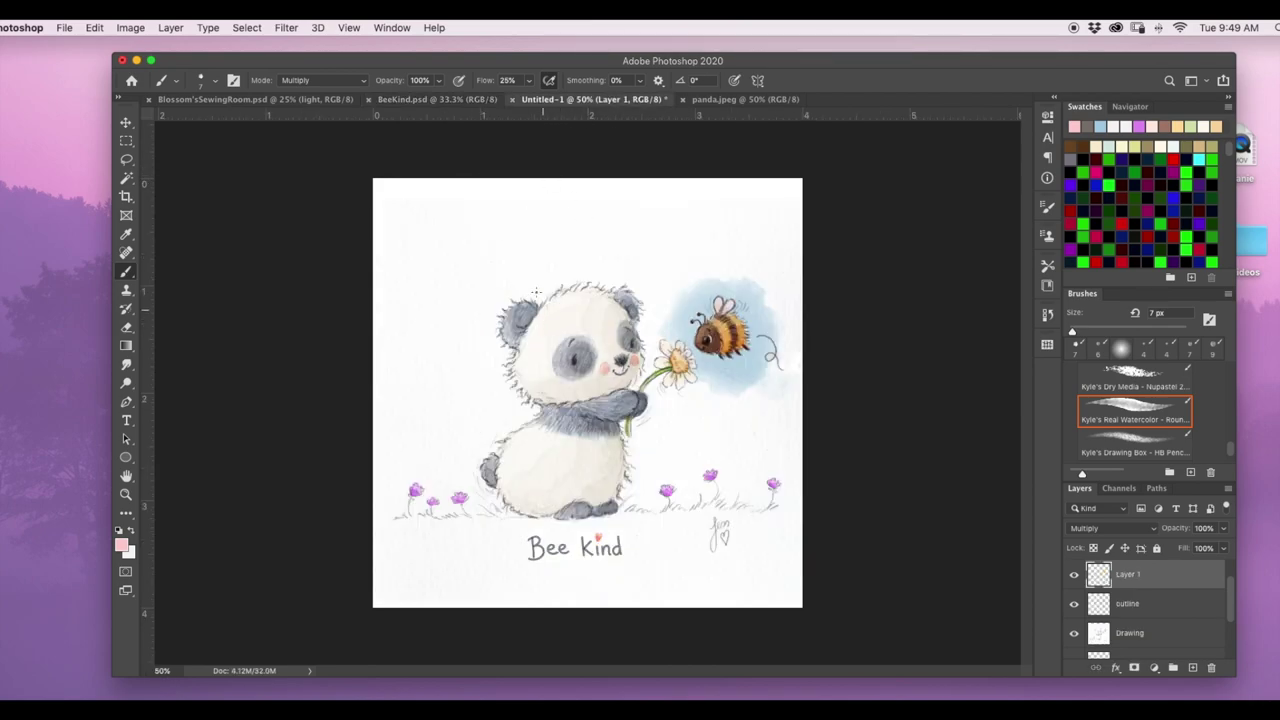
{"action": "left_click", "coordinate": [466, 101]}
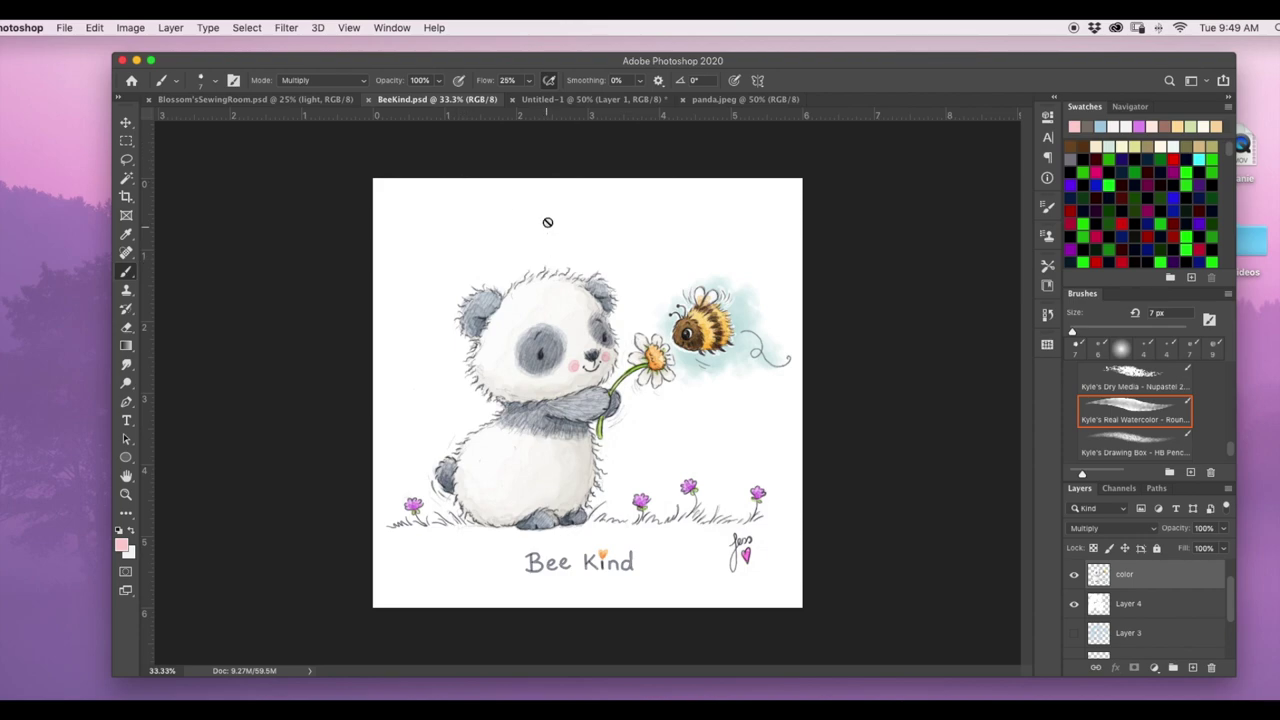
{"action": "left_click", "coordinate": [585, 100]}
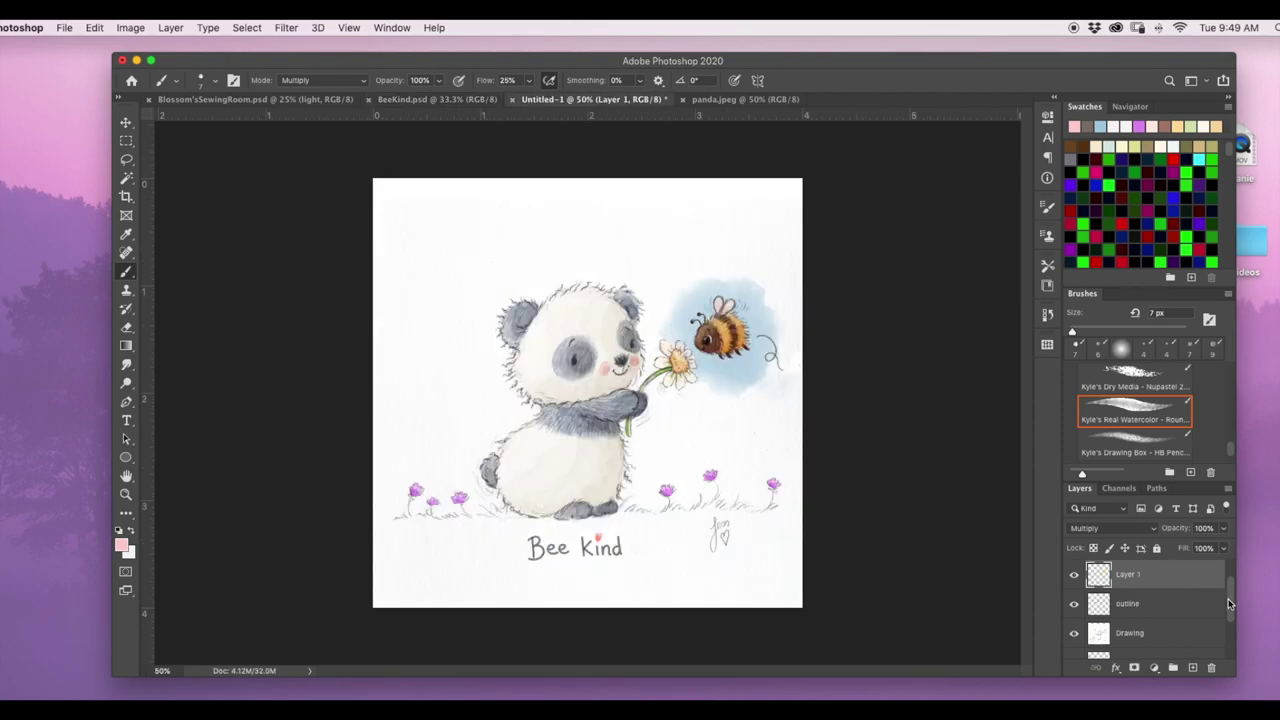
Rename the caption layer Layer 1 to 'Bee Kind'
{"action": "double_click", "coordinate": [1128, 575]}
{"action": "type", "text": "c"}
{"action": "key", "text": "Return"}
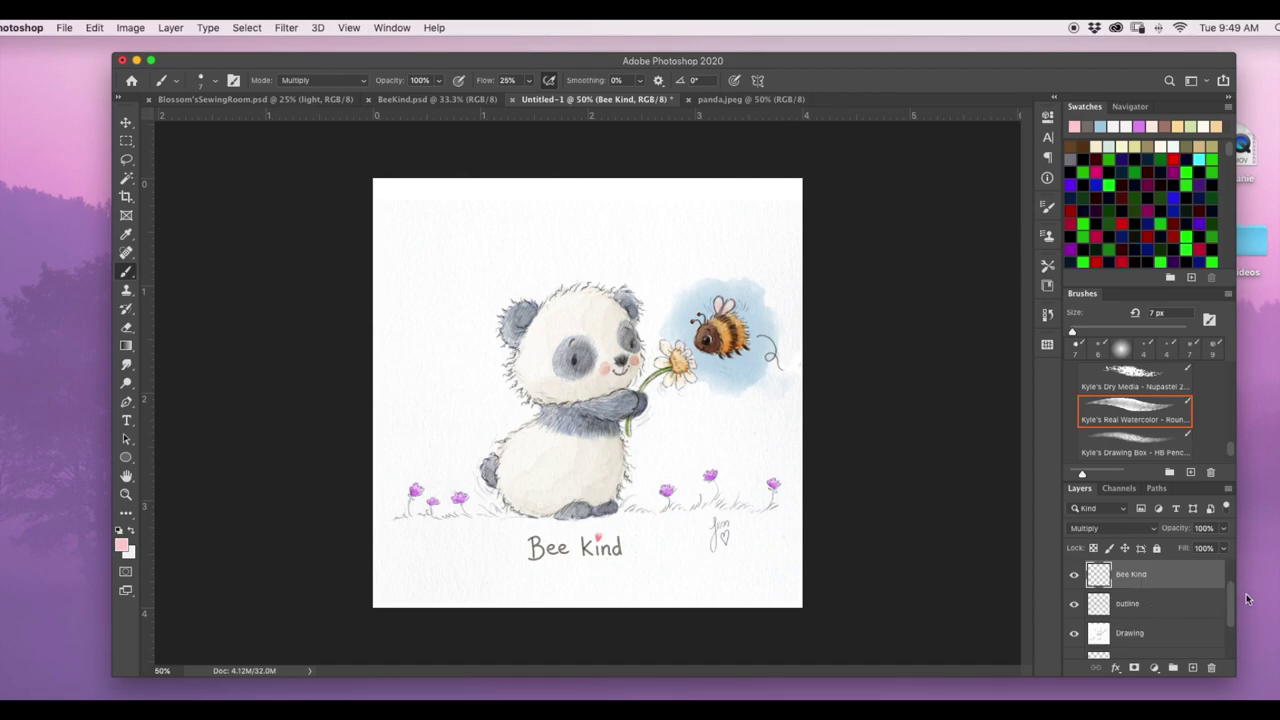
{"action": "scroll", "coordinate": [1232, 610], "scroll_direction": "down", "scroll_amount": 2}
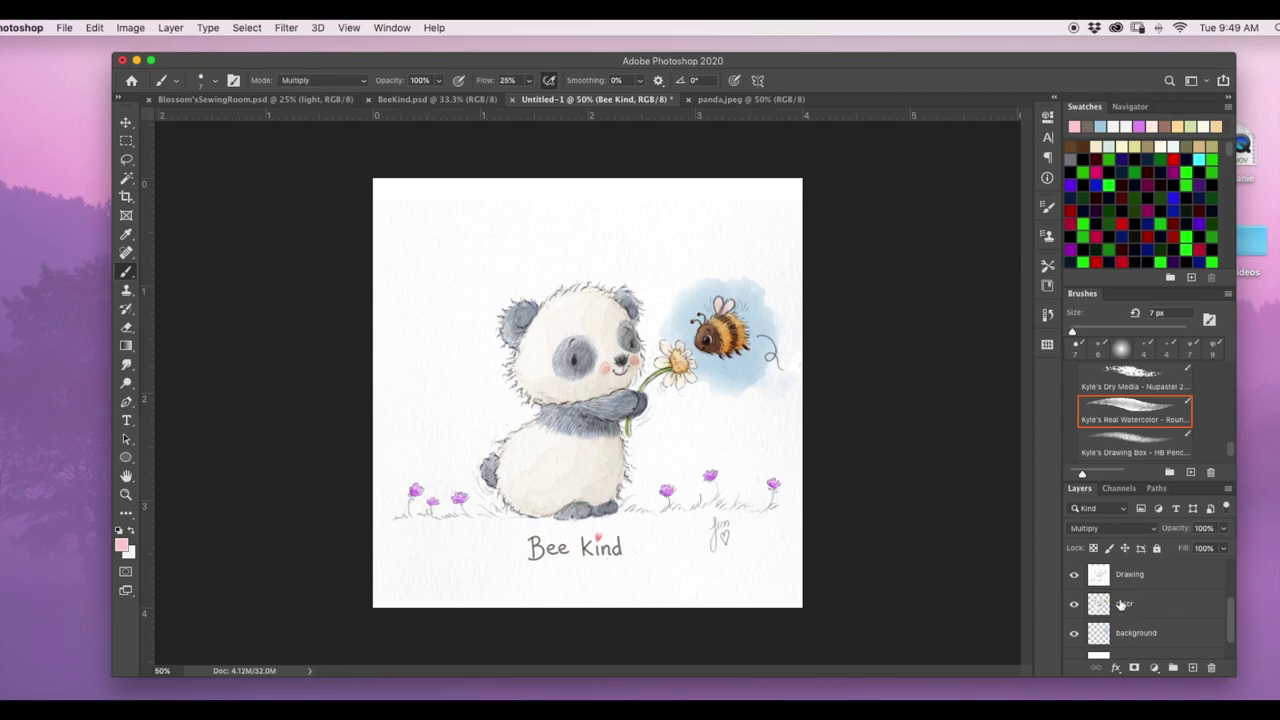
Make the color layer the active painting layer
{"action": "left_click", "coordinate": [1146, 604]}
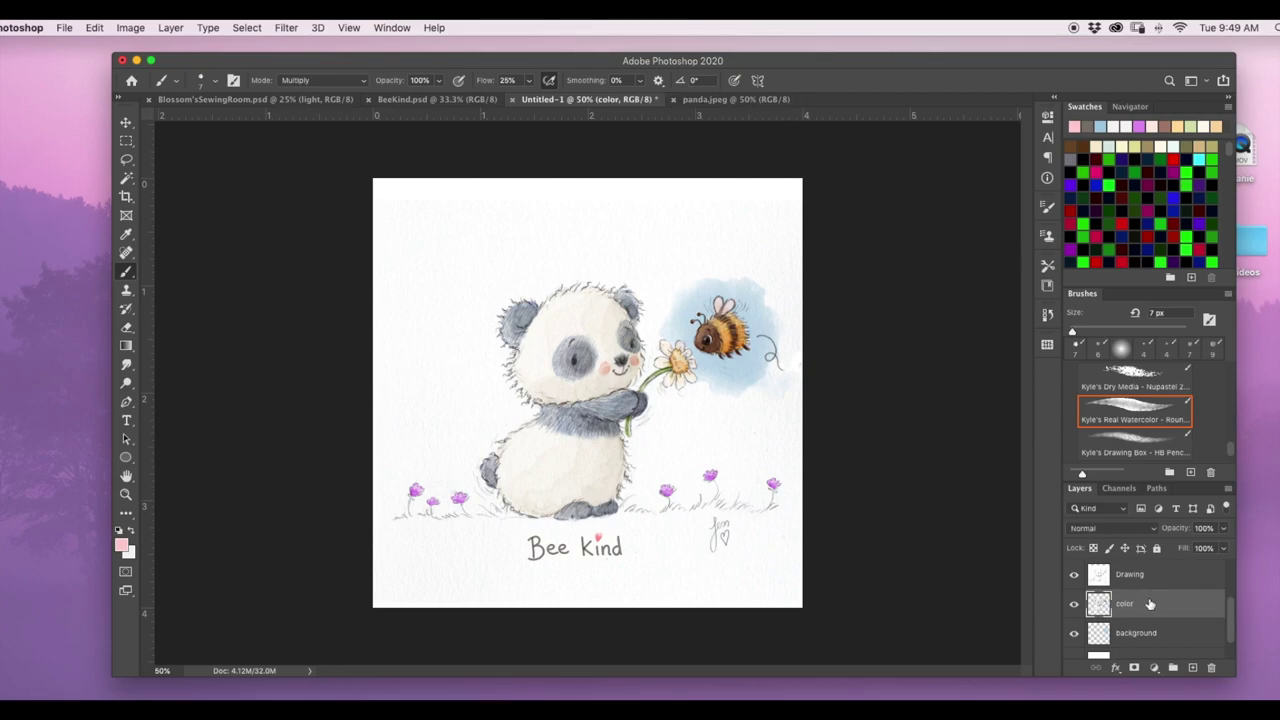
{"action": "left_click", "coordinate": [1150, 576]}
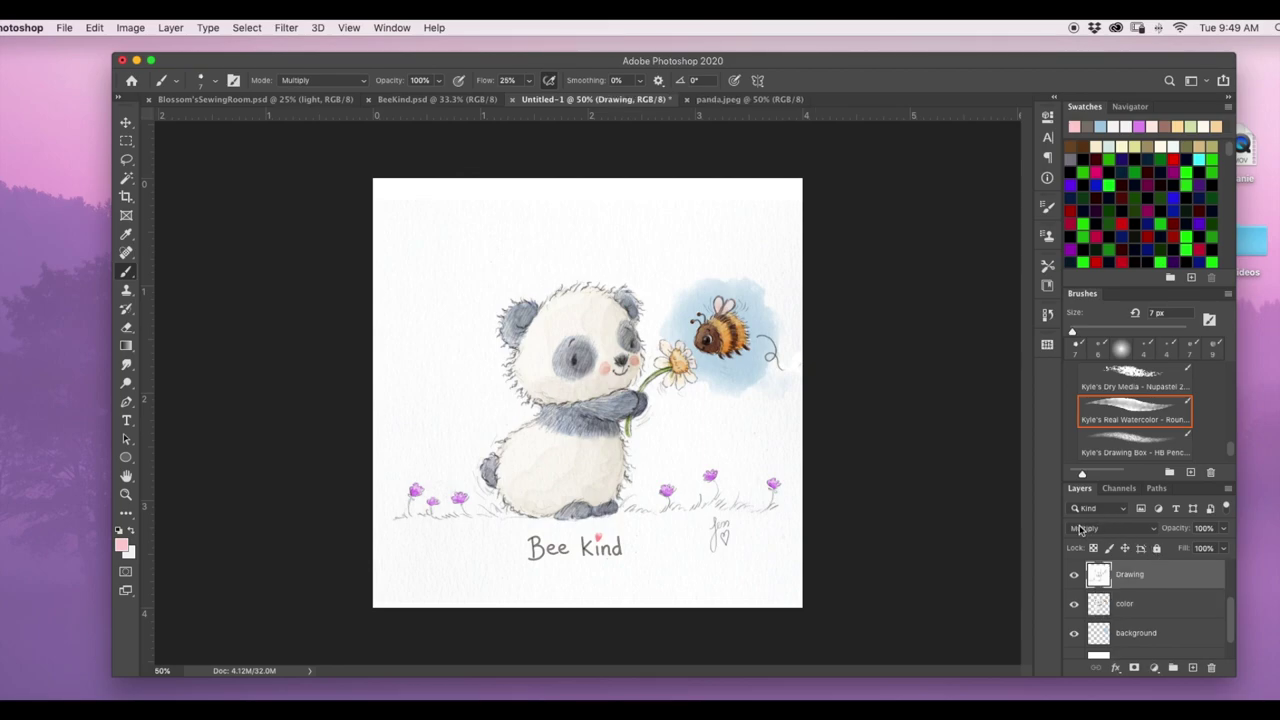
{"action": "left_click", "coordinate": [1133, 607]}
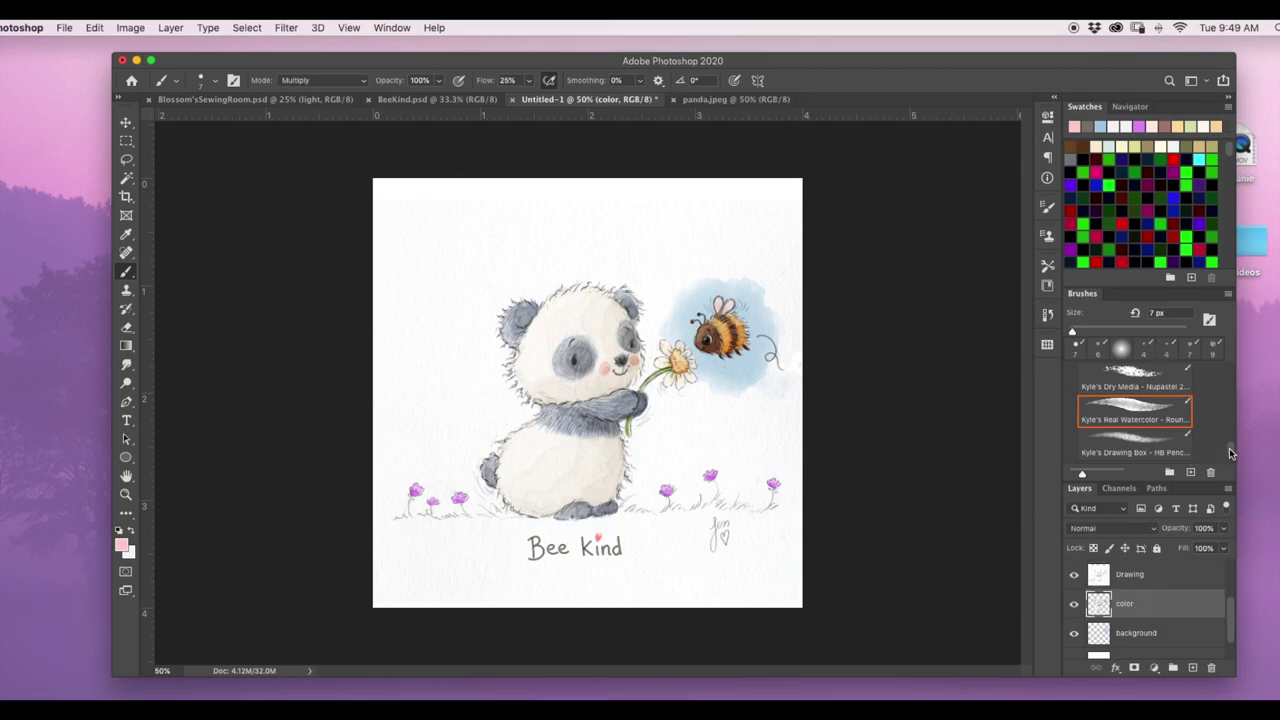
{"action": "left_click_drag", "start_coordinate": [1232, 452], "coordinate": [1234, 402]}
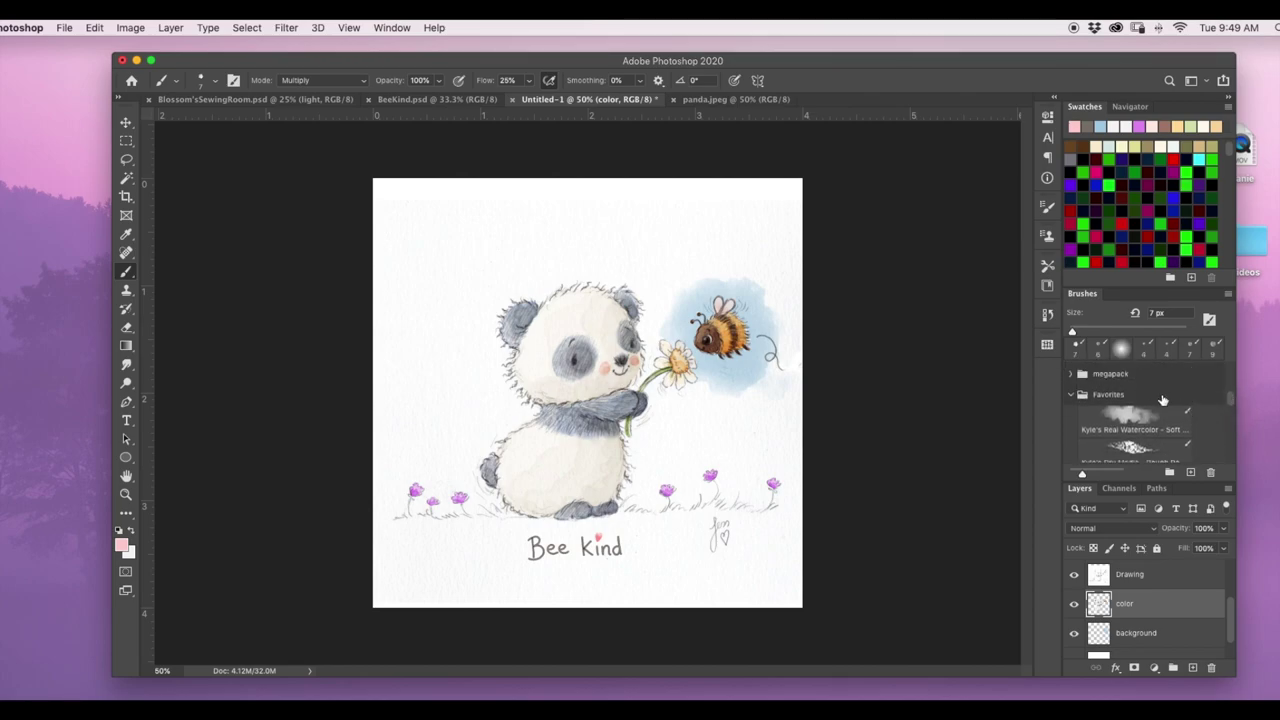
Collapse the Favorites group in the Brushes panel
{"action": "right_click", "coordinate": [1158, 393]}
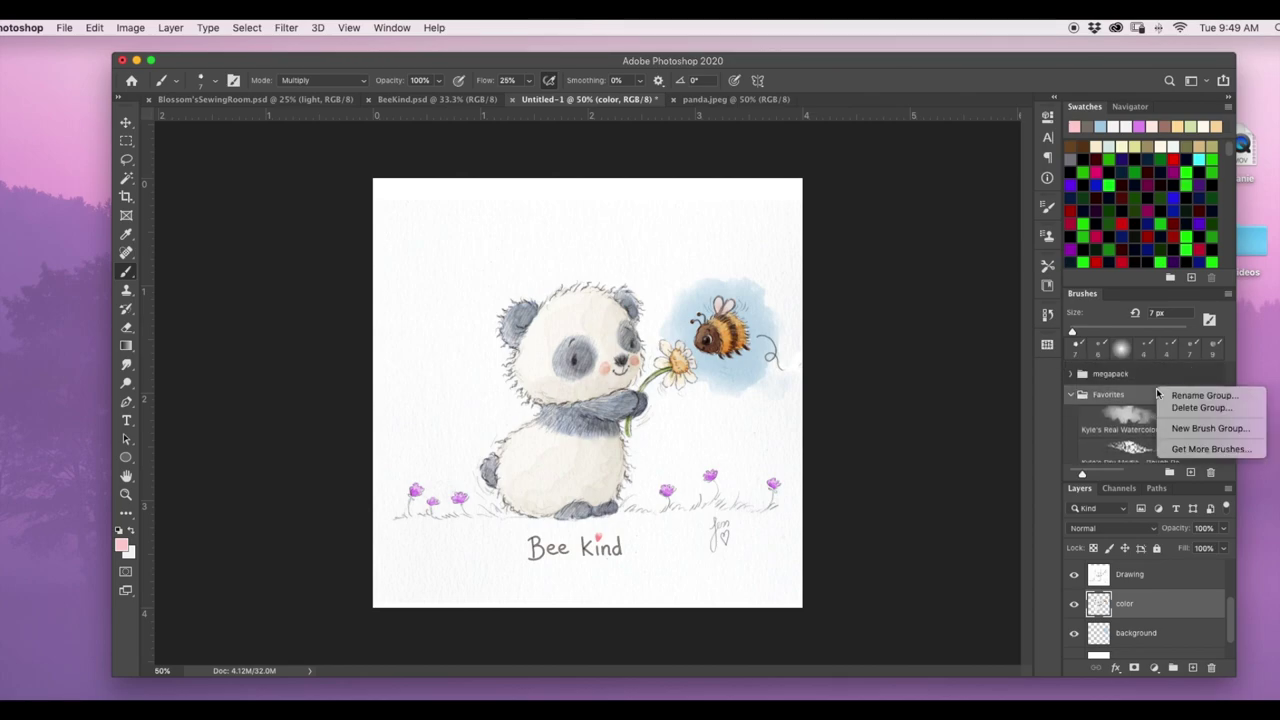
{"action": "left_click", "coordinate": [1072, 398]}
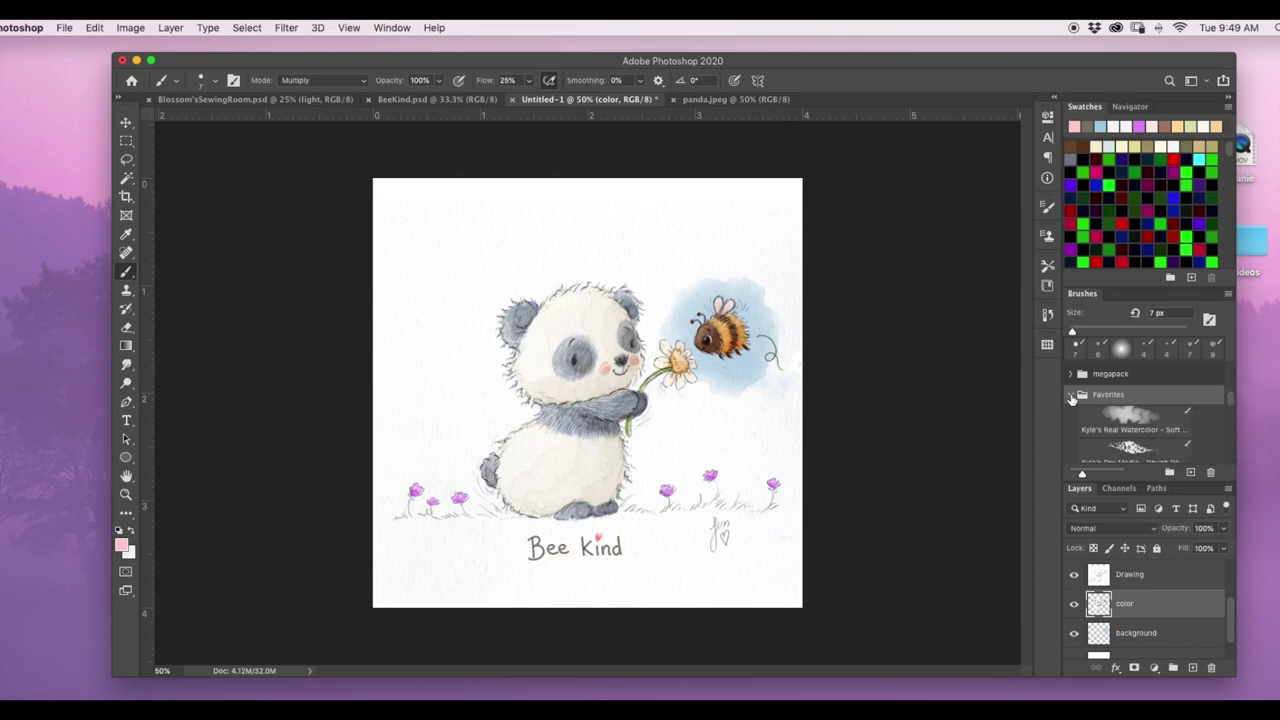
{"action": "left_click", "coordinate": [1072, 398]}
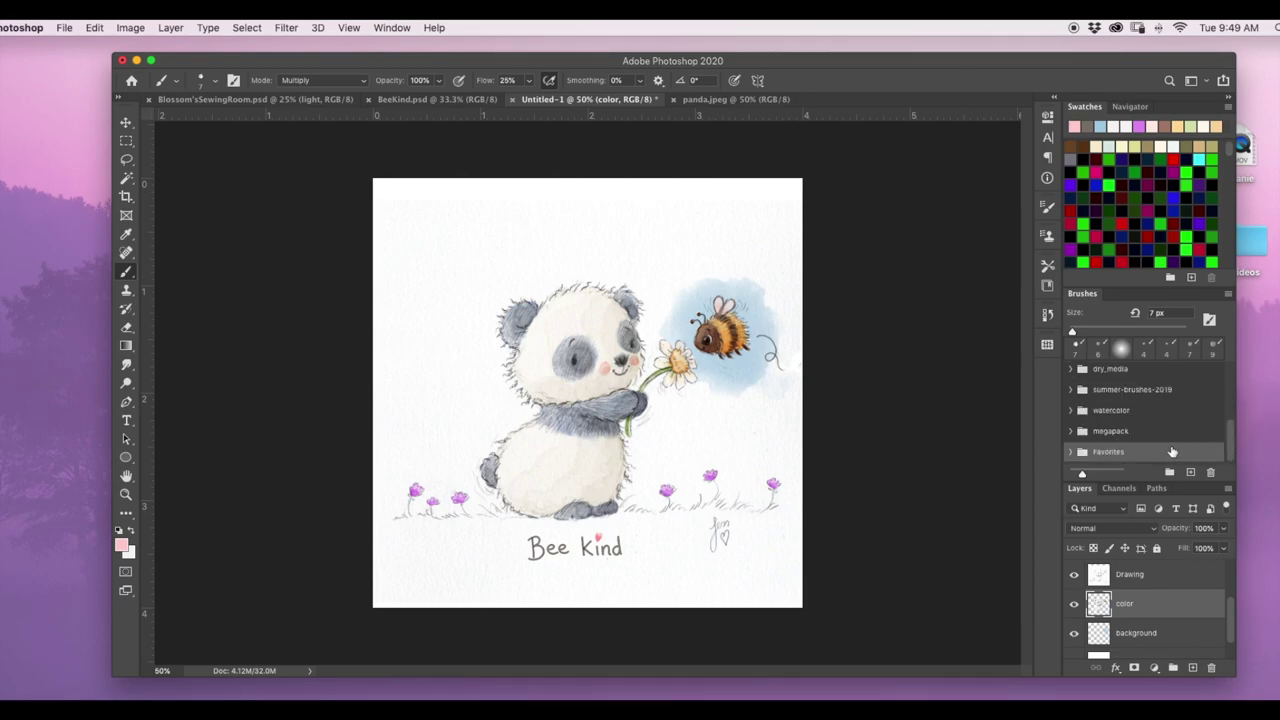
{"action": "left_click", "coordinate": [1228, 393]}
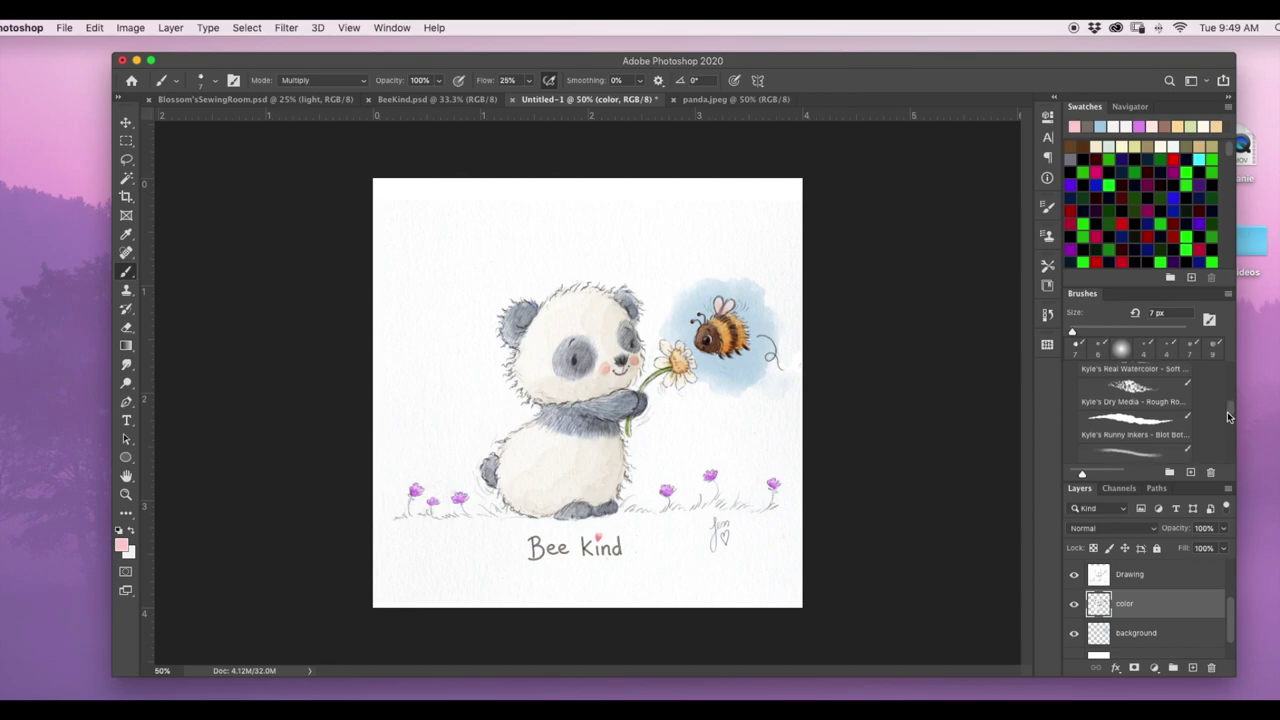
{"action": "left_click_drag", "start_coordinate": [1227, 411], "coordinate": [1230, 464]}
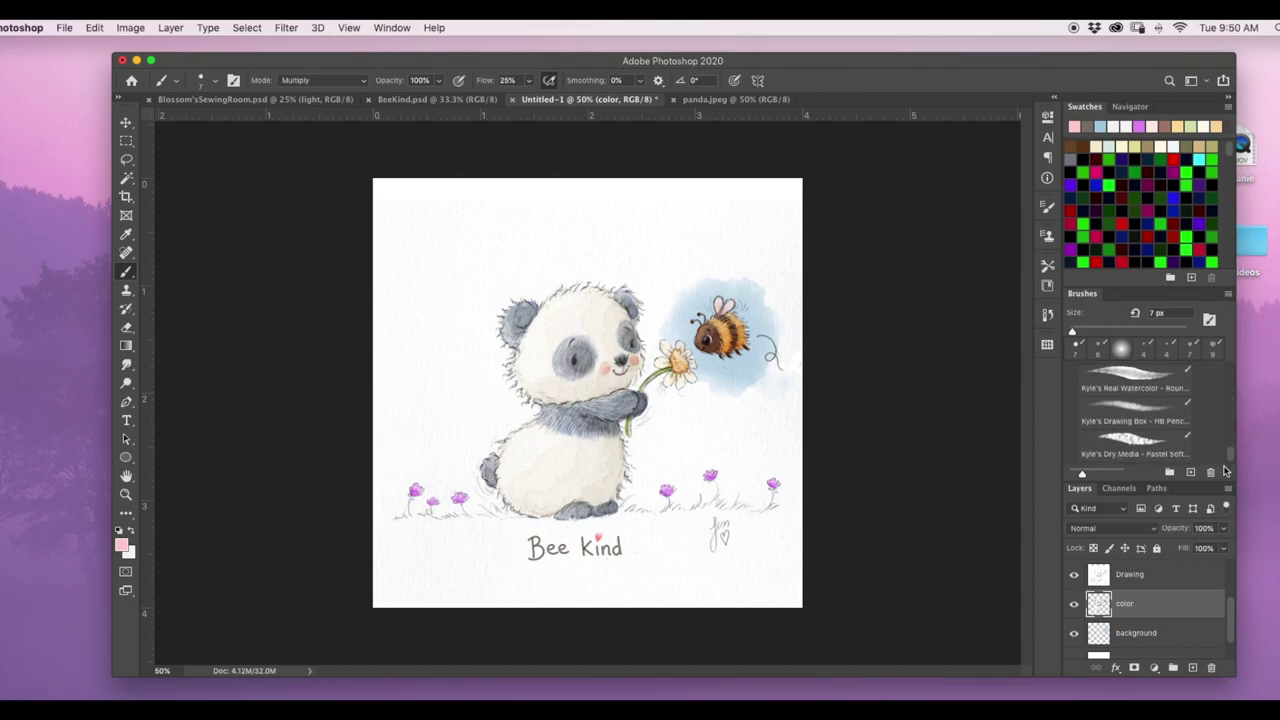
Load the Dry Media Pastel Soft brush at 90 px and undo a pink test stroke
{"action": "left_click", "coordinate": [1126, 440]}
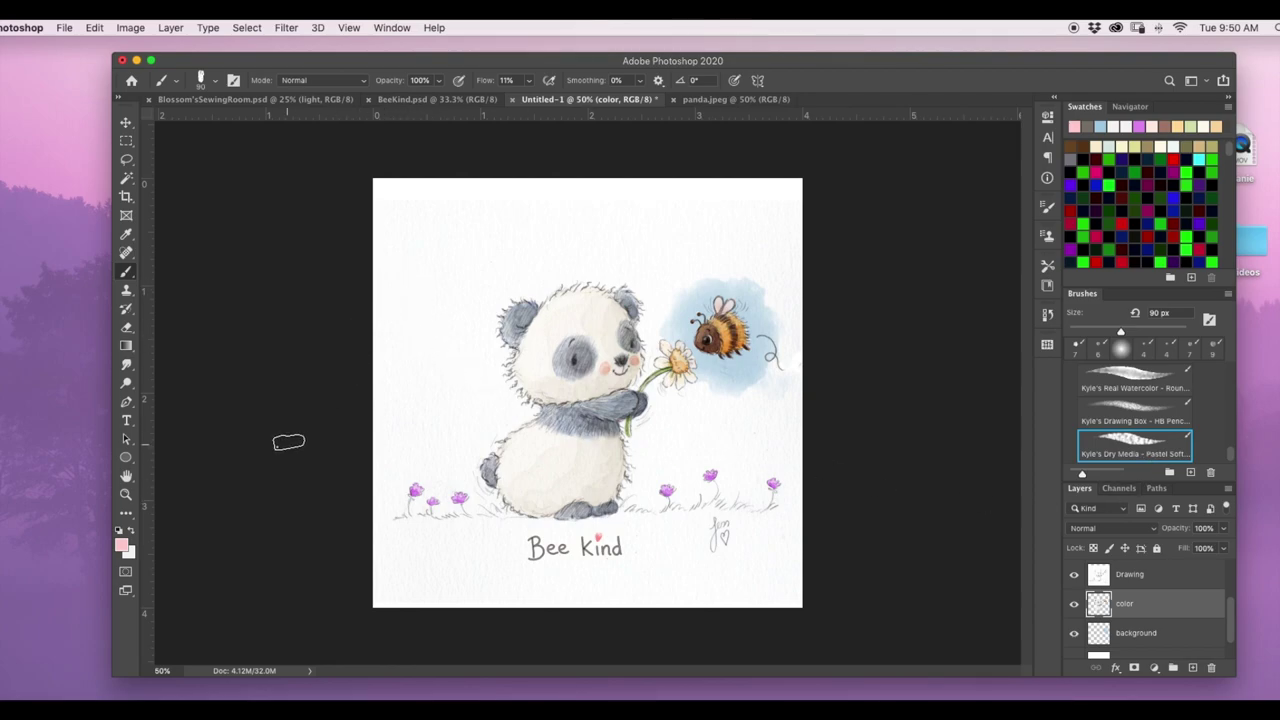
{"action": "mouse_move", "coordinate": [466, 212]}
{"action": "left_mouse_down"}
{"action": "mouse_move", "coordinate": [466, 270]}
{"action": "mouse_move", "coordinate": [501, 243]}
{"action": "mouse_move", "coordinate": [537, 244]}
{"action": "left_mouse_up"}
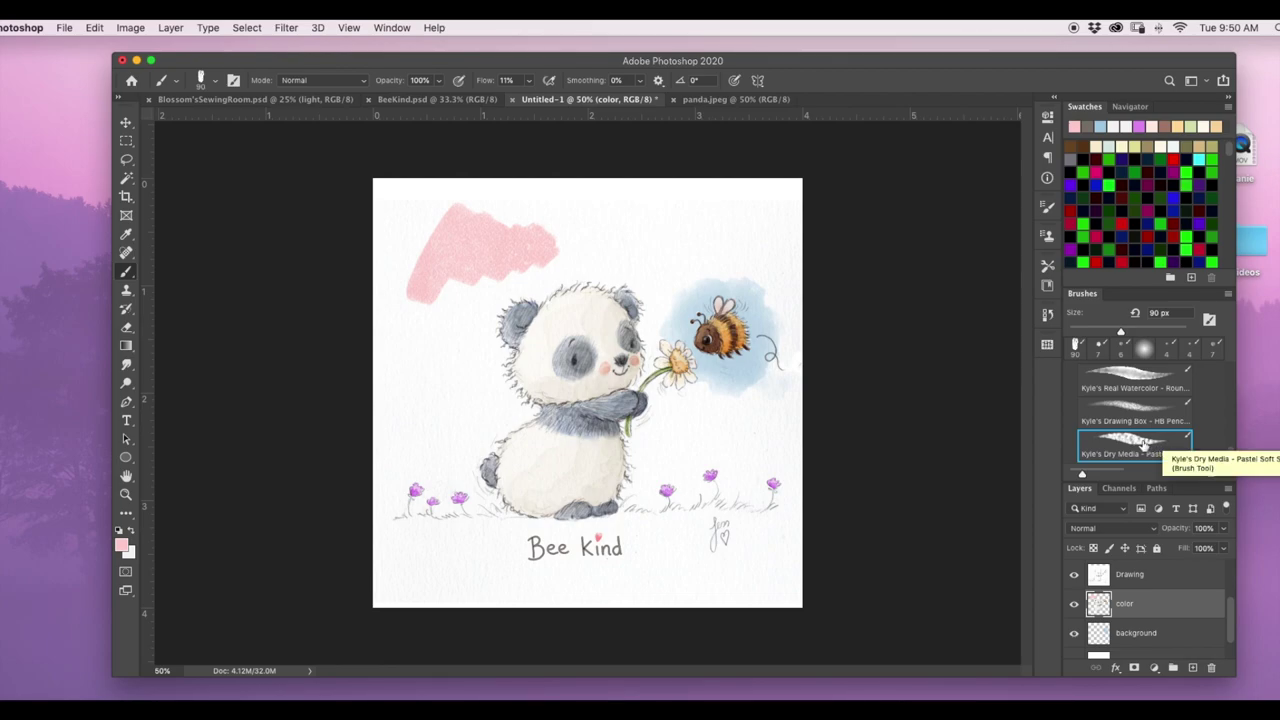
{"action": "key", "text": "super+z"}
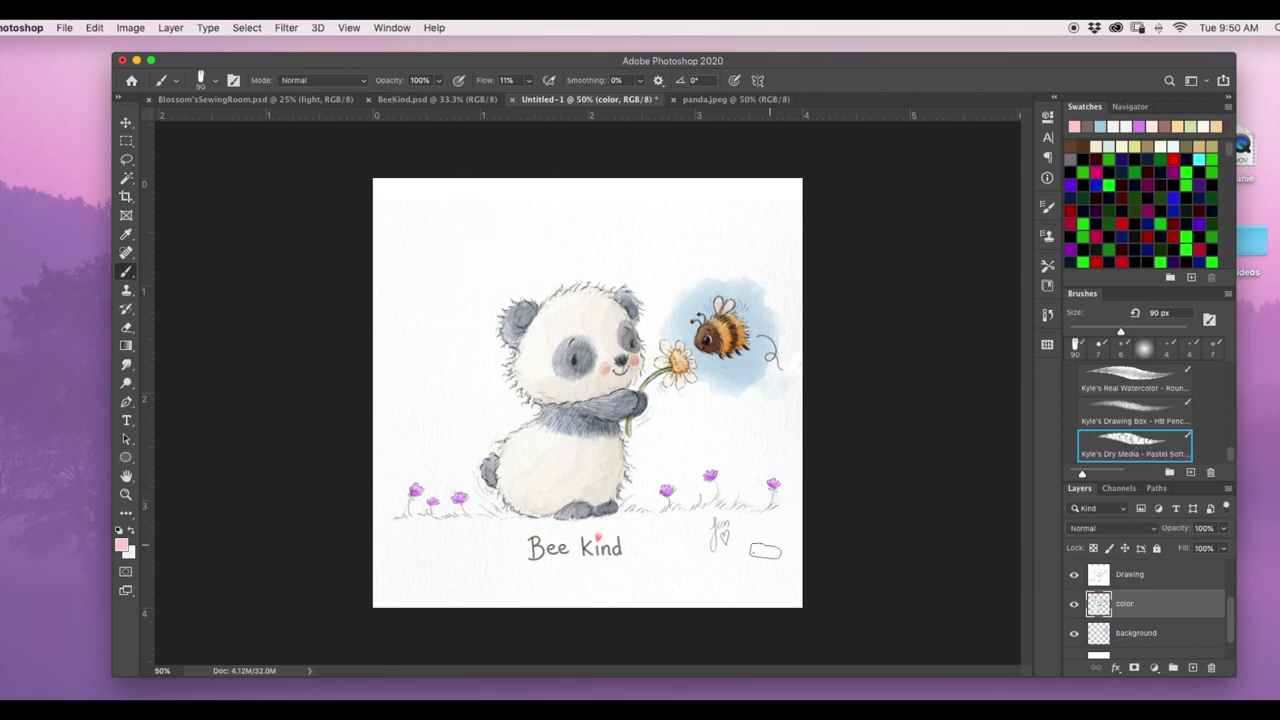